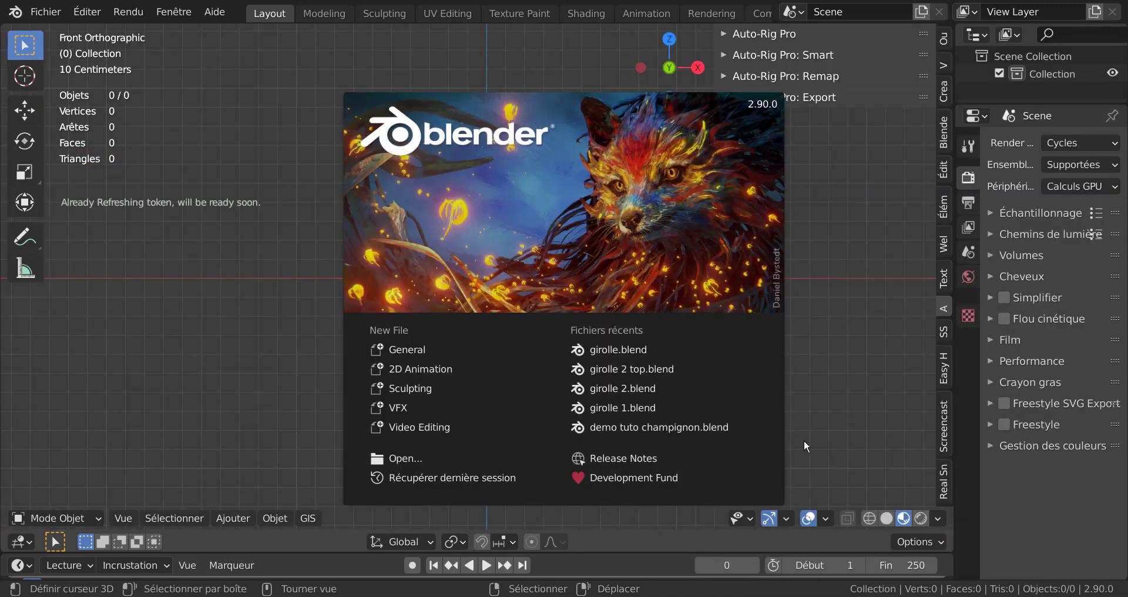
# Add a mesh circle at the scene origin and scale it down to about 0.15 of its size.
pyautogui.click(827, 357)
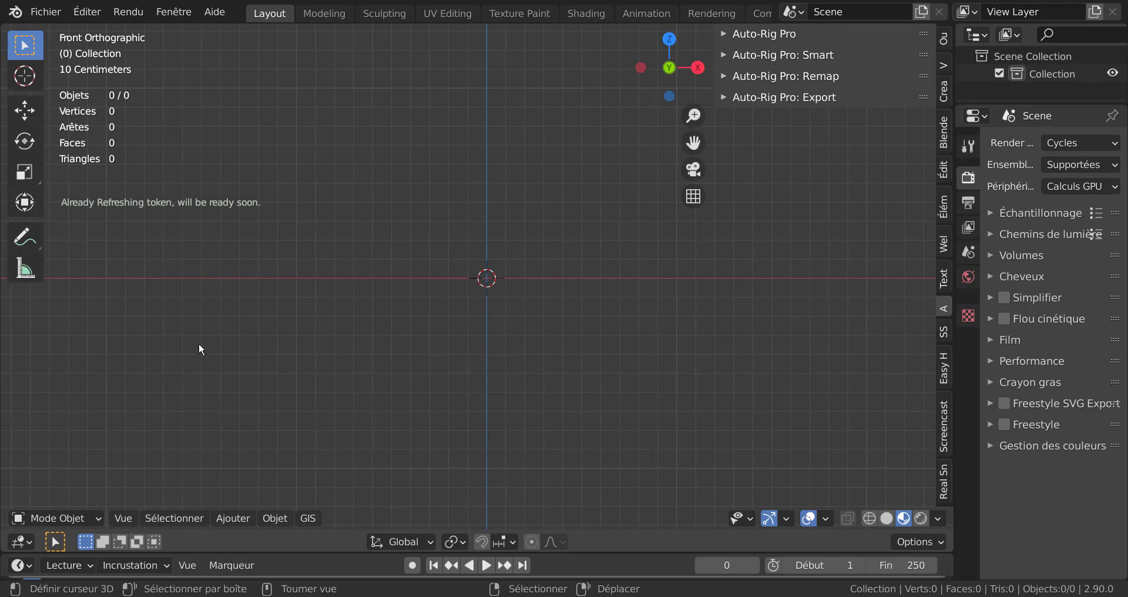
pyautogui.click(230, 518)
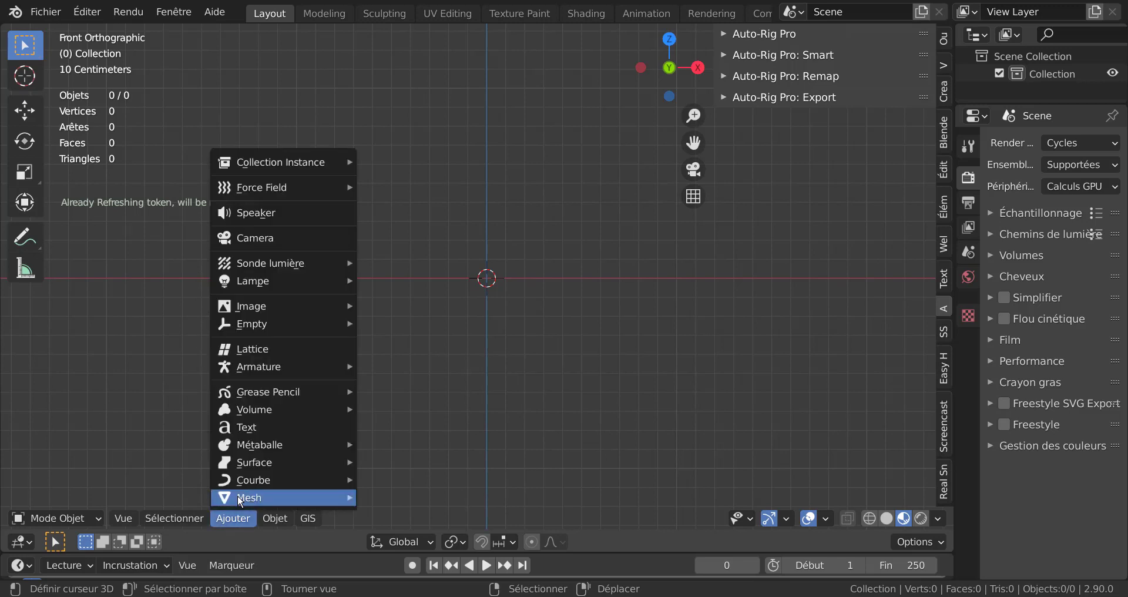
pyautogui.moveTo(239, 500)
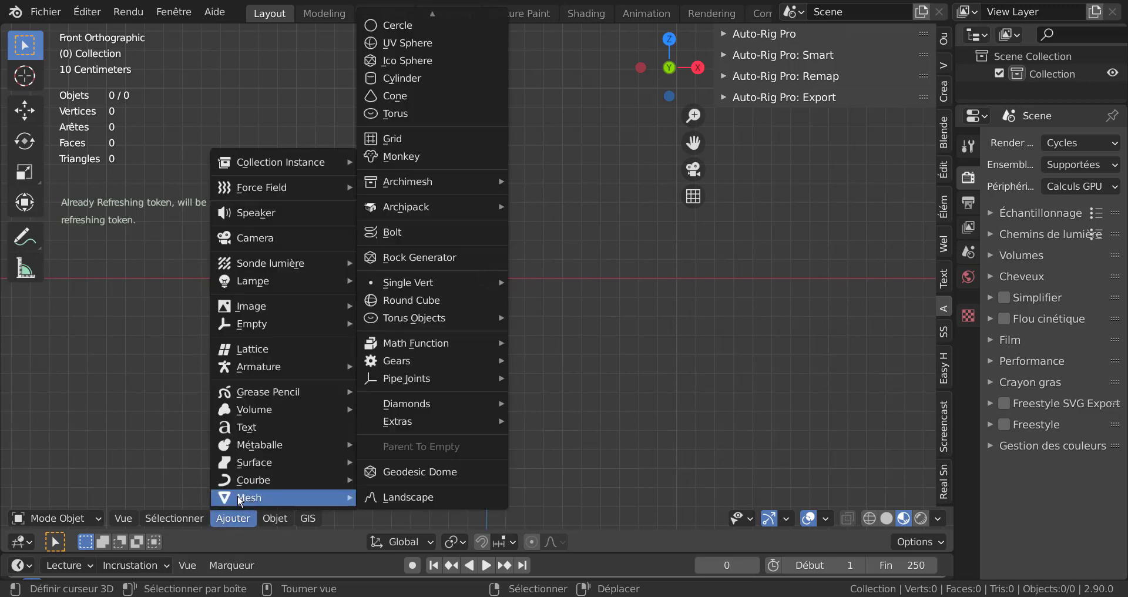
pyautogui.click(400, 25)
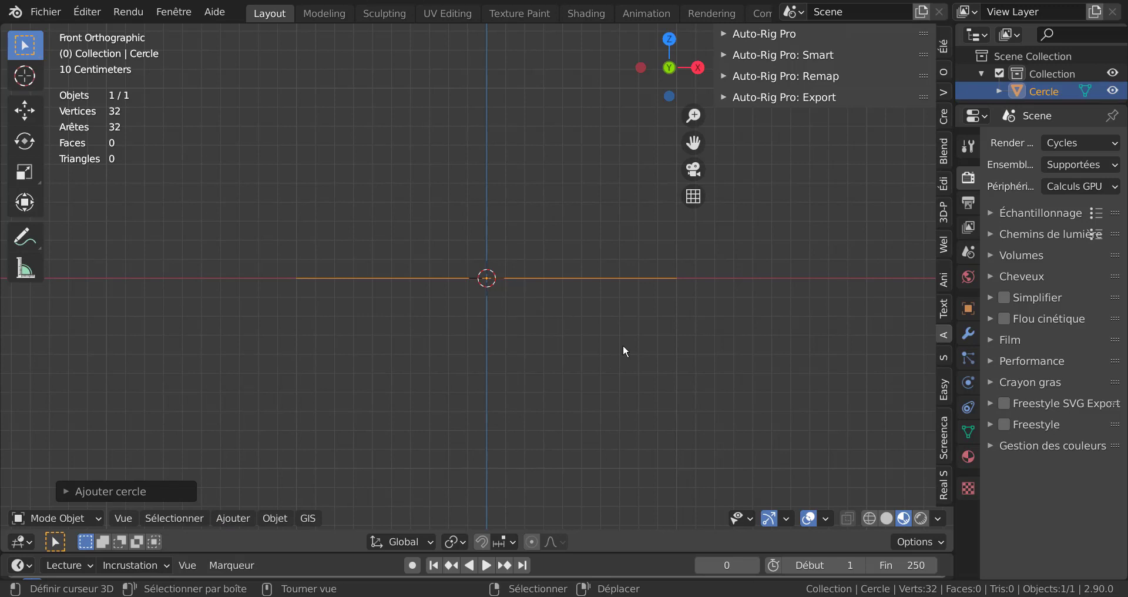
pyautogui.moveTo(623, 345); pyautogui.dragTo(630, 393, button='middle')
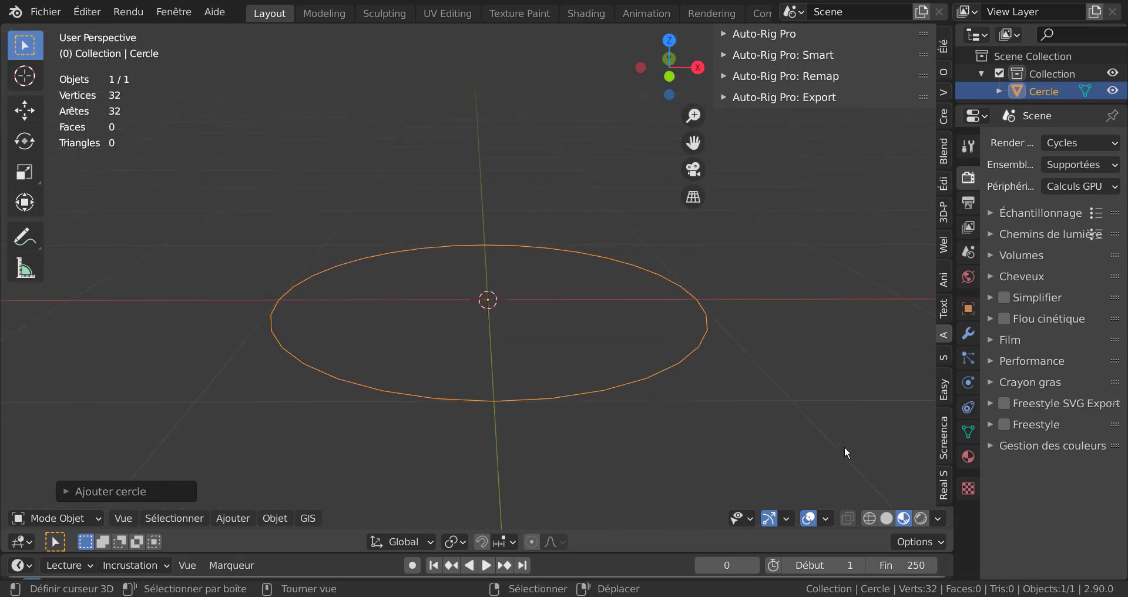
pyautogui.press('s')
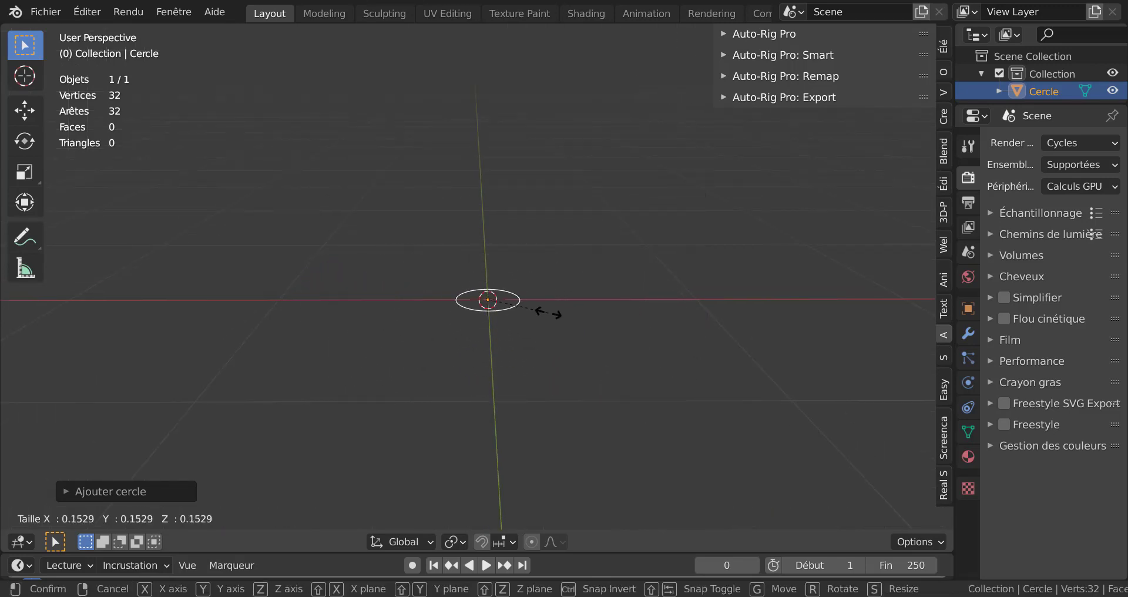
pyautogui.click(548, 312)
# Subdivide all edges of the circle in Edit Mode with 4 cuts.
pyautogui.press('Tab')
pyautogui.scroll(5, 548, 321)
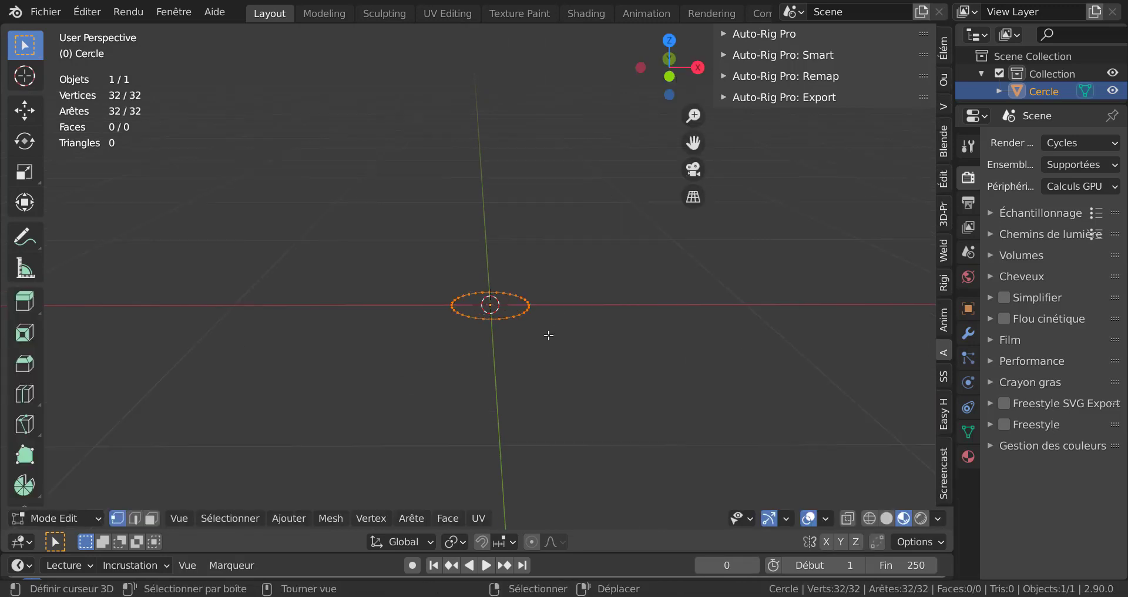
pyautogui.scroll(5, 549, 335)
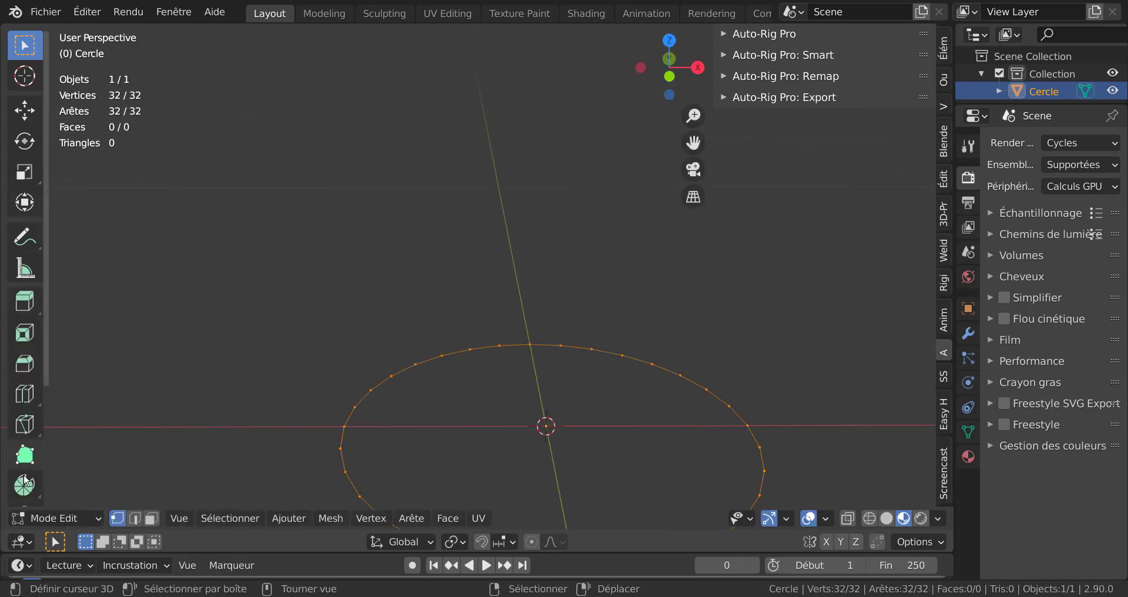
pyautogui.scroll(-4, 564, 211)
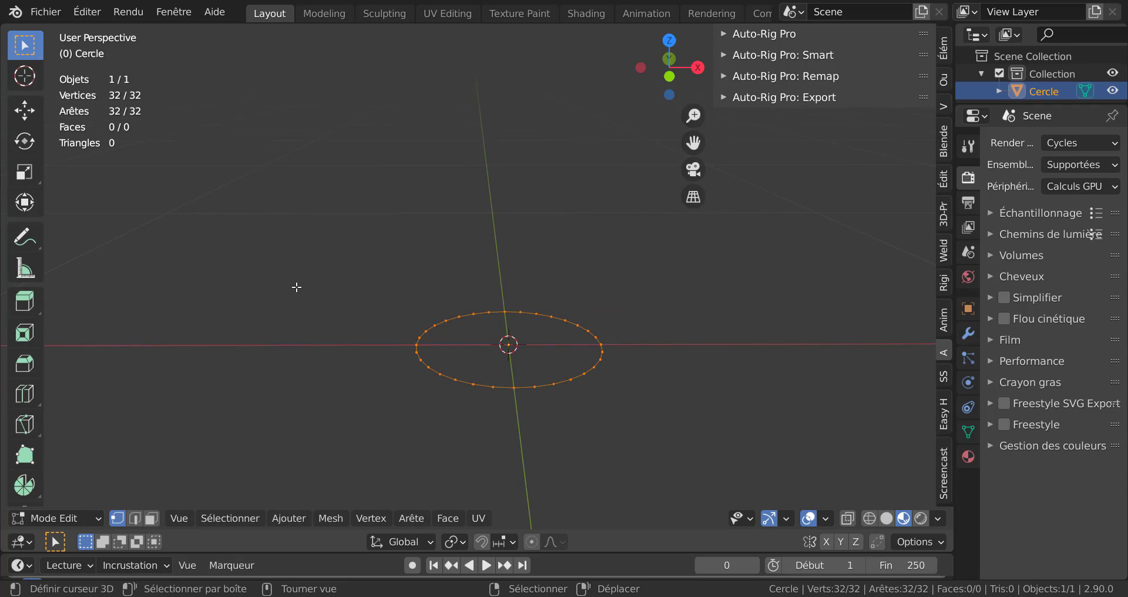
pyautogui.press('q')
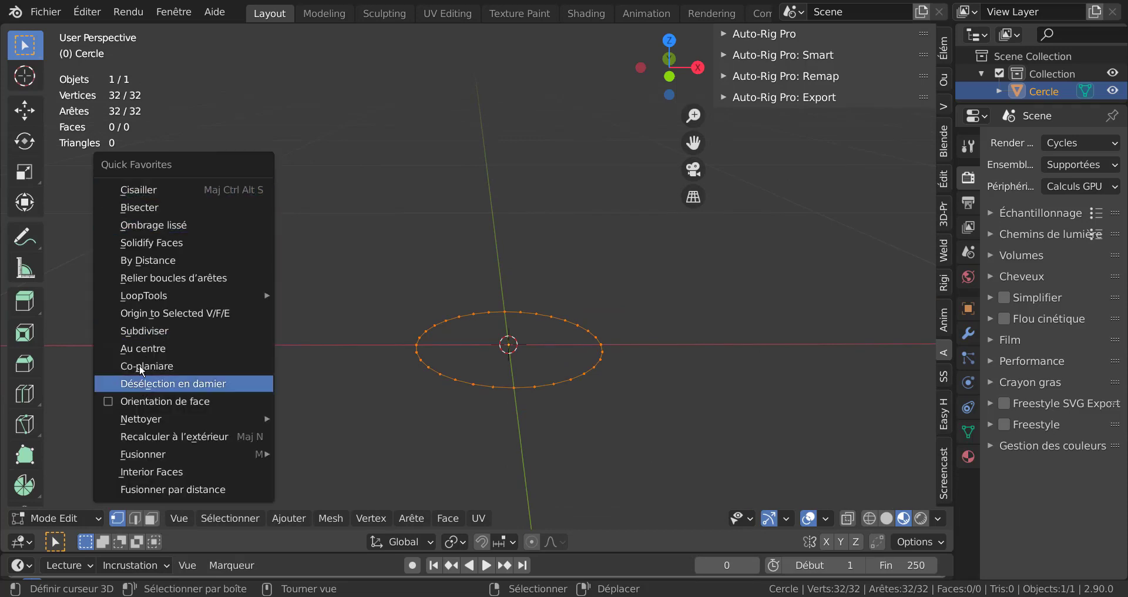
pyautogui.click(141, 335)
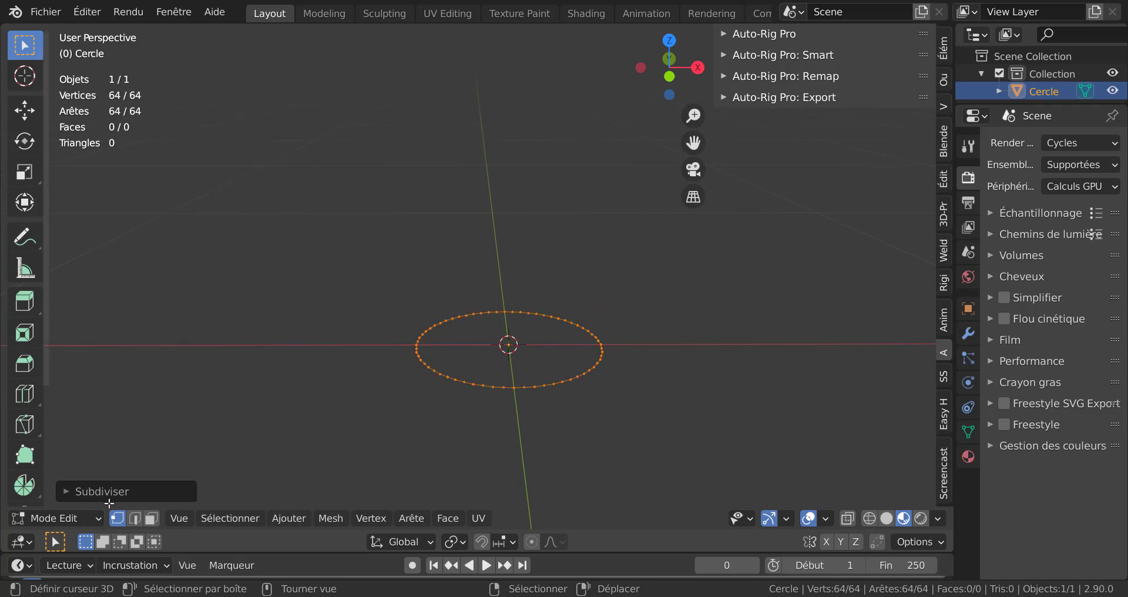
pyautogui.click(109, 503)
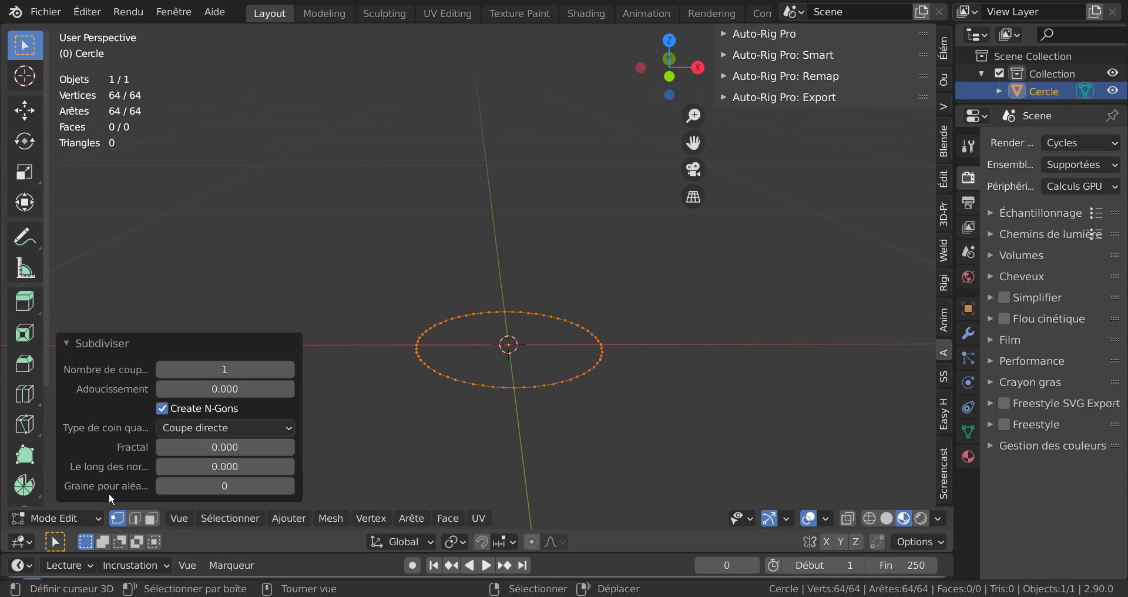
pyautogui.click(289, 369)
pyautogui.click(289, 369)
pyautogui.click(288, 369)
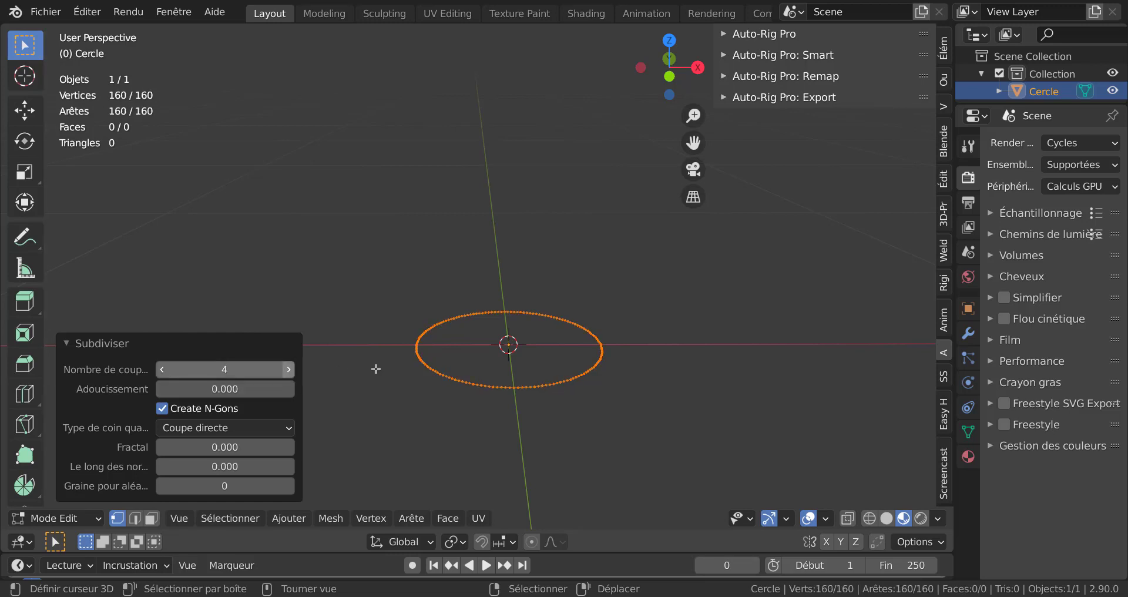
pyautogui.scroll(1, 665, 416)
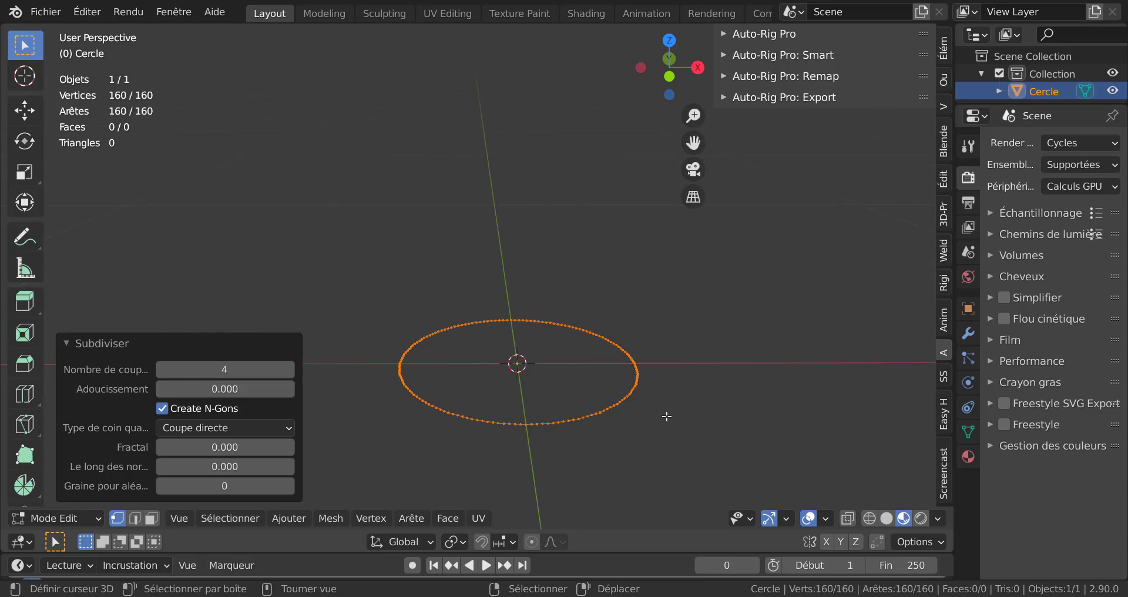
pyautogui.click(233, 343)
# Checker-deselect the circle's vertices and scale the remaining alternate vertices inward to about 0.6 of their radius.
pyautogui.moveTo(774, 426); pyautogui.dragTo(435, 470, button='middle')
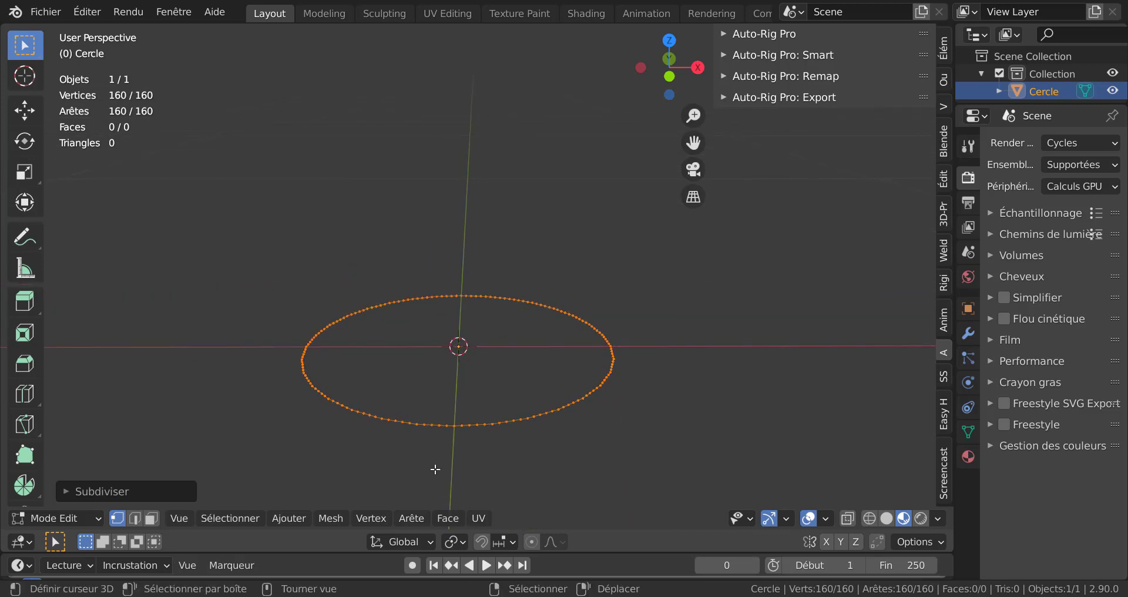
pyautogui.click(237, 518)
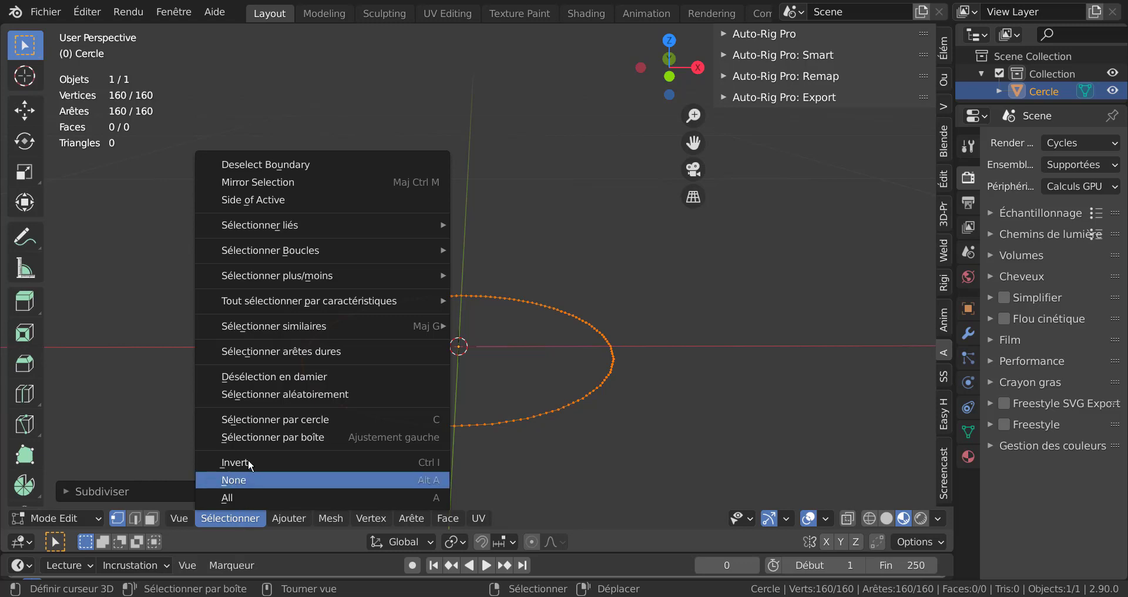
pyautogui.click(272, 379)
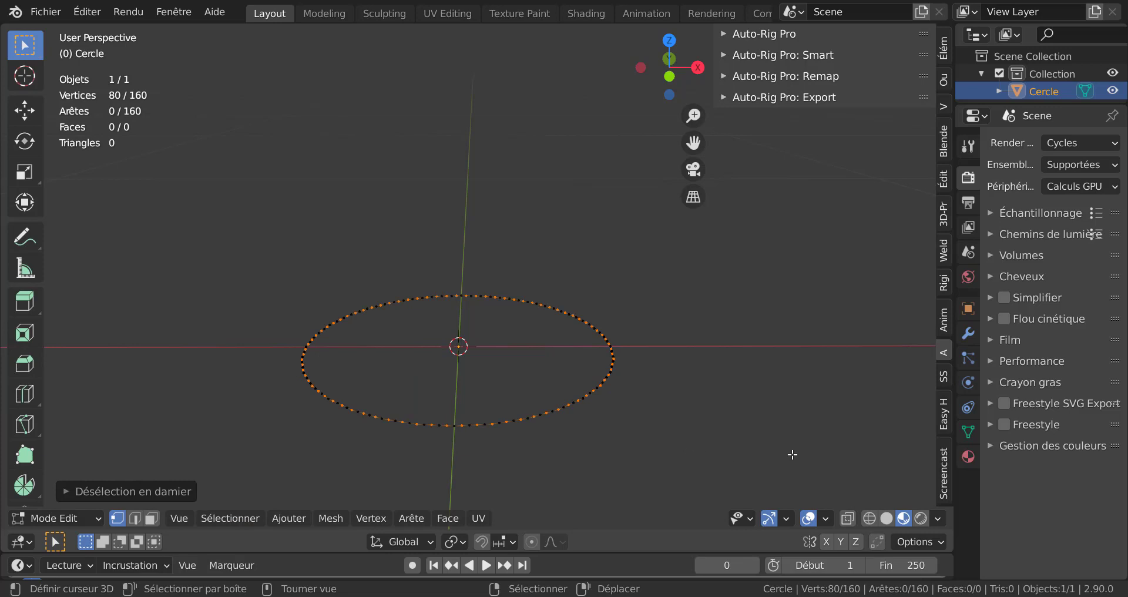
pyautogui.press('s')
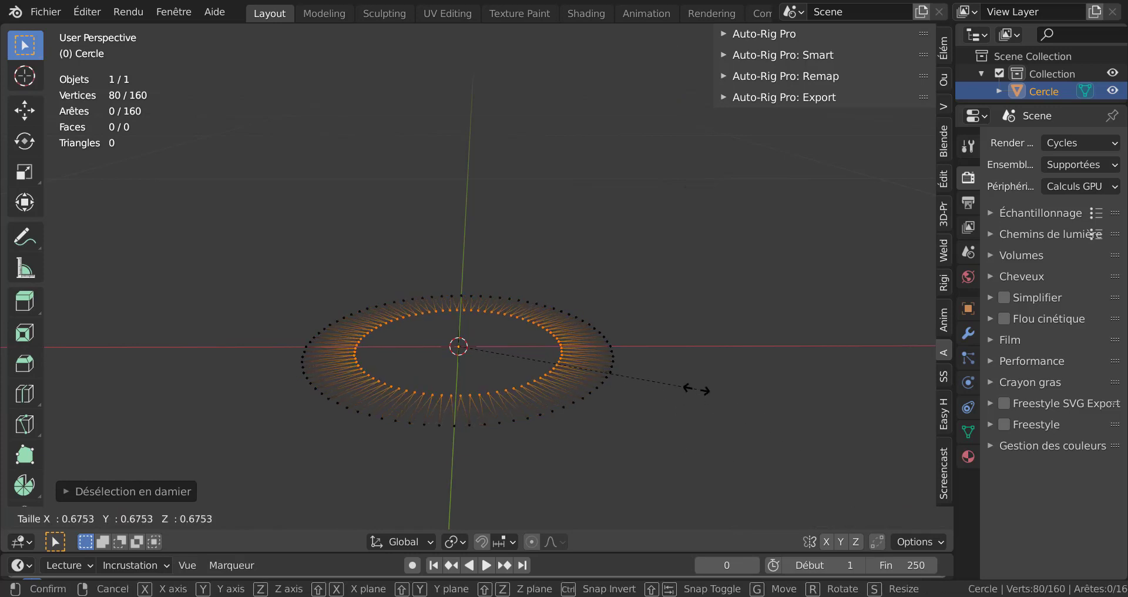
pyautogui.click(697, 390)
pyautogui.moveTo(697, 391)
pyautogui.mouseDown(button='middle')
pyautogui.moveTo(697, 459)
pyautogui.moveTo(697, 397)
pyautogui.mouseUp(button='middle')
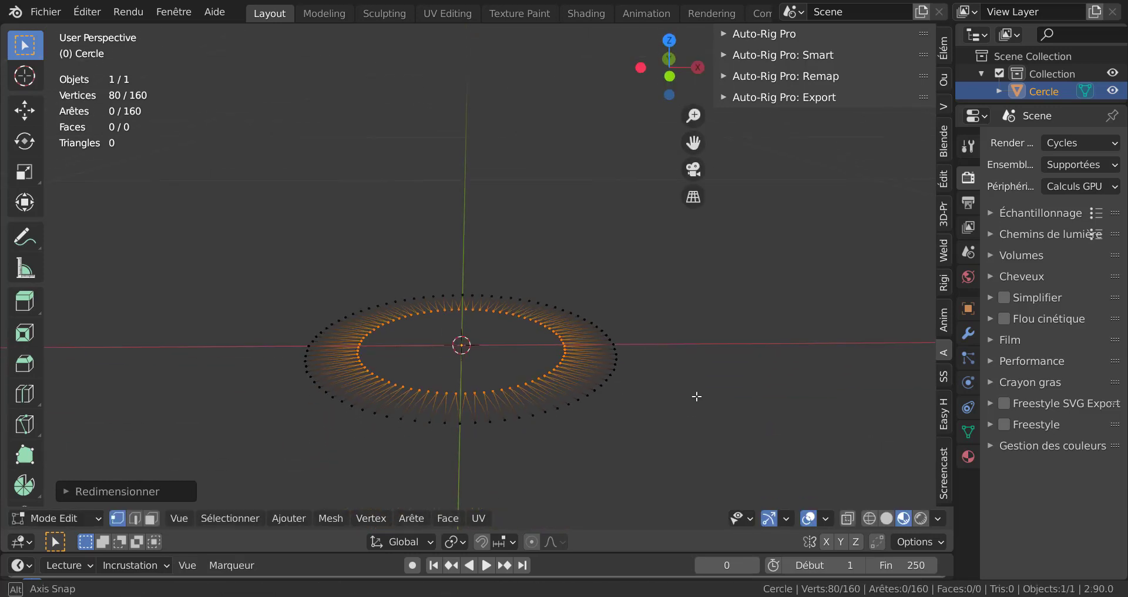
pyautogui.press('s')
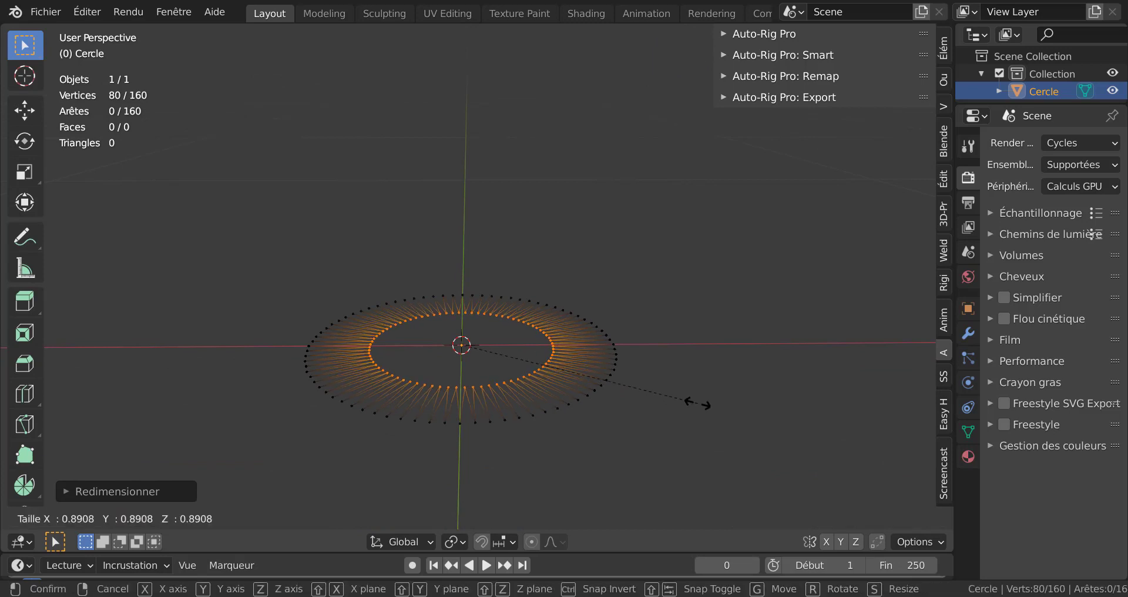
pyautogui.click(697, 404)
pyautogui.moveTo(711, 380)
pyautogui.mouseDown(button='middle')
pyautogui.moveTo(718, 403)
pyautogui.moveTo(703, 358)
pyautogui.moveTo(580, 327)
pyautogui.moveTo(602, 382)
pyautogui.moveTo(644, 368)
pyautogui.moveTo(633, 373)
pyautogui.mouseUp(button='middle')
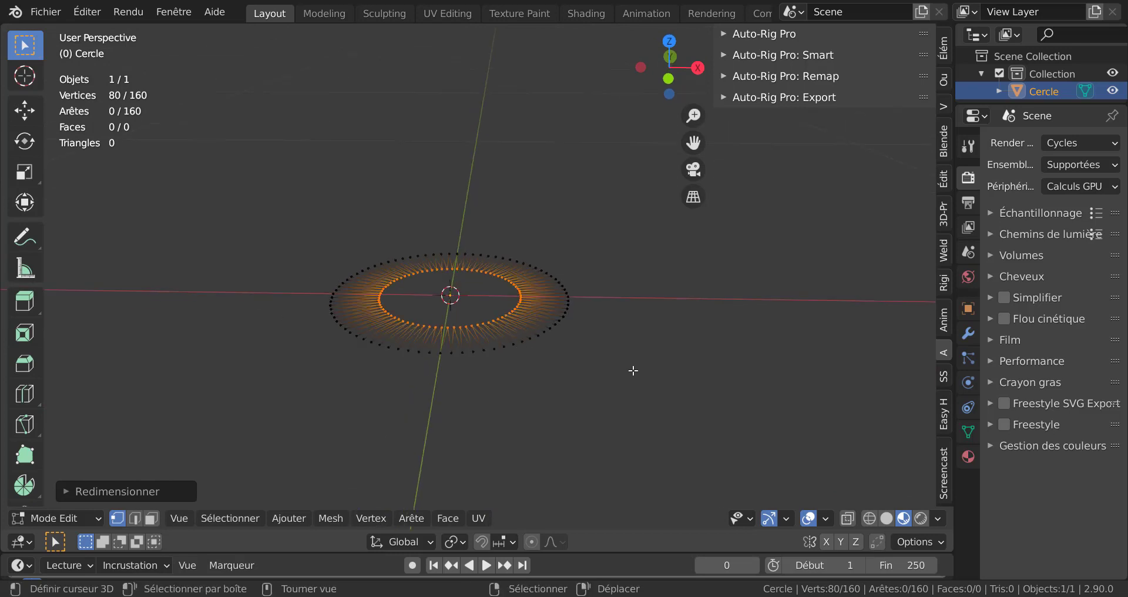
# In front view, extrude the whole zigzag ring upward about 0.48 m with a slight X offset, and scale the new top ring wider.
pyautogui.press('z')
pyautogui.press('Escape')
pyautogui.press('a')
pyautogui.press('KP_1')
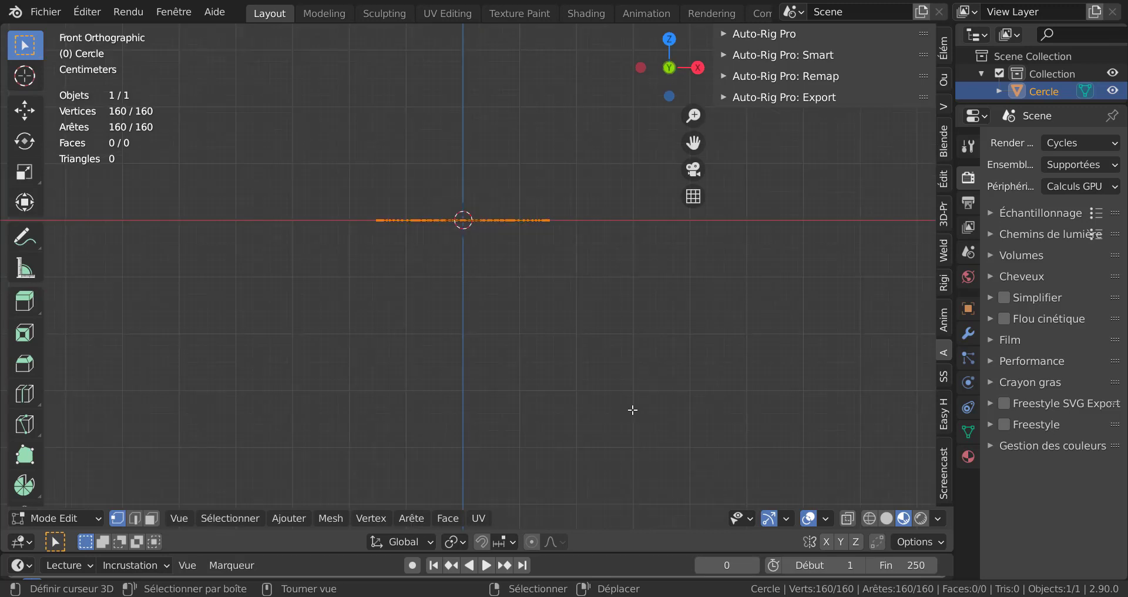
pyautogui.scroll(-2, 633, 410)
pyautogui.keyDown('shift'); pyautogui.moveTo(562, 329); pyautogui.dragTo(559, 443, button='middle'); pyautogui.keyUp('shift')
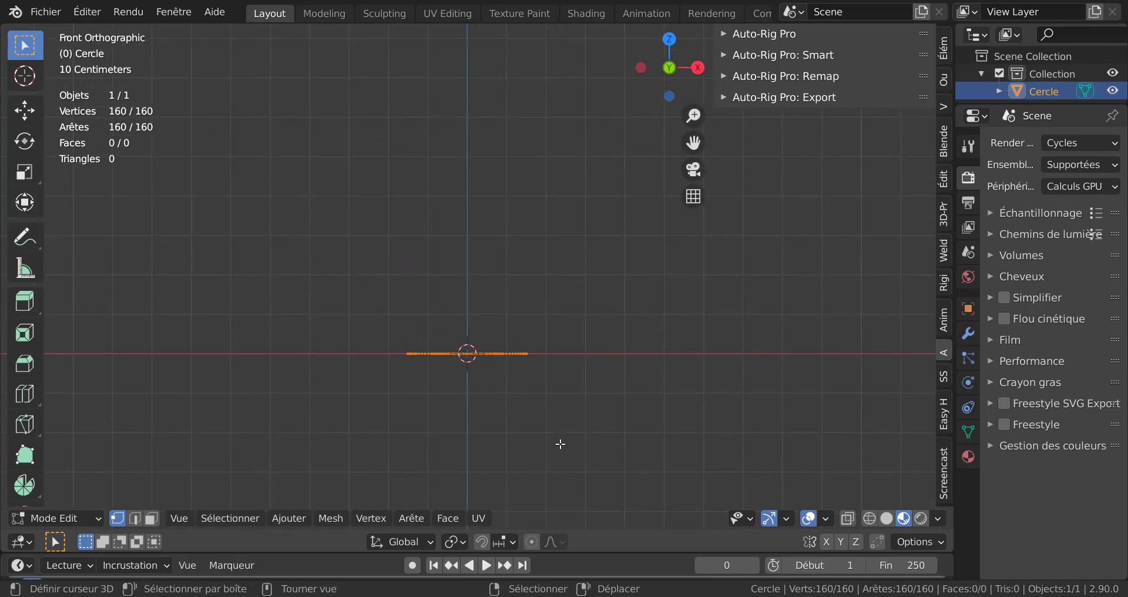
pyautogui.scroll(-4, 557, 432)
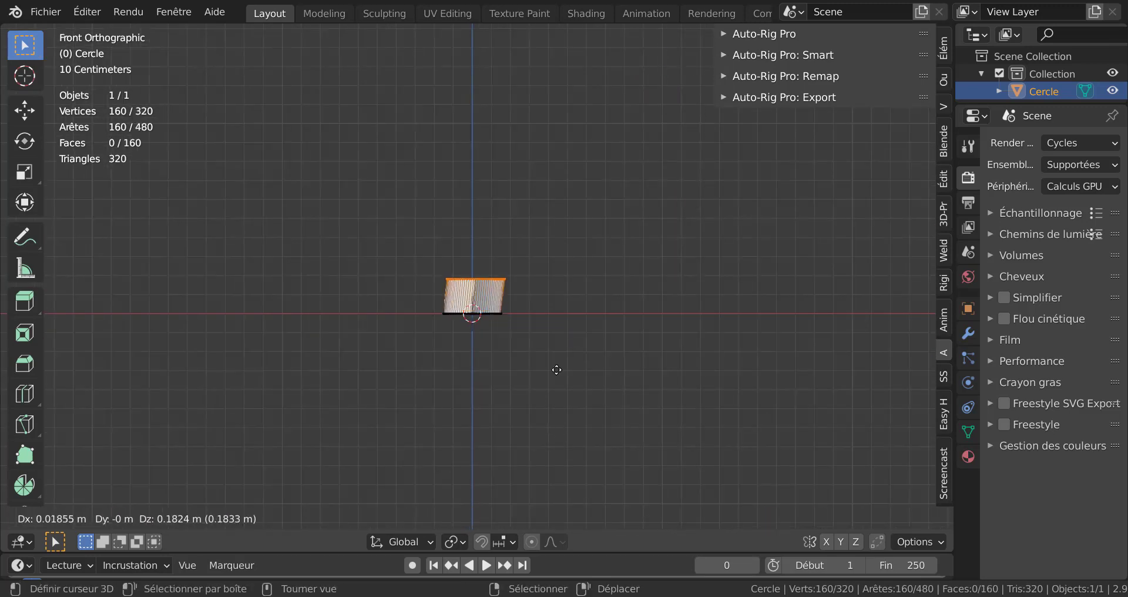
pyautogui.press('e')
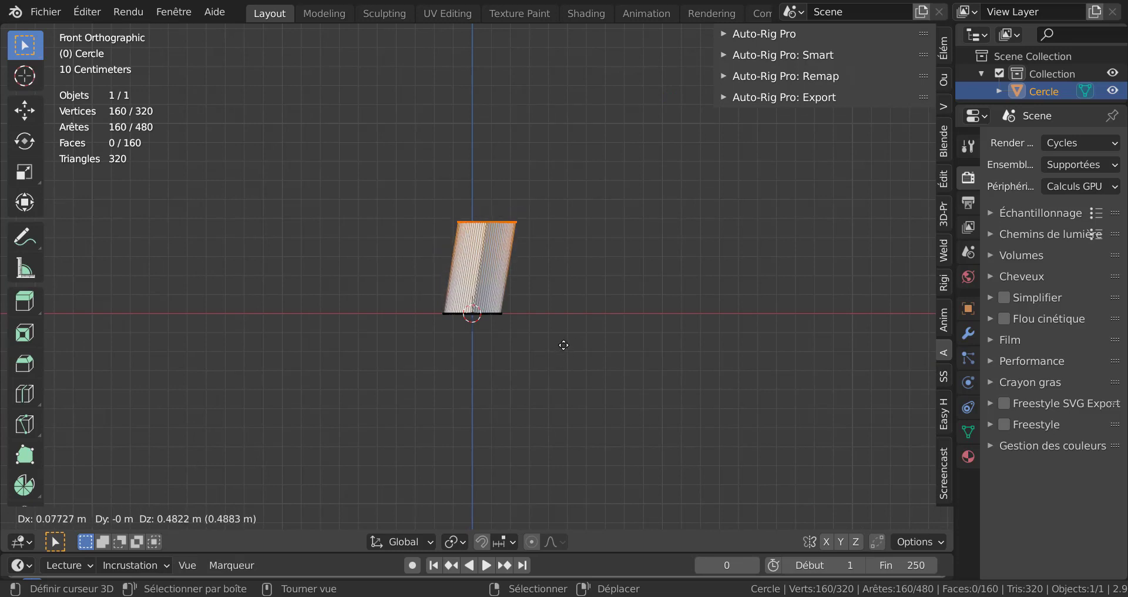
pyautogui.click(564, 345)
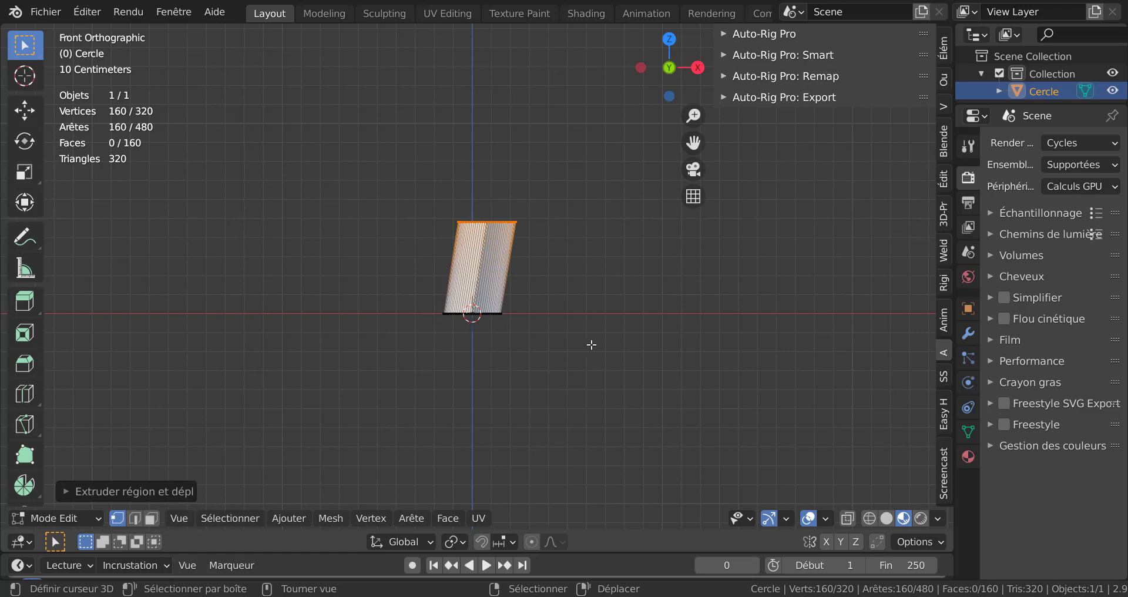
pyautogui.press('s')
pyautogui.click(686, 378)
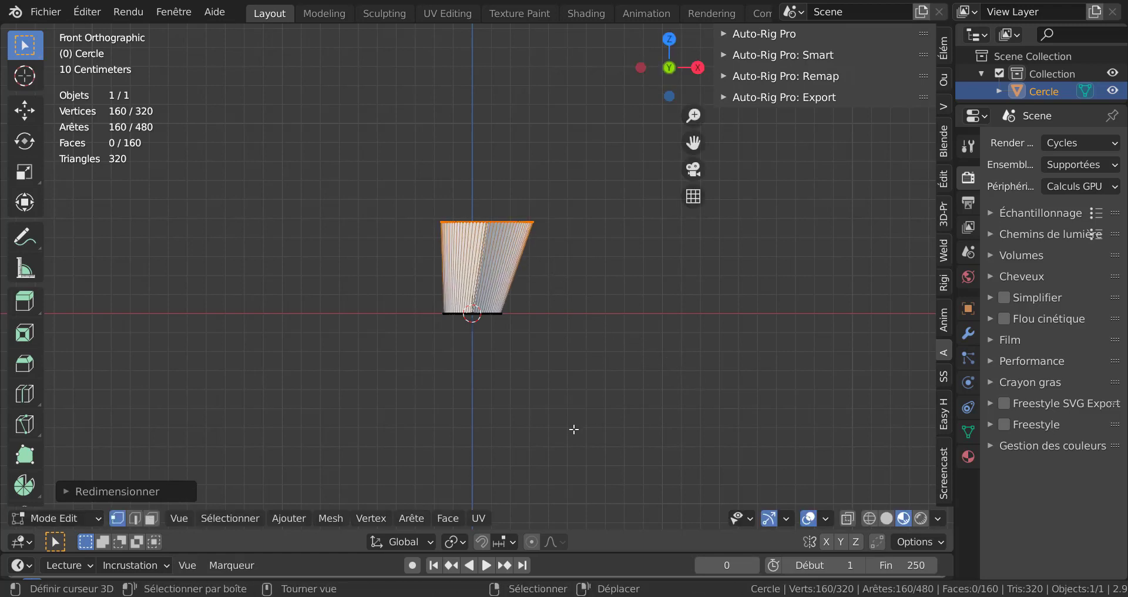
# Extrude a second stem section upward from the top ring and enlarge its upper edge so the stem keeps flaring.
pyautogui.press('e')
pyautogui.click(577, 362)
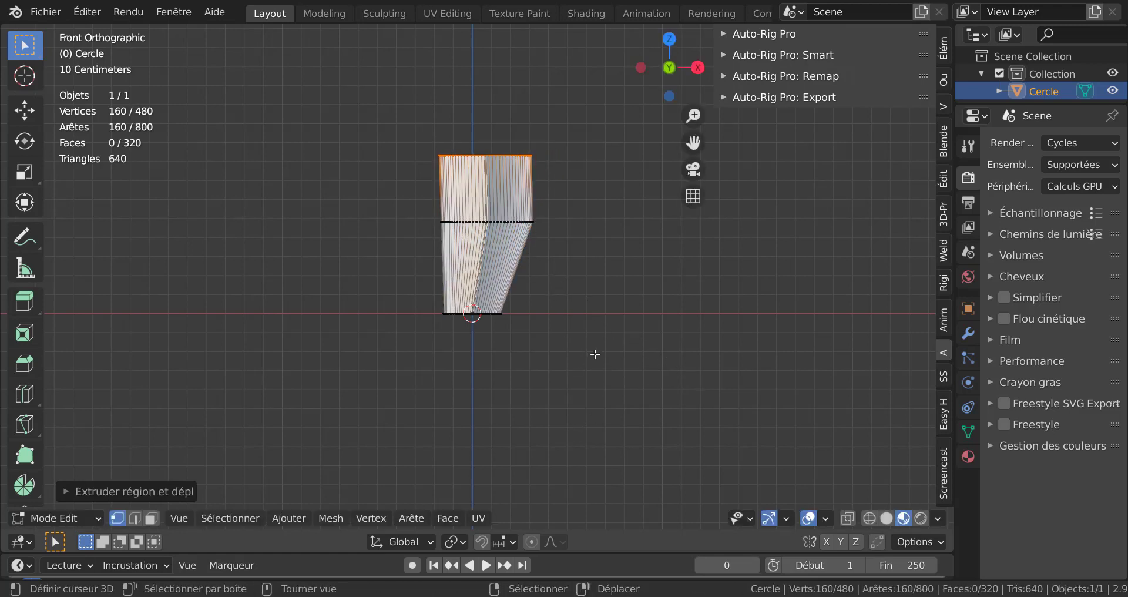
pyautogui.press('q')
pyautogui.press('s')
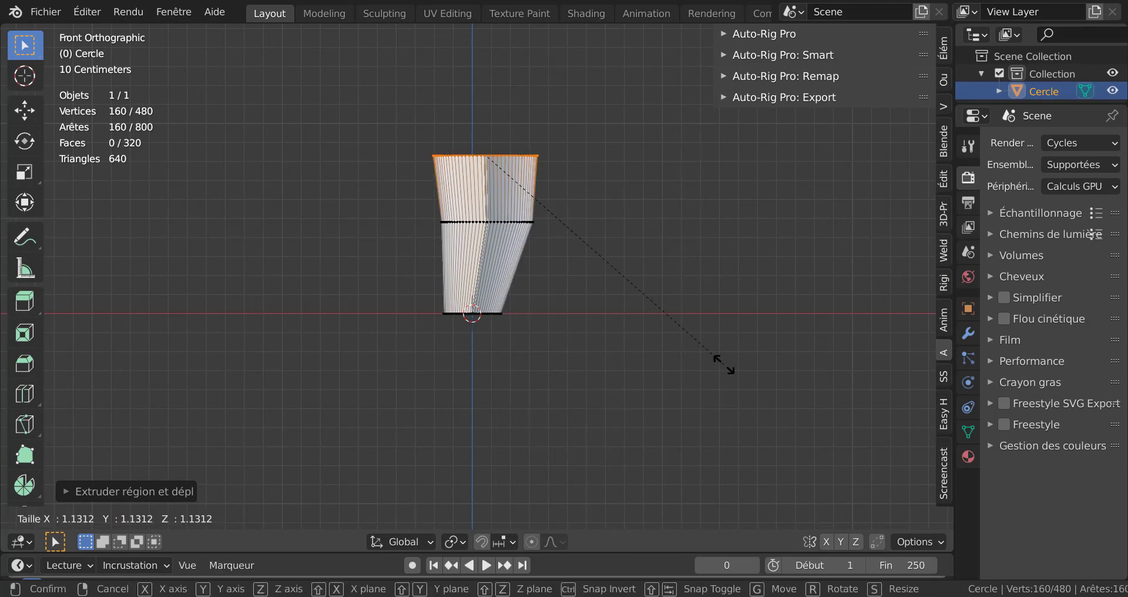
pyautogui.click(789, 389)
# Extrude a third, shorter section straight up along Z and scale its top ring strongly outward into a wide rim.
pyautogui.keyDown('shift'); pyautogui.moveTo(718, 356); pyautogui.dragTo(696, 442, button='middle'); pyautogui.keyUp('shift')
pyautogui.press('e')
pyautogui.press('z')
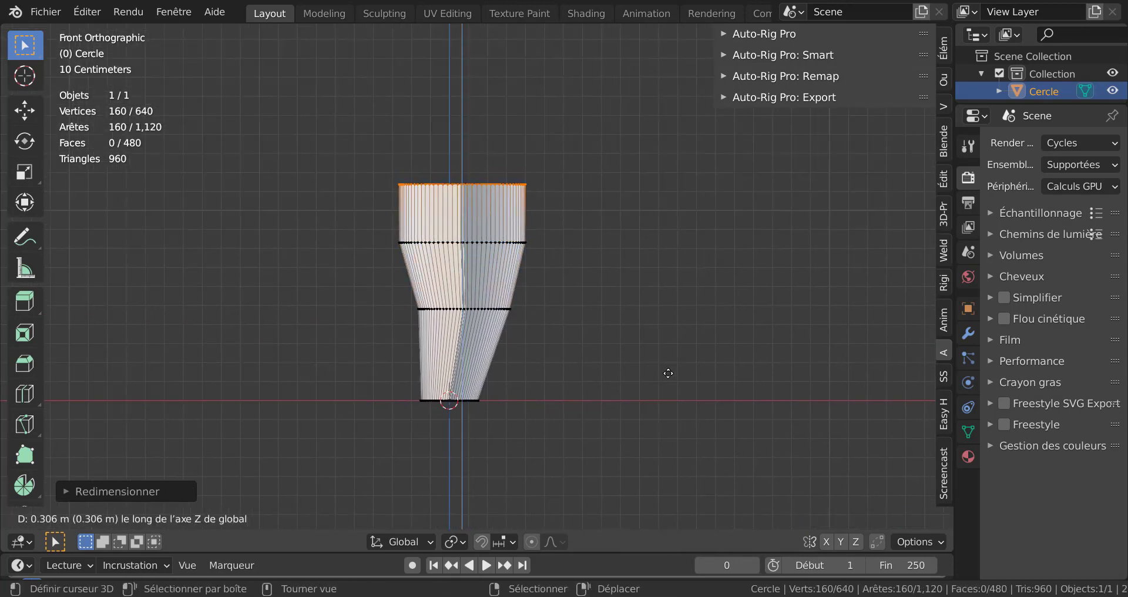
pyautogui.click(666, 383)
pyautogui.press('s')
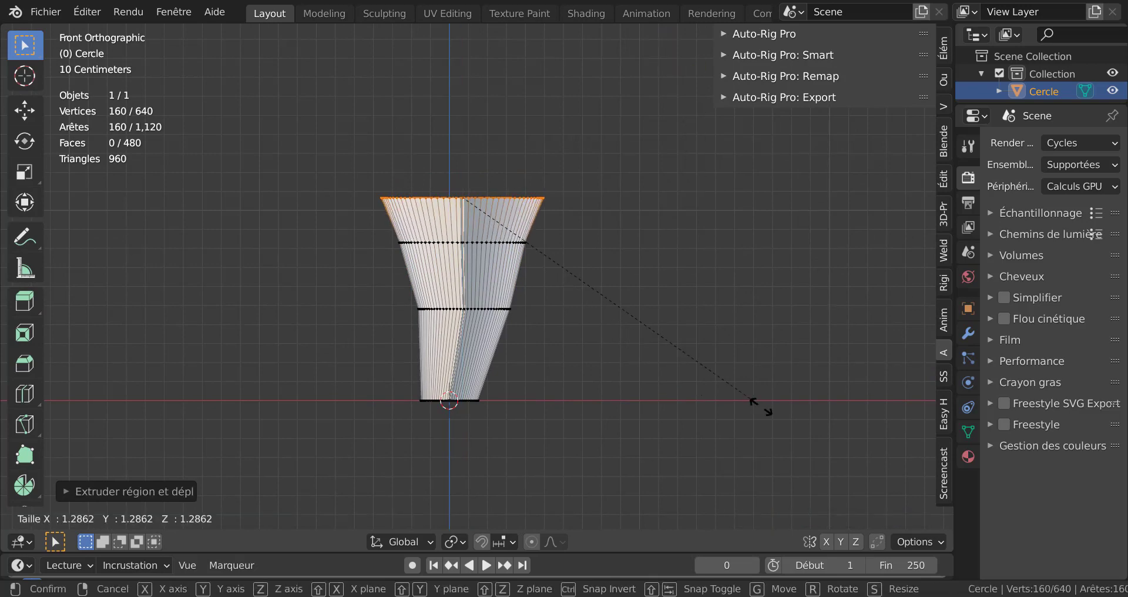
pyautogui.click(861, 461)
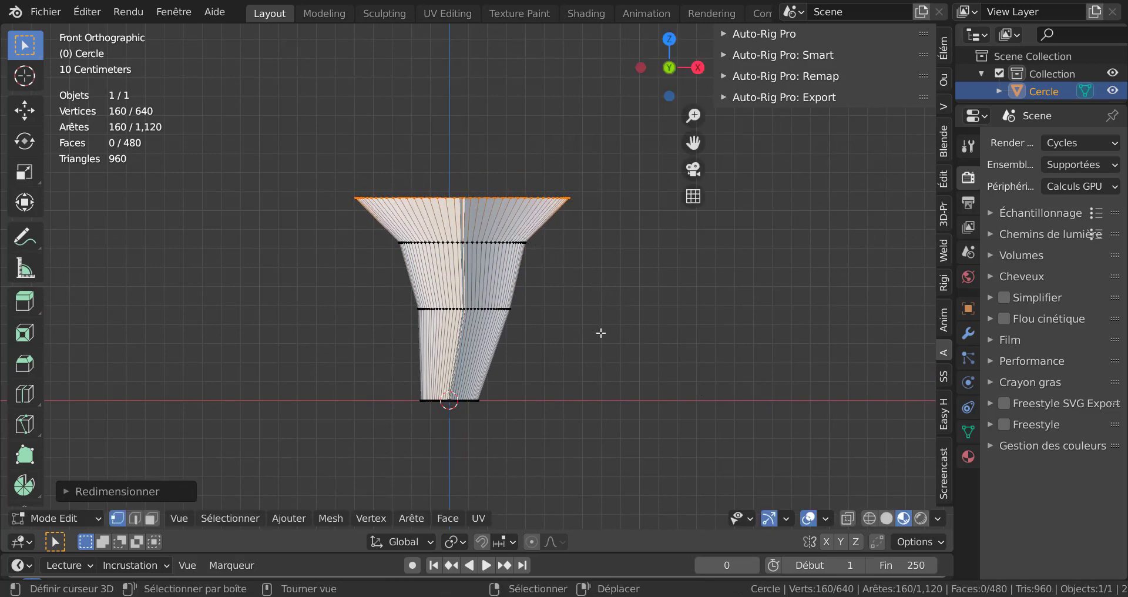
# Examine the flared, pleated mesh in perspective with and without Edit Mode, ending in front orthographic view.
pyautogui.moveTo(599, 333); pyautogui.dragTo(587, 385, button='middle')
pyautogui.press('Tab')
pyautogui.press('Tab')
pyautogui.press('Tab')
pyautogui.press('Tab')
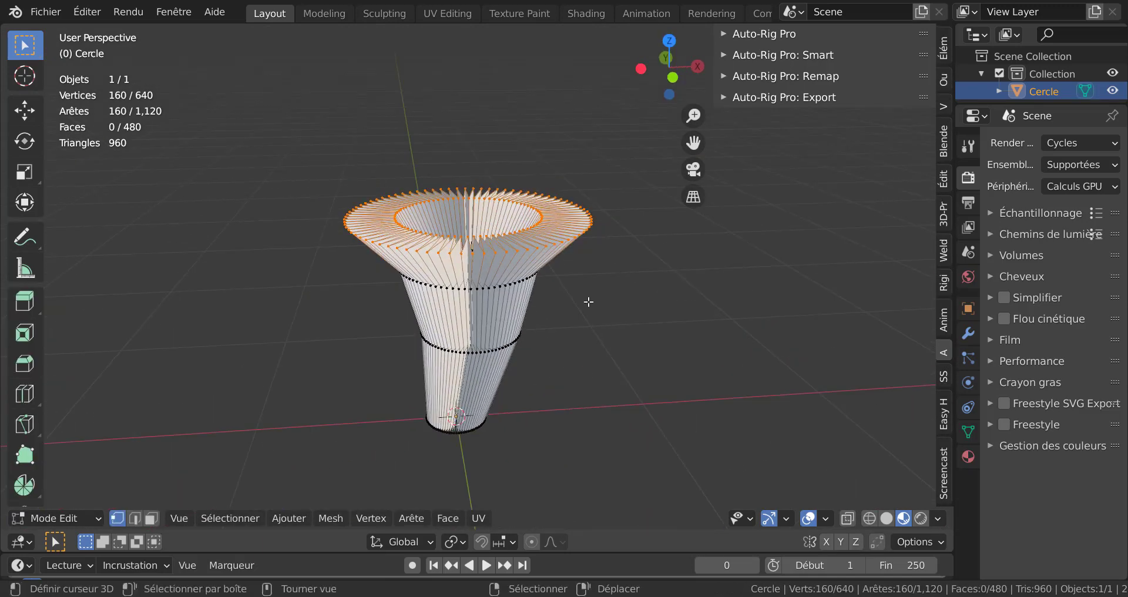
pyautogui.scroll(2, 563, 289)
pyautogui.moveTo(605, 326); pyautogui.dragTo(580, 323, button='middle')
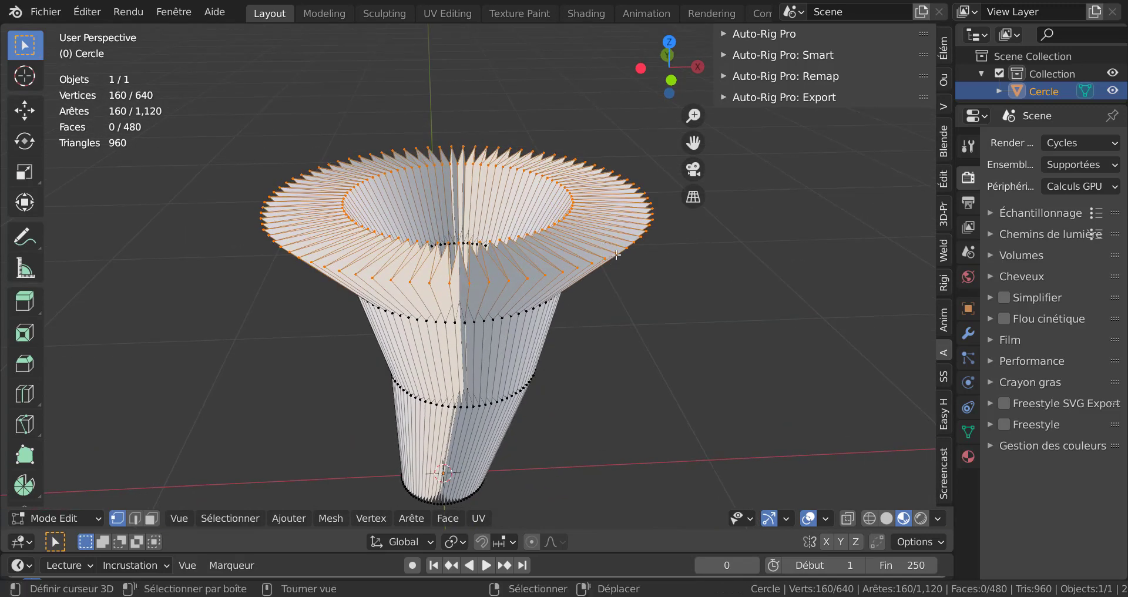
pyautogui.moveTo(640, 309); pyautogui.dragTo(630, 299, button='middle')
pyautogui.press('KP_1')
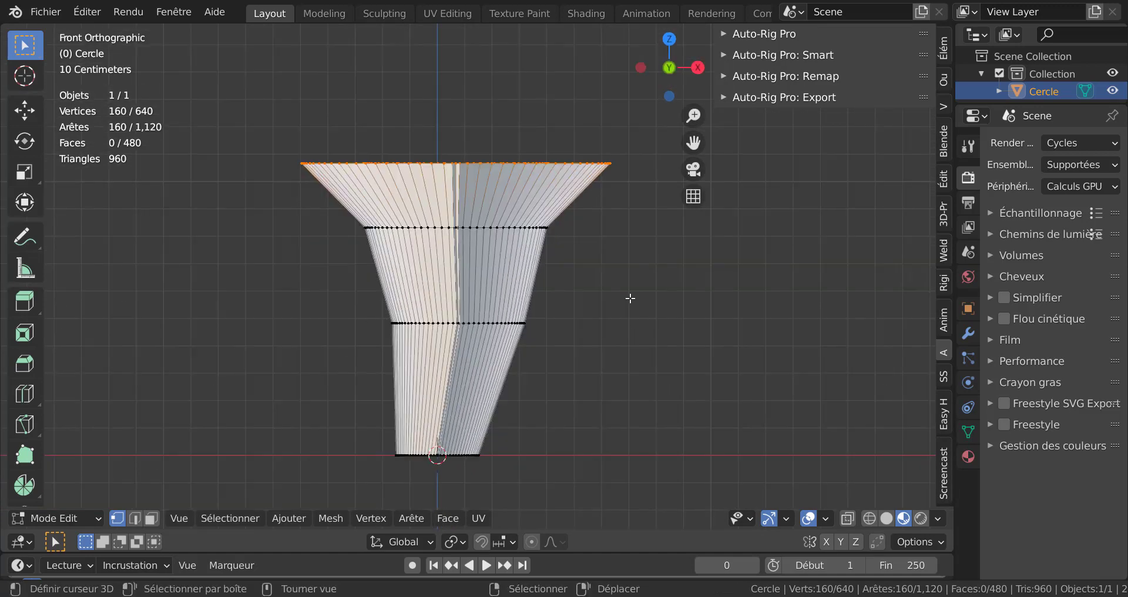
# Extrude the top ring slightly upward along Z and even it into a smooth circle with LoopTools Circle.
pyautogui.press('e')
pyautogui.press('z')
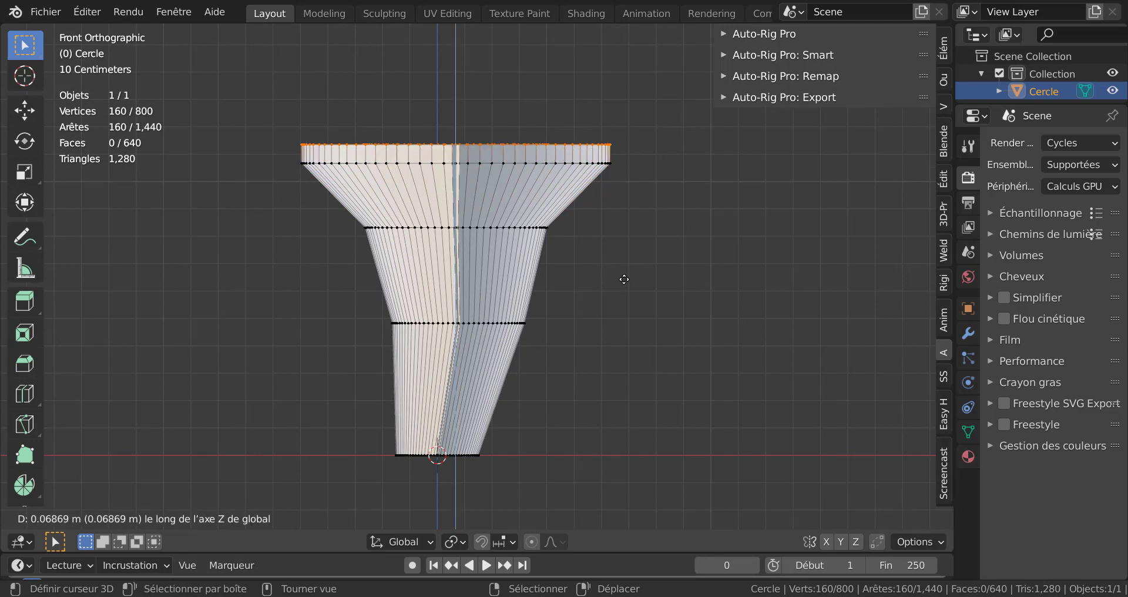
pyautogui.click(624, 284)
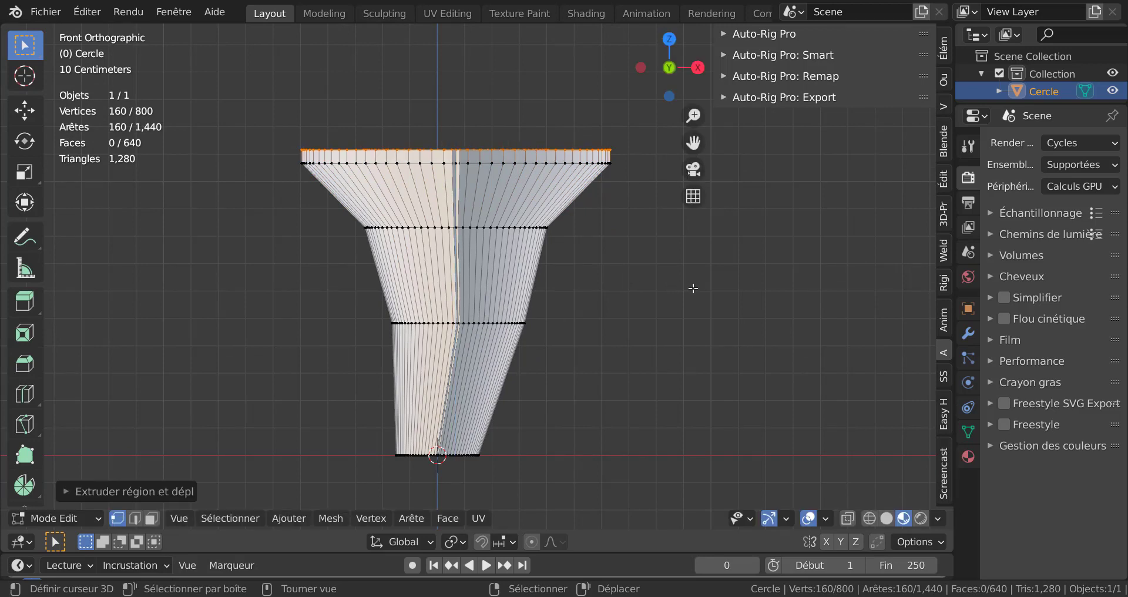
pyautogui.press('q')
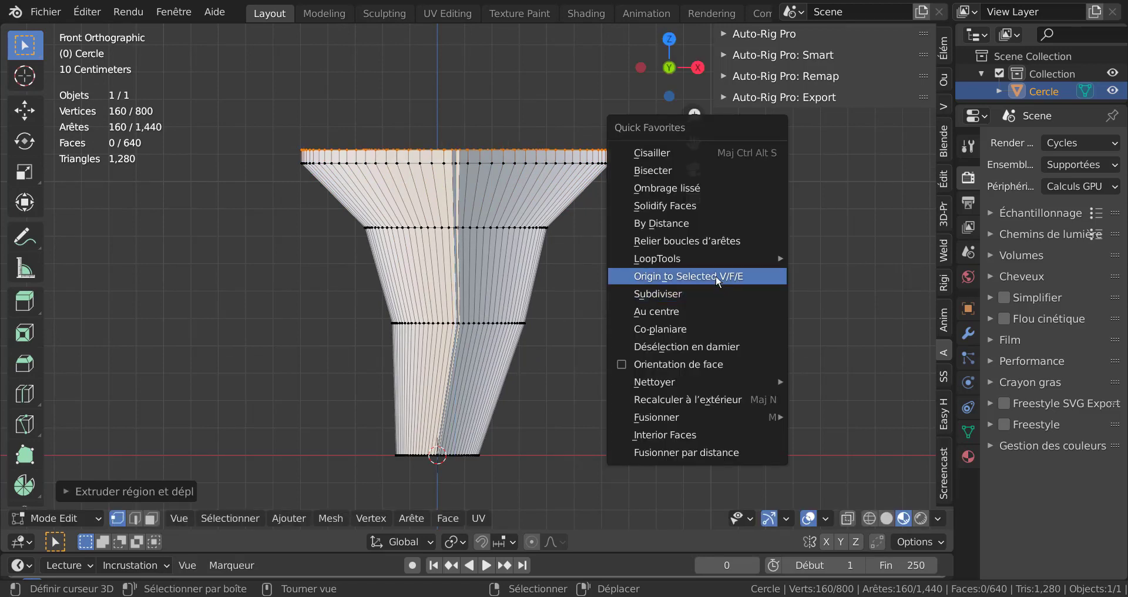
pyautogui.moveTo(707, 259)
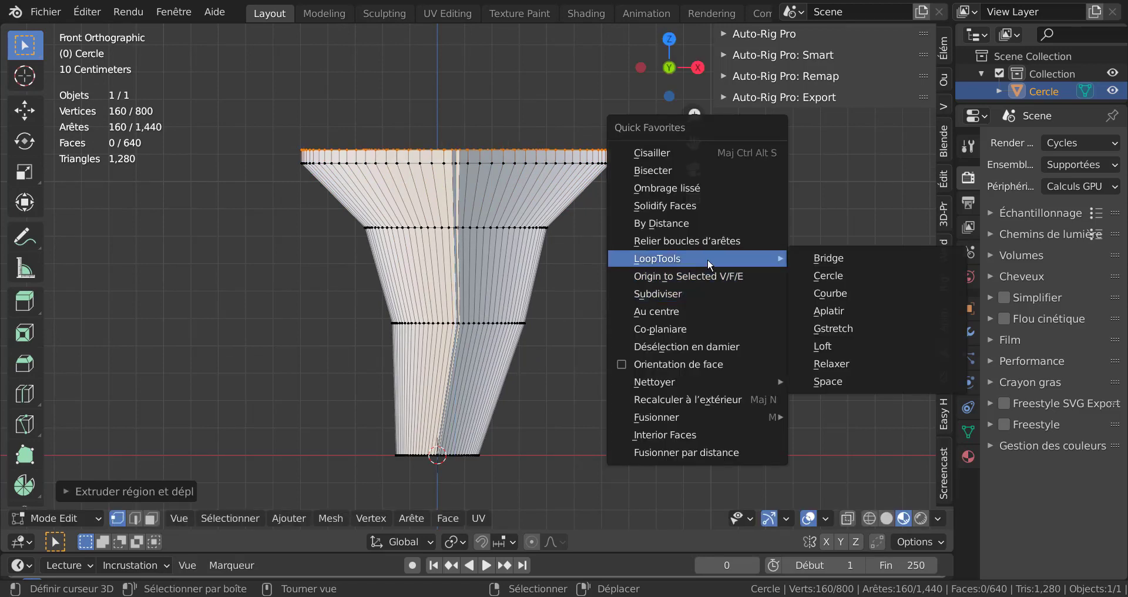
pyautogui.click(837, 275)
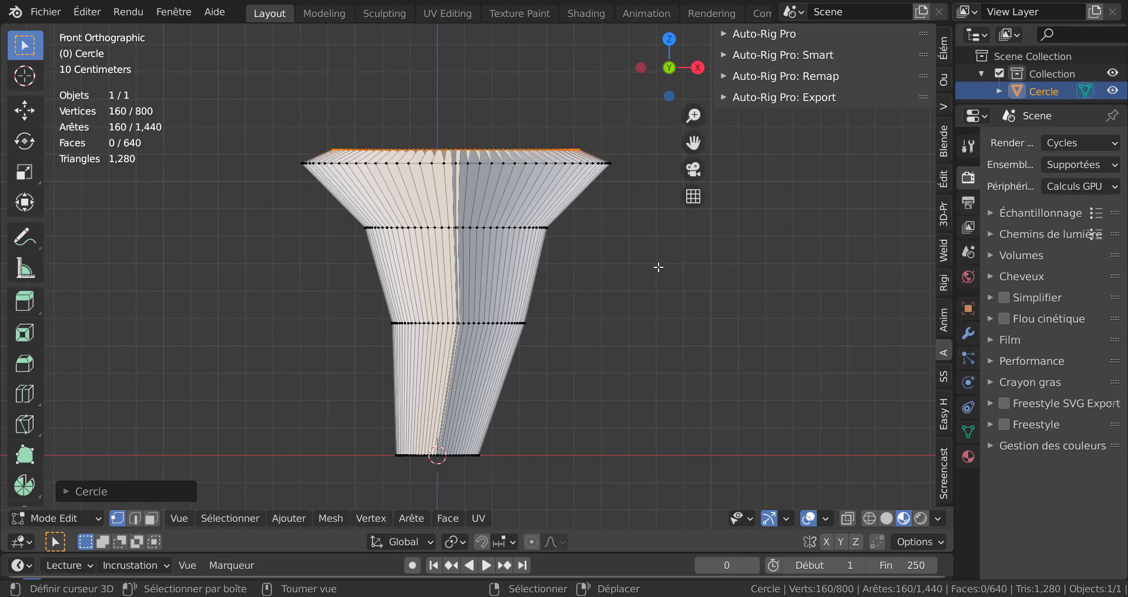
# Scale the rounded ring outward by about 1.57 to form a wide cap rim, and check the shape outside Edit Mode.
pyautogui.press('s')
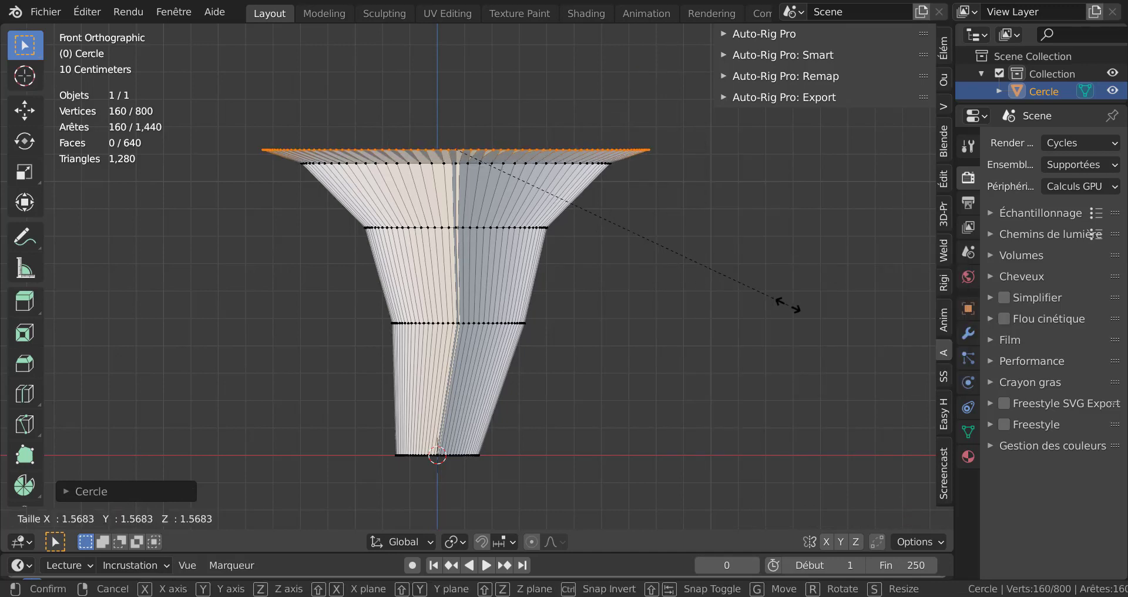
pyautogui.click(789, 304)
pyautogui.press('Tab')
pyautogui.moveTo(701, 265); pyautogui.dragTo(682, 298, button='middle')
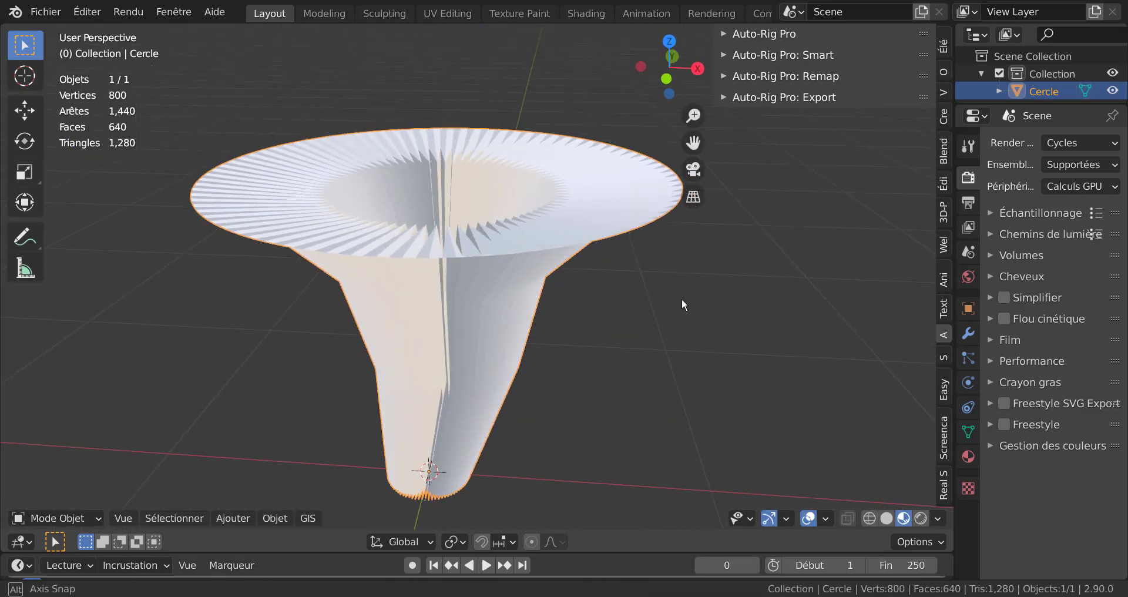
pyautogui.press('Tab')
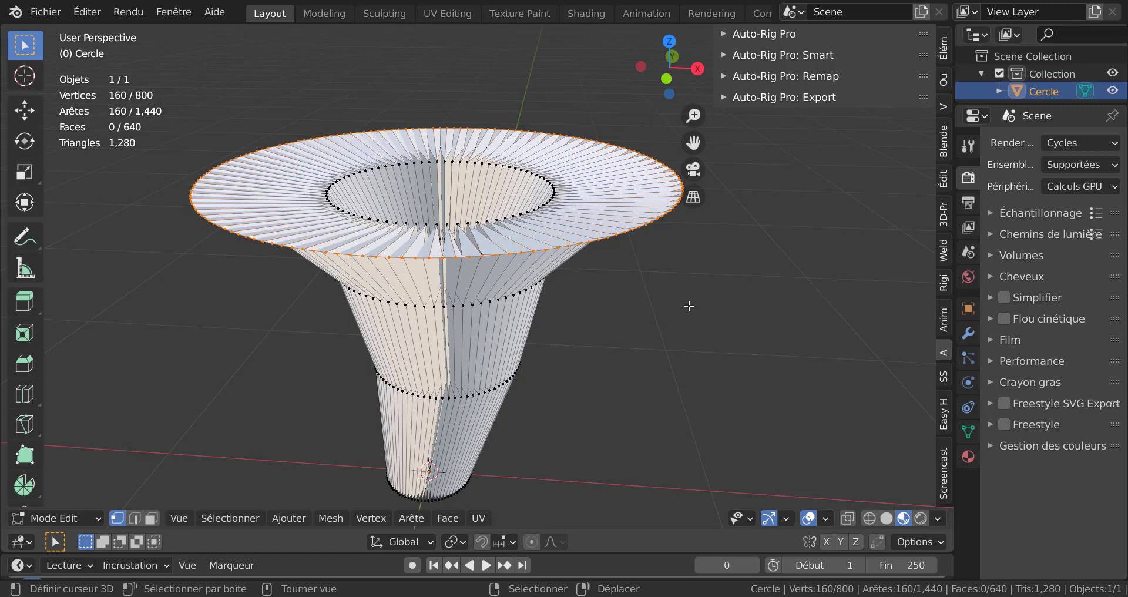
# Extrude the outer rim slightly upward and scale the new ring a little wider.
pyautogui.press('e')
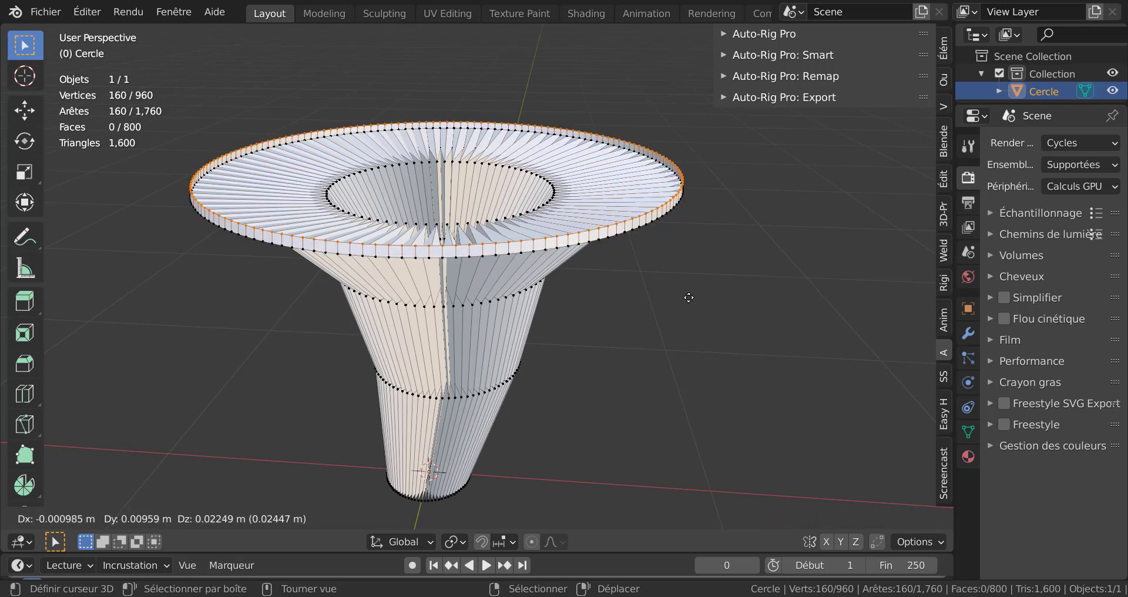
pyautogui.rightClick(689, 298)
pyautogui.press('s')
pyautogui.click(700, 303)
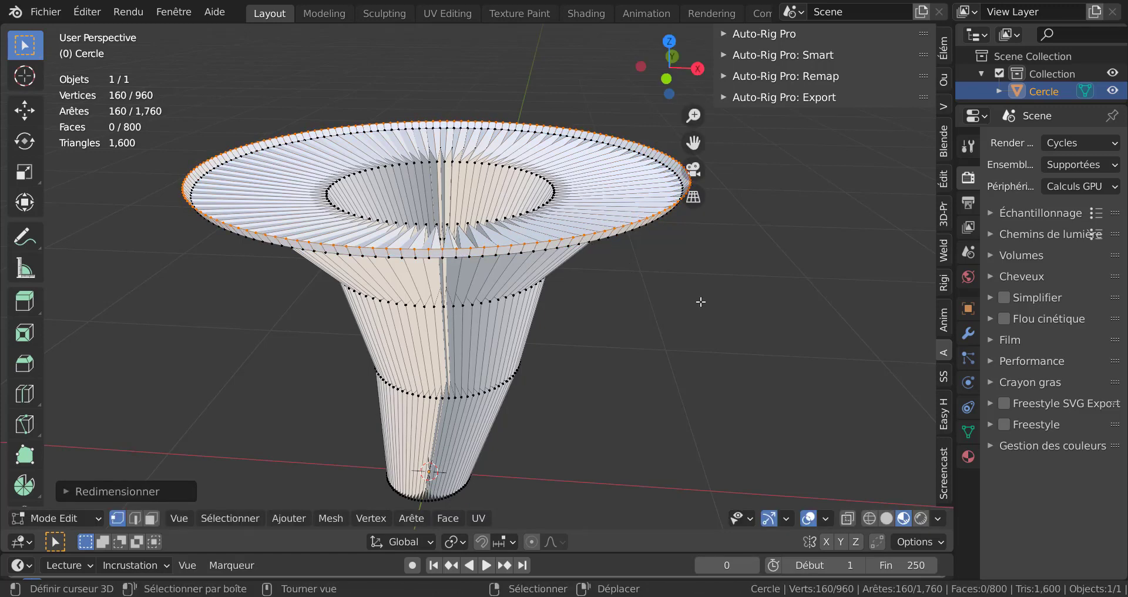
# Extrude the rim upward by about 0.03 m and scale the new ring slightly inward to round the cap's edge.
pyautogui.moveTo(689, 292); pyautogui.dragTo(688, 300, button='middle')
pyautogui.press('e')
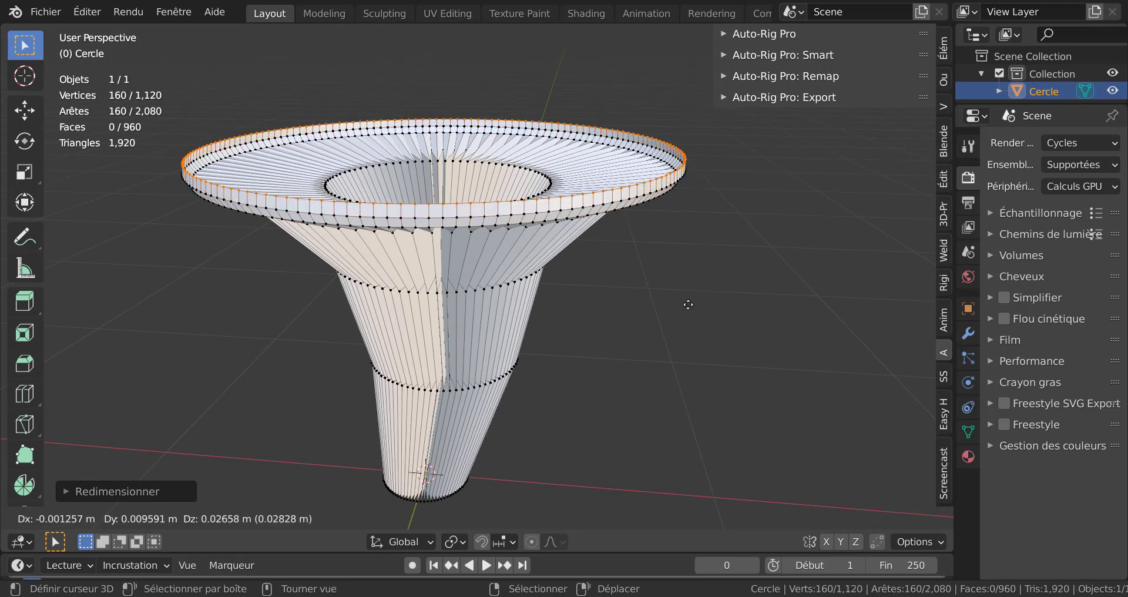
pyautogui.rightClick(688, 304)
pyautogui.press('s')
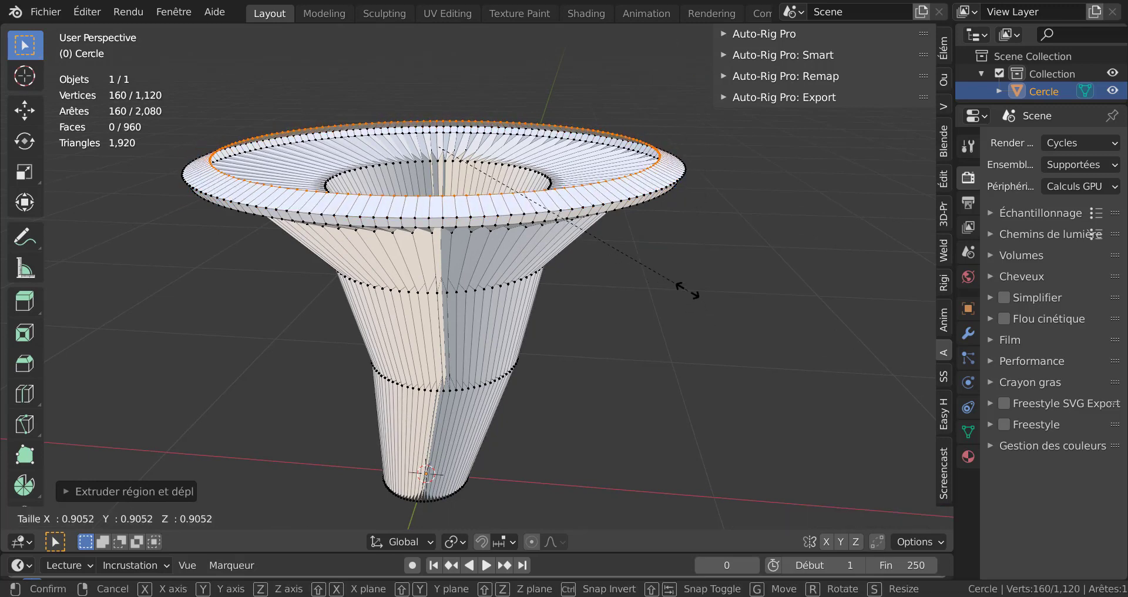
pyautogui.click(687, 298)
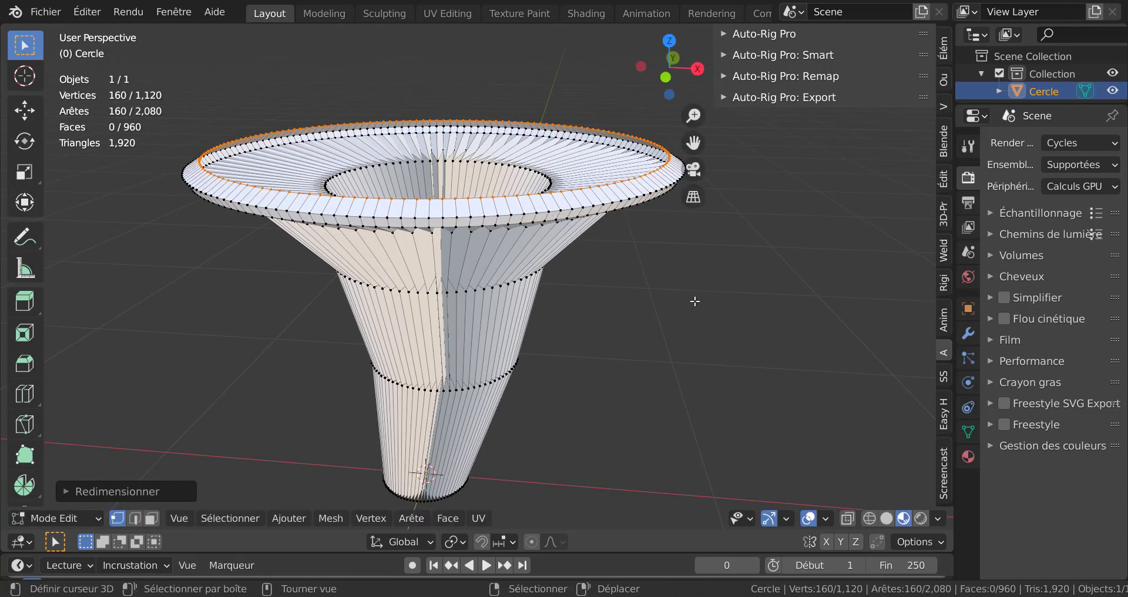
# Extrude the rim inward across the cap's top at about 0.63 scale, and lower the new ring slightly along Z.
pyautogui.press('e')
pyautogui.press('s')
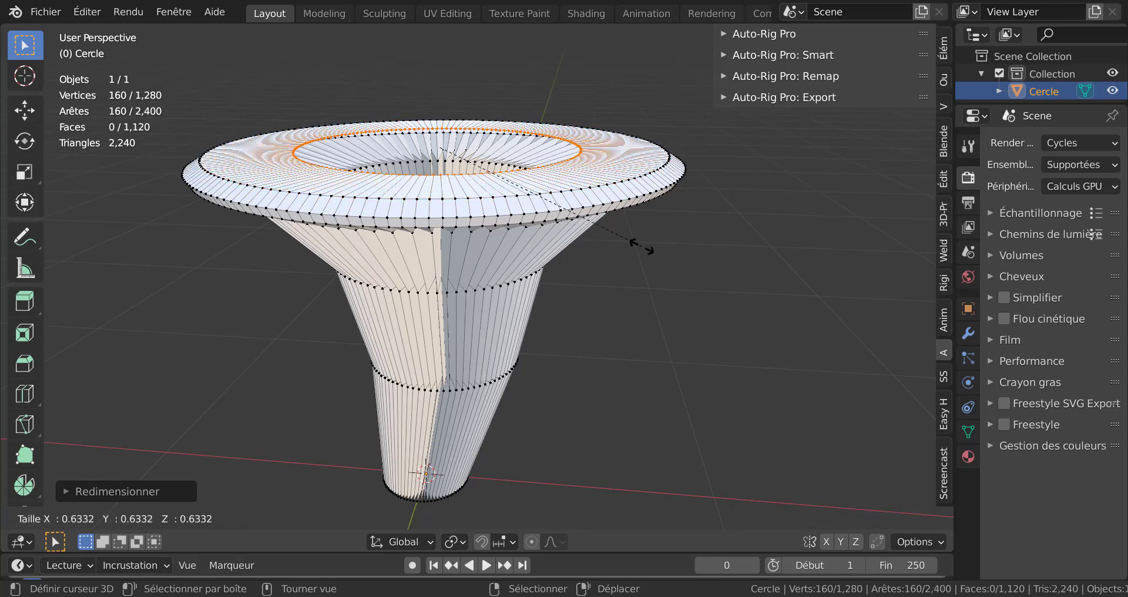
pyautogui.click(643, 247)
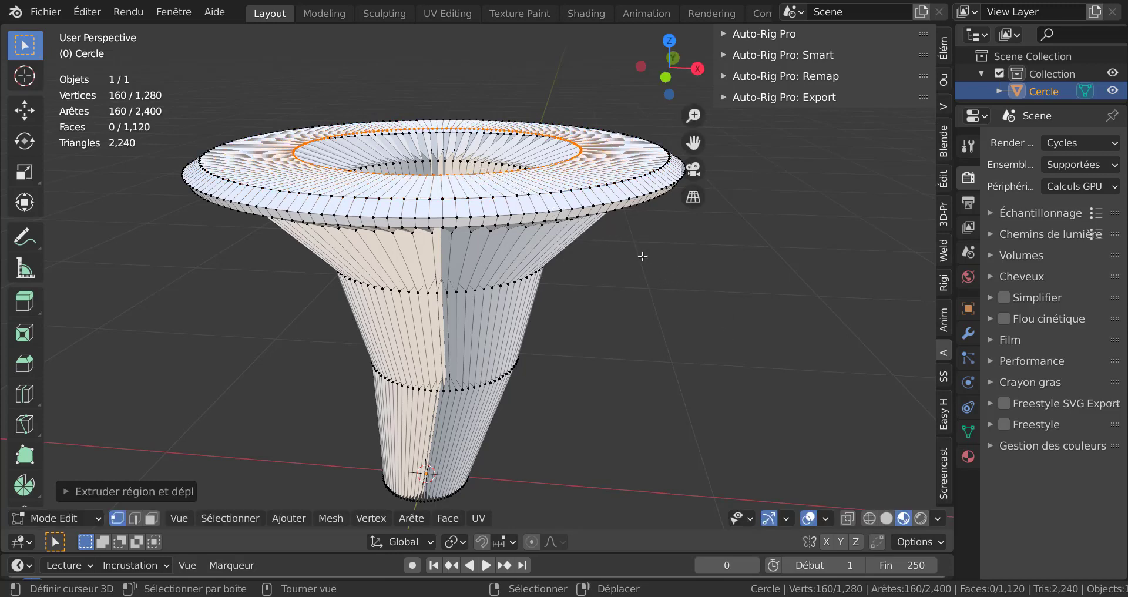
pyautogui.press('g')
pyautogui.press('z')
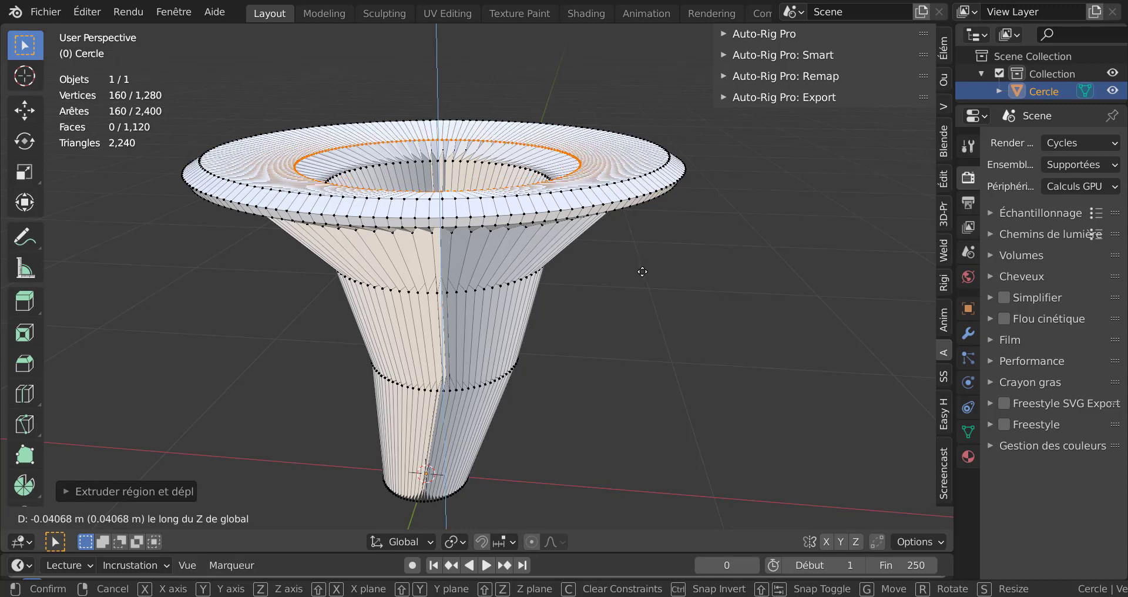
pyautogui.click(642, 272)
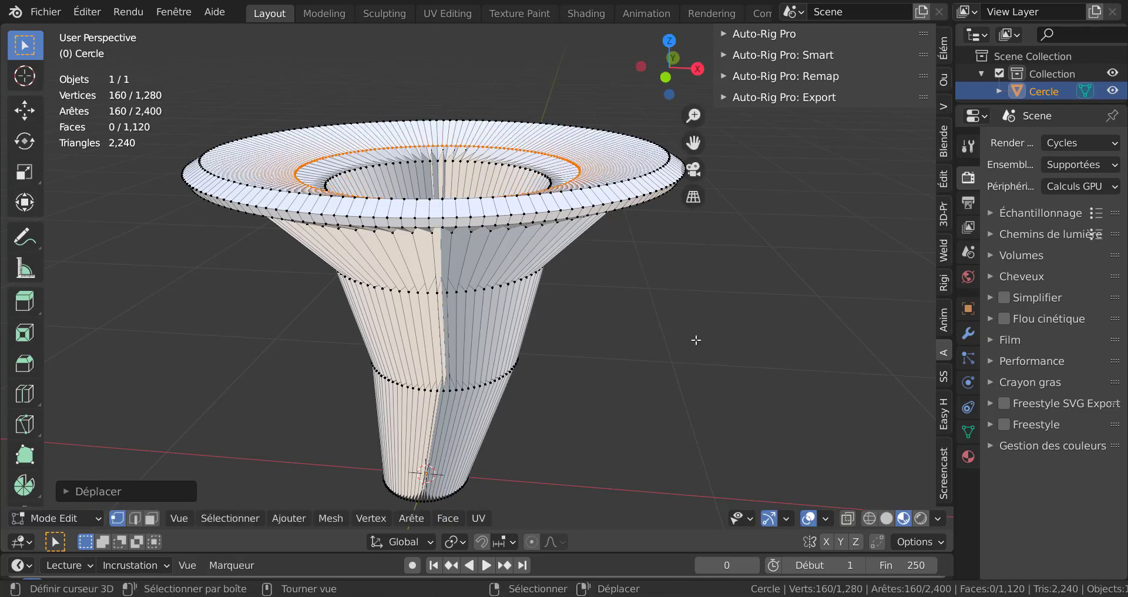
# Extrude another smaller ring toward the cap's centre and tilt it by about 9° in the view.
pyautogui.press('g')
pyautogui.press('s')
pyautogui.click(624, 300)
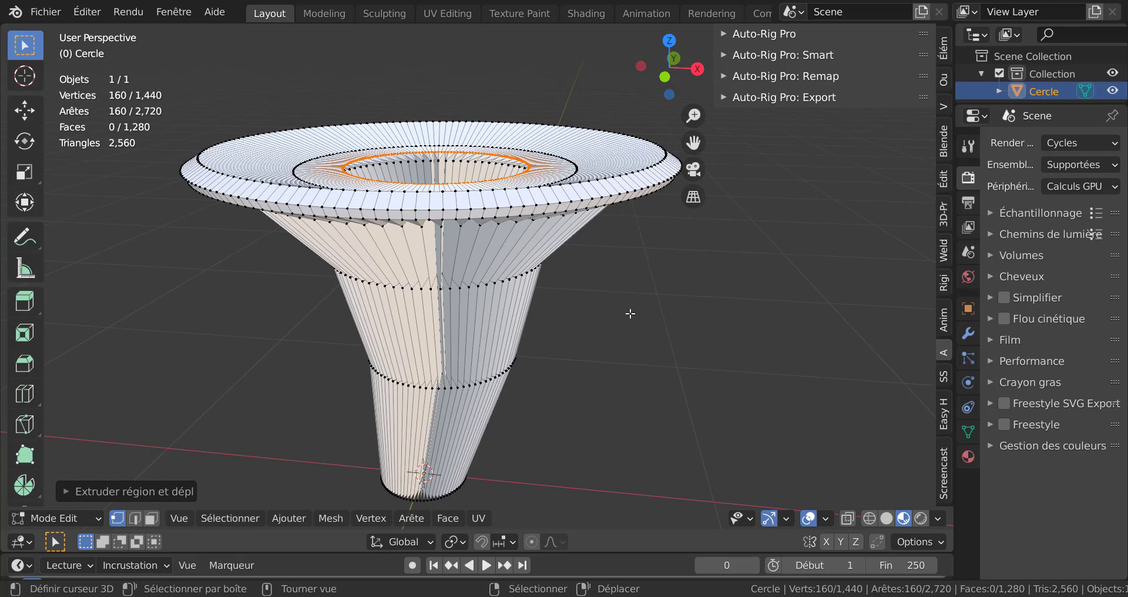
pyautogui.press('s')
pyautogui.press('r')
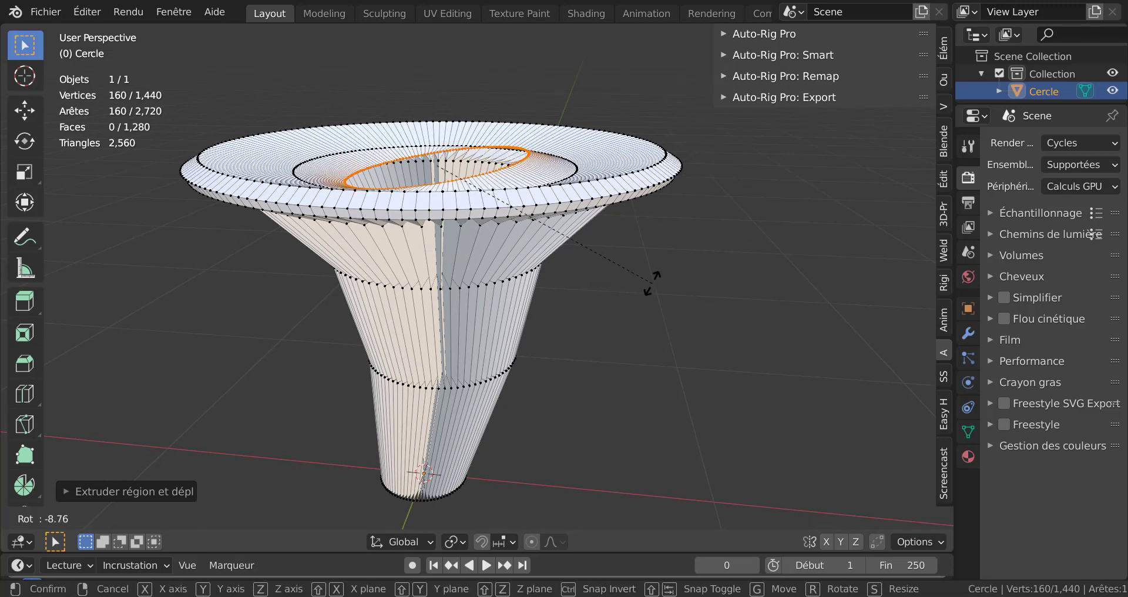
pyautogui.click(651, 283)
pyautogui.press('e')
pyautogui.press('s')
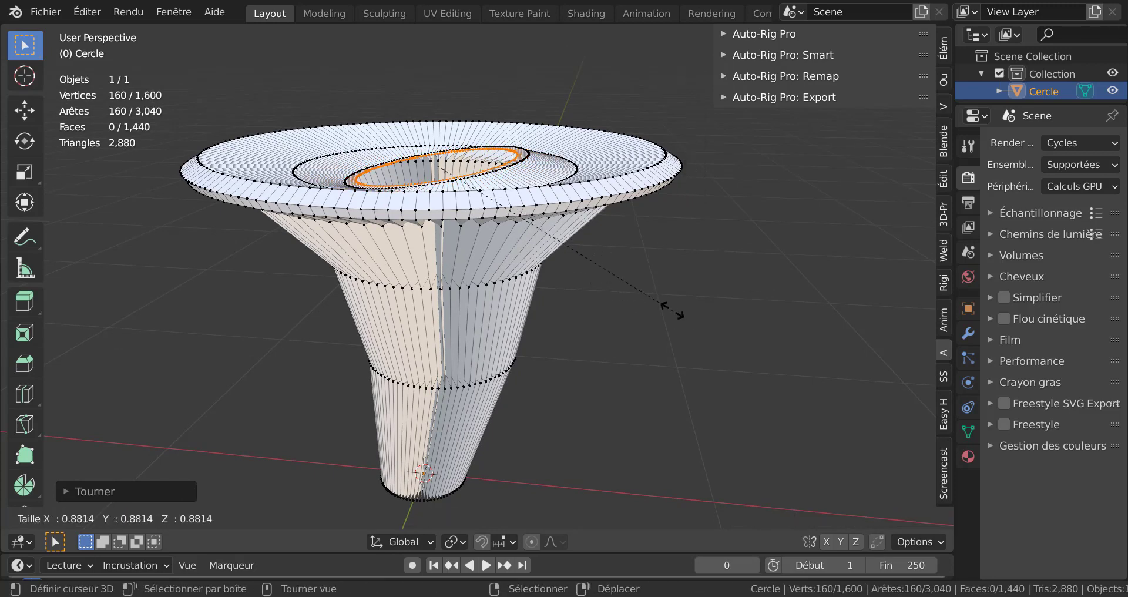
pyautogui.click(579, 243)
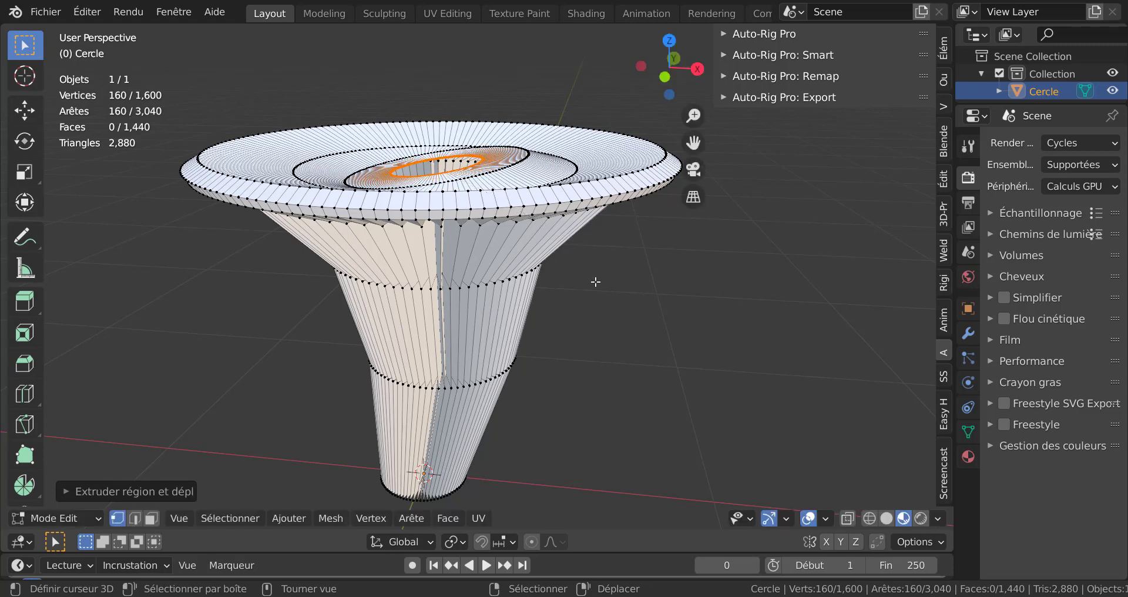
pyautogui.press('g')
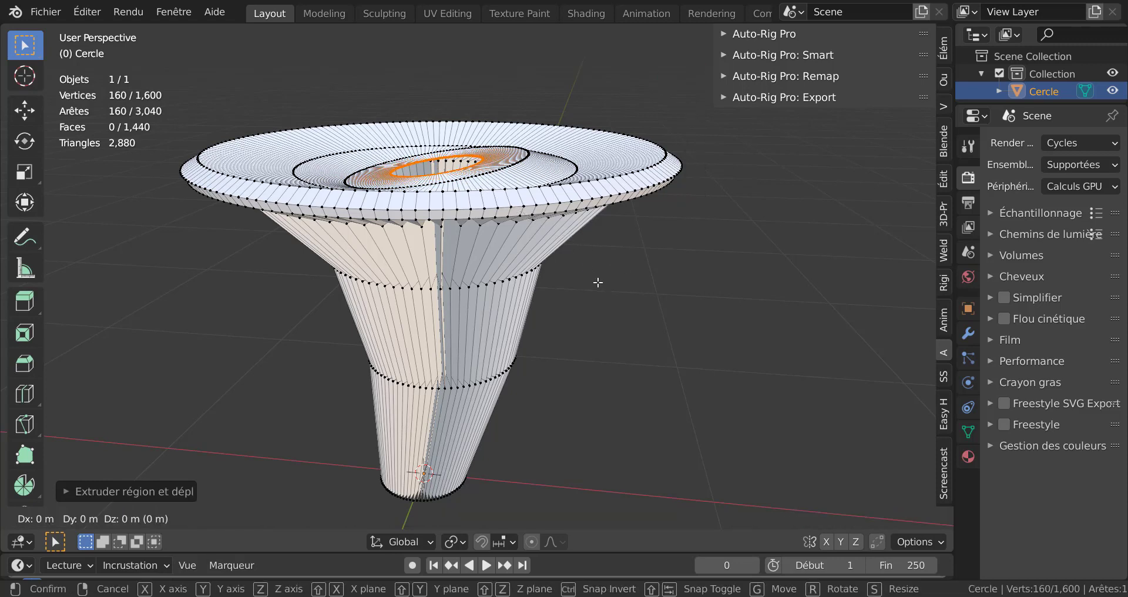
pyautogui.press('z')
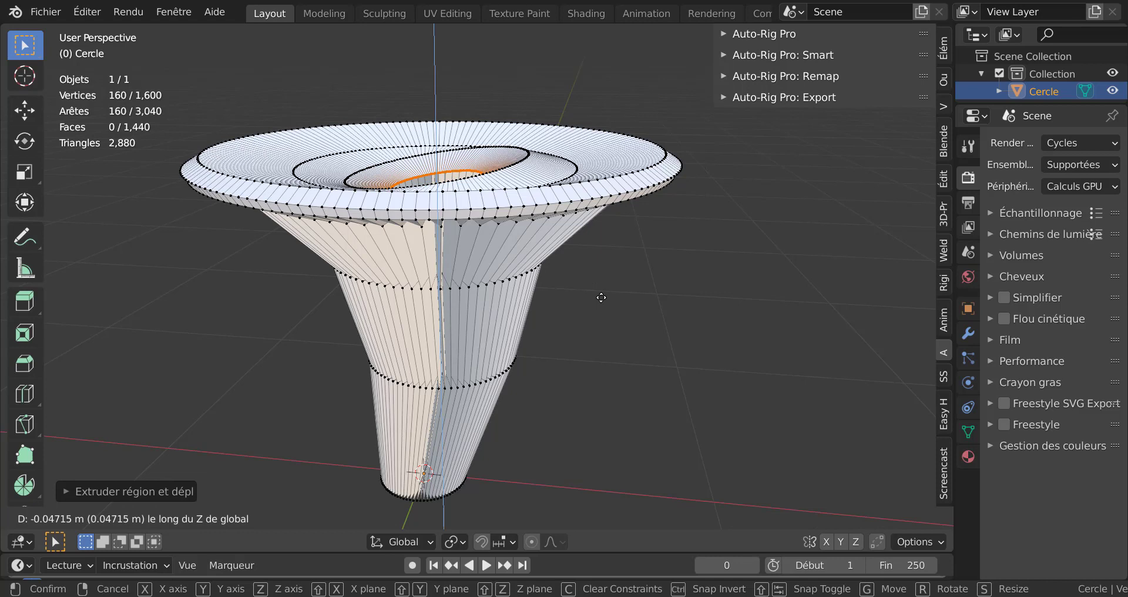
pyautogui.click(602, 299)
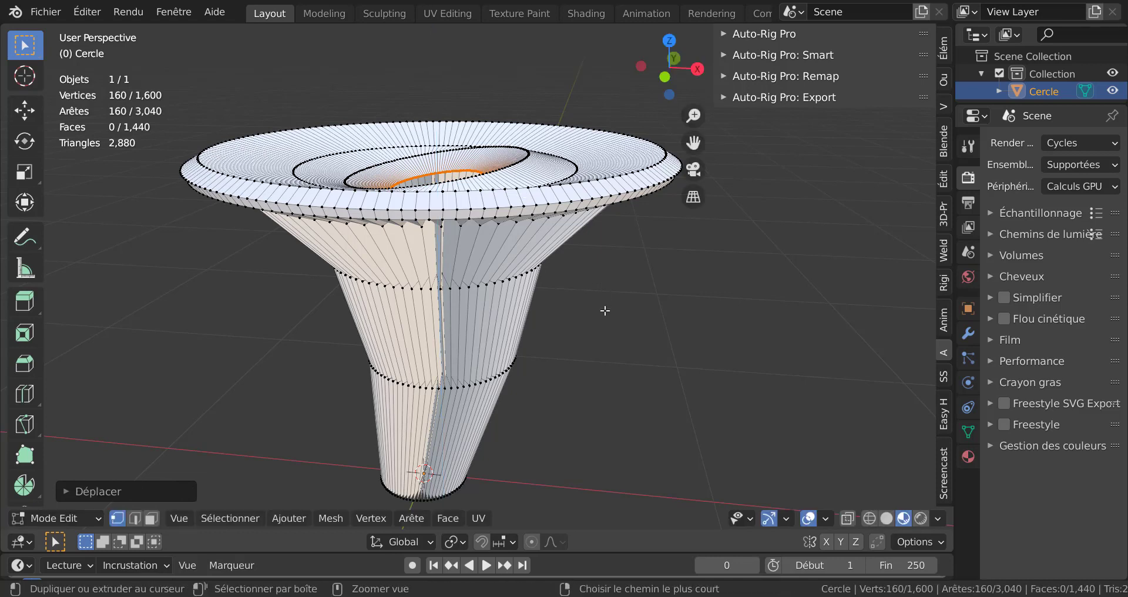
pyautogui.hotkey('ctrl', 'z')
pyautogui.hotkey('ctrl', 'z')
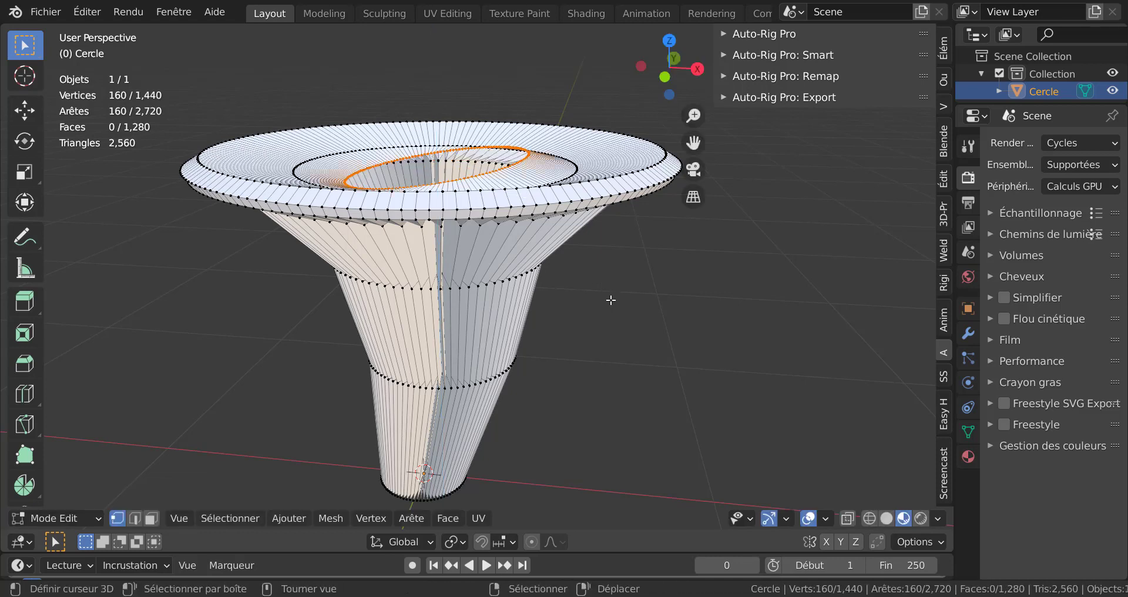
# Lower the tilted inner ring along Z to sink the middle of the cap.
pyautogui.press('g')
pyautogui.press('z')
pyautogui.click(612, 314)
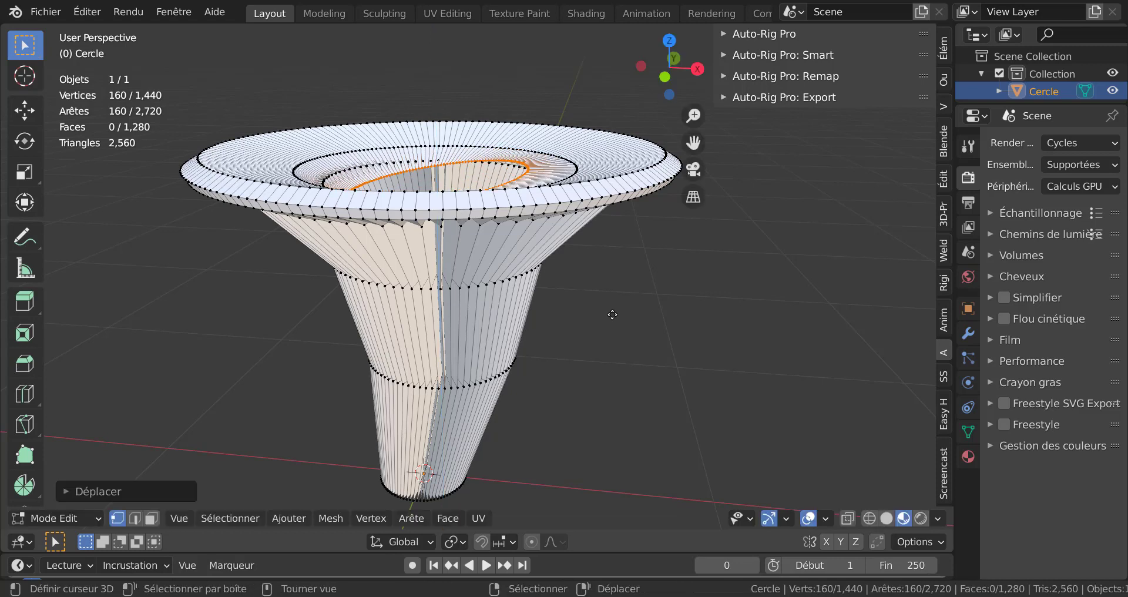
# Extrude the tilted ring inward to less than half its size and lower the new ring along Z to deepen the hollow.
pyautogui.press('e')
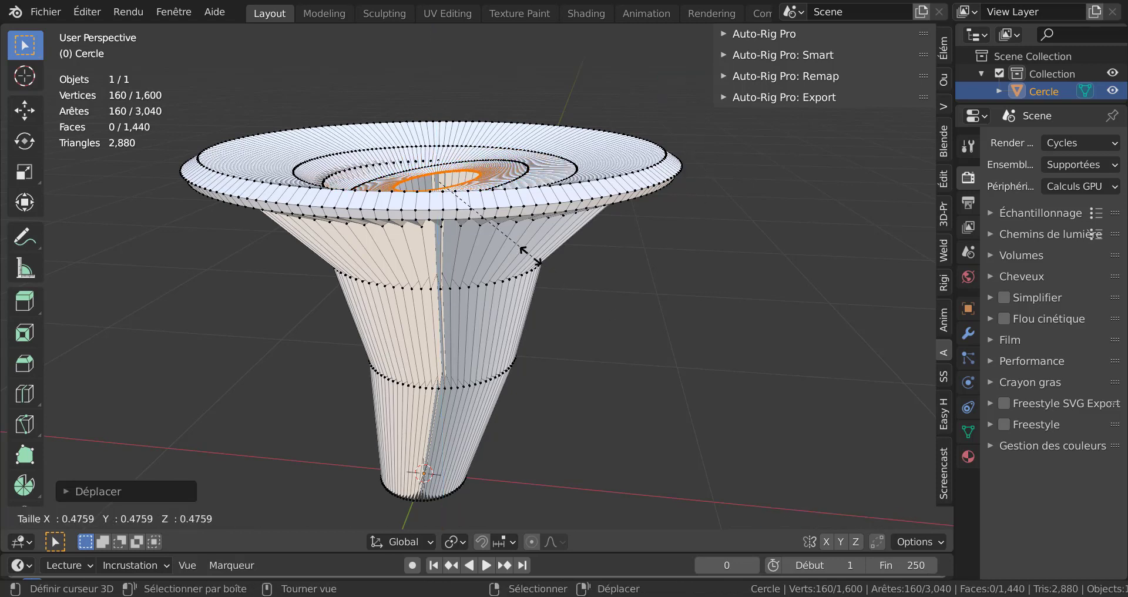
pyautogui.click(587, 312)
pyautogui.press('e')
pyautogui.press('z')
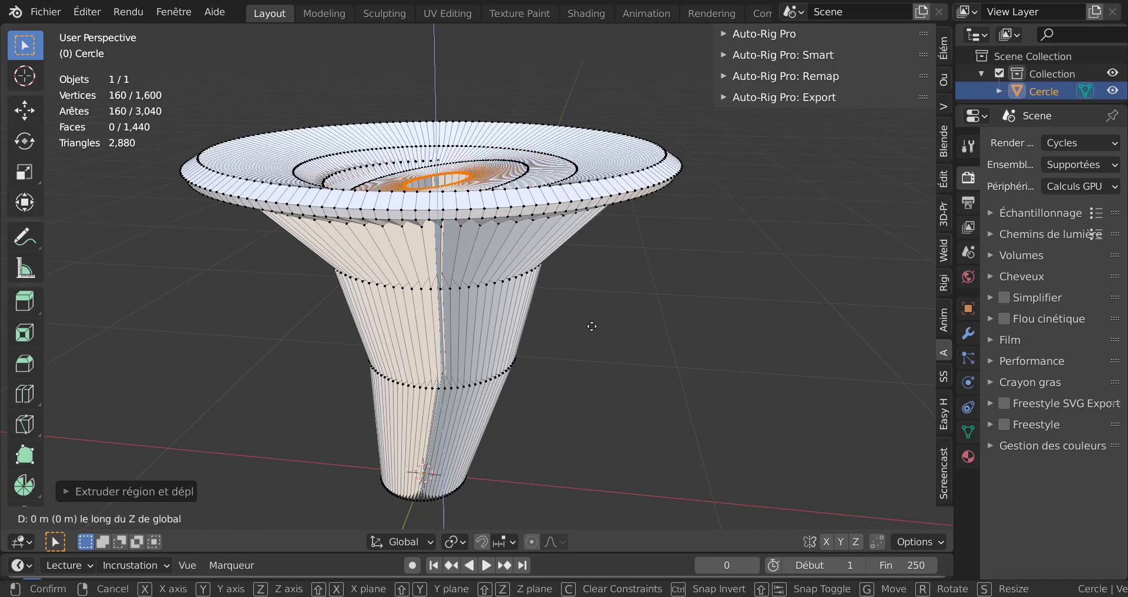
pyautogui.click(594, 331)
pyautogui.moveTo(594, 331); pyautogui.dragTo(611, 328, button='middle')
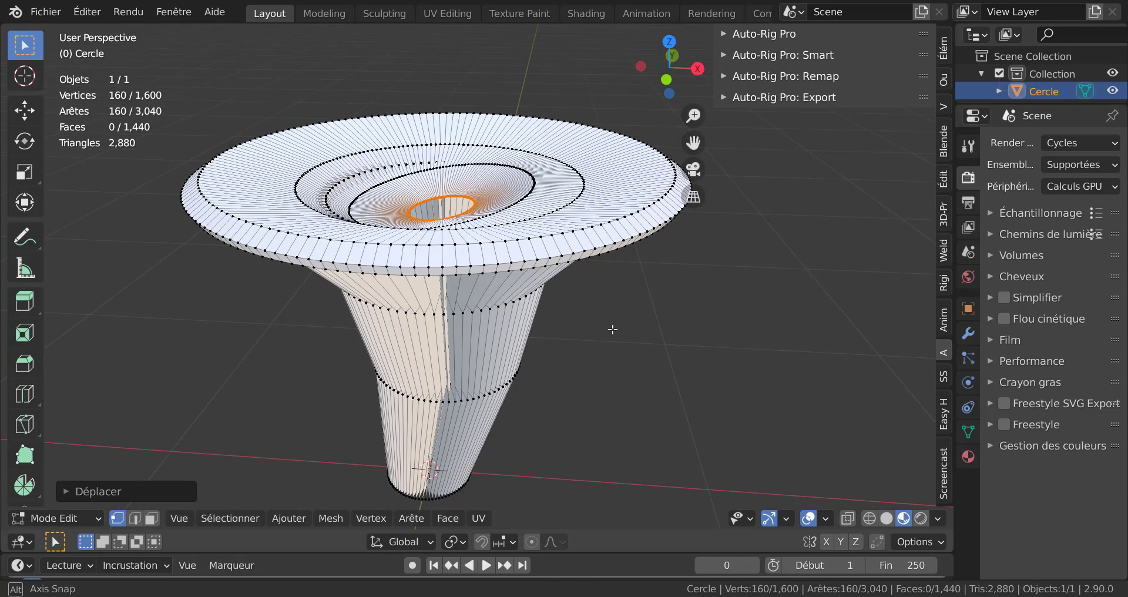
# Close the cap's central hole by extruding the innermost ring and scaling it to 0, and return to Object Mode.
pyautogui.press('e')
pyautogui.press('s')
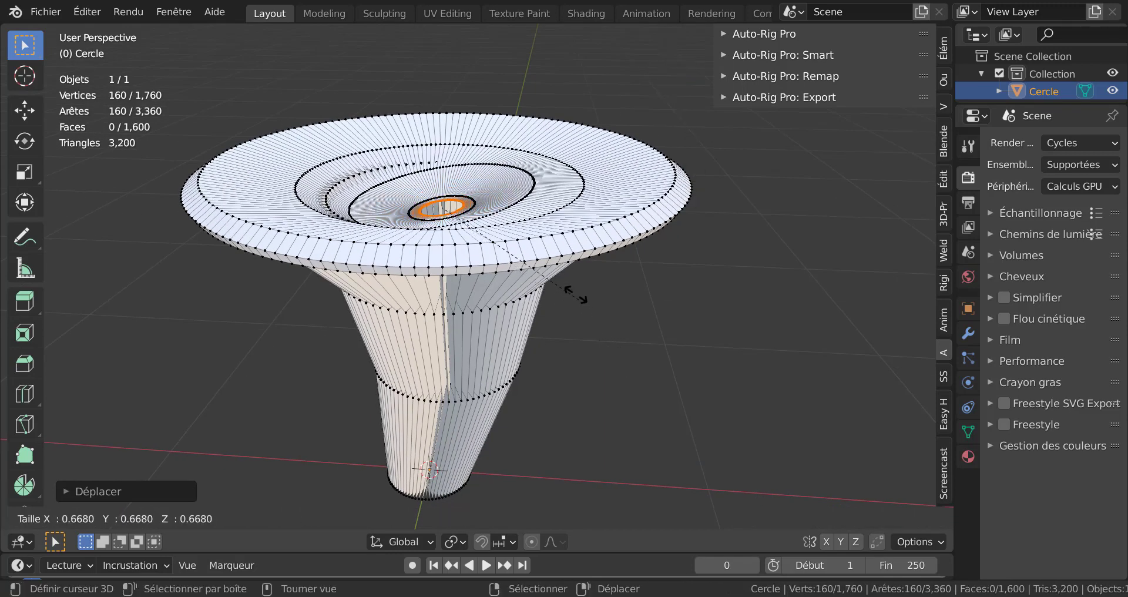
pyautogui.write('0')
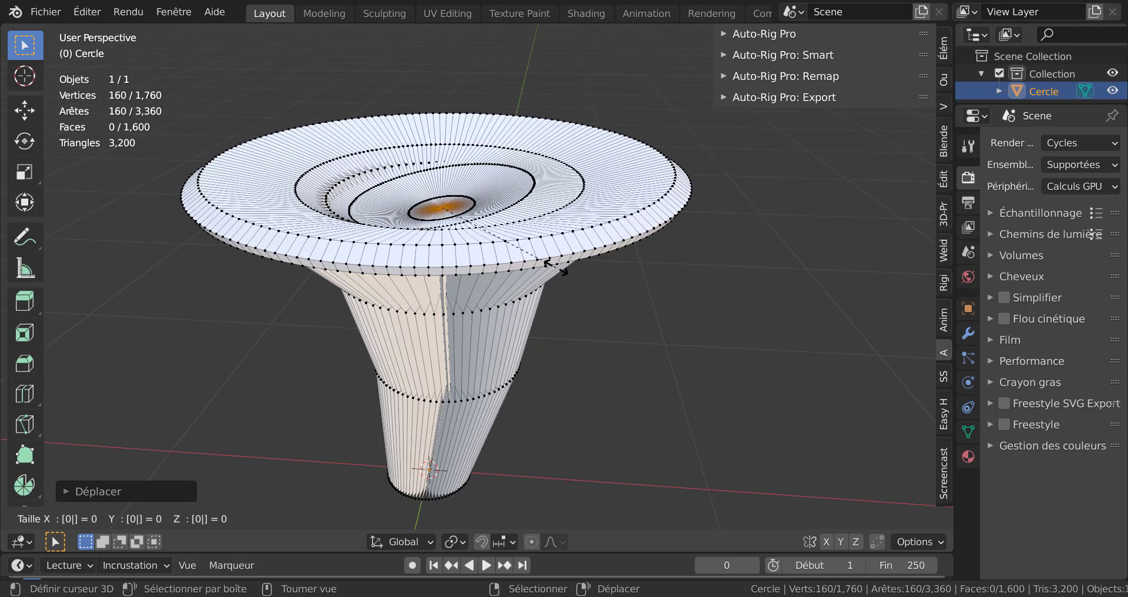
pyautogui.press('Return')
pyautogui.press('Tab')
pyautogui.moveTo(677, 298); pyautogui.dragTo(705, 319, button='middle')
# Add a Subdivision Surface modifier to the mushroom and set its viewport level to 2.
pyautogui.click(968, 334)
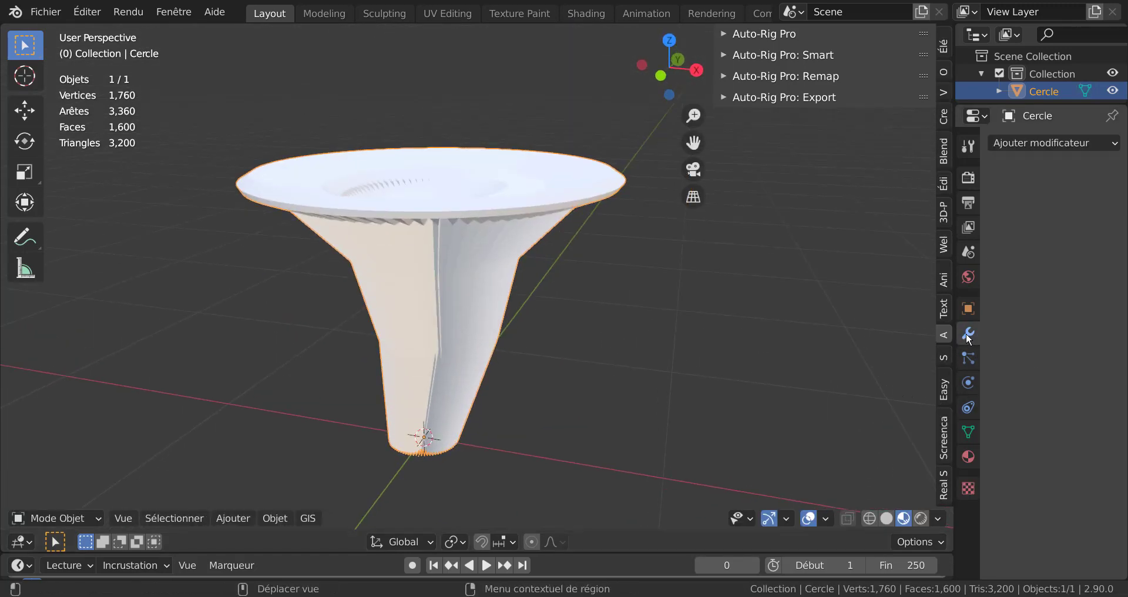
pyautogui.click(1059, 142)
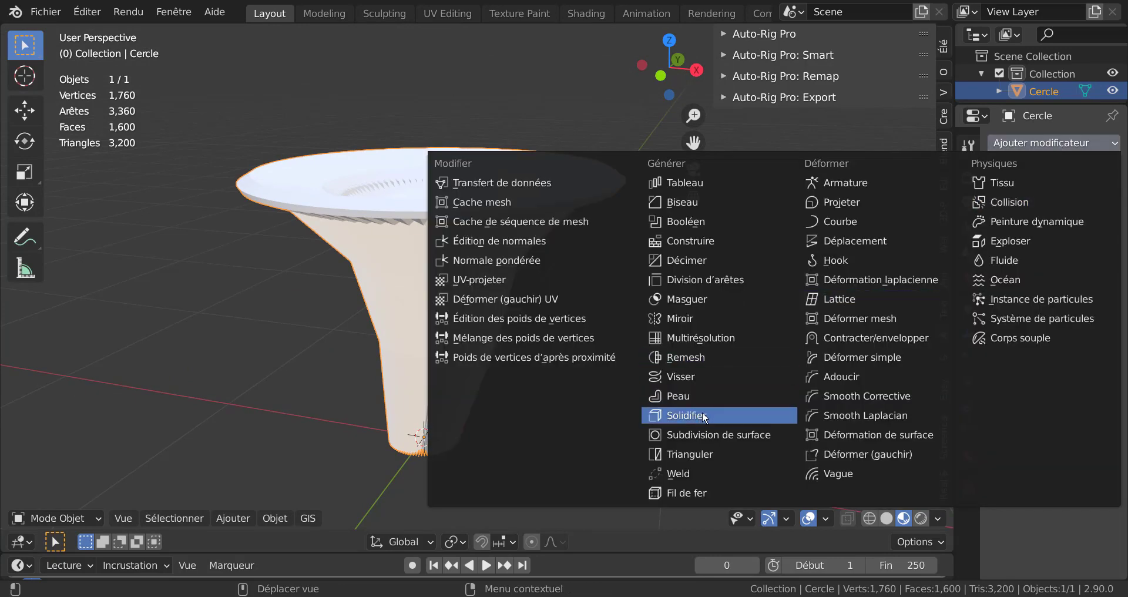
pyautogui.click(710, 435)
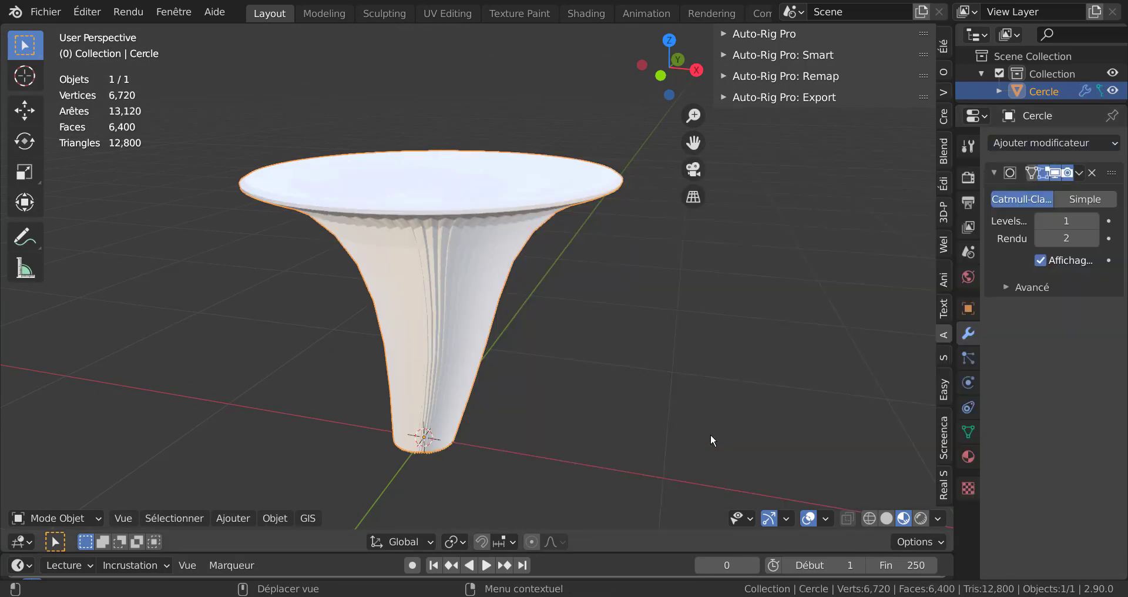
pyautogui.click(1097, 221)
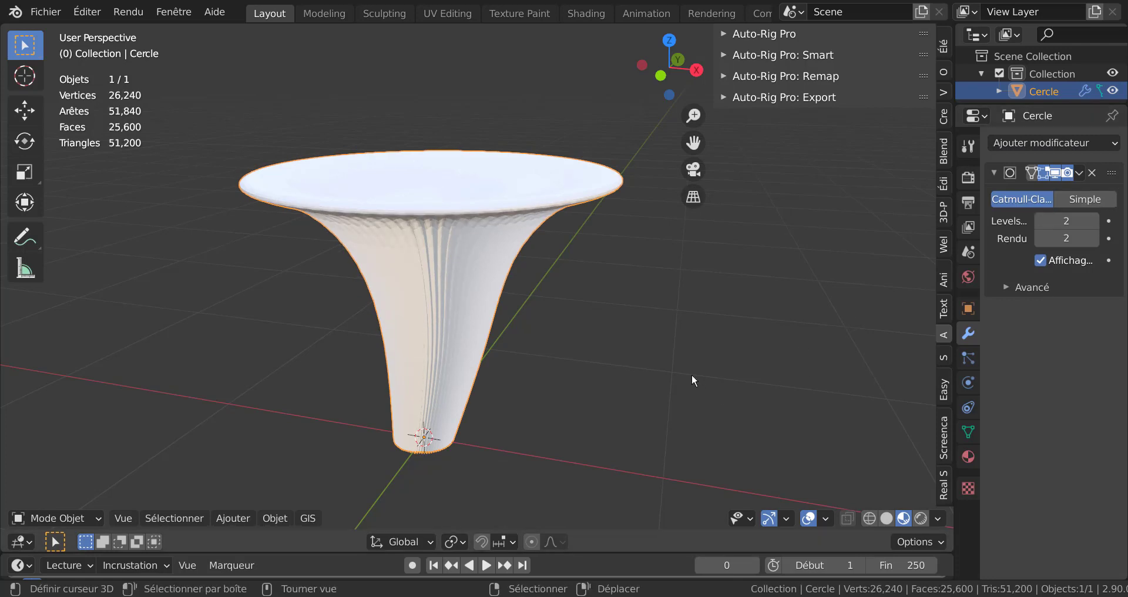
# Give the mushroom a new material and set its base color to a light yellow-orange.
pyautogui.moveTo(569, 382)
pyautogui.mouseDown(button='middle')
pyautogui.moveTo(551, 245)
pyautogui.moveTo(564, 381)
pyautogui.moveTo(580, 419)
pyautogui.moveTo(604, 407)
pyautogui.moveTo(569, 392)
pyautogui.mouseUp(button='middle')
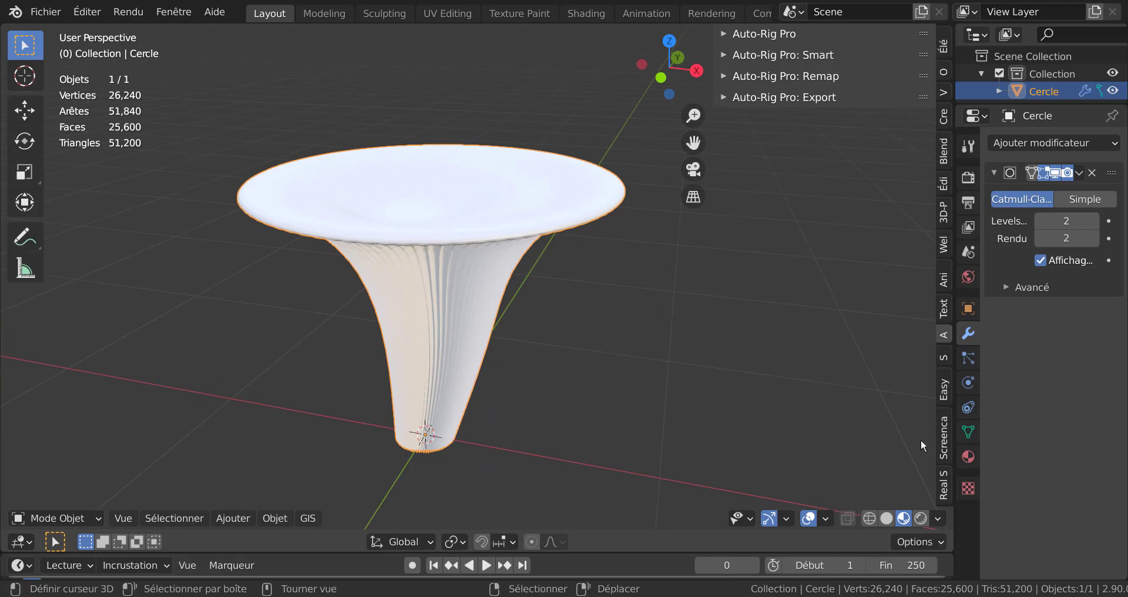
pyautogui.click(968, 458)
pyautogui.click(1043, 200)
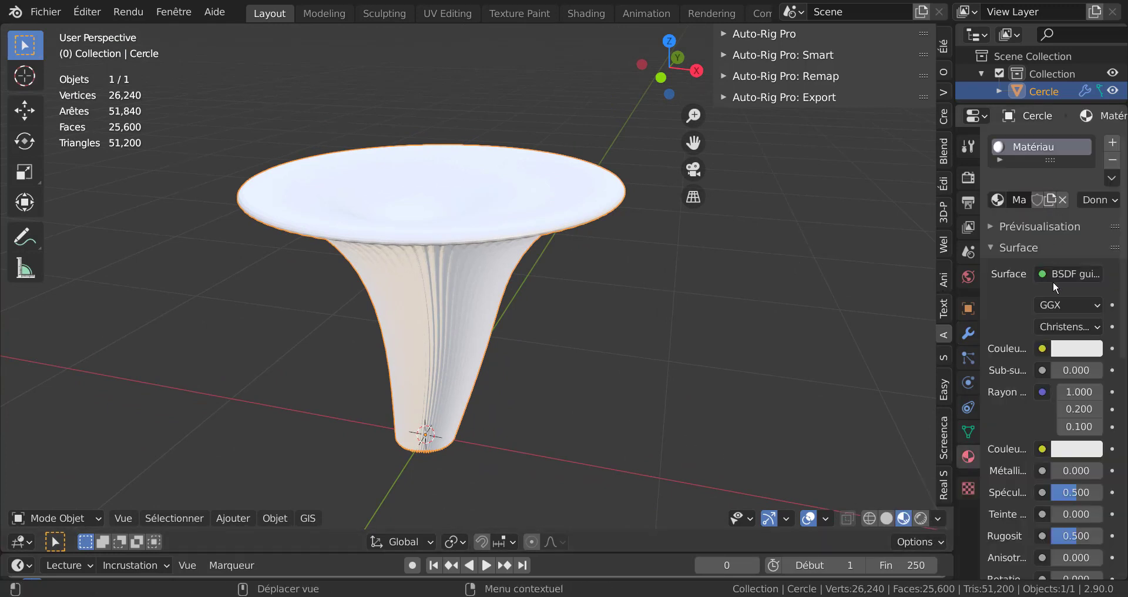
pyautogui.click(1076, 350)
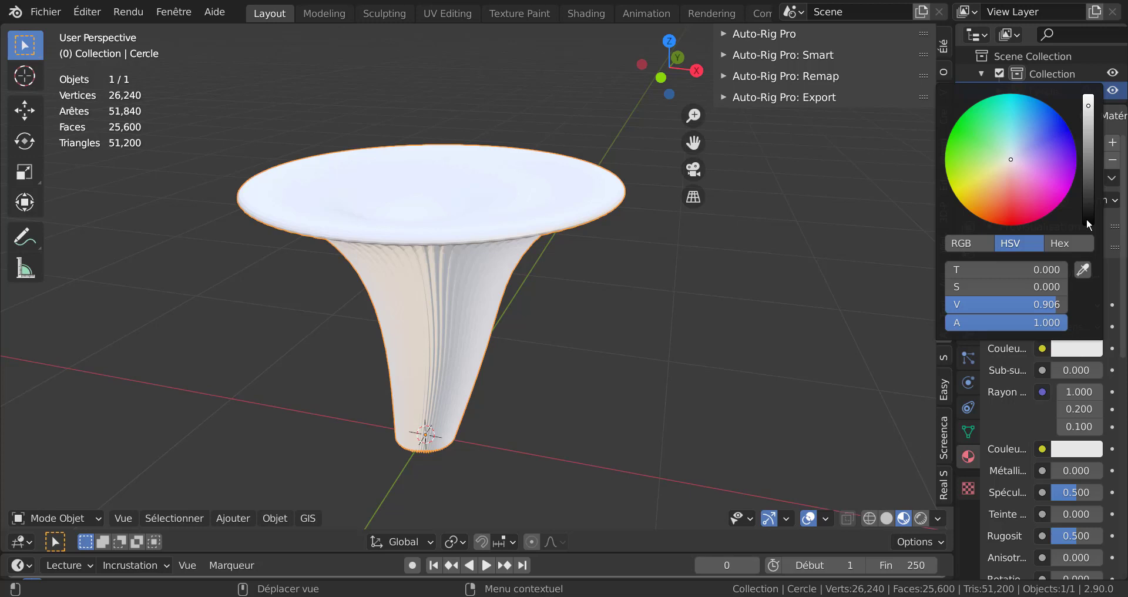
pyautogui.click(990, 190)
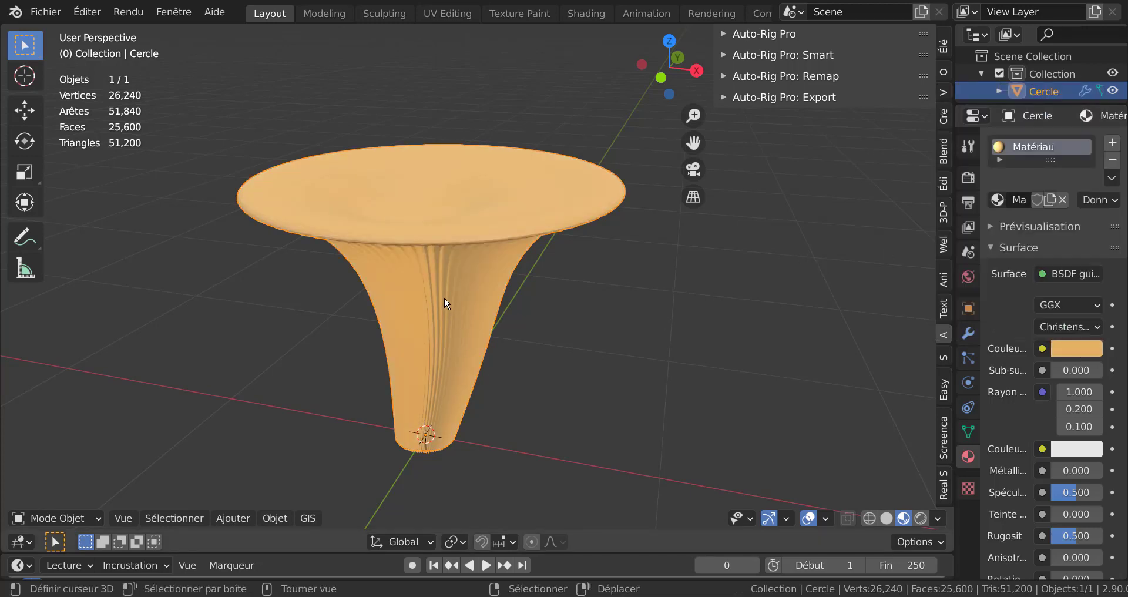
# Apply smooth shading to the mushroom and enable Auto Smooth at 30° in its normals settings.
pyautogui.moveTo(444, 298); pyautogui.dragTo(474, 247, button='middle')
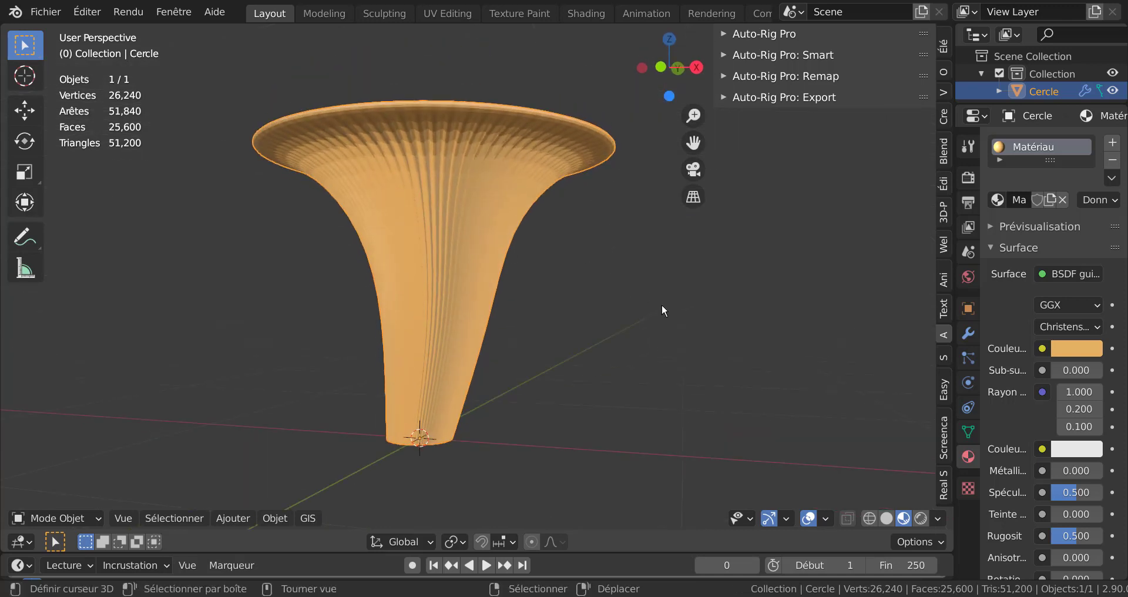
pyautogui.click(270, 518)
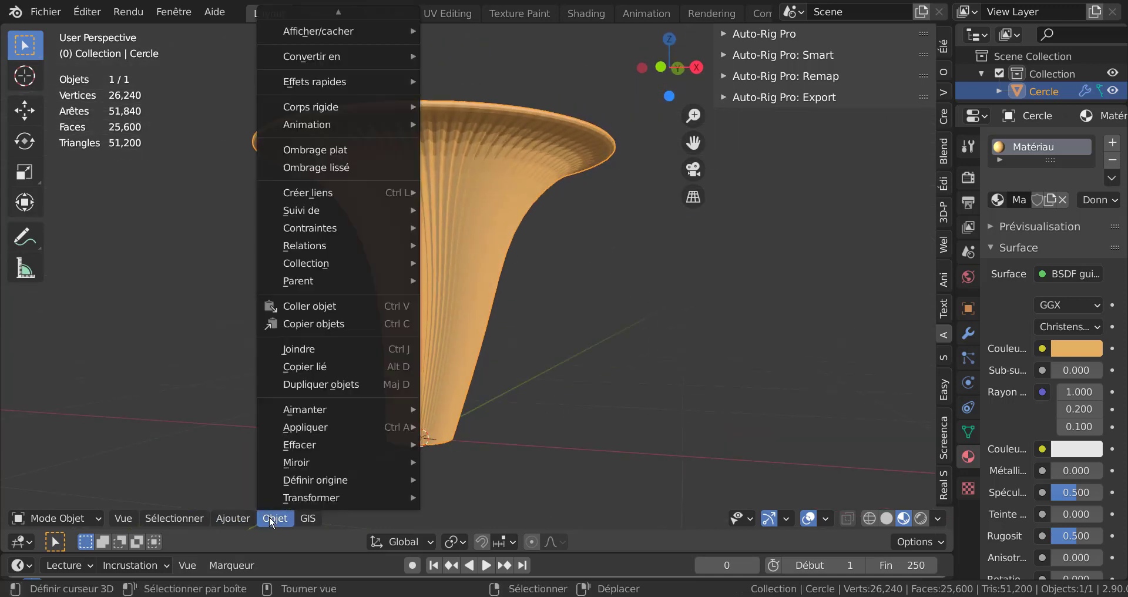
pyautogui.click(306, 167)
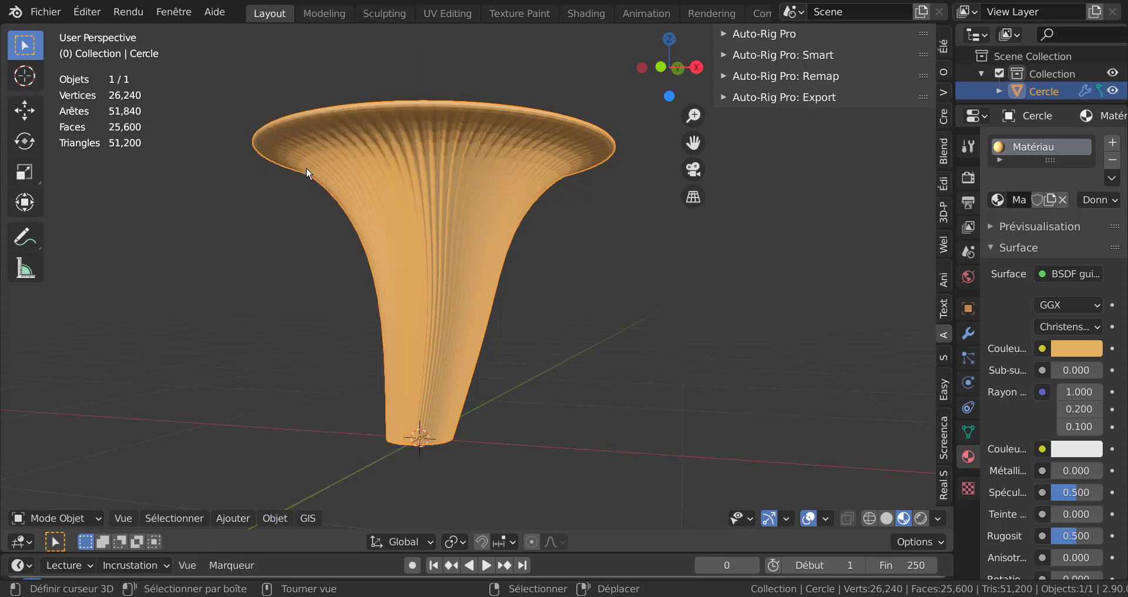
pyautogui.click(966, 428)
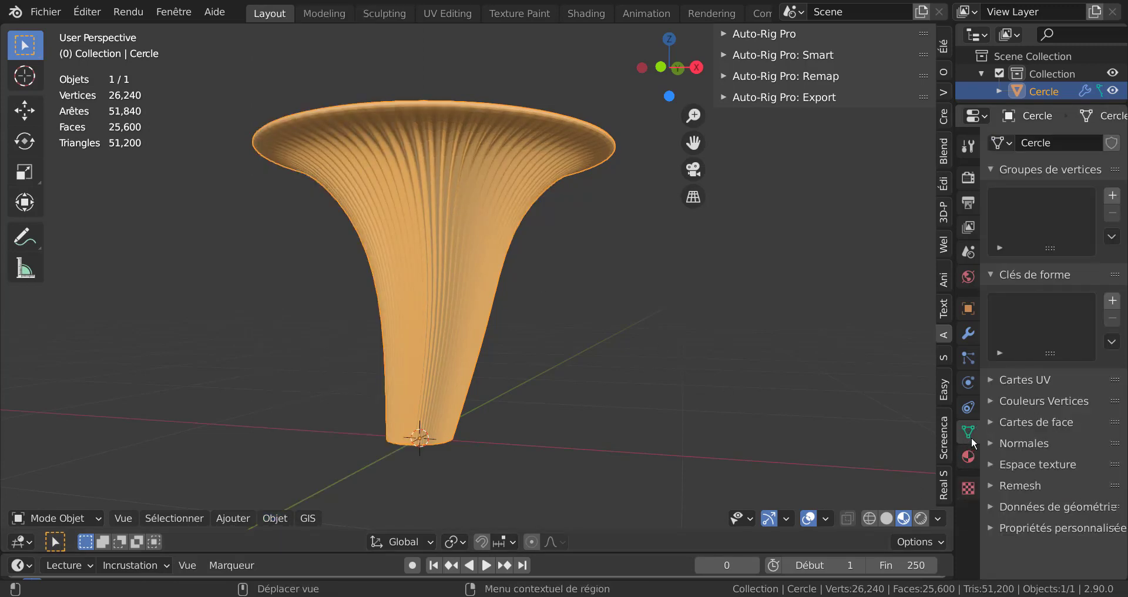
pyautogui.click(1007, 444)
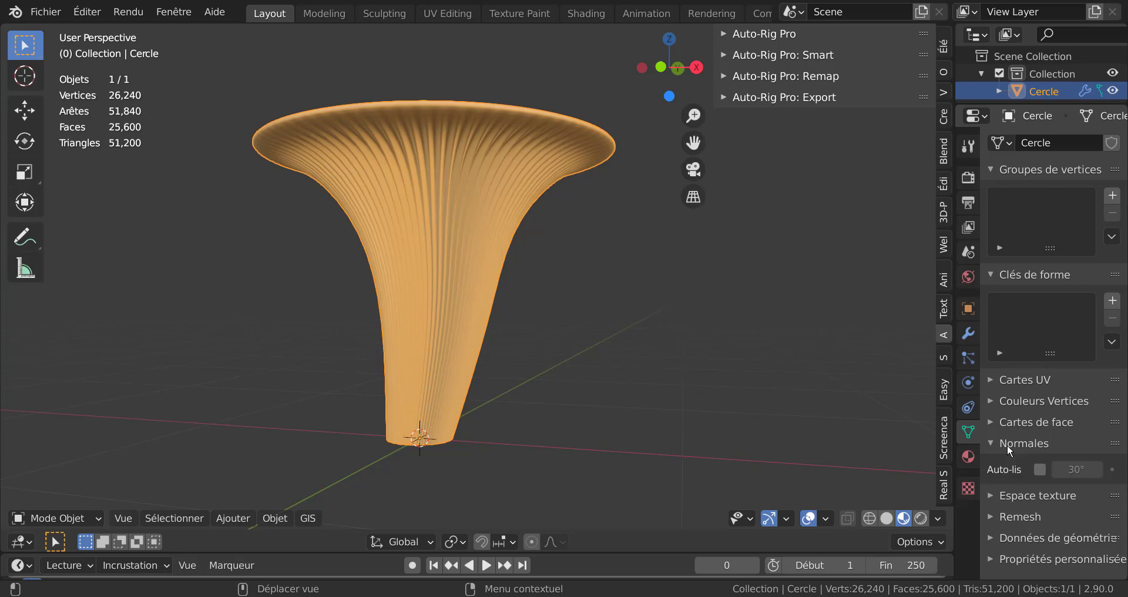
pyautogui.click(1040, 469)
# In Edit Mode, select the stem's bottom edge loop in front view and extrude it downward with a slight shift toward negative X.
pyautogui.moveTo(643, 344); pyautogui.dragTo(533, 249, button='middle')
pyautogui.press('KP_1')
pyautogui.press('Tab')
pyautogui.scroll(4, 451, 312)
pyautogui.keyDown('alt'); pyautogui.click(411, 317); pyautogui.keyUp('alt')
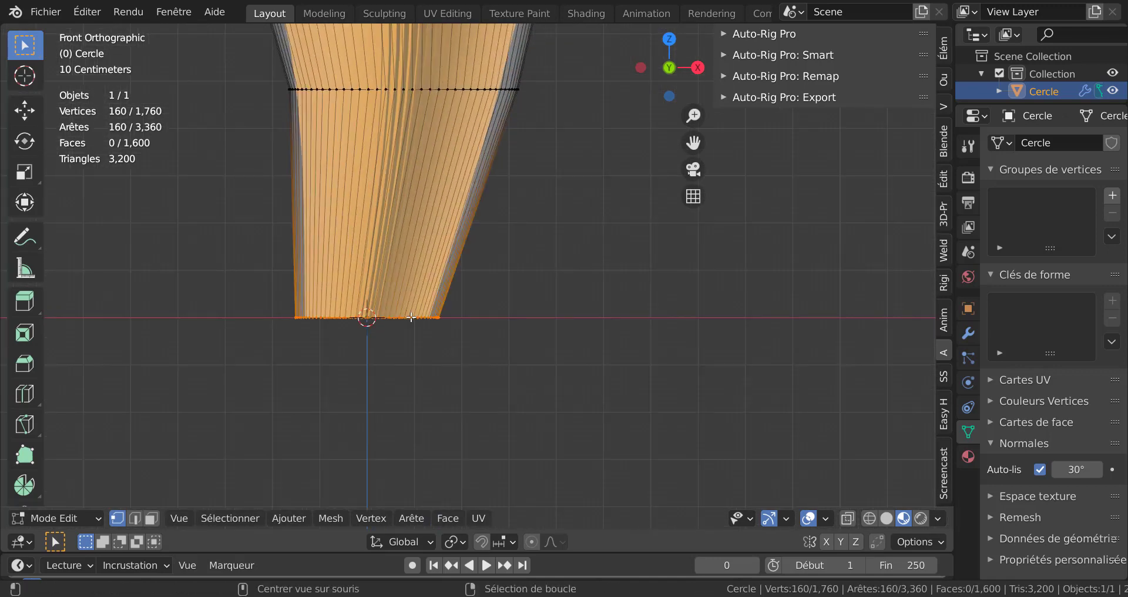
pyautogui.scroll(-2, 425, 350)
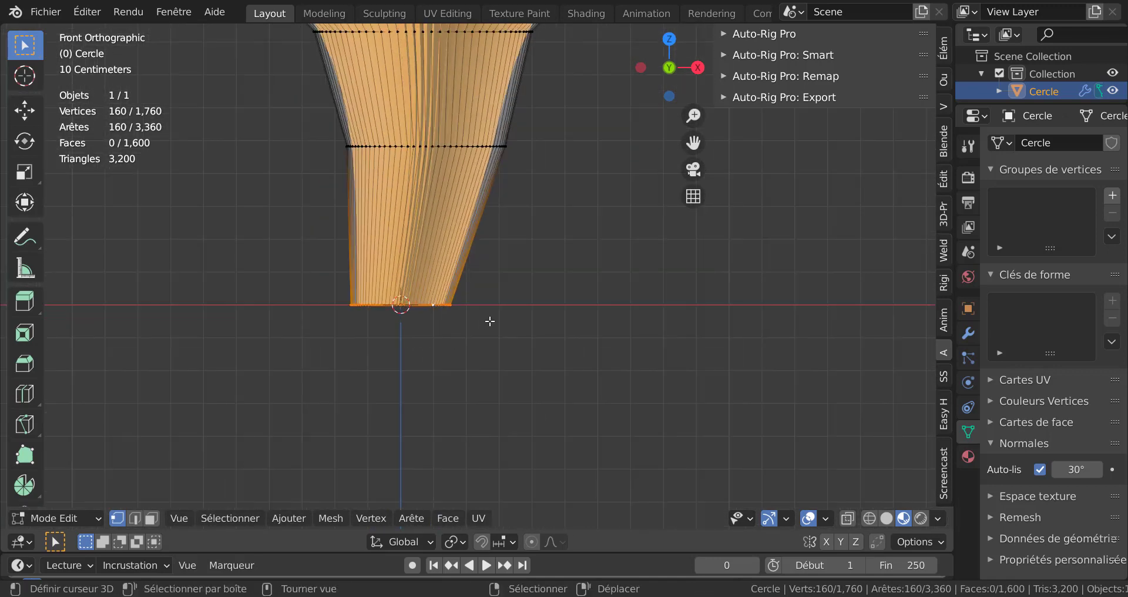
pyautogui.press('e')
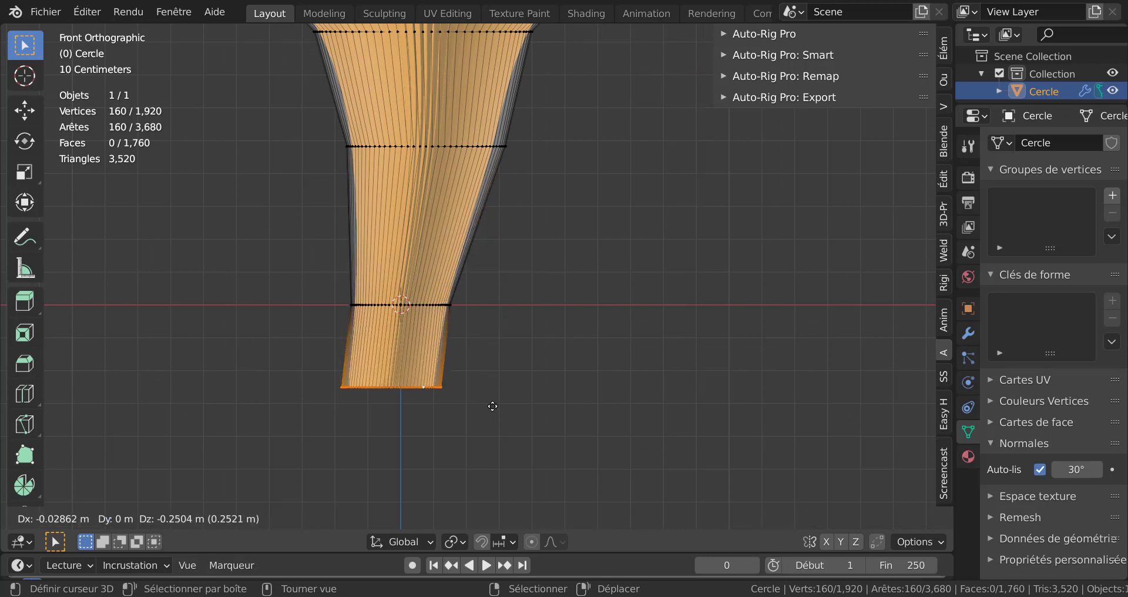
pyautogui.click(492, 414)
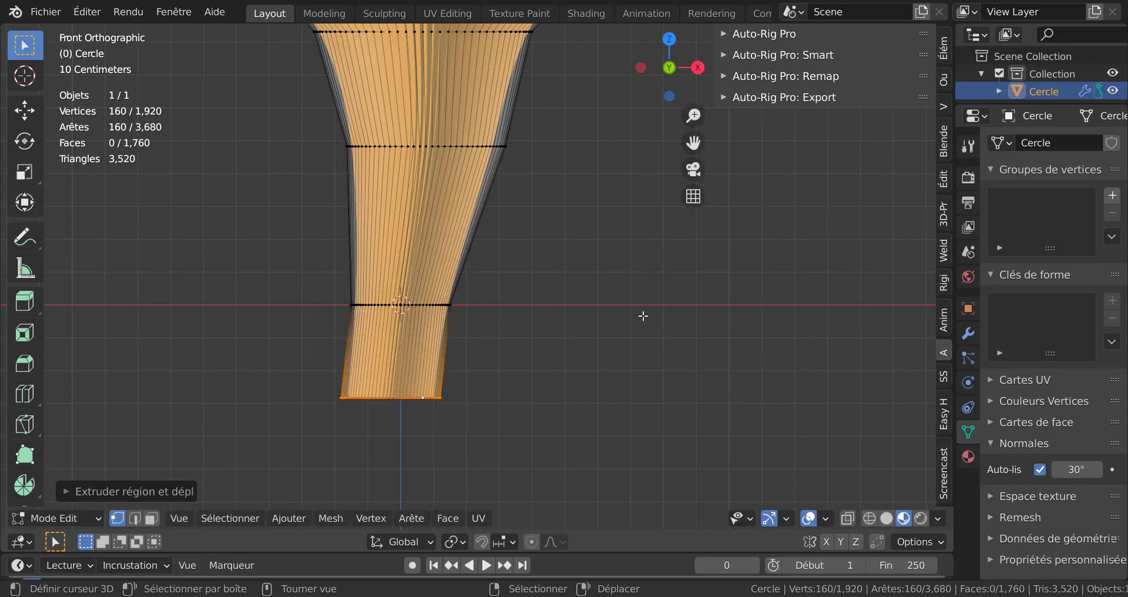
# Round the extruded bottom ring with LoopTools Circle and raise it along Z to shorten the new section.
pyautogui.press('q')
pyautogui.moveTo(643, 316)
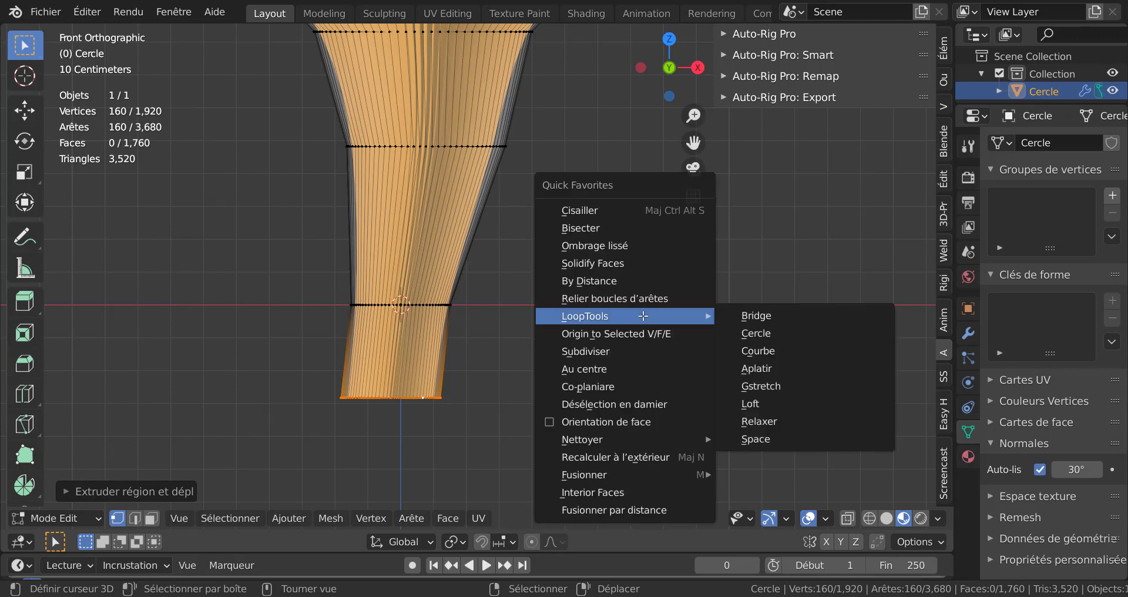
pyautogui.click(783, 334)
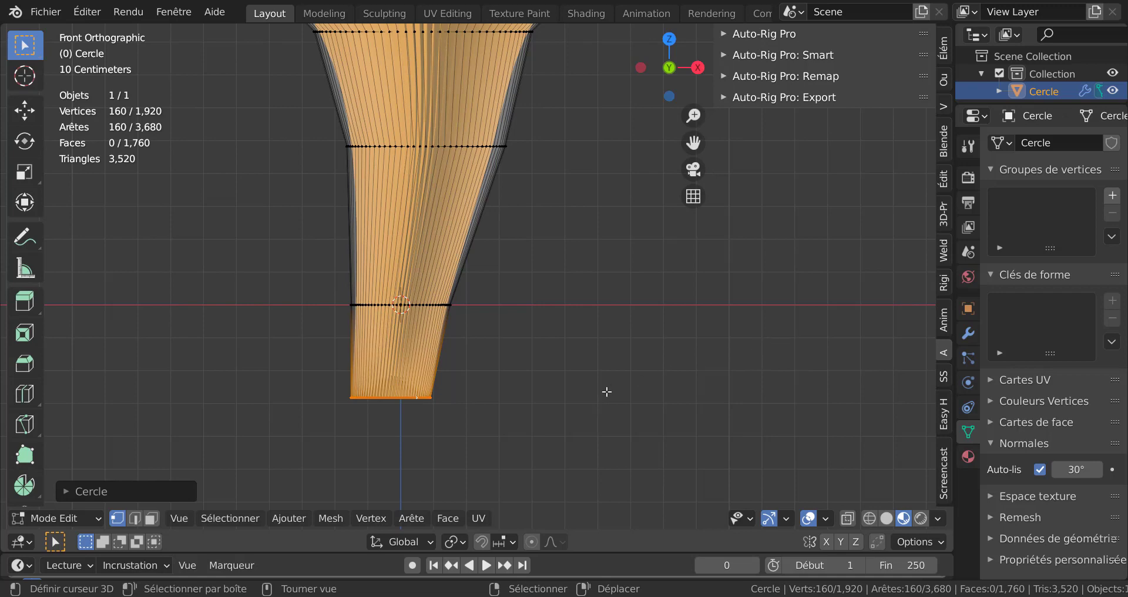
pyautogui.press('g')
pyautogui.press('z')
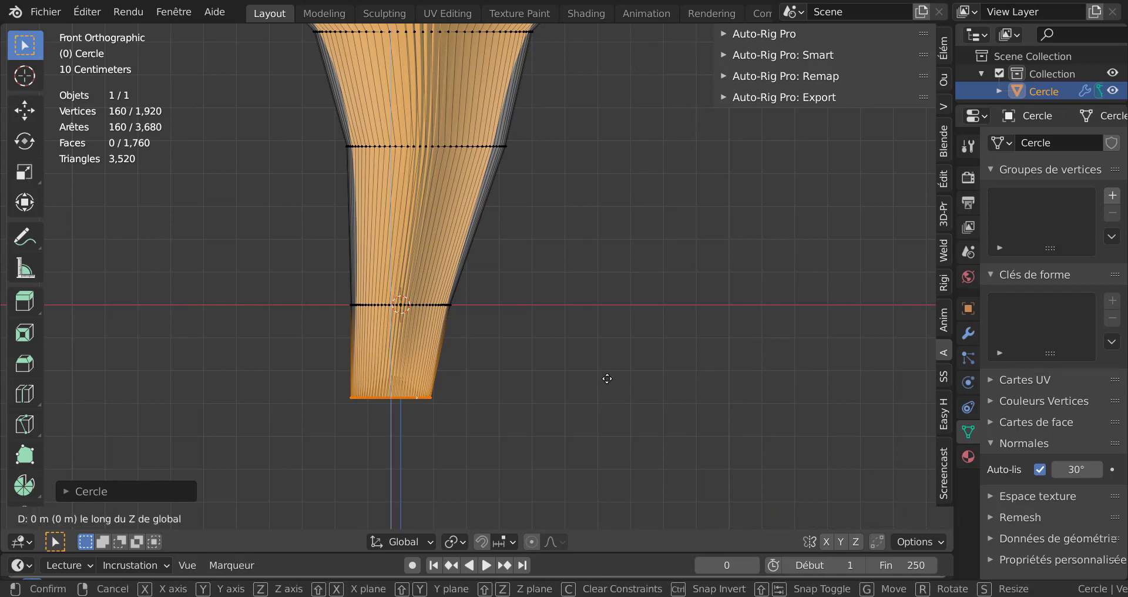
pyautogui.click(615, 352)
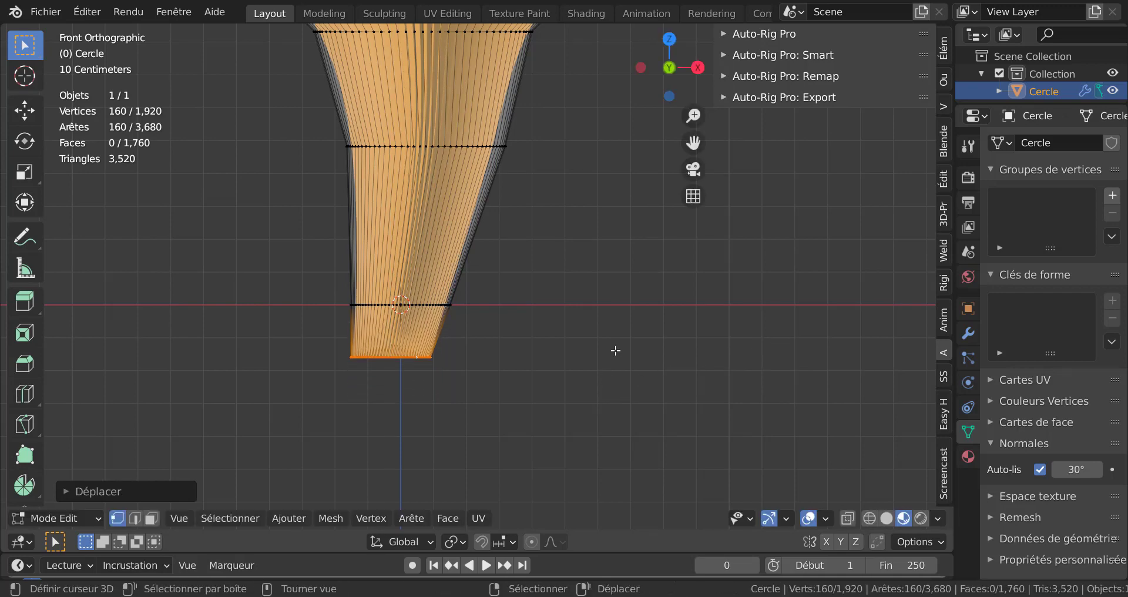
# Extrude the bottom ring about 0.33 m downward and scale it to about 0.6 to start tapering the root.
pyautogui.scroll(-1, 590, 312)
pyautogui.scroll(-4, 591, 312)
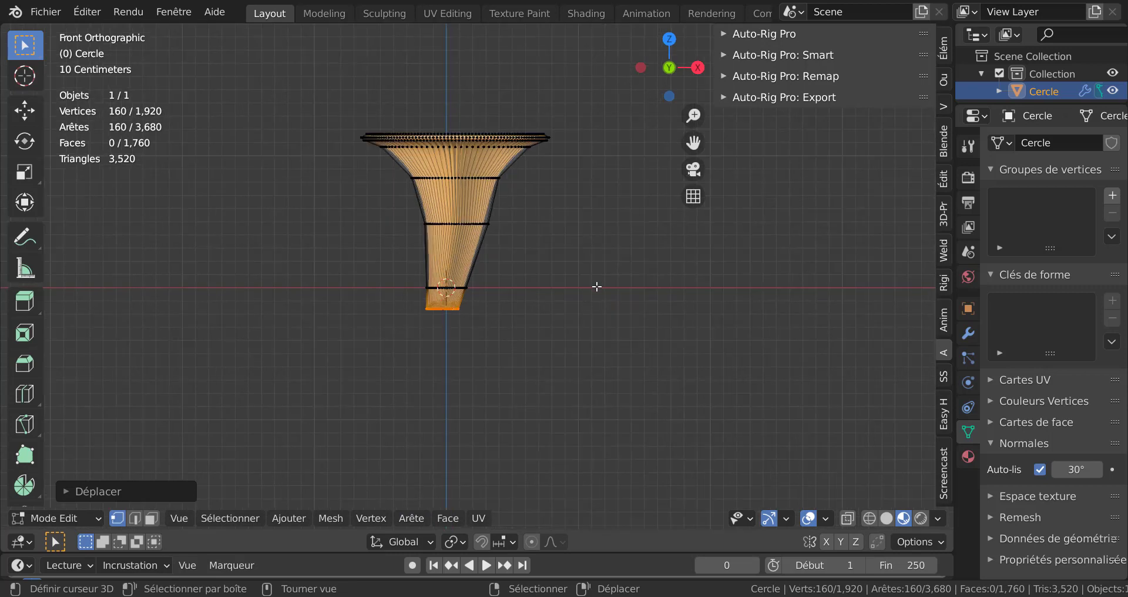
pyautogui.press('e')
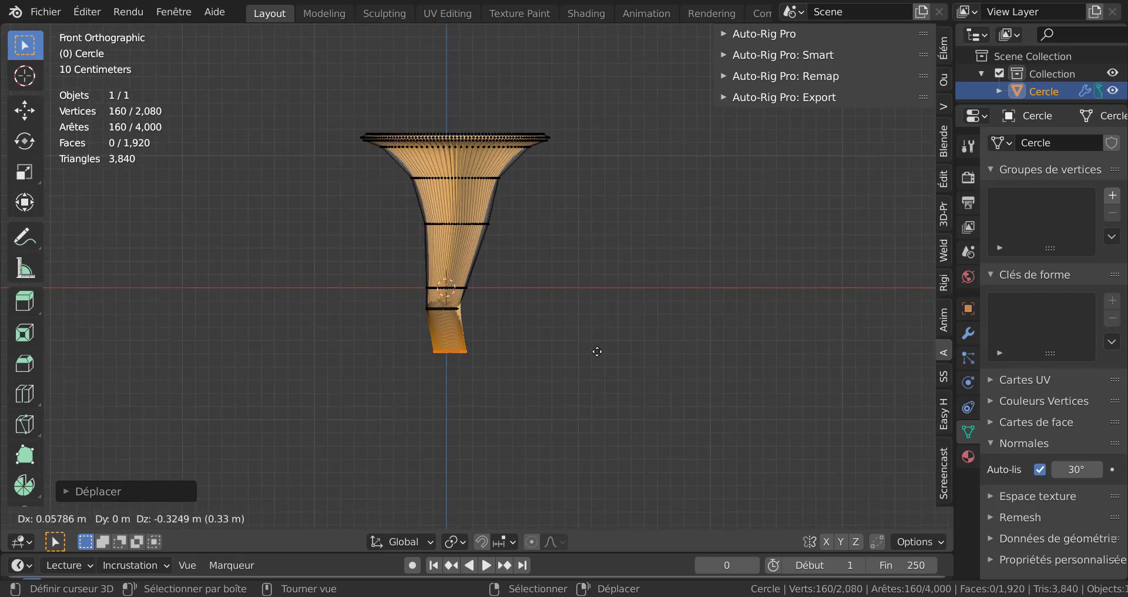
pyautogui.click(597, 351)
pyautogui.press('s')
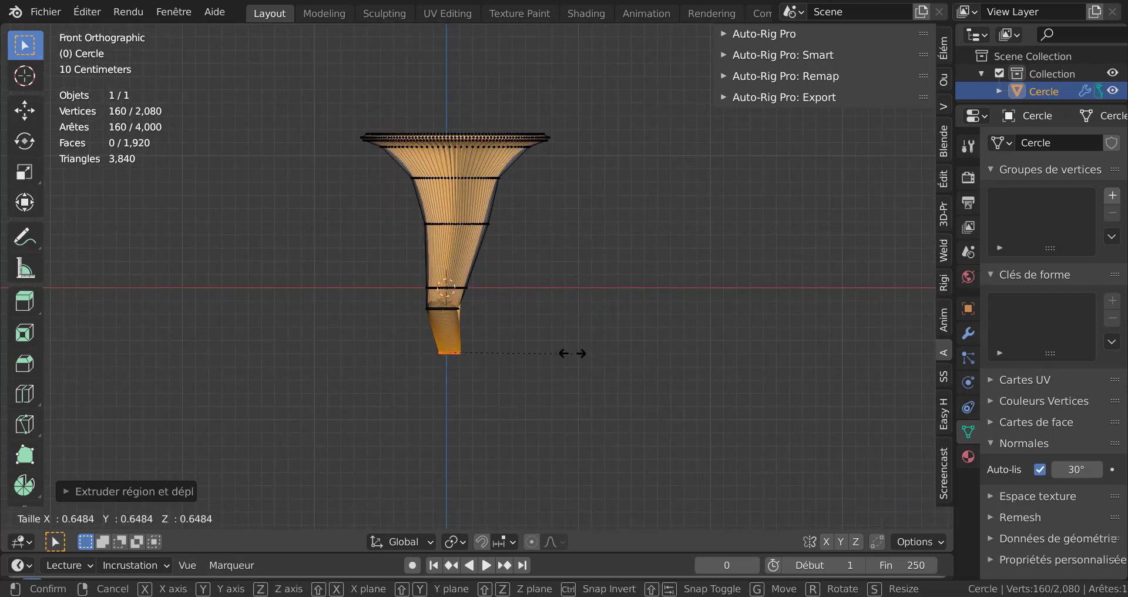
pyautogui.click(564, 347)
# Extrude the root about 0.22 m further down and toward positive X, and scale its end ring to about 0.56.
pyautogui.press('e')
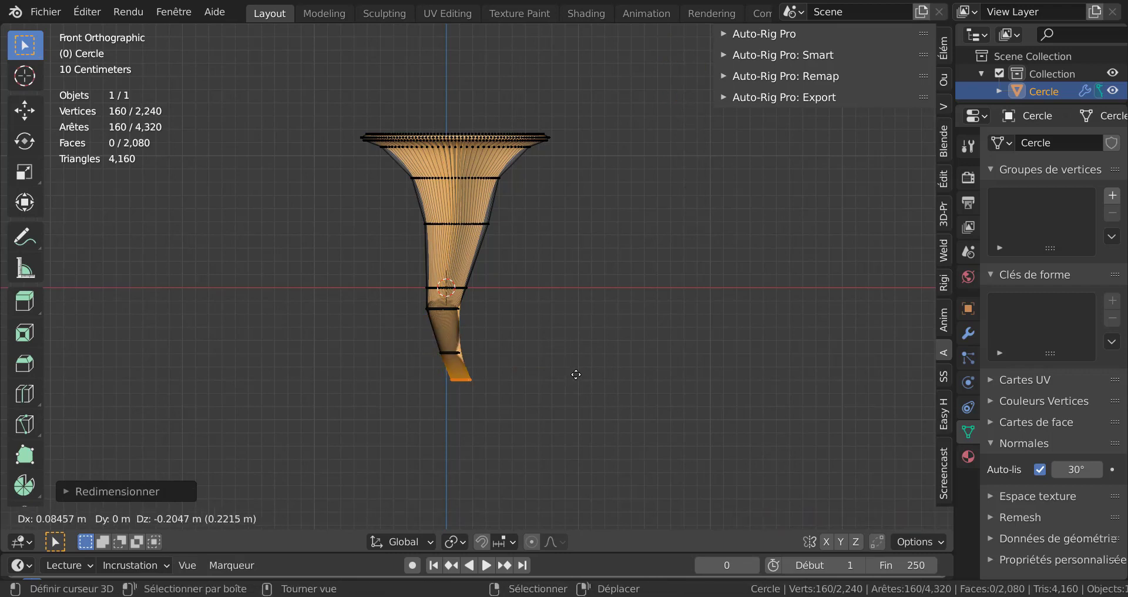
pyautogui.click(575, 374)
pyautogui.press('s')
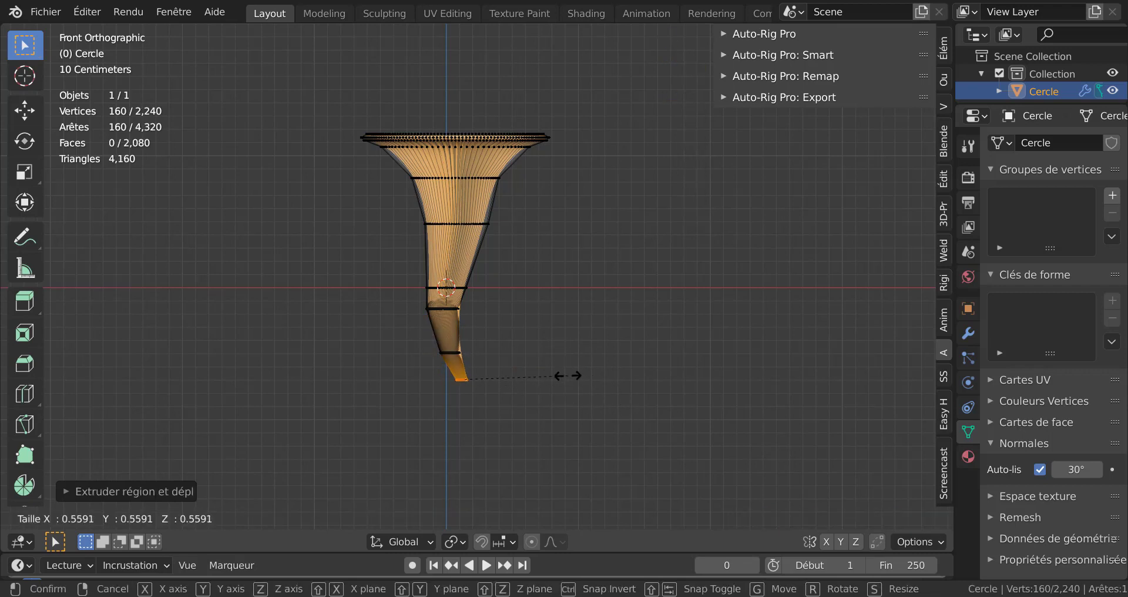
pyautogui.click(572, 387)
# Extrude the root's end ring about 0.02 m downward and scale it to about 0.43 to narrow the tip.
pyautogui.scroll(5, 559, 323)
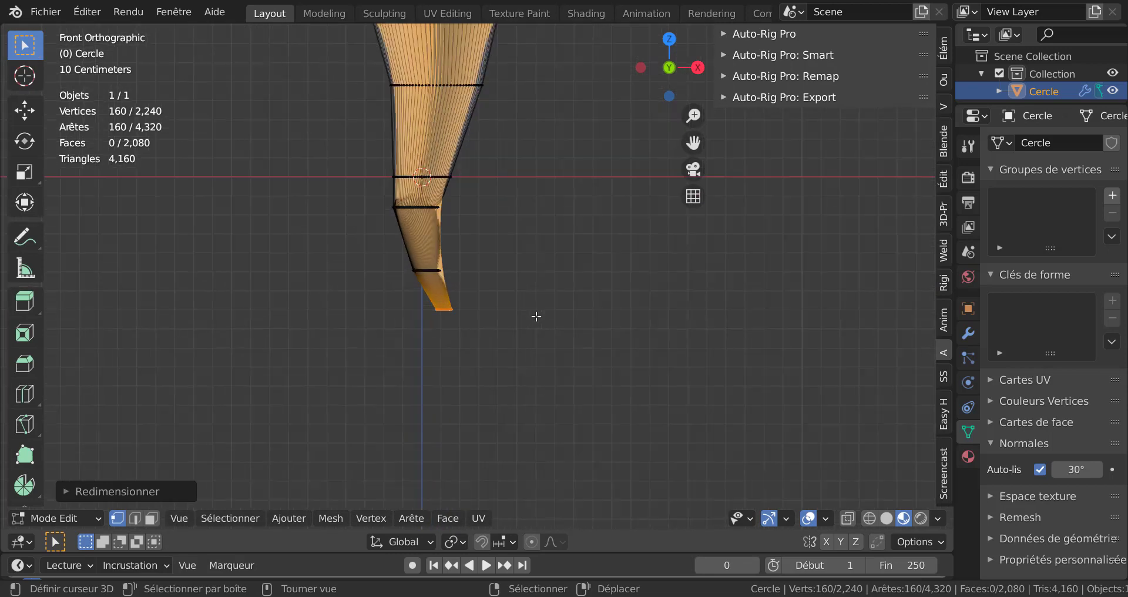
pyautogui.press('e')
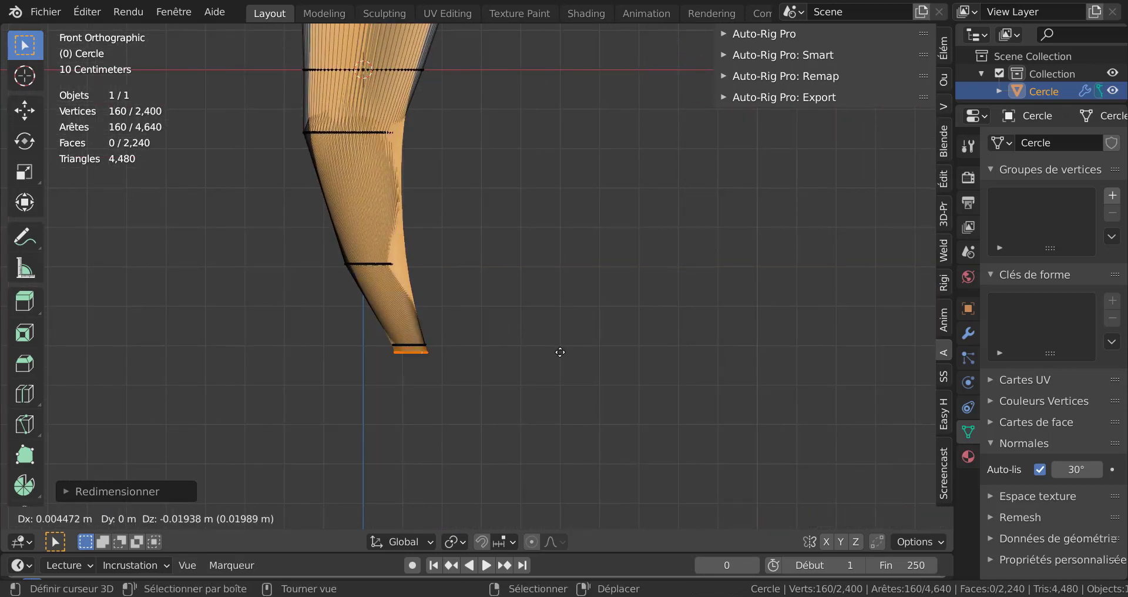
pyautogui.click(562, 354)
pyautogui.press('s')
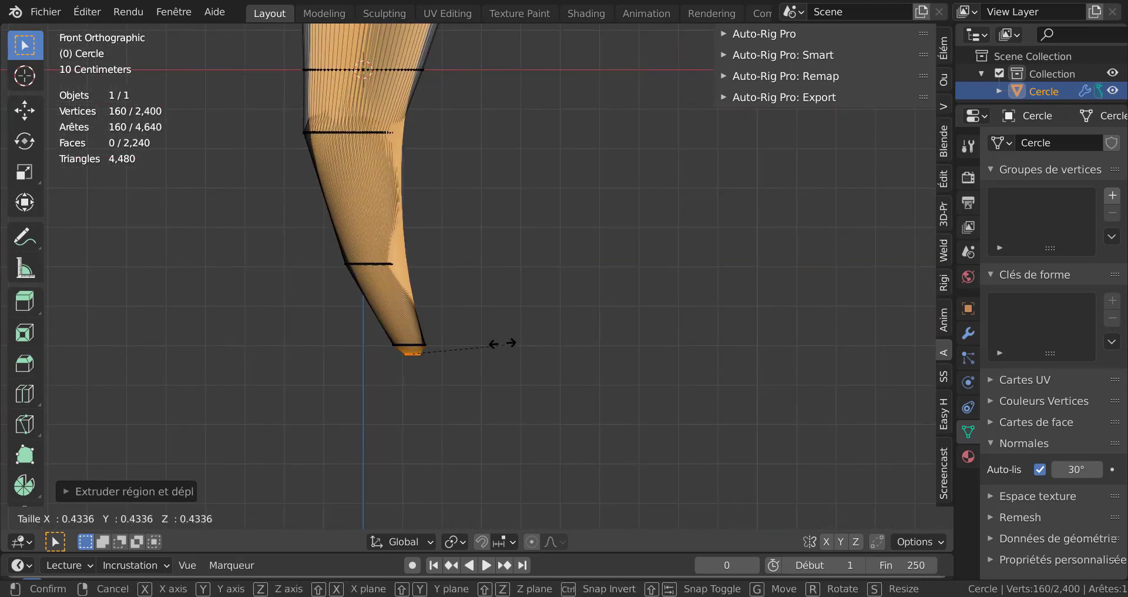
pyautogui.click(497, 341)
# Extrude the narrowed tip about 0.014 m further down and shrink the new ring.
pyautogui.press('e')
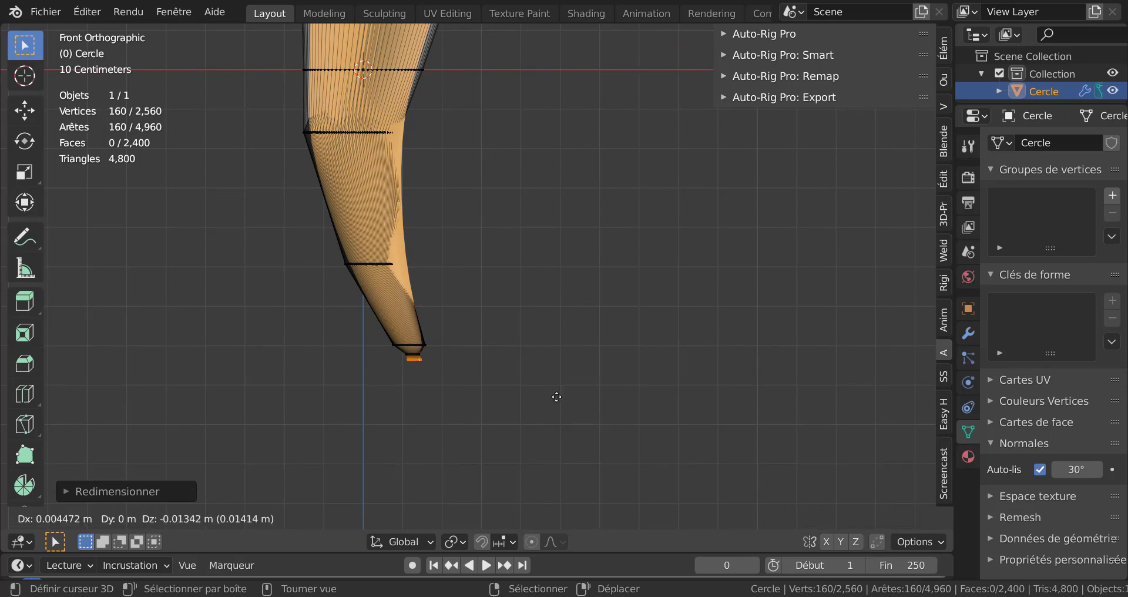
pyautogui.click(556, 397)
pyautogui.press('s')
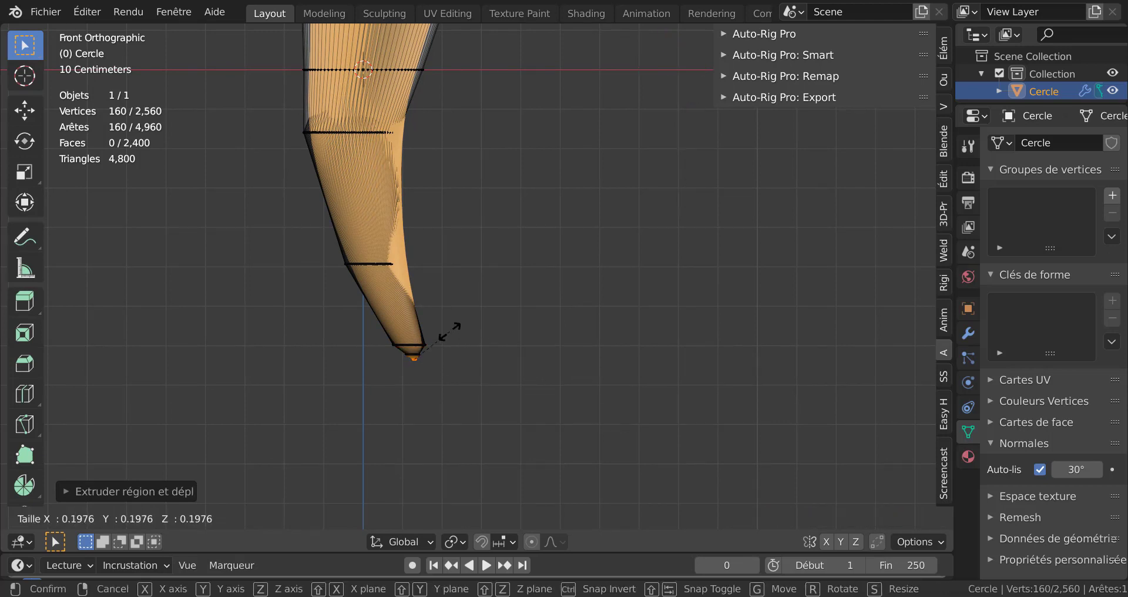
pyautogui.click(530, 370)
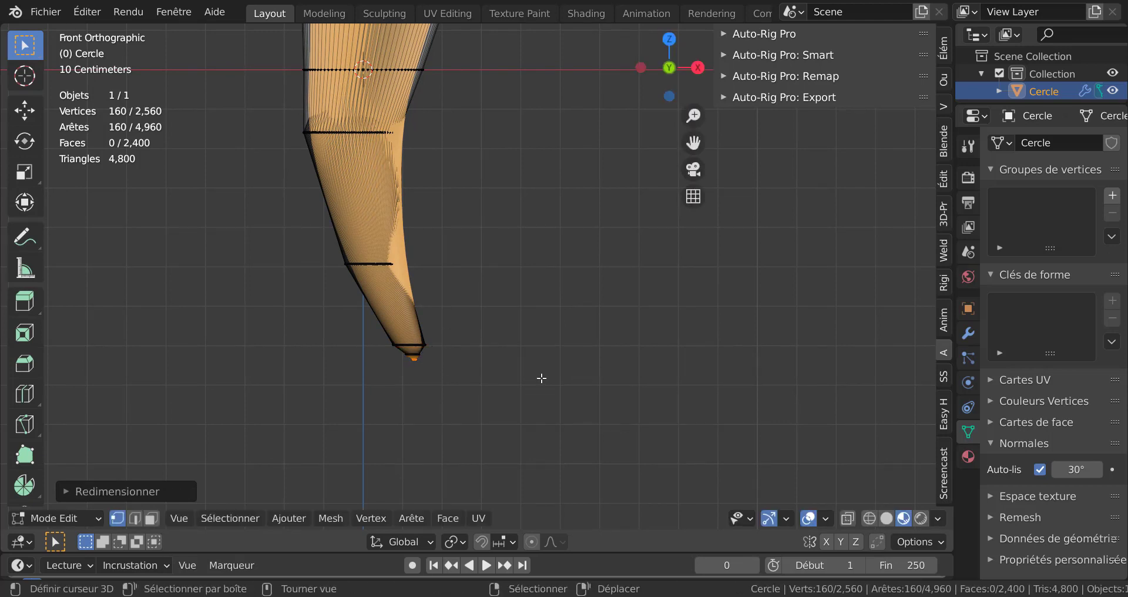
# Close the root tip by scaling its last ring to 0, and raise it about 0.006 m along Z.
pyautogui.click(541, 378)
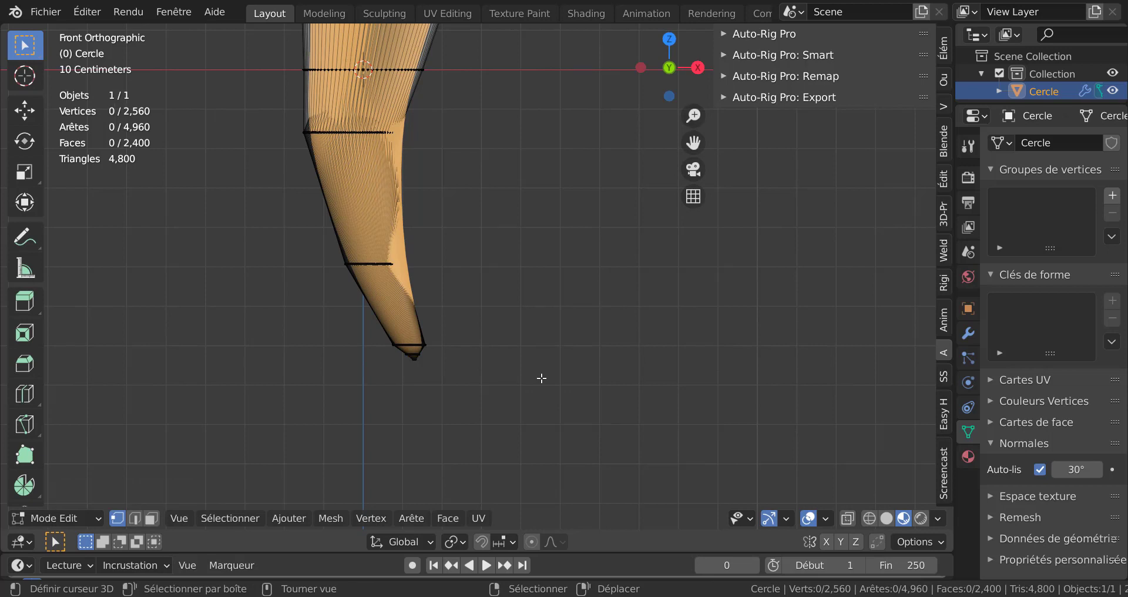
pyautogui.hotkey('ctrl', 'z')
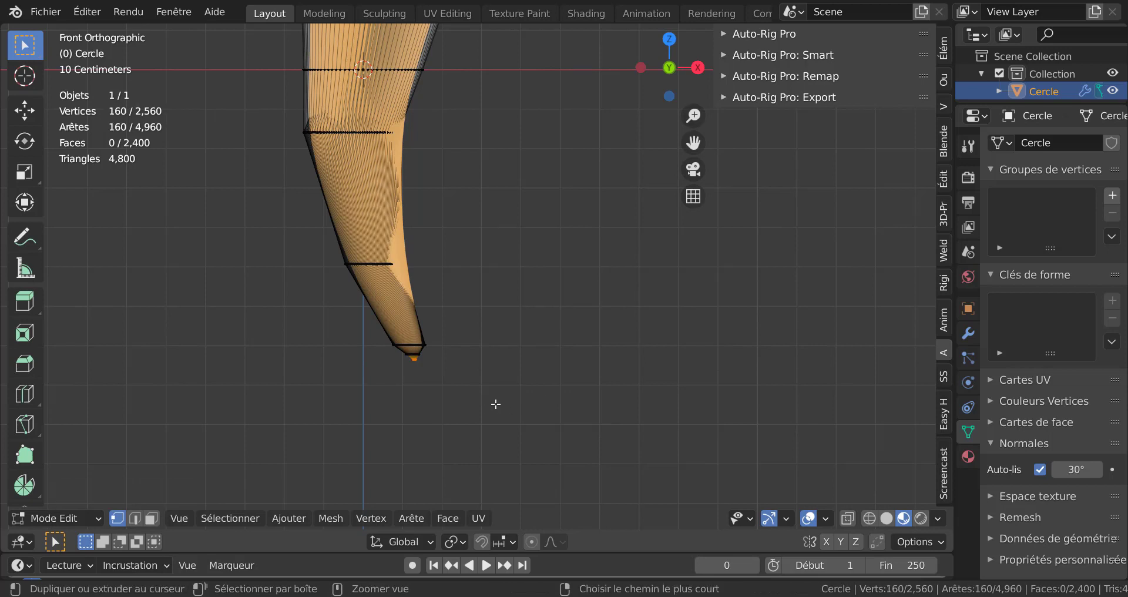
pyautogui.write('s0')
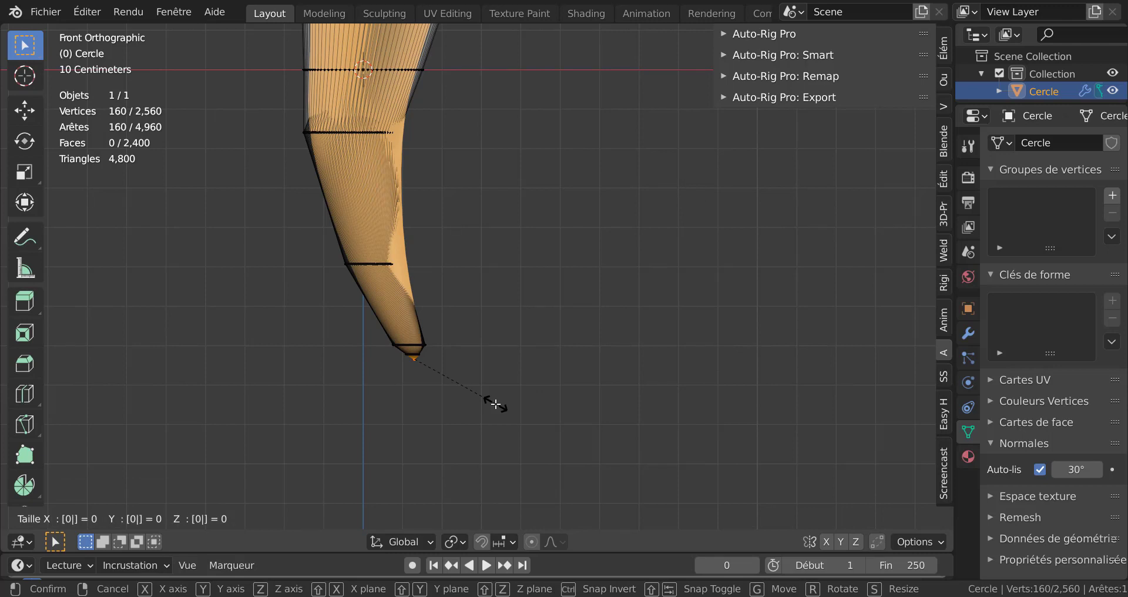
pyautogui.press('Return')
pyautogui.press('s')
pyautogui.press('g')
pyautogui.press('z')
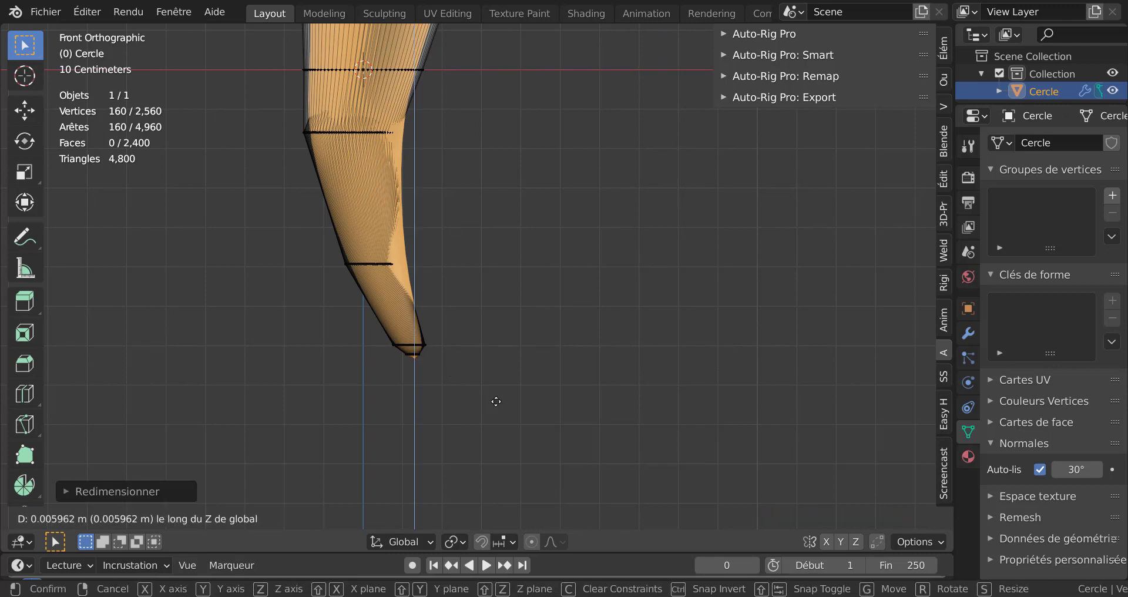
pyautogui.click(497, 401)
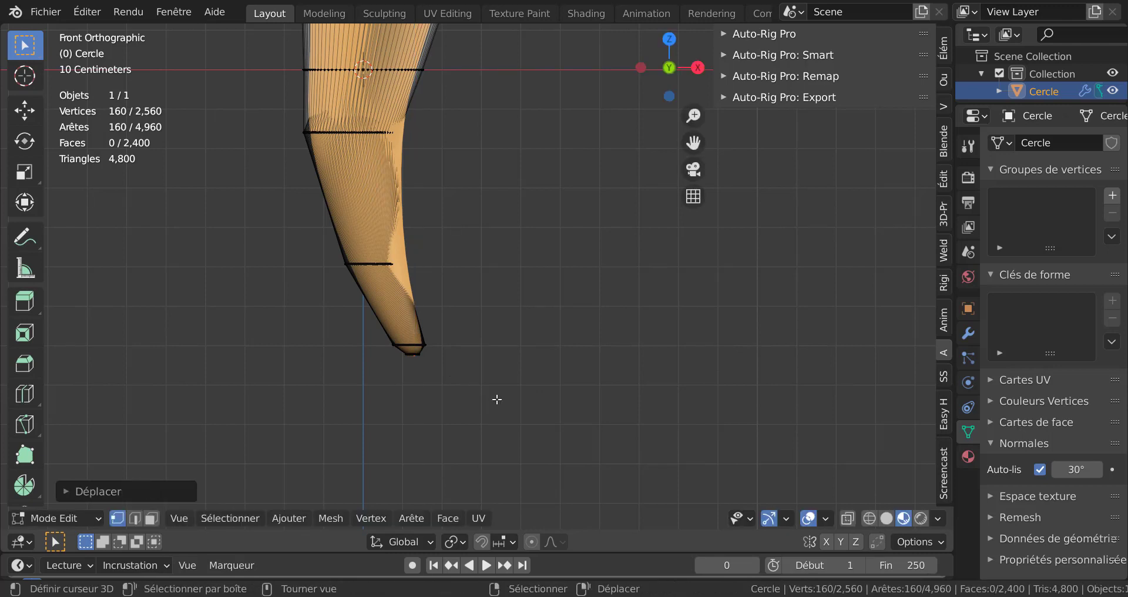
# Examine the whole mushroom in Object Mode, and inspect its cap and pleated stem in Edit Mode.
pyautogui.press('Tab')
pyautogui.scroll(-5, 497, 396)
pyautogui.scroll(-3, 513, 325)
pyautogui.keyDown('shift'); pyautogui.moveTo(517, 260); pyautogui.dragTo(606, 458, button='middle'); pyautogui.keyUp('shift')
pyautogui.scroll(4, 563, 425)
pyautogui.moveTo(586, 419); pyautogui.dragTo(536, 348, button='middle')
pyautogui.press('Tab')
pyautogui.moveTo(549, 287); pyautogui.dragTo(651, 358, button='middle')
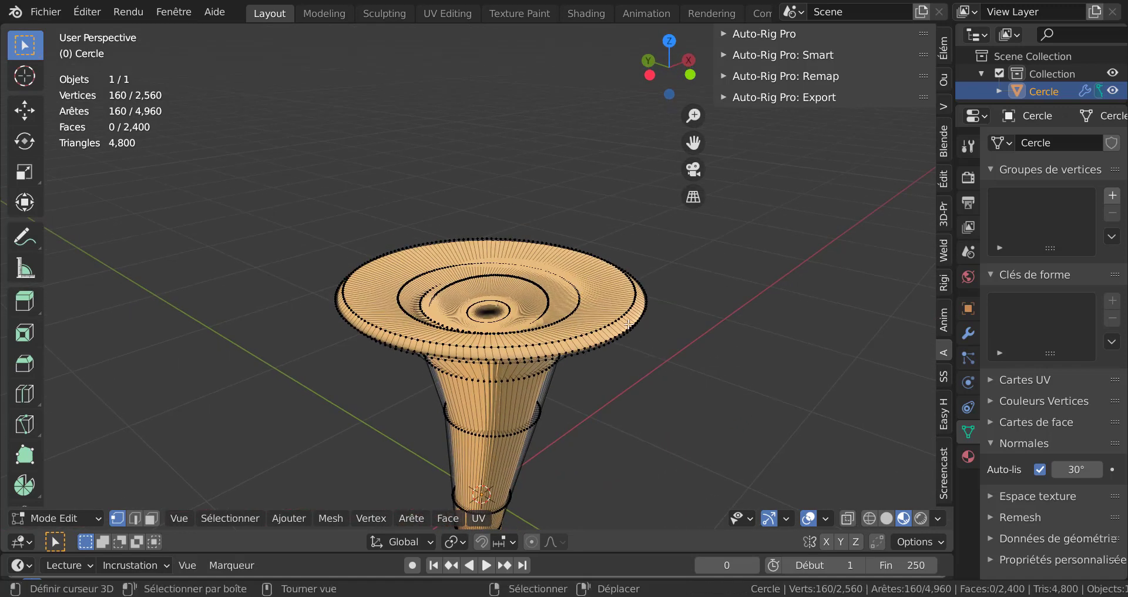
pyautogui.moveTo(624, 322); pyautogui.dragTo(539, 325, button='middle')
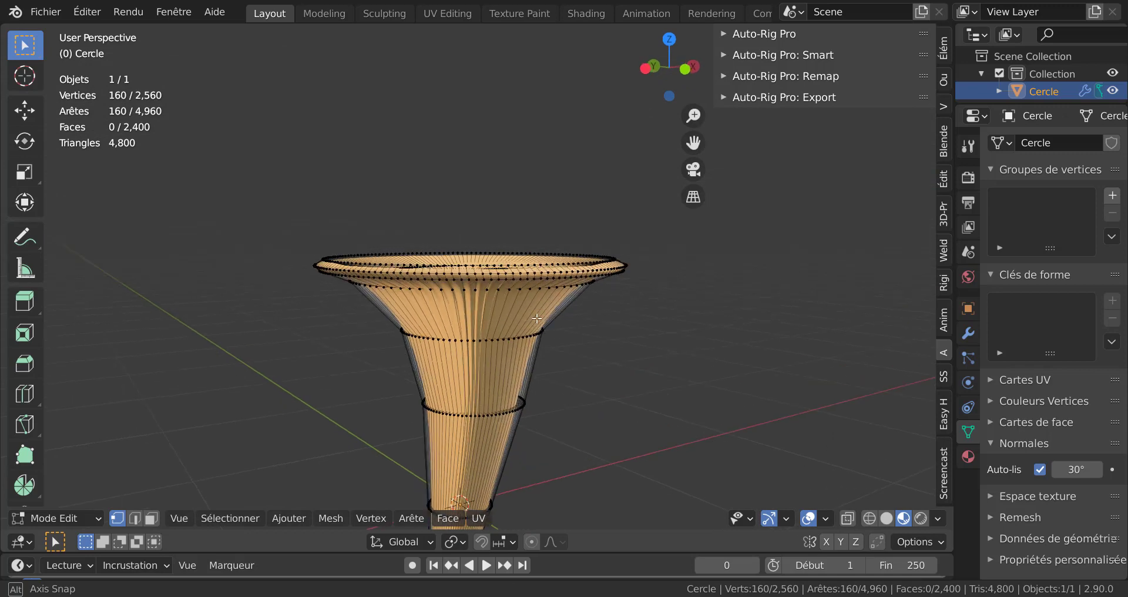
# Raise the edge loop along the cap's upper rim about 0.02 m along Z, and check the shape in Object Mode.
pyautogui.press('Tab')
pyautogui.press('Tab')
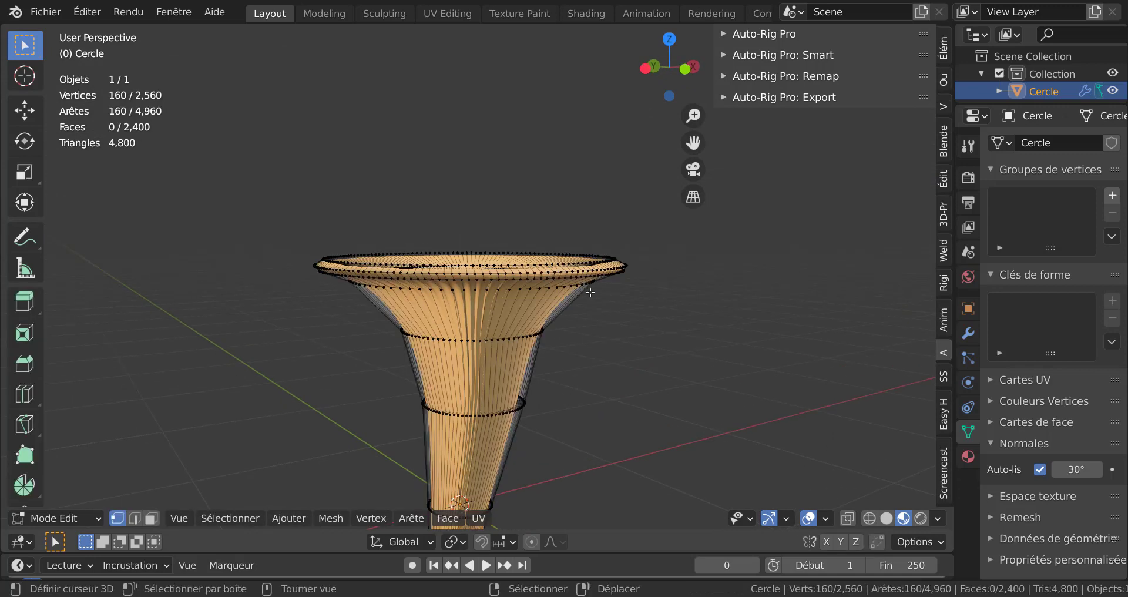
pyautogui.moveTo(589, 290); pyautogui.dragTo(626, 327, button='middle')
pyautogui.scroll(3, 640, 327)
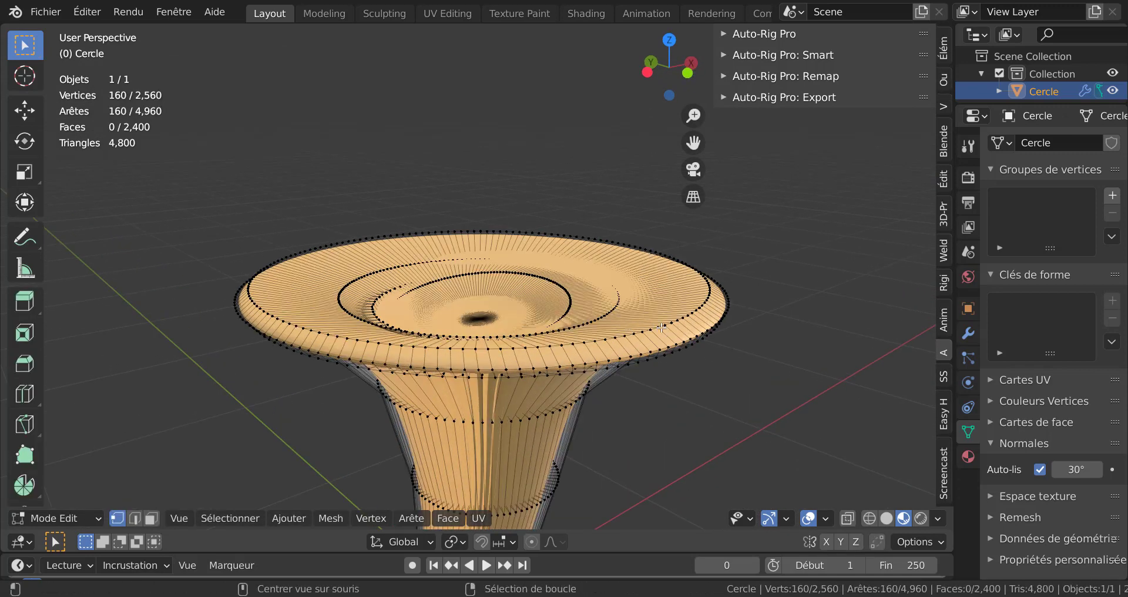
pyautogui.keyDown('alt'); pyautogui.click(663, 327); pyautogui.keyUp('alt')
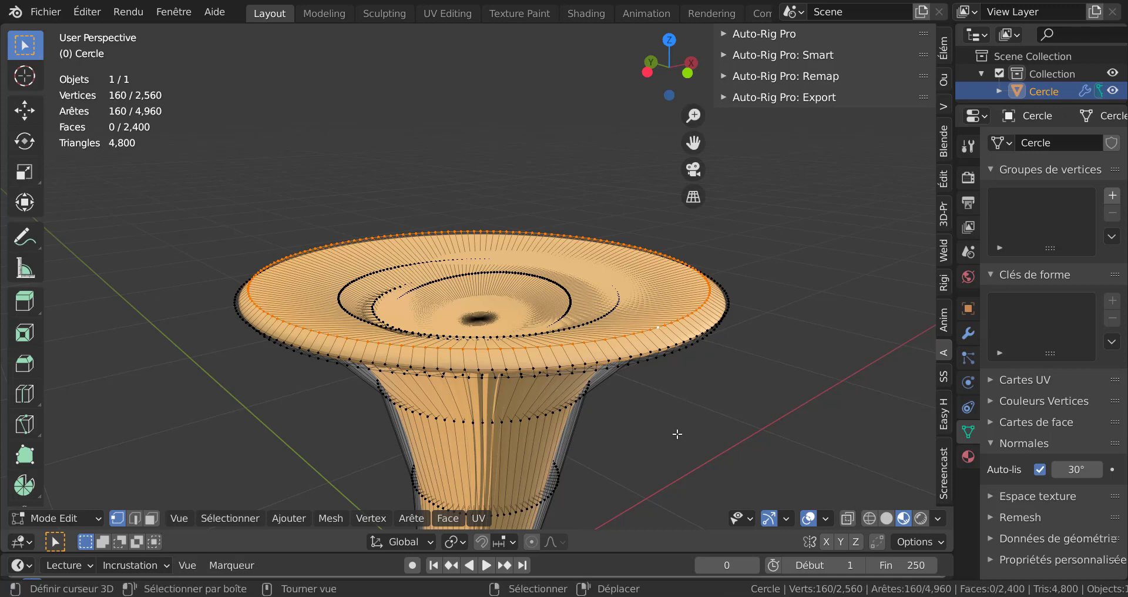
pyautogui.press('g')
pyautogui.press('z')
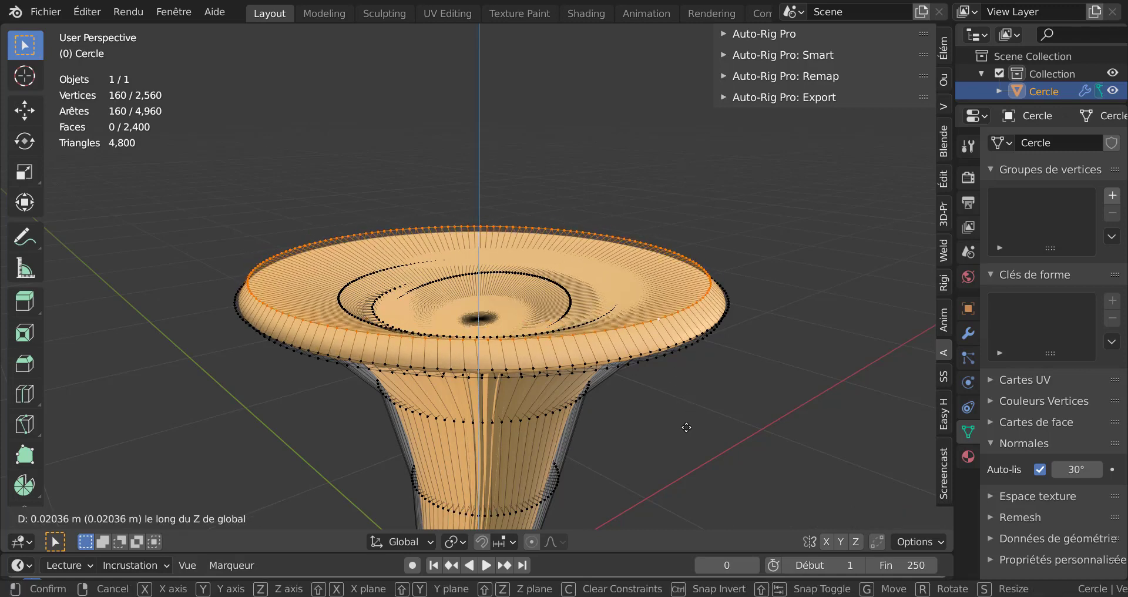
pyautogui.click(686, 427)
pyautogui.press('Tab')
pyautogui.moveTo(707, 368); pyautogui.dragTo(689, 393, button='middle')
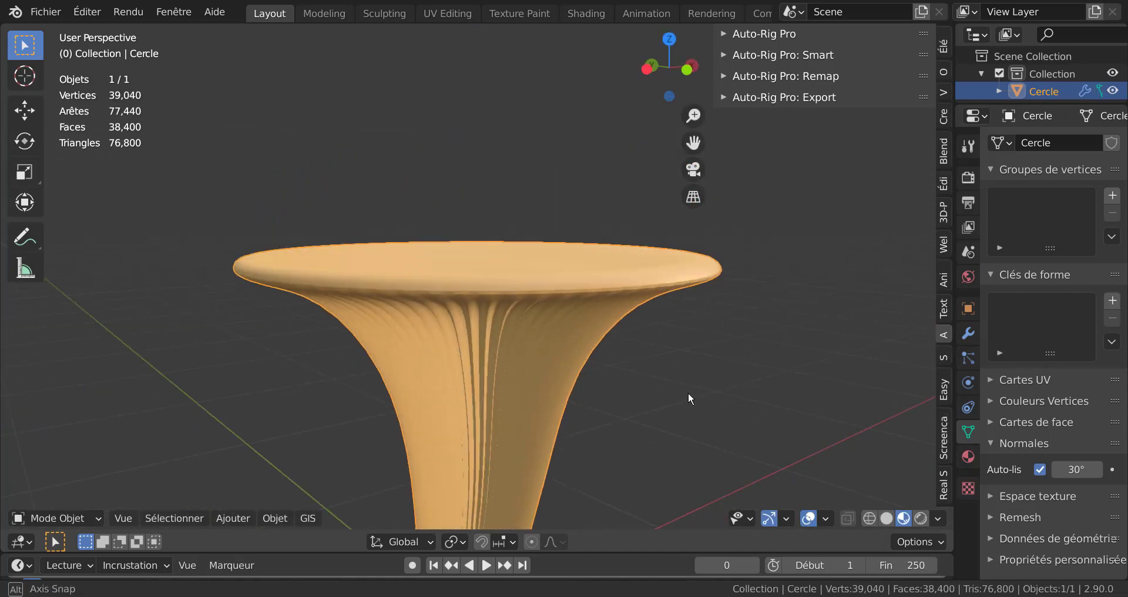
# Add a centred loop cut around the cap's outer rim, scale it slightly outward, and check the rounded edge in Object Mode.
pyautogui.press('Tab')
pyautogui.hotkey('ctrl', 'r')
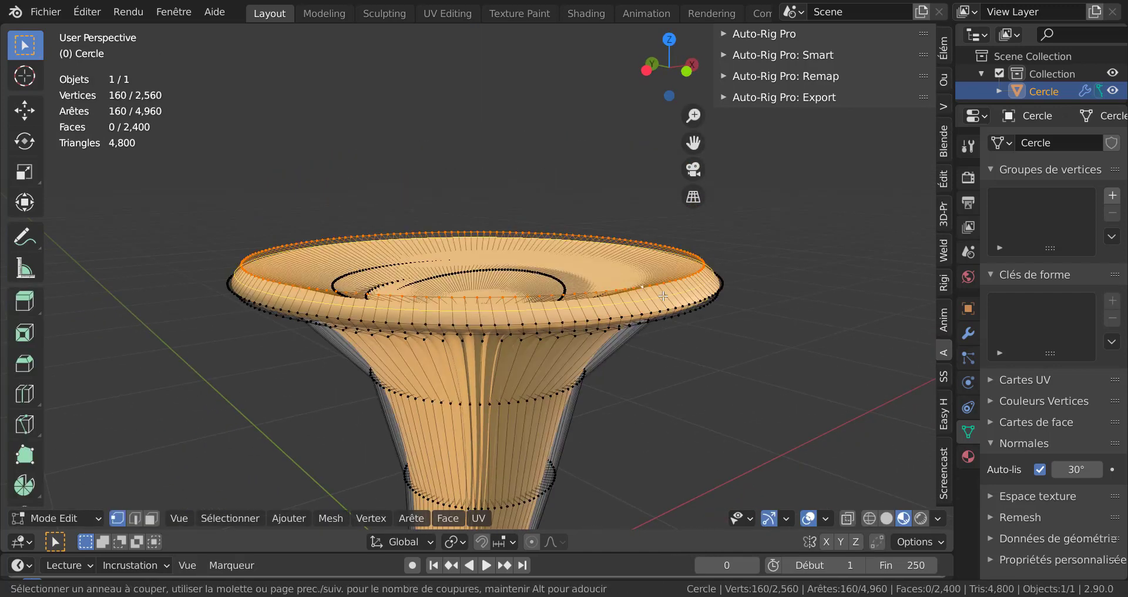
pyautogui.click(664, 296)
pyautogui.rightClick(663, 296)
pyautogui.press('s')
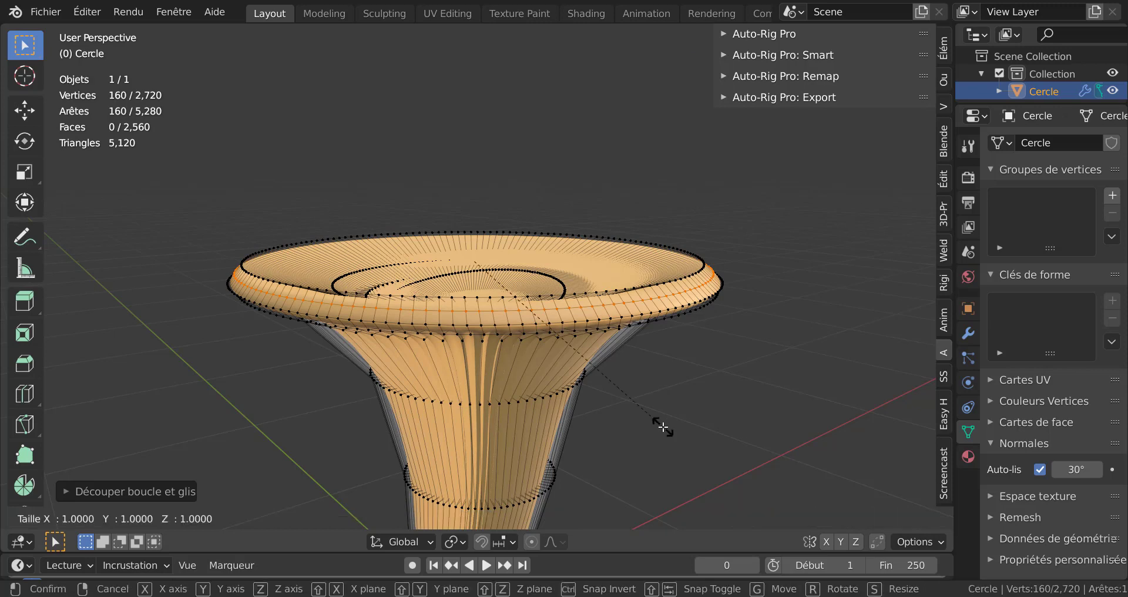
pyautogui.click(718, 444)
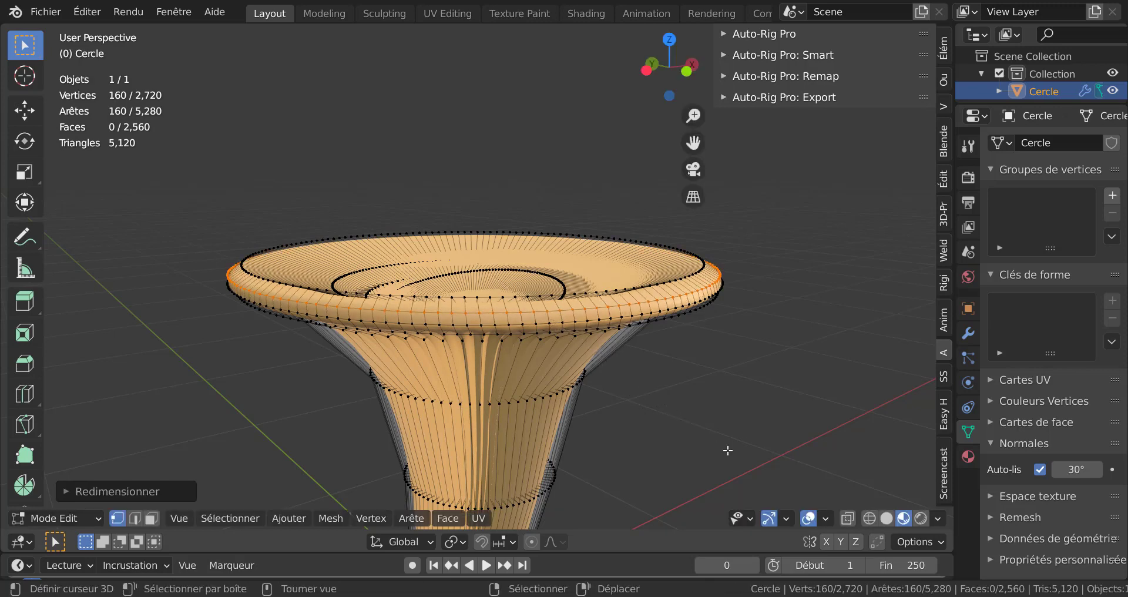
pyautogui.press('Tab')
pyautogui.moveTo(711, 427); pyautogui.dragTo(639, 407, button='middle')
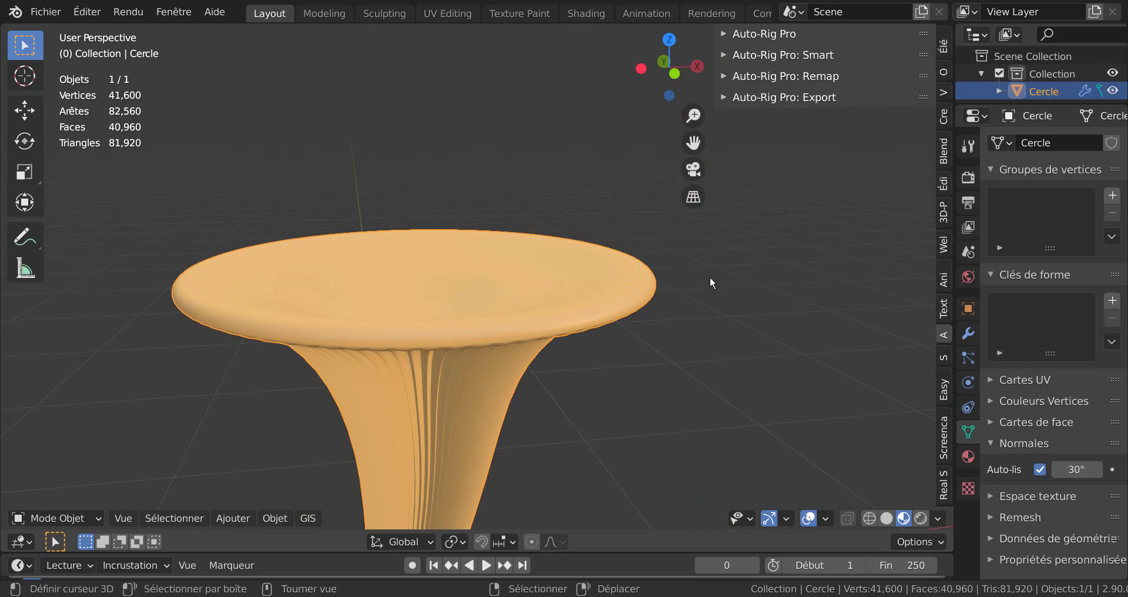
pyautogui.moveTo(710, 276); pyautogui.dragTo(608, 366, button='middle')
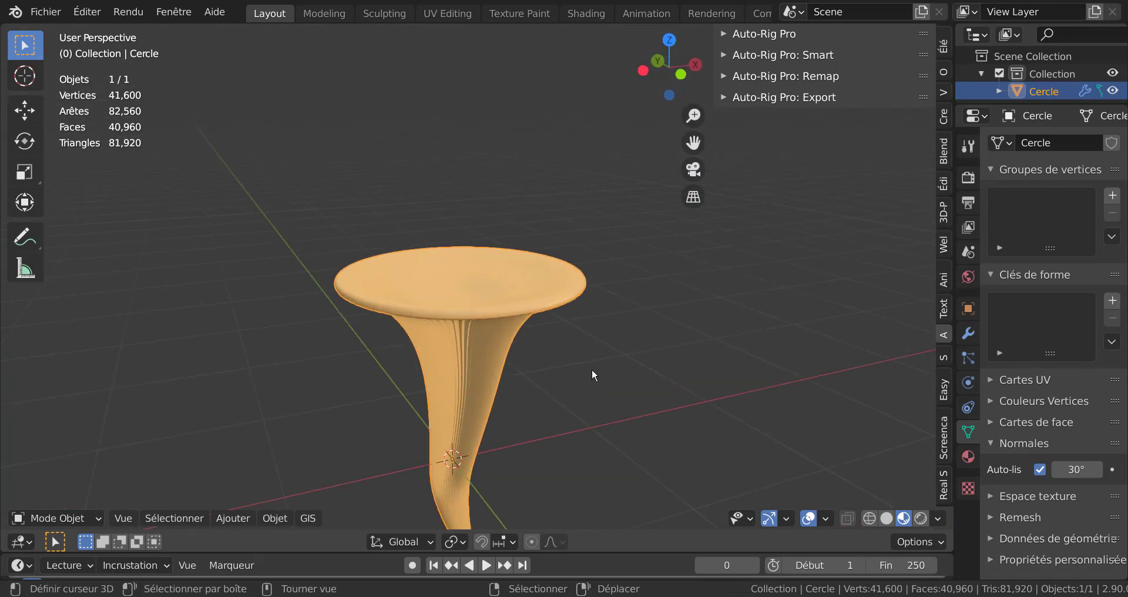
# Select all the cap's rings through the mesh in front view, enlarge them, and scale them back down to about 0.8.
pyautogui.press('Tab')
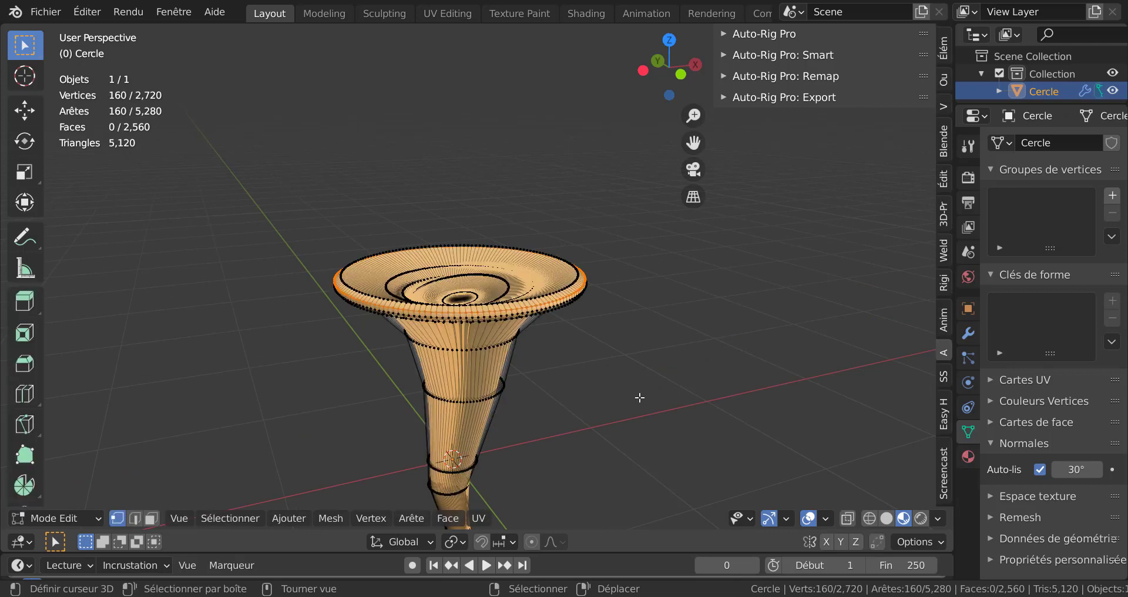
pyautogui.press('KP_1')
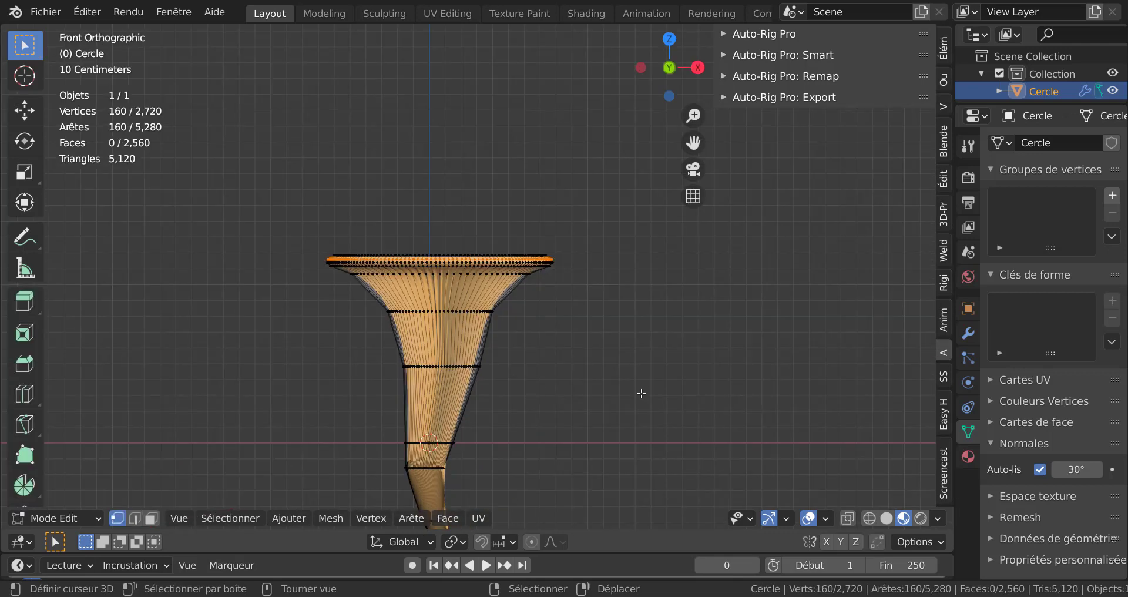
pyautogui.hotkey('alt', 'z')
pyautogui.hotkey('alt', 'a')
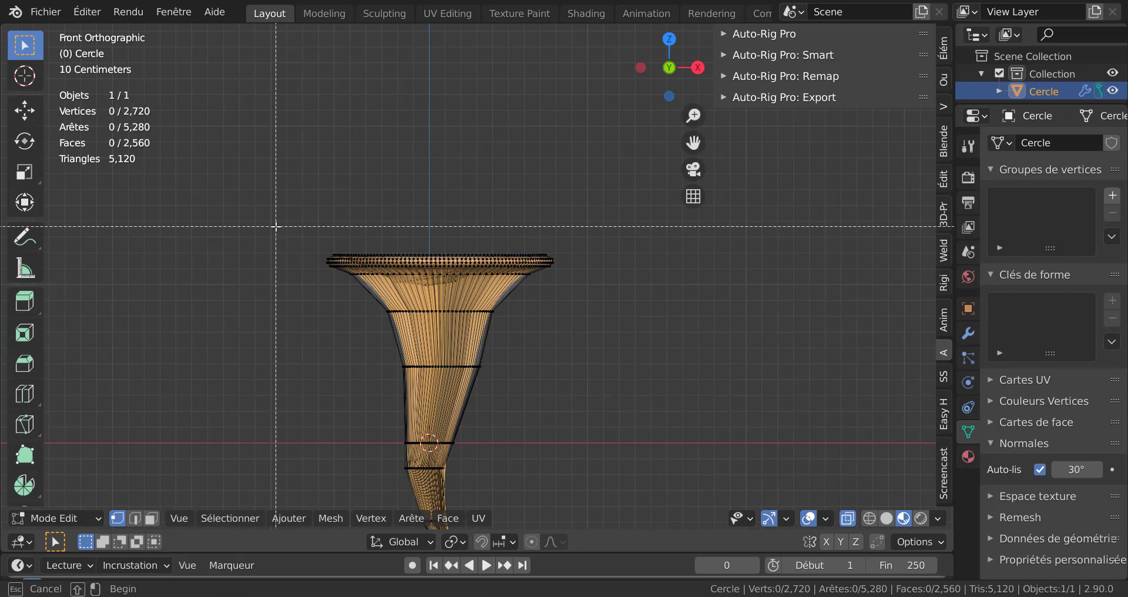
pyautogui.moveTo(275, 226); pyautogui.dragTo(617, 311)
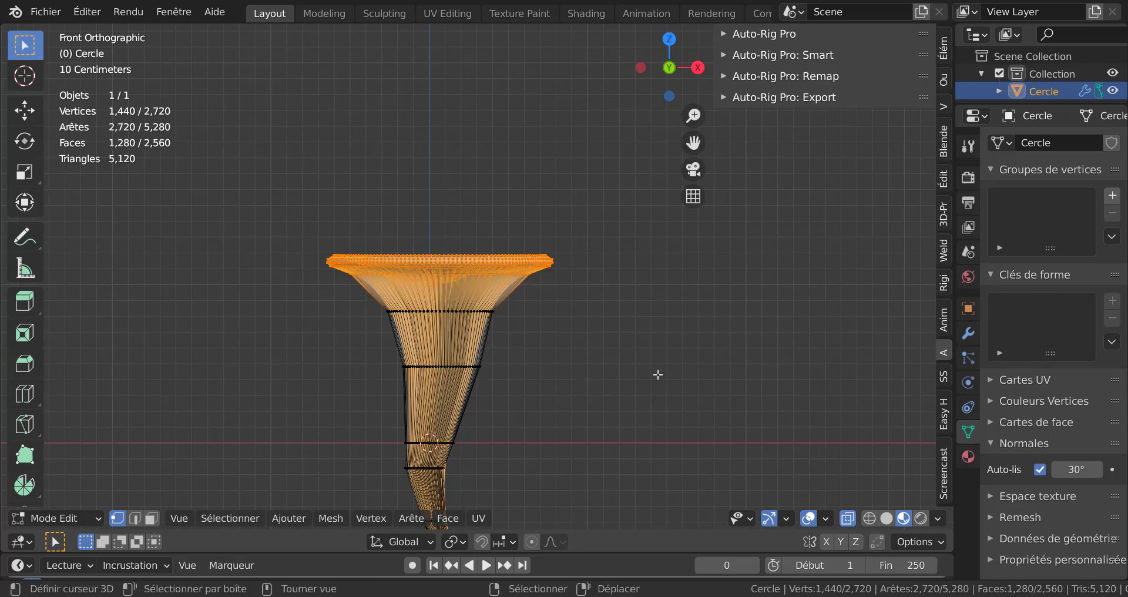
pyautogui.press('s')
pyautogui.click(705, 394)
pyautogui.press('Tab')
pyautogui.moveTo(704, 394); pyautogui.dragTo(719, 348, button='middle')
pyautogui.press('Tab')
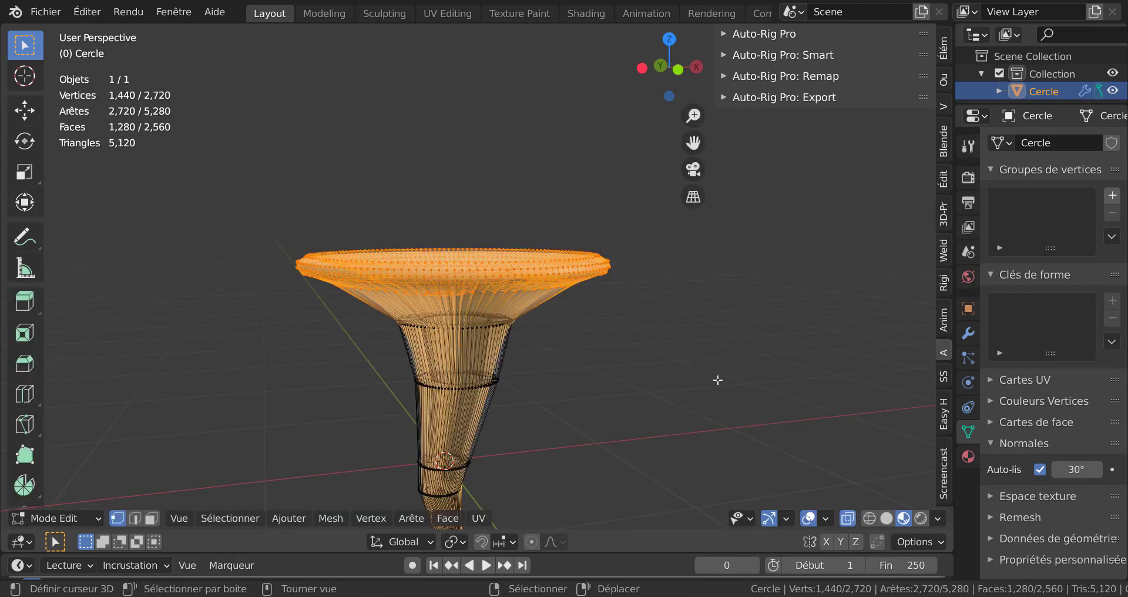
pyautogui.press('s')
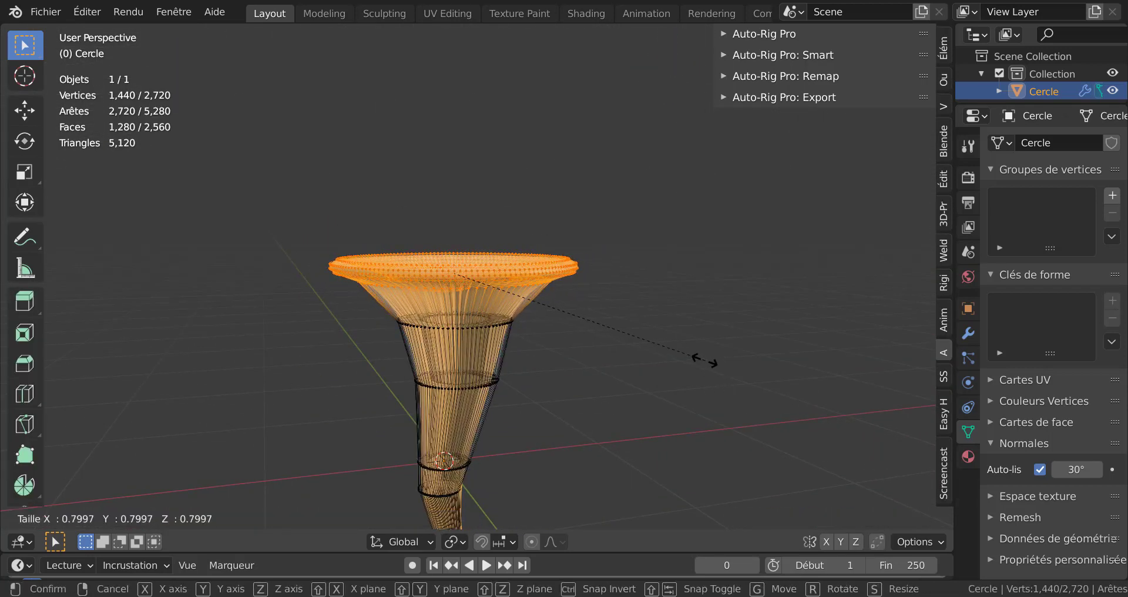
pyautogui.click(703, 353)
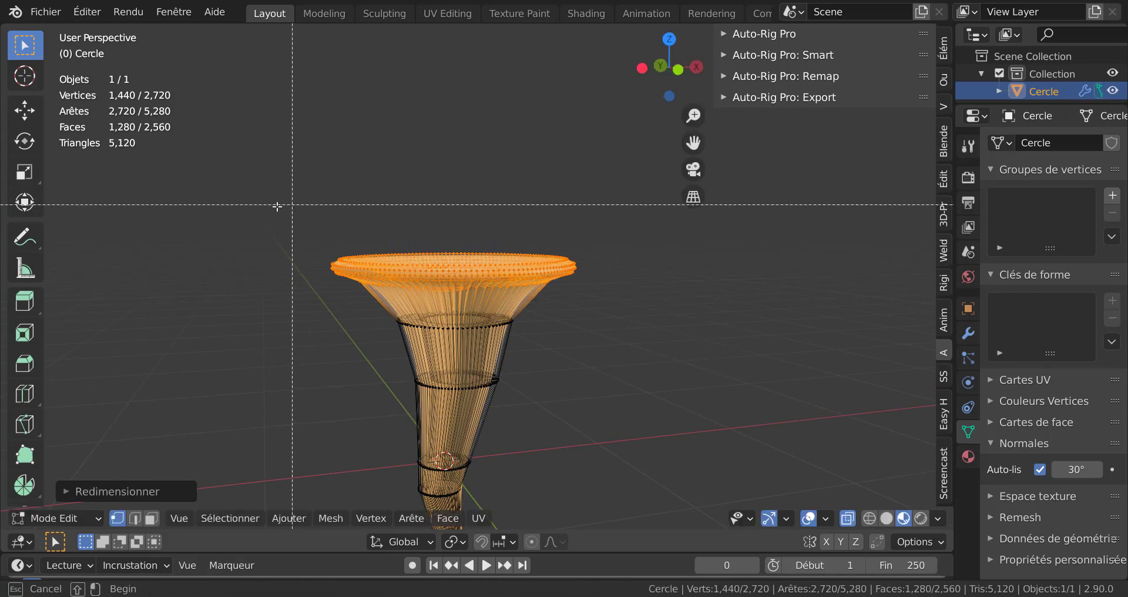
# Select the cap together with the stem ring just below it and scale them up to widen the mushroom's top.
pyautogui.moveTo(278, 213); pyautogui.dragTo(626, 347)
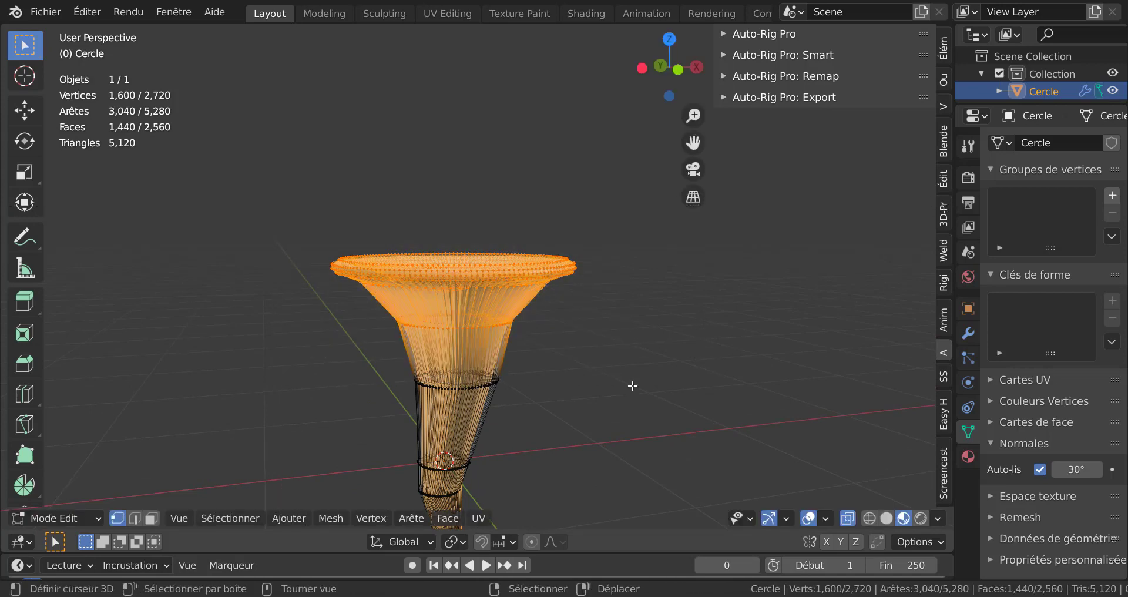
pyautogui.moveTo(633, 386); pyautogui.dragTo(689, 368, button='middle')
pyautogui.press('s')
pyautogui.click(720, 415)
pyautogui.press('Tab')
pyautogui.press('Tab')
# Turn off X-ray and pull a vertex on the cap's rim about 0.22 m, mostly downward, with smooth proportional editing sized about 0.56.
pyautogui.hotkey('alt', 'a')
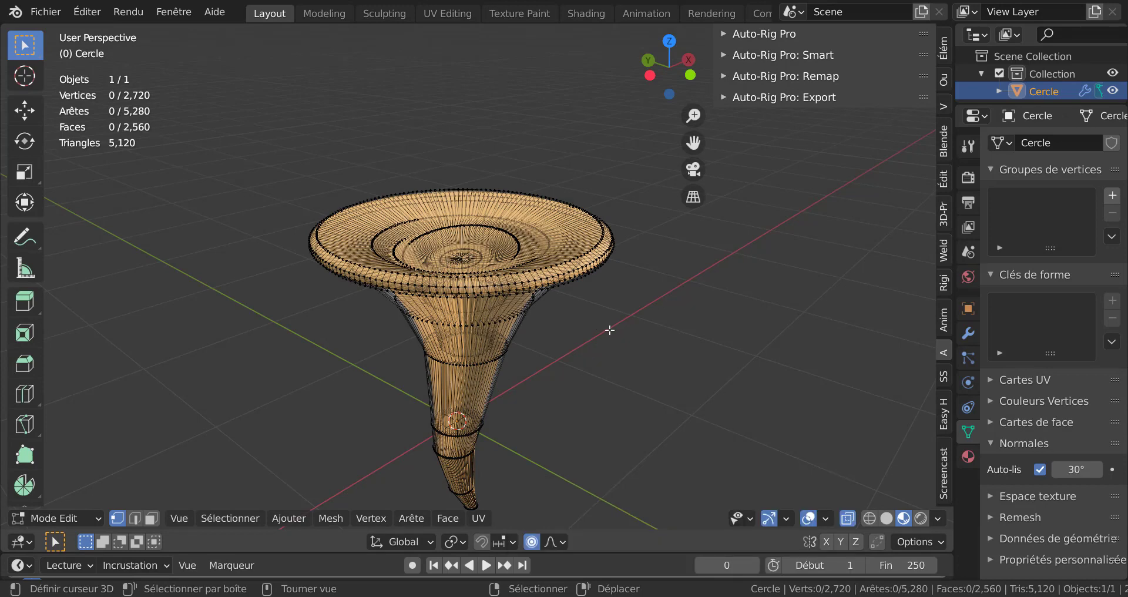
pyautogui.hotkey('alt', 'z')
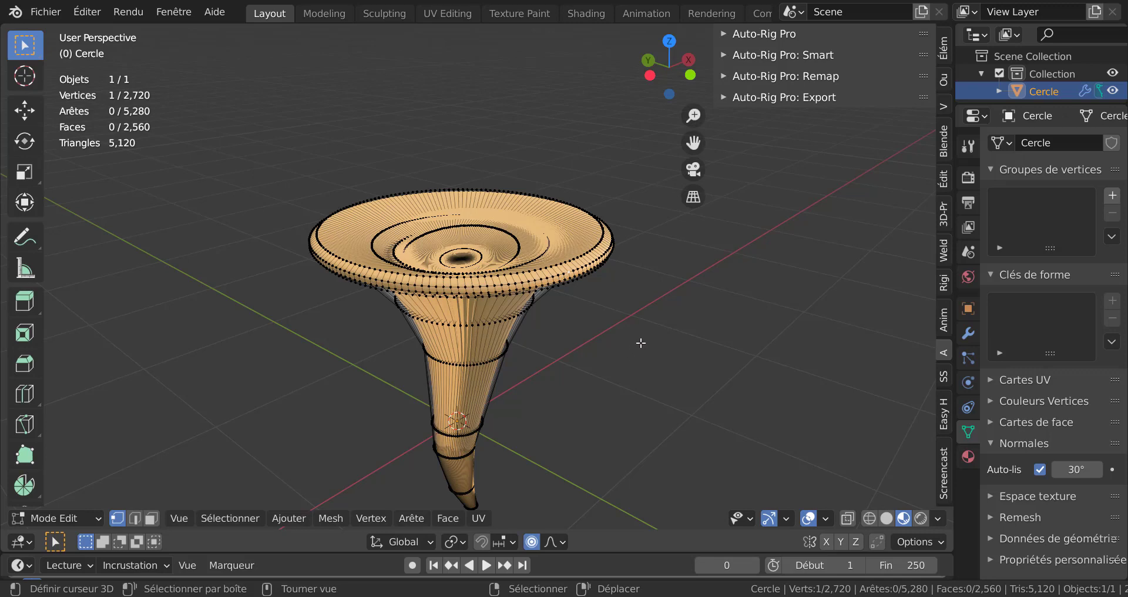
pyautogui.moveTo(641, 343); pyautogui.dragTo(548, 293, button='middle')
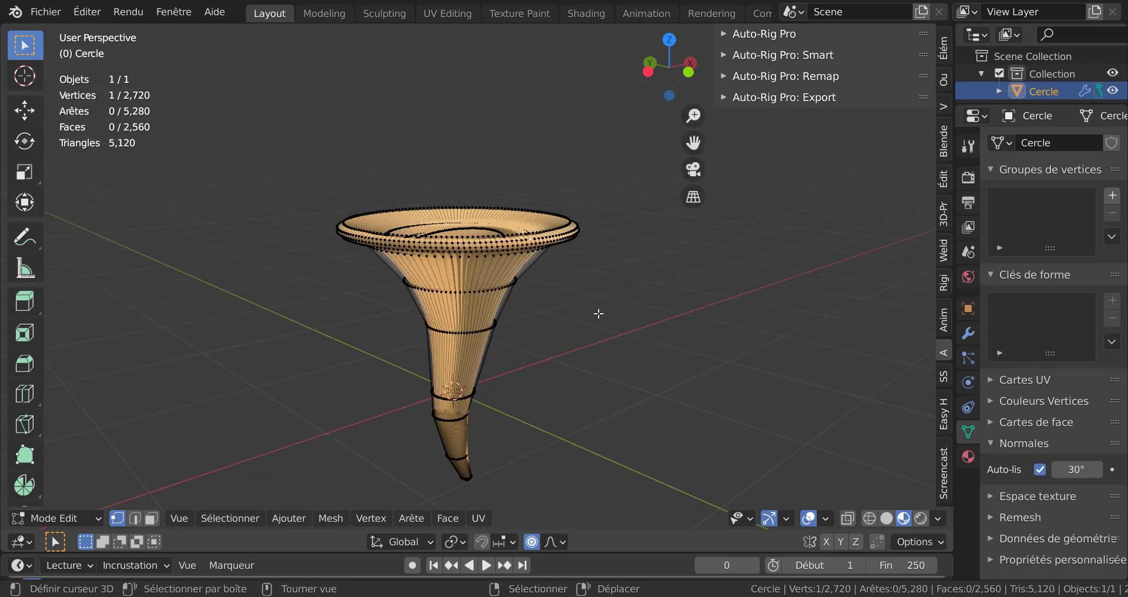
pyautogui.press('g')
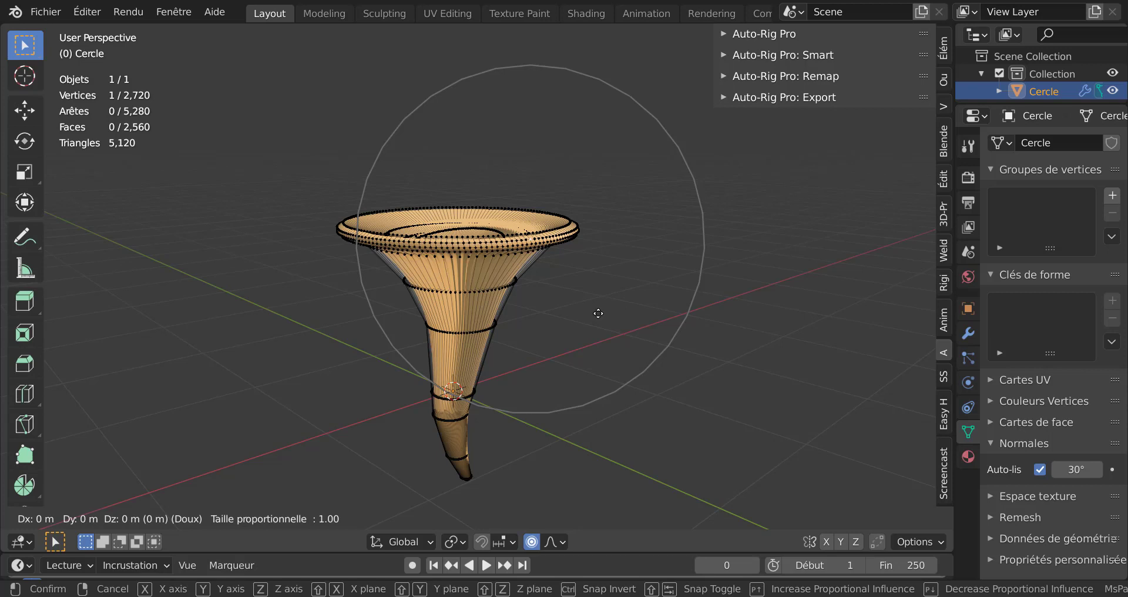
pyautogui.scroll(4, 598, 313)
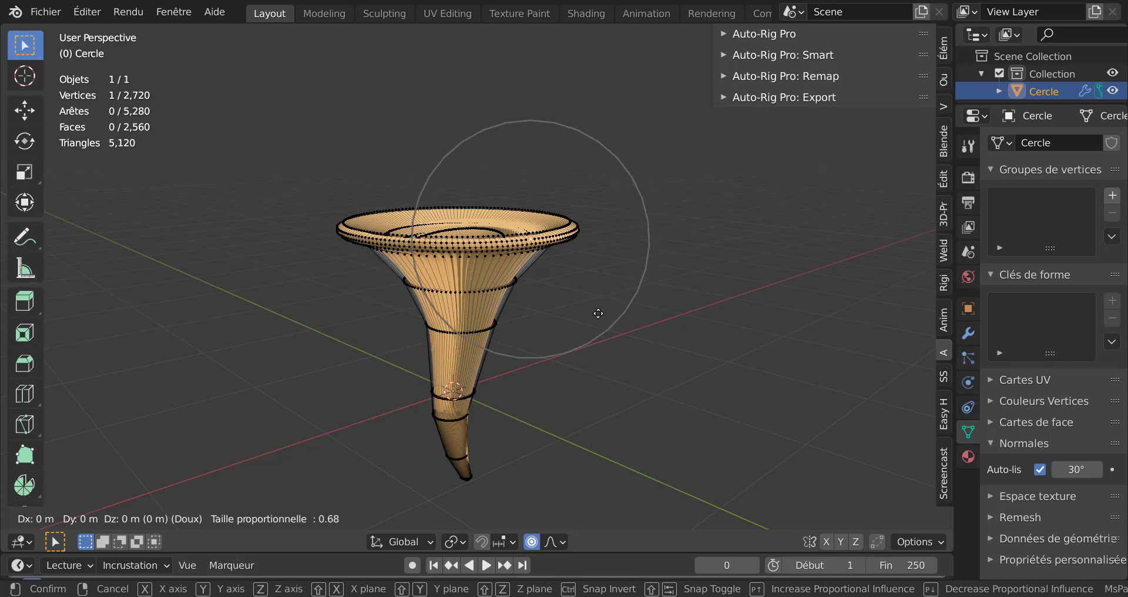
pyautogui.scroll(2, 598, 313)
pyautogui.scroll(5, 598, 314)
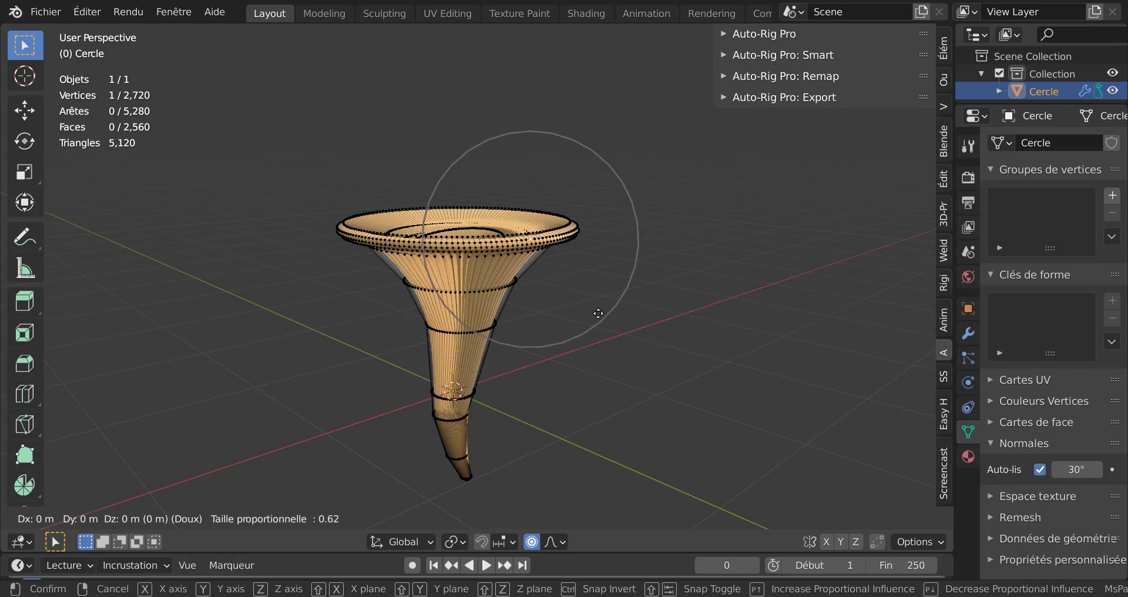
pyautogui.scroll(-1, 599, 313)
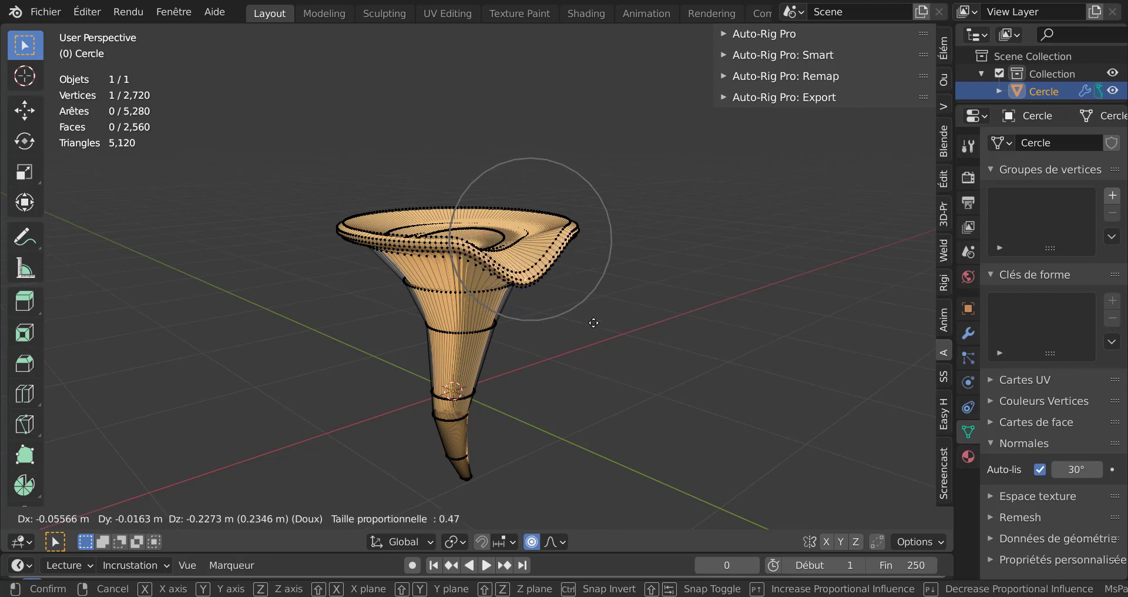
pyautogui.scroll(4, 596, 347)
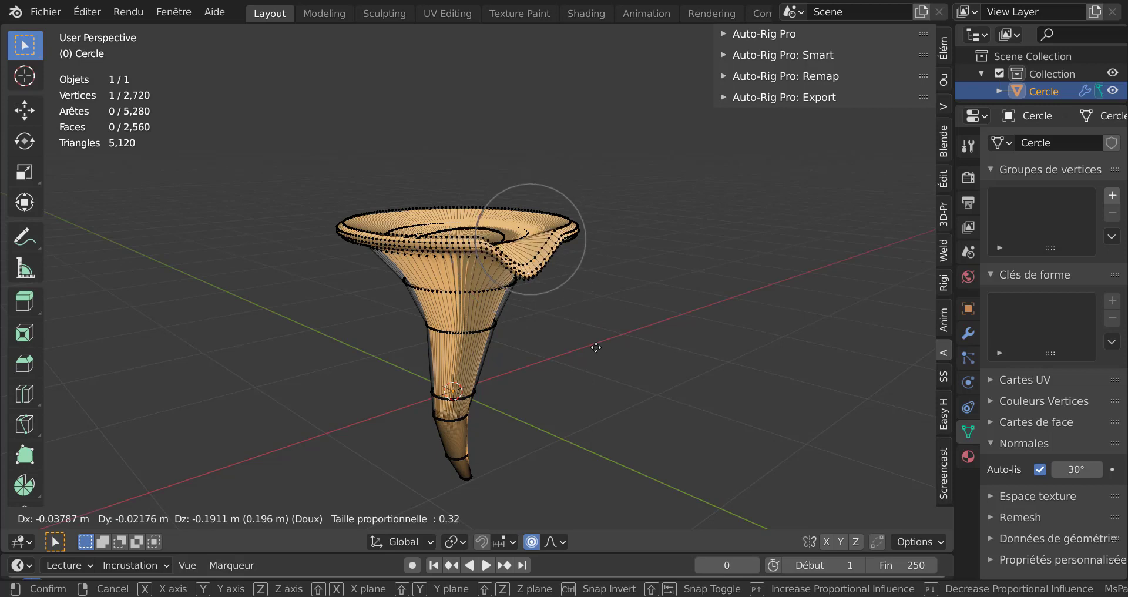
pyautogui.scroll(-10, 596, 347)
pyautogui.scroll(1, 596, 347)
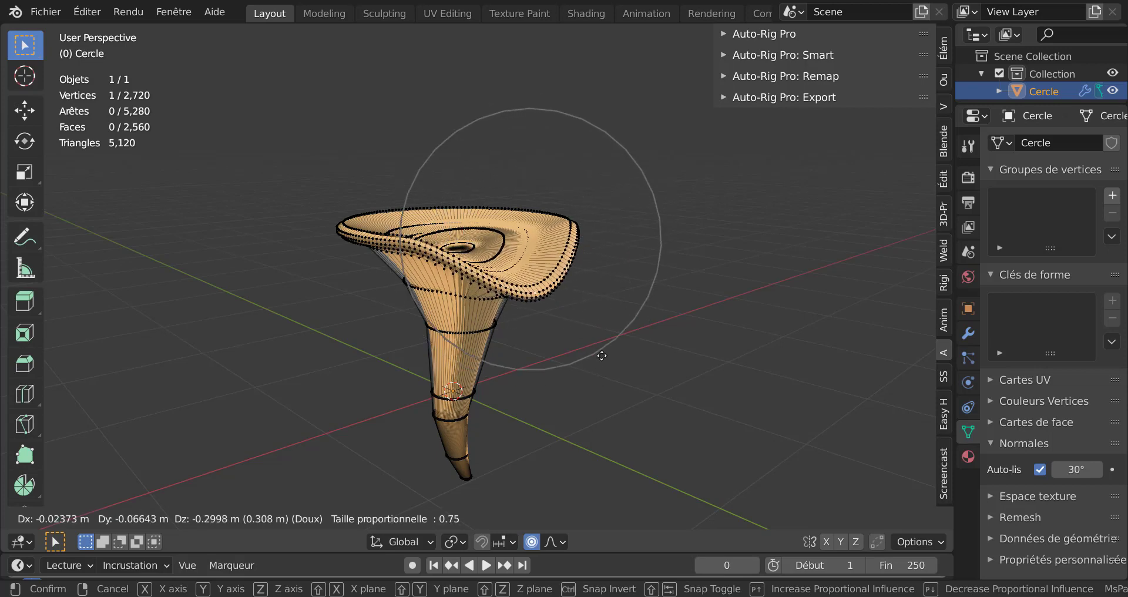
pyautogui.scroll(11, 601, 352)
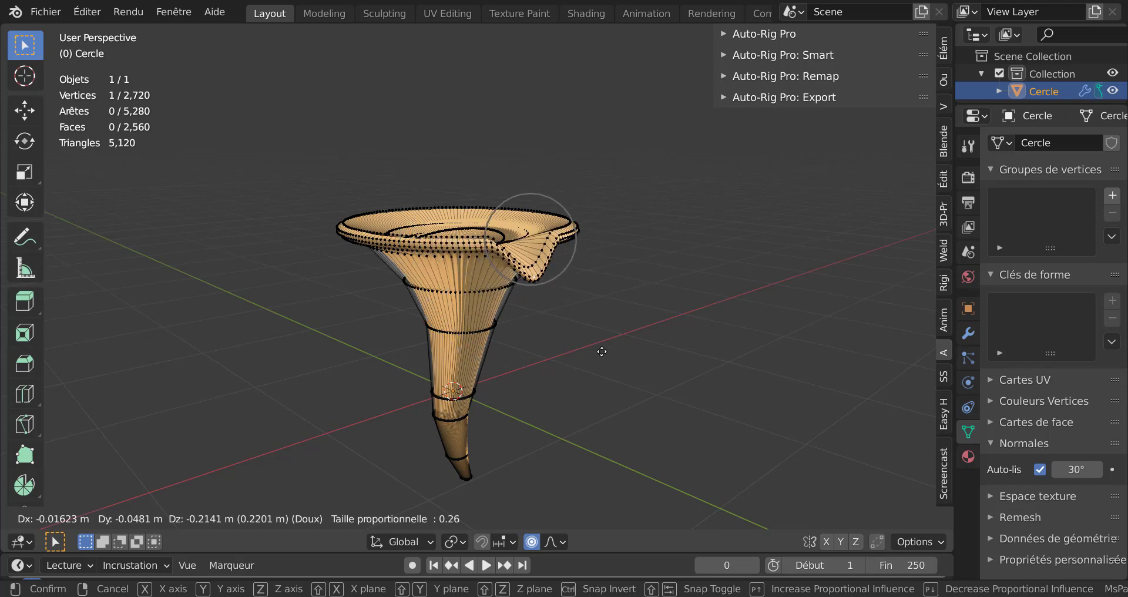
pyautogui.scroll(-8, 602, 352)
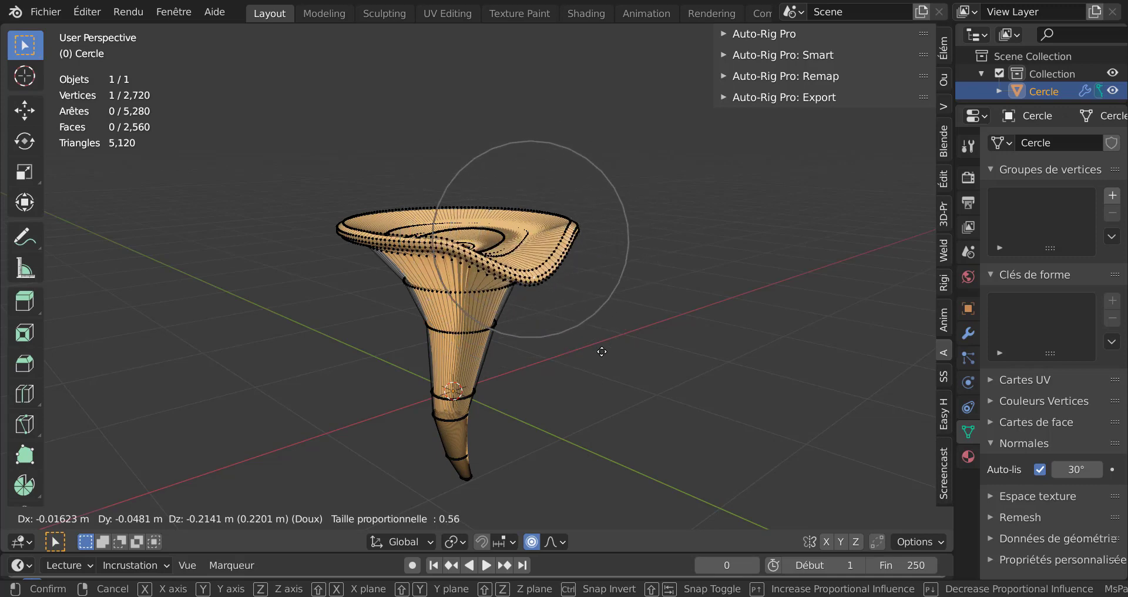
pyautogui.click(602, 352)
# Pull a rim vertex on the opposite side of the cap downward with smooth proportional editing at size 0.56.
pyautogui.moveTo(573, 359); pyautogui.dragTo(756, 383, button='middle')
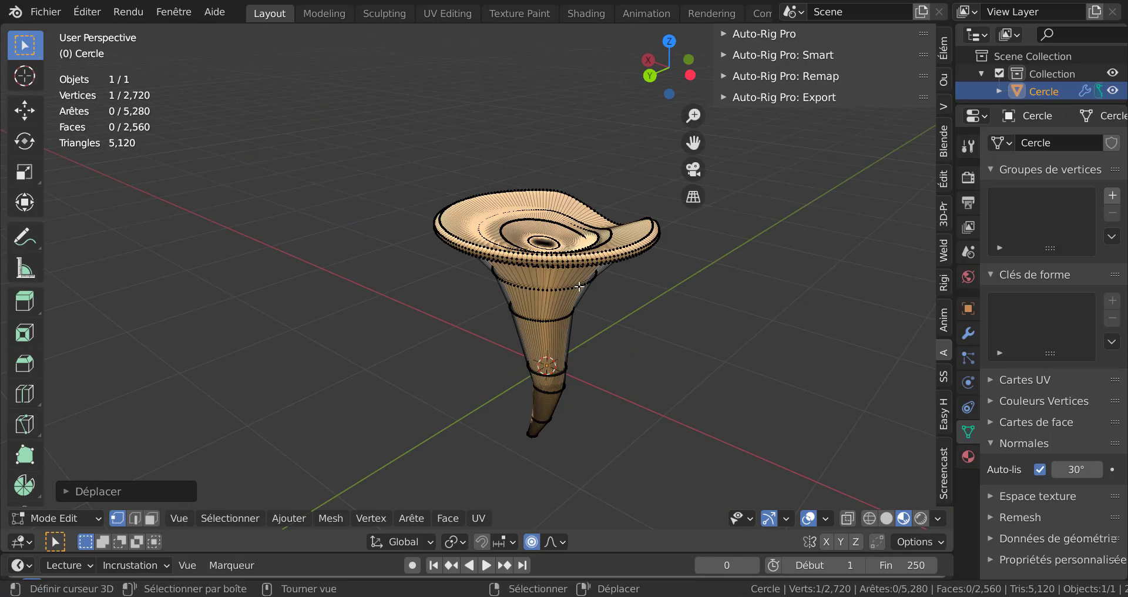
pyautogui.rightClick(585, 263)
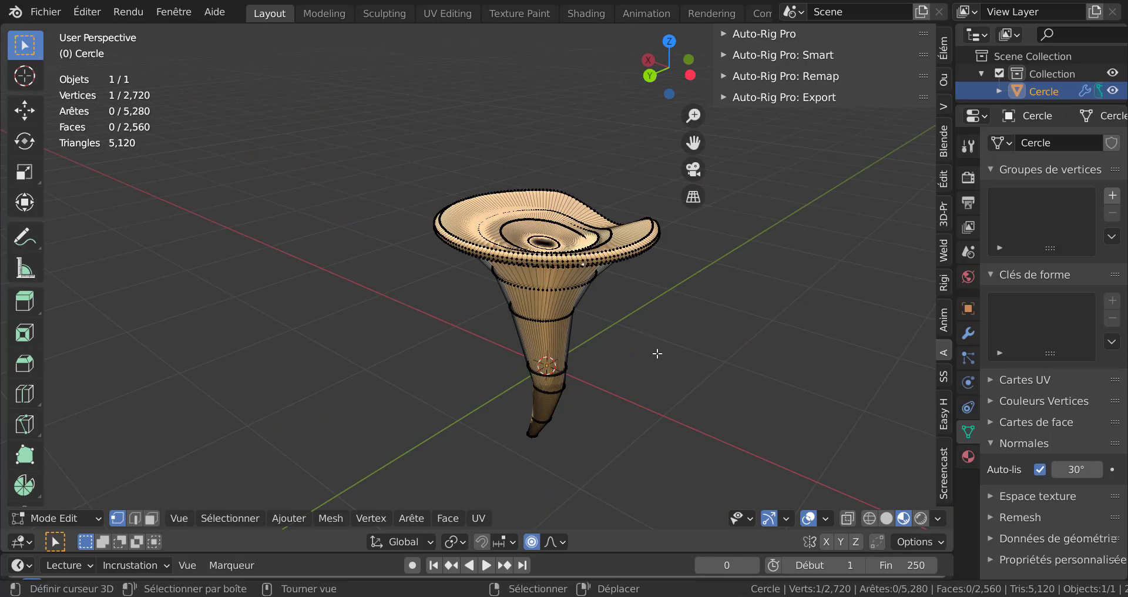
pyautogui.press('g')
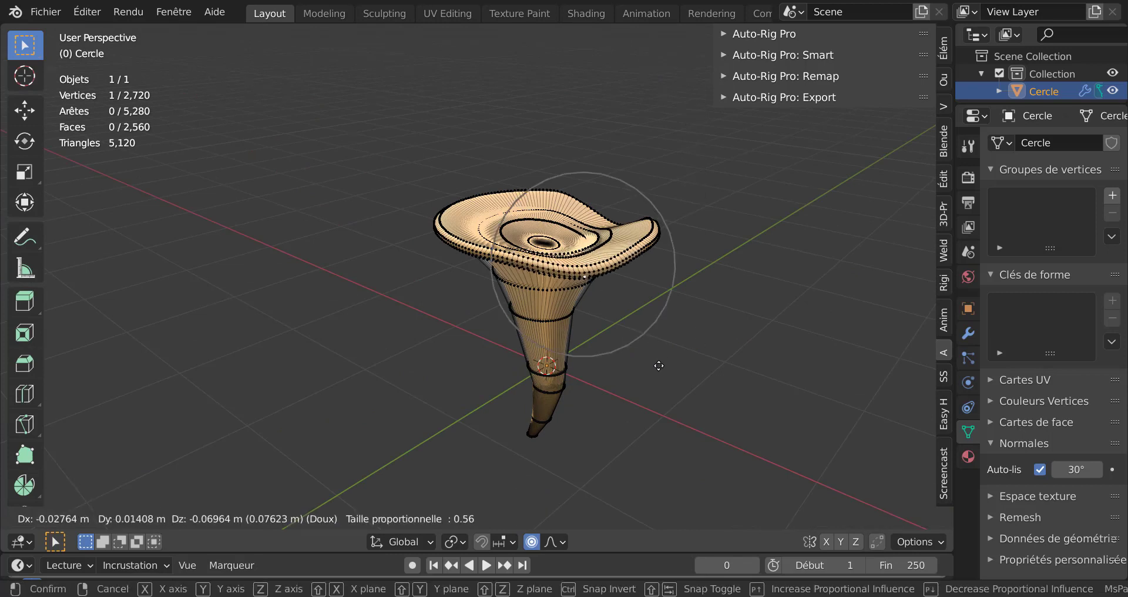
pyautogui.click(655, 379)
# Lift another vertex on the cap's rim with smooth proportional editing at a size of about 0.75.
pyautogui.moveTo(650, 377); pyautogui.dragTo(687, 356, button='middle')
pyautogui.rightClick(509, 238)
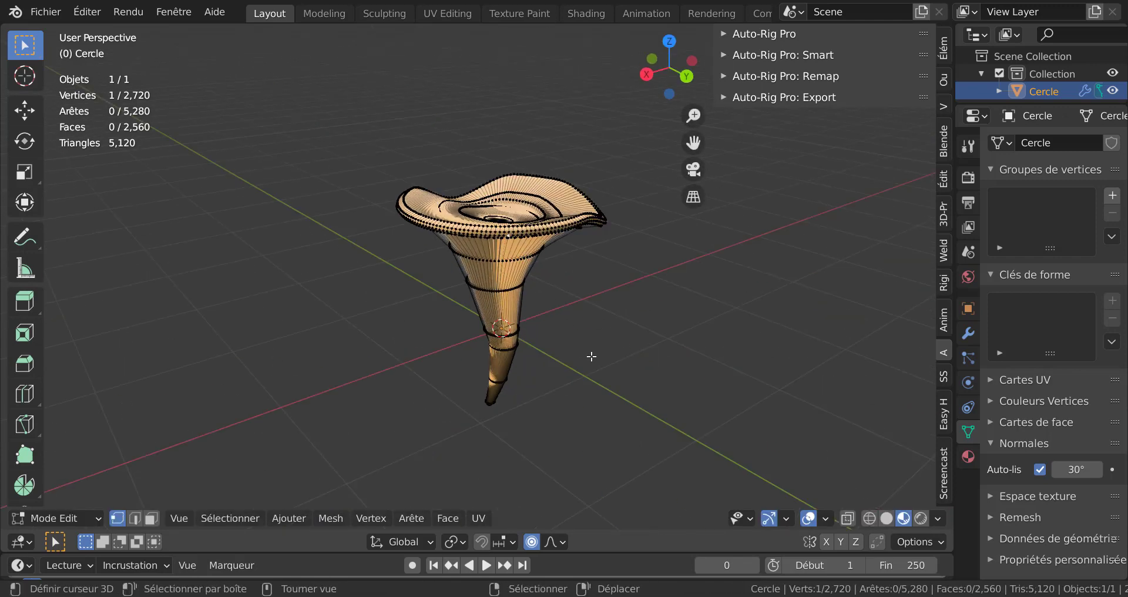
pyautogui.press('g')
pyautogui.scroll(1, 592, 357)
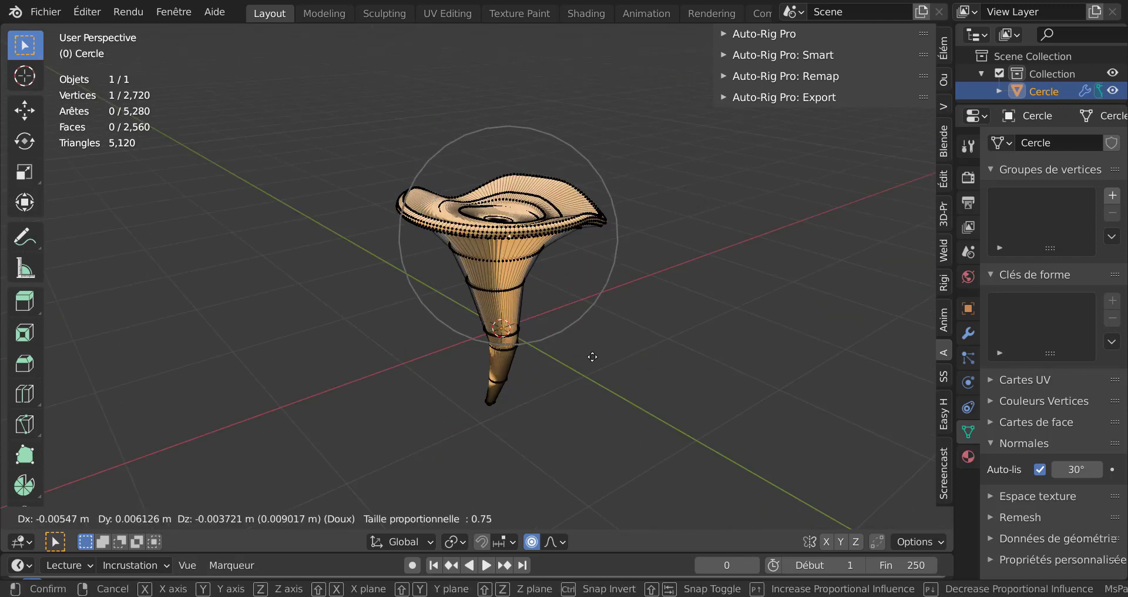
pyautogui.click(593, 334)
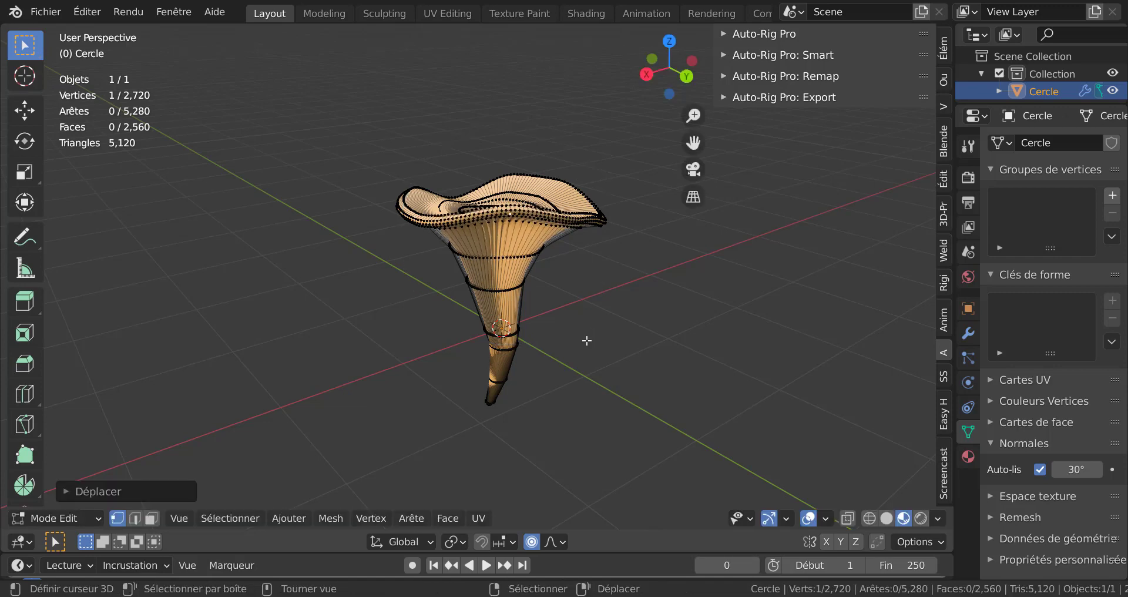
pyautogui.moveTo(587, 341); pyautogui.dragTo(743, 354, button='middle')
pyautogui.press('Tab')
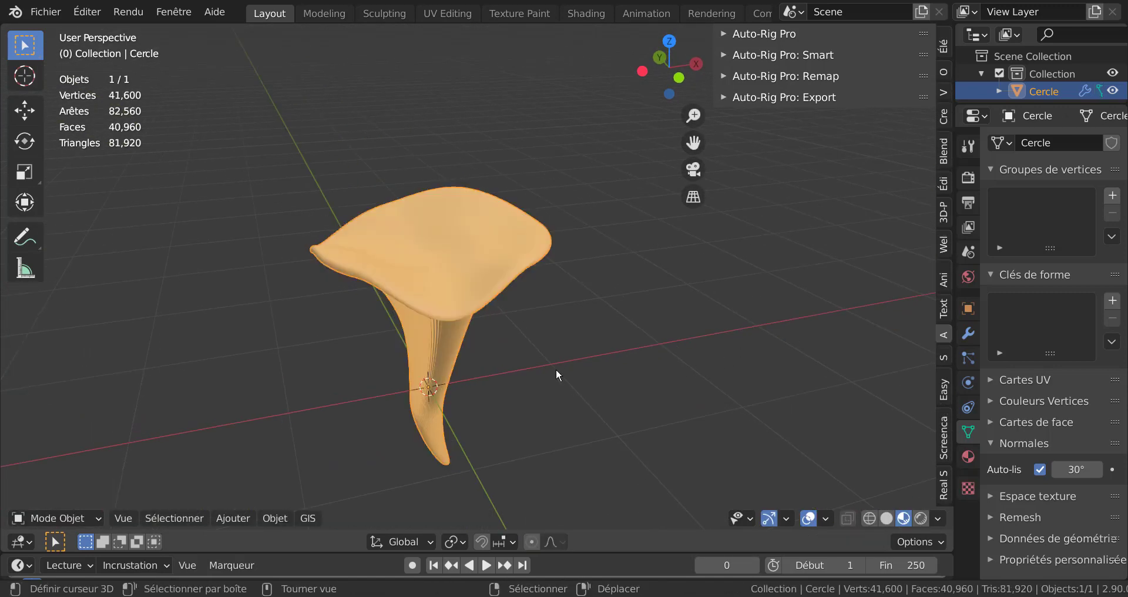
pyautogui.moveTo(556, 368)
pyautogui.mouseDown(button='middle')
pyautogui.moveTo(595, 289)
pyautogui.moveTo(555, 263)
pyautogui.moveTo(380, 277)
pyautogui.moveTo(358, 354)
pyautogui.moveTo(573, 360)
pyautogui.moveTo(566, 284)
pyautogui.moveTo(545, 294)
pyautogui.mouseUp(button='middle')
pyautogui.press('Tab')
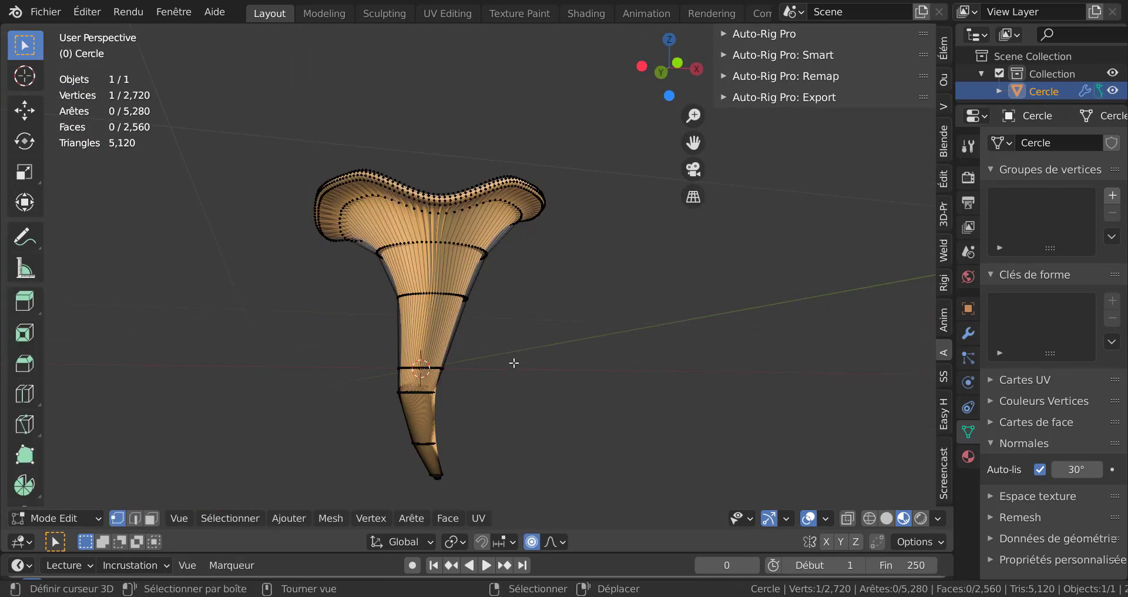
pyautogui.moveTo(513, 360); pyautogui.dragTo(502, 378, button='middle')
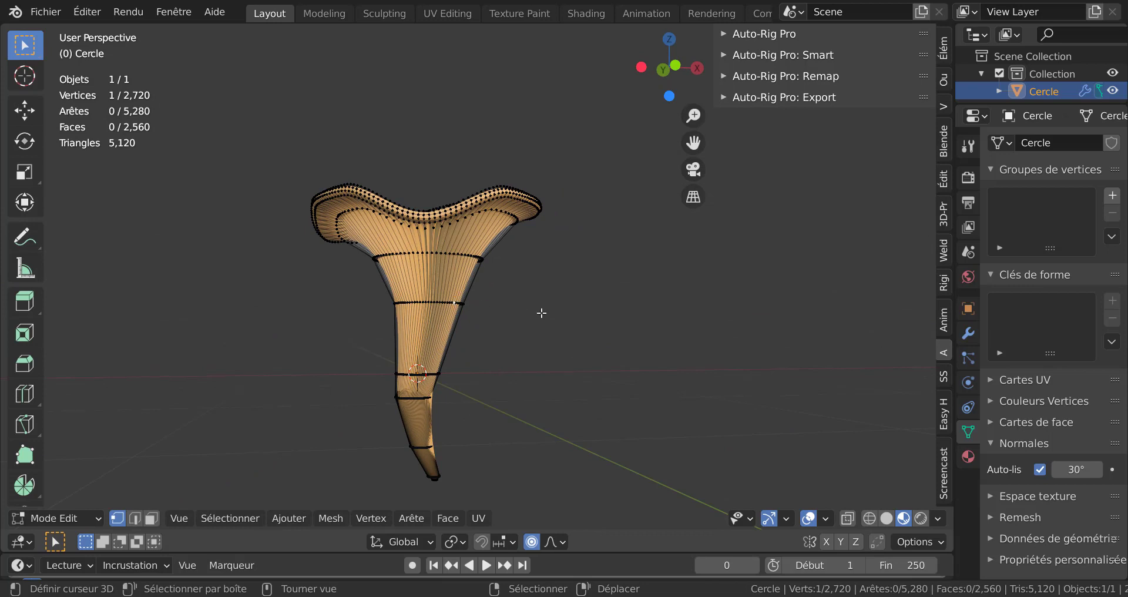
pyautogui.press('KP_1')
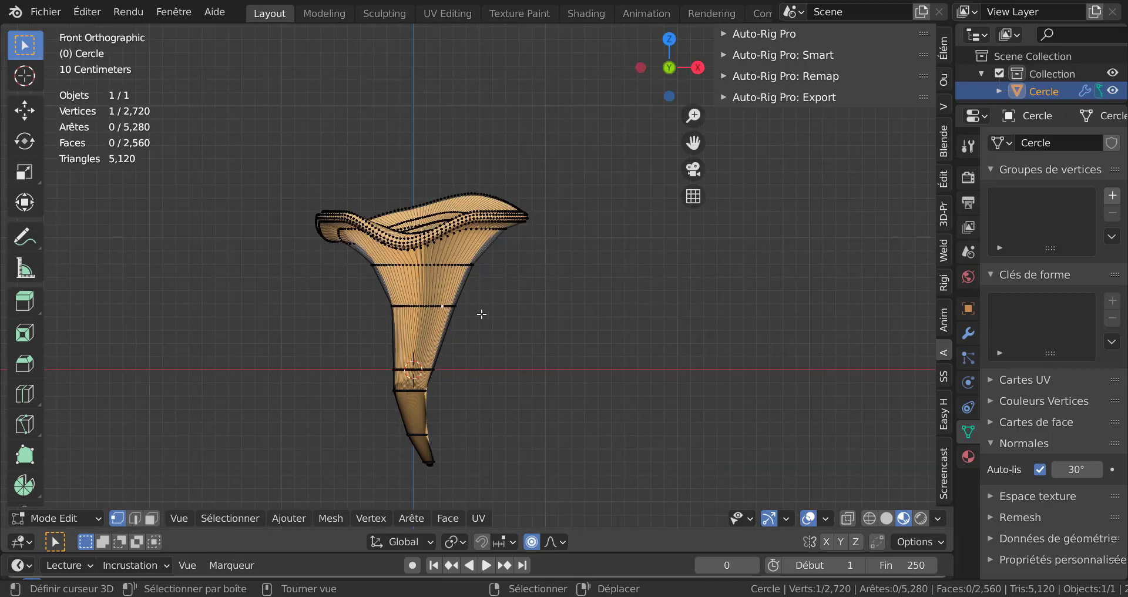
pyautogui.press('g')
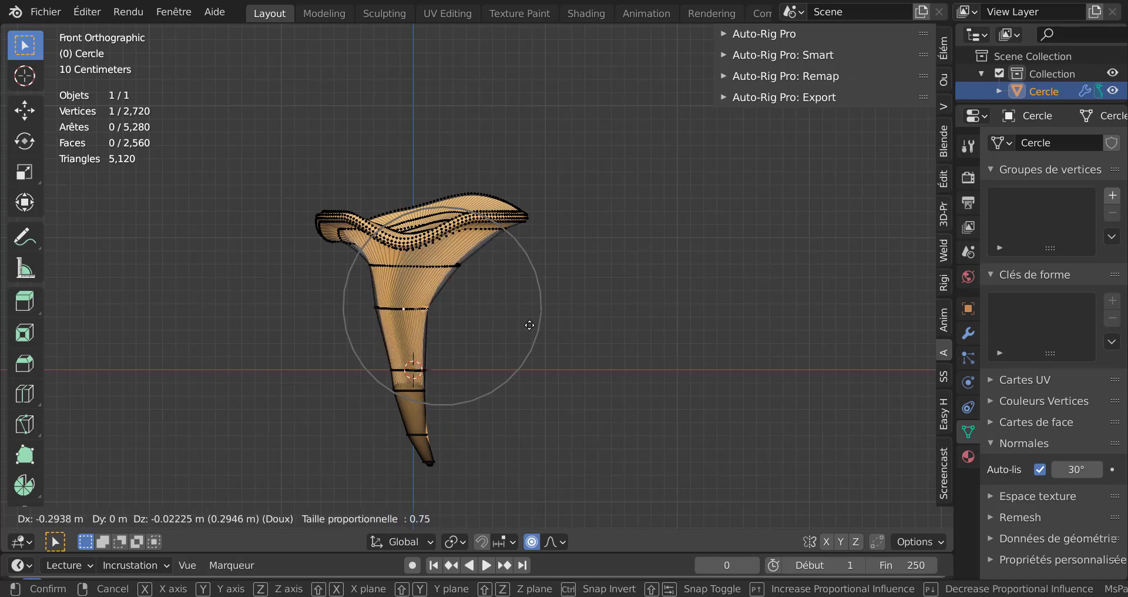
pyautogui.rightClick(556, 335)
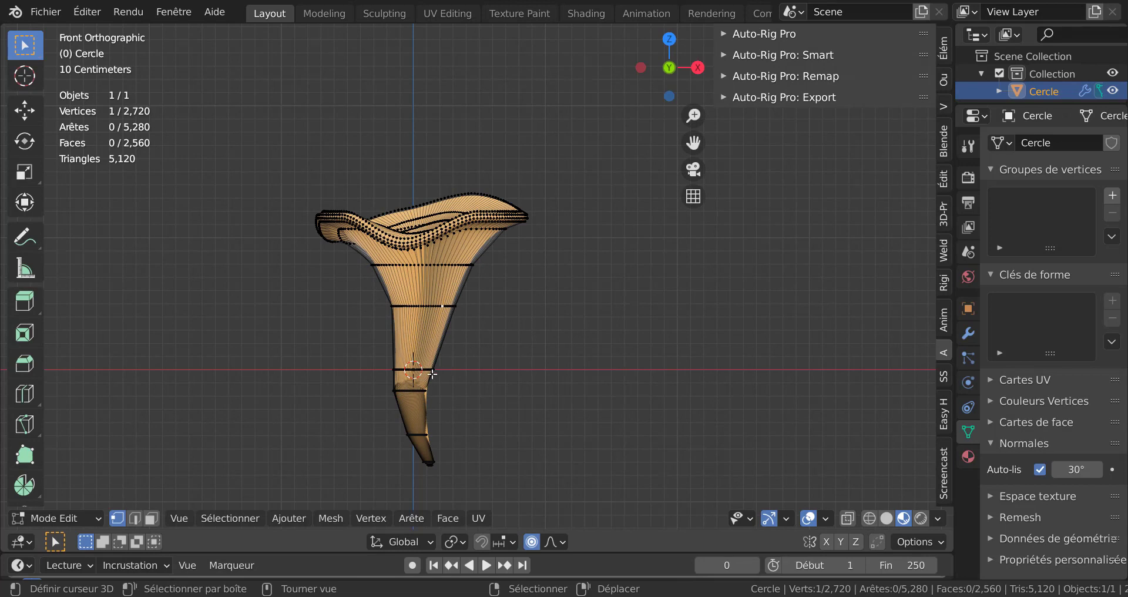
# Insert one edge loop around the pleated underside of the cap, sliding it outward toward the rim.
pyautogui.press('Tab')
pyautogui.scroll(3, 456, 338)
pyautogui.moveTo(456, 338); pyautogui.dragTo(416, 304, button='middle')
pyautogui.scroll(-3, 607, 327)
pyautogui.press('Tab')
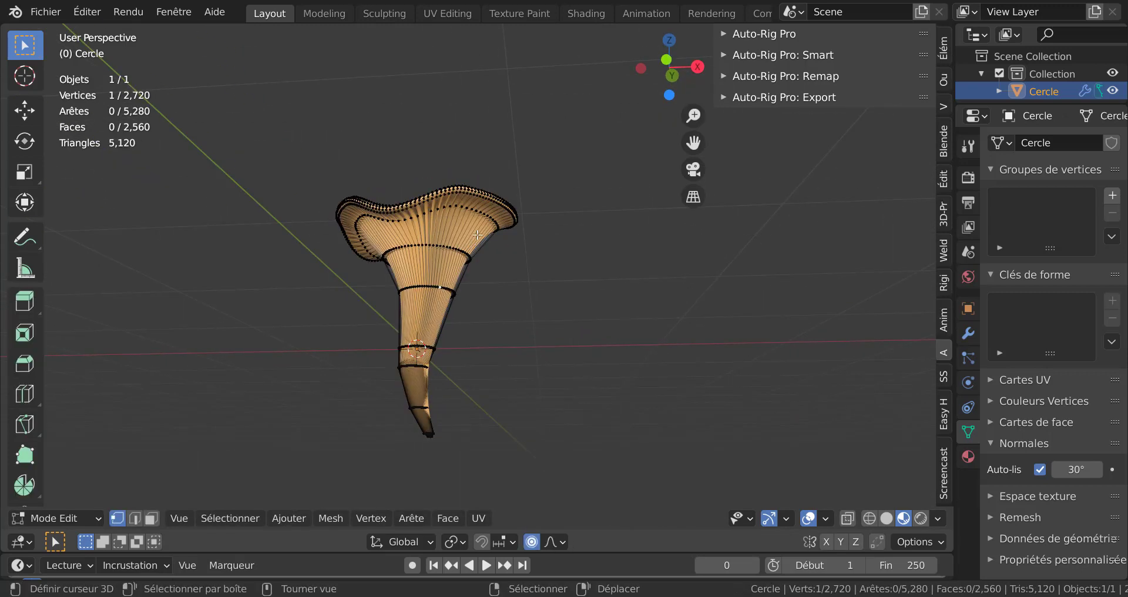
pyautogui.moveTo(497, 249); pyautogui.dragTo(476, 261, button='middle')
pyautogui.scroll(3, 477, 260)
pyautogui.press('ctrl')
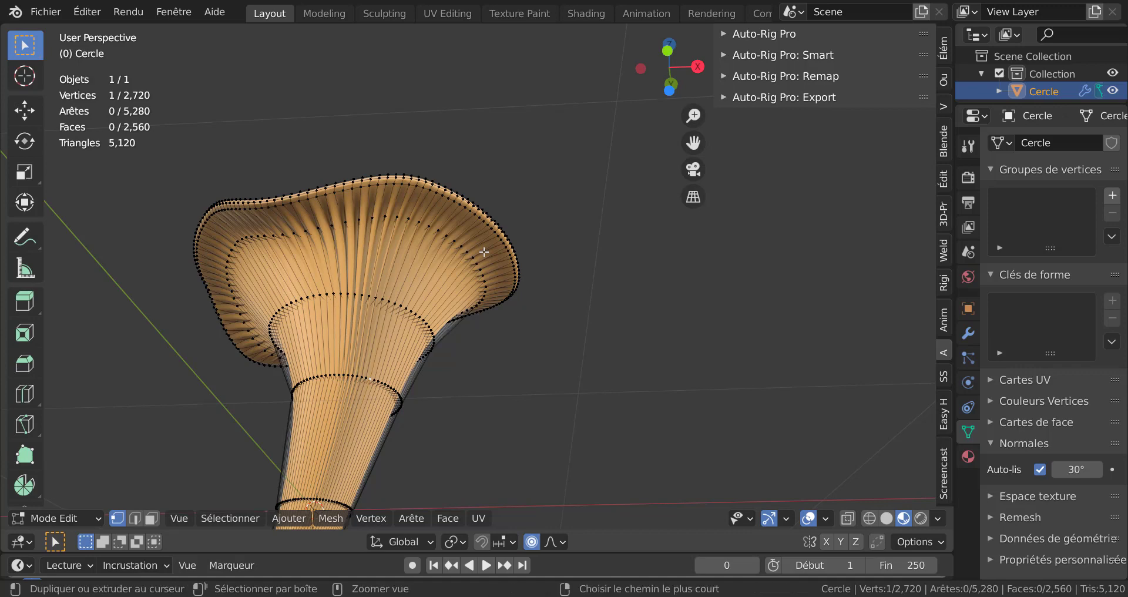
pyautogui.hotkey('ctrl', 'r')
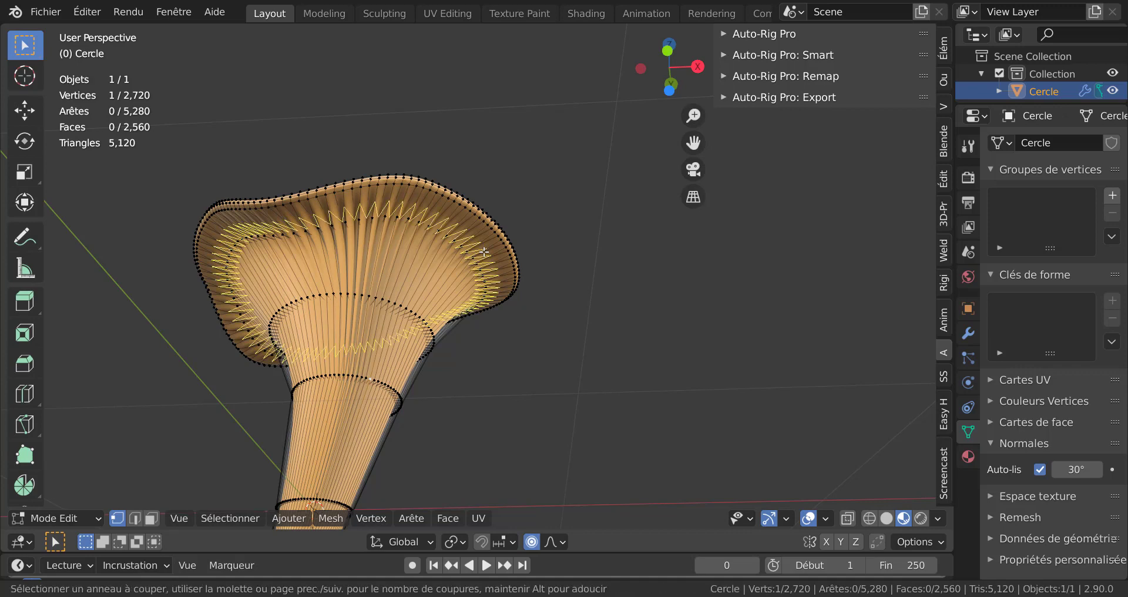
pyautogui.click(483, 252)
pyautogui.moveTo(484, 251); pyautogui.dragTo(511, 221)
pyautogui.click(512, 221)
# Return to Object Mode, switch to the Shading workspace and enlarge the node editor upward and sideways.
pyautogui.press('Tab')
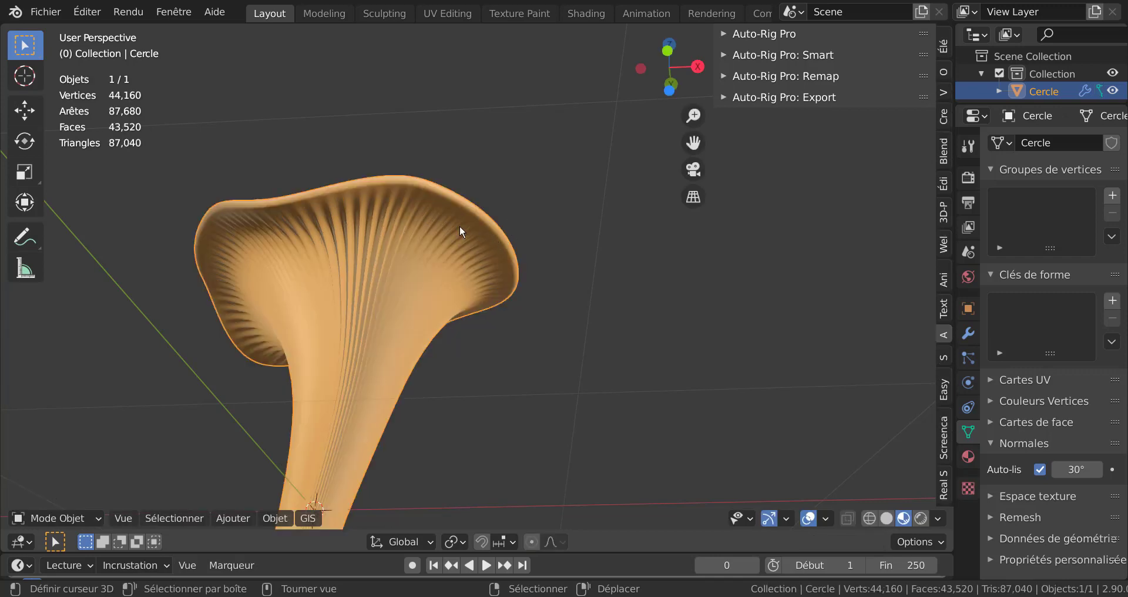
pyautogui.moveTo(435, 231); pyautogui.dragTo(485, 203, button='middle')
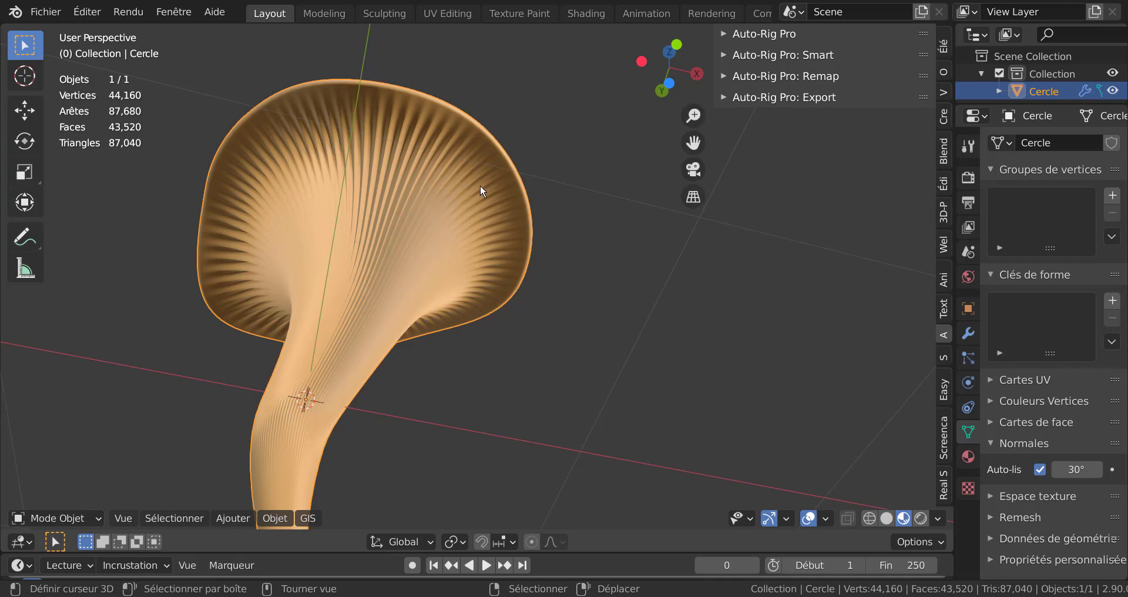
pyautogui.moveTo(482, 191); pyautogui.dragTo(405, 351, button='middle')
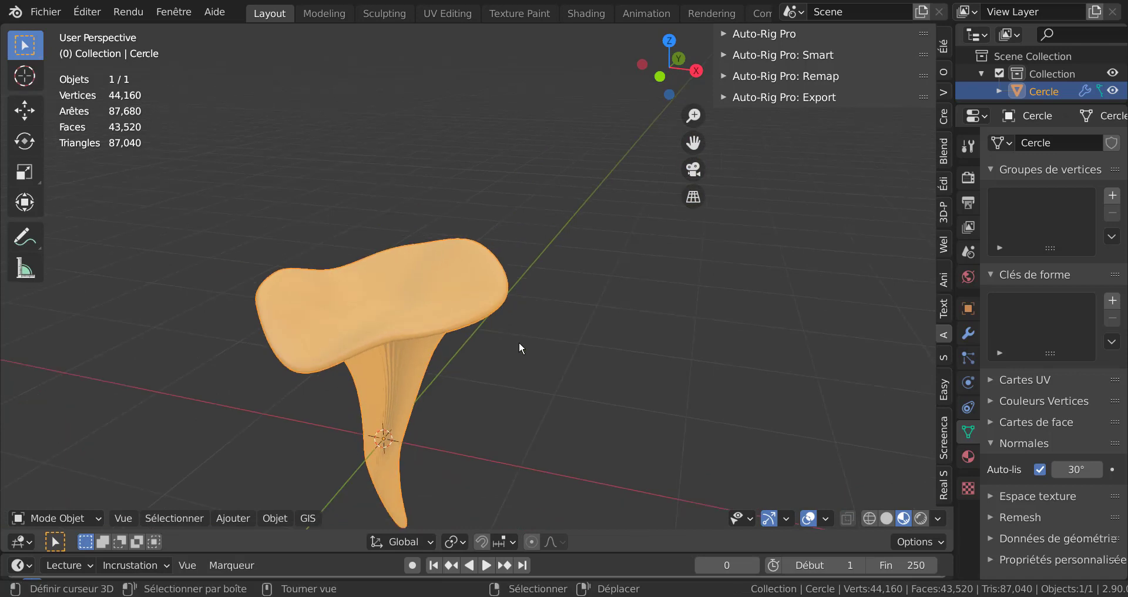
pyautogui.moveTo(520, 344)
pyautogui.mouseDown(button='middle')
pyautogui.moveTo(577, 411)
pyautogui.moveTo(513, 450)
pyautogui.moveTo(521, 411)
pyautogui.moveTo(575, 334)
pyautogui.moveTo(573, 348)
pyautogui.mouseUp(button='middle')
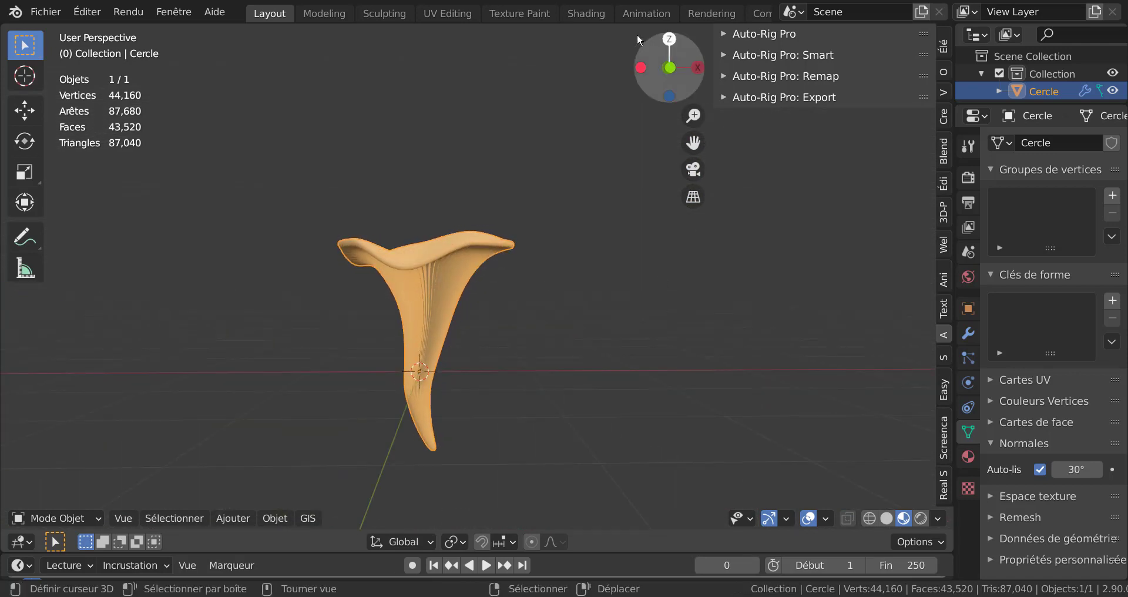
pyautogui.click(584, 13)
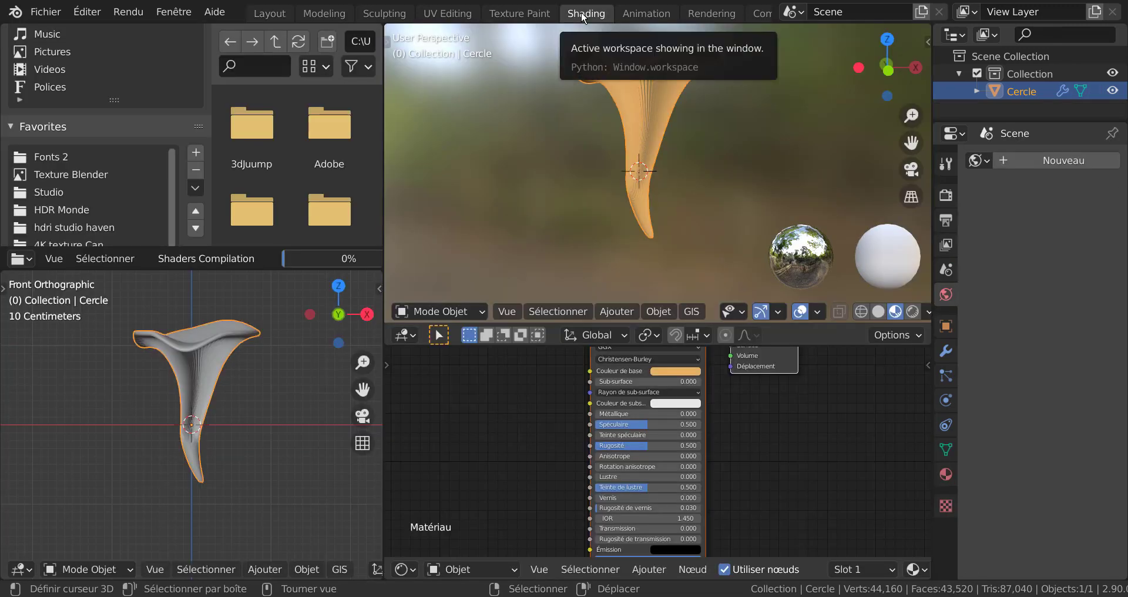
pyautogui.moveTo(837, 346); pyautogui.dragTo(837, 220)
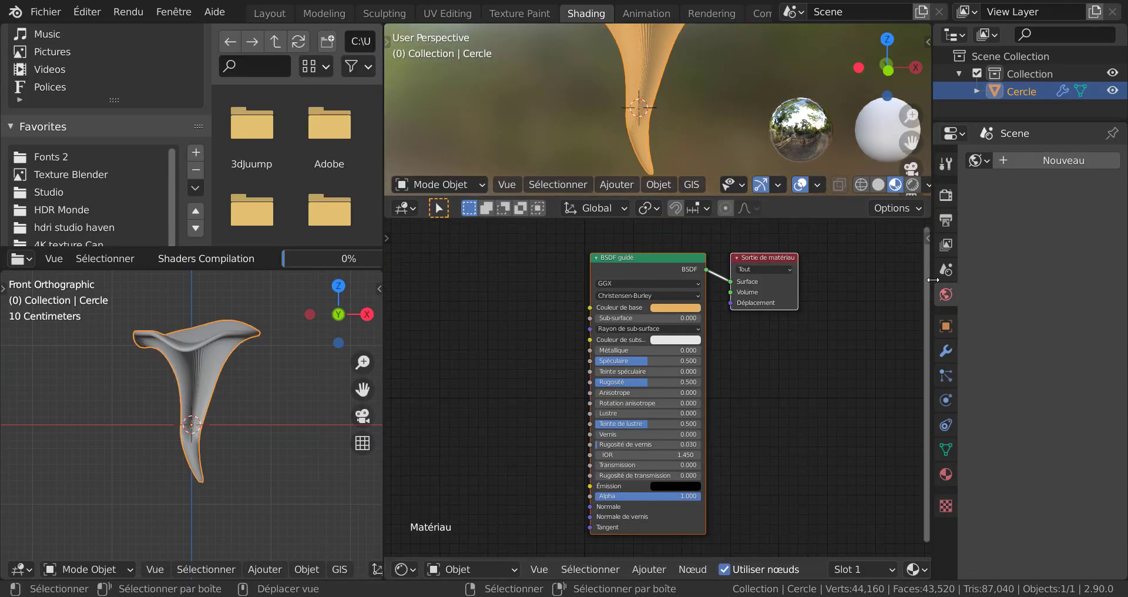
pyautogui.moveTo(933, 280); pyautogui.dragTo(1043, 281)
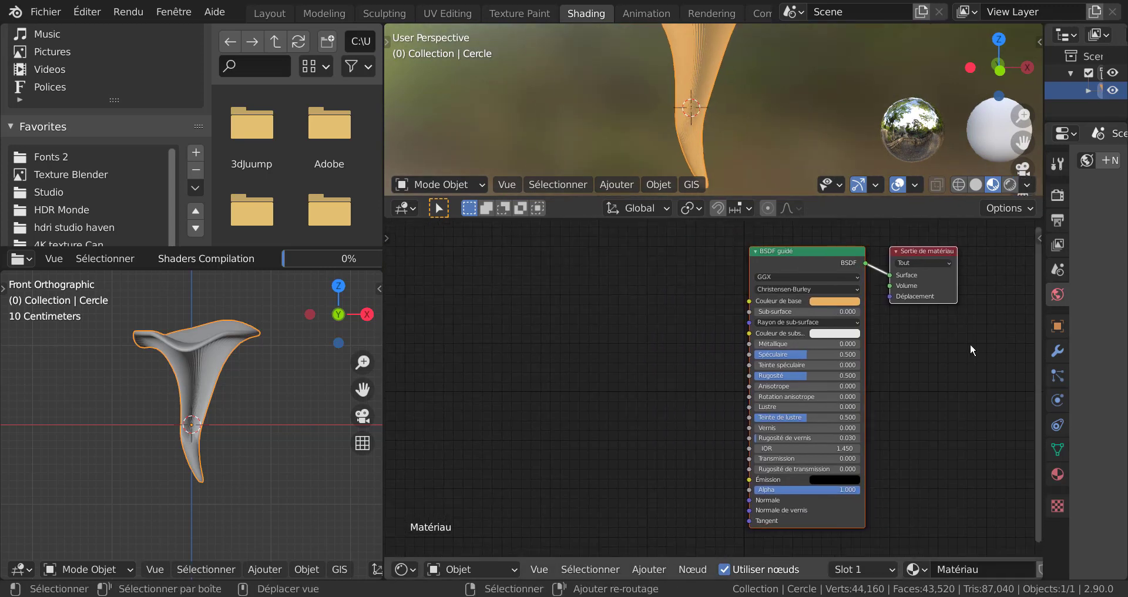
# Add a Color Ramp node (Dégradé de couleurs) in front of the material's Principled BSDF (BSDF guidé).
pyautogui.click(652, 570)
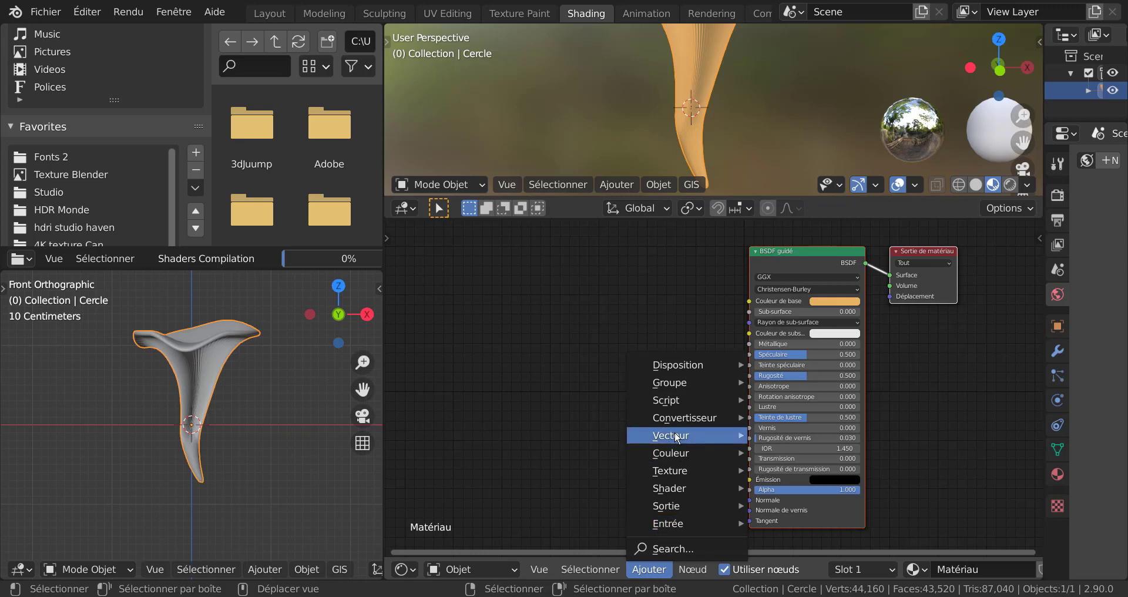
pyautogui.moveTo(677, 420)
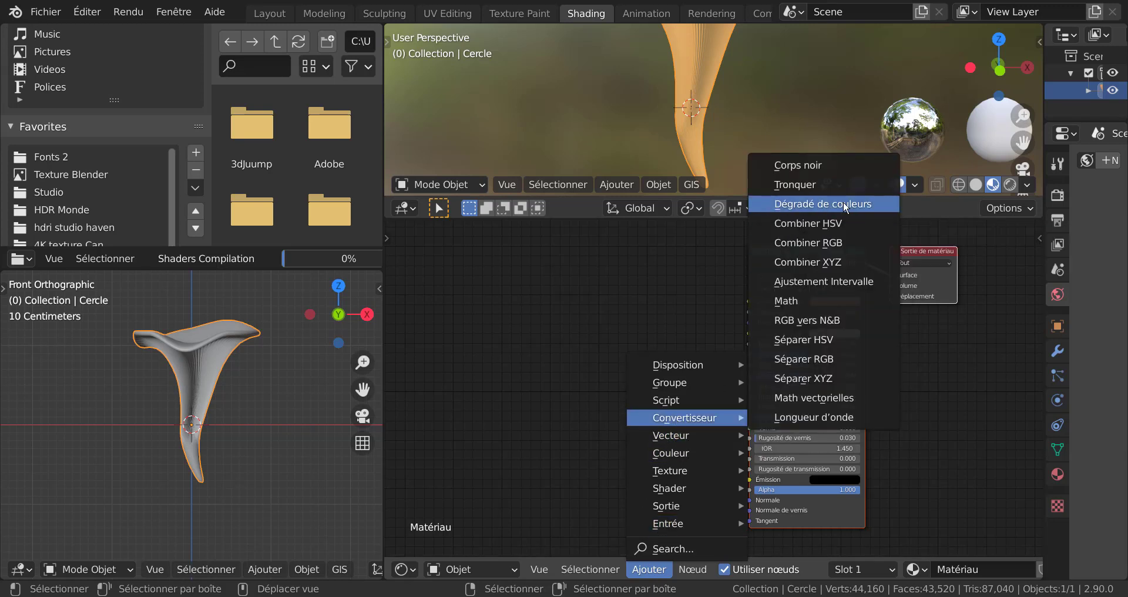
pyautogui.click(823, 204)
pyautogui.click(590, 272)
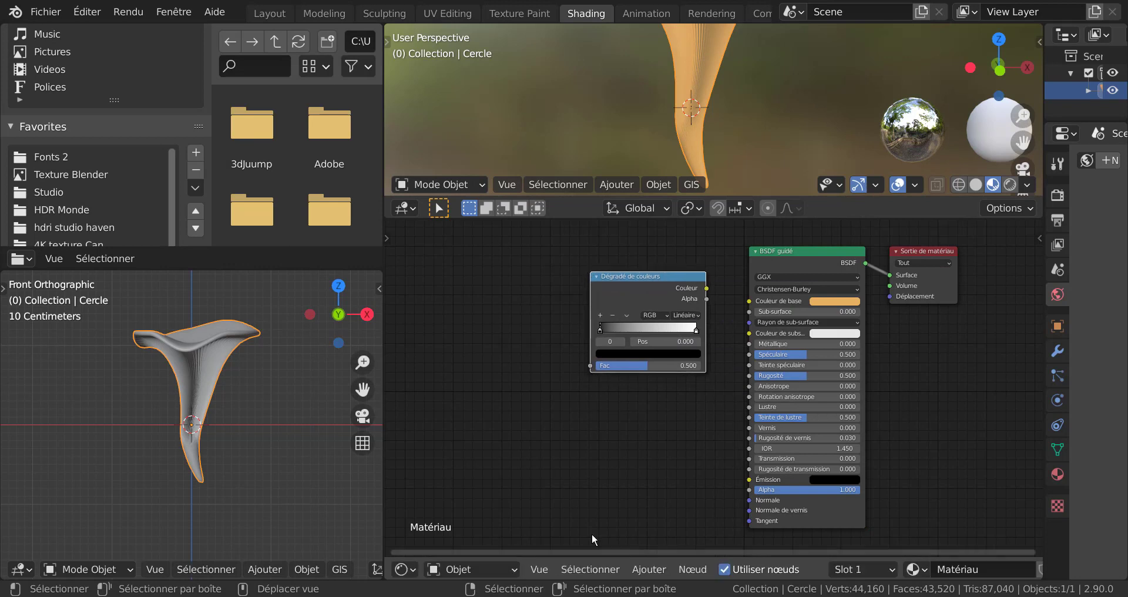
# Add a Texture Coordinate node (Coordonnées de texture) before the color ramp, leaving a gap between them for another node.
pyautogui.click(651, 572)
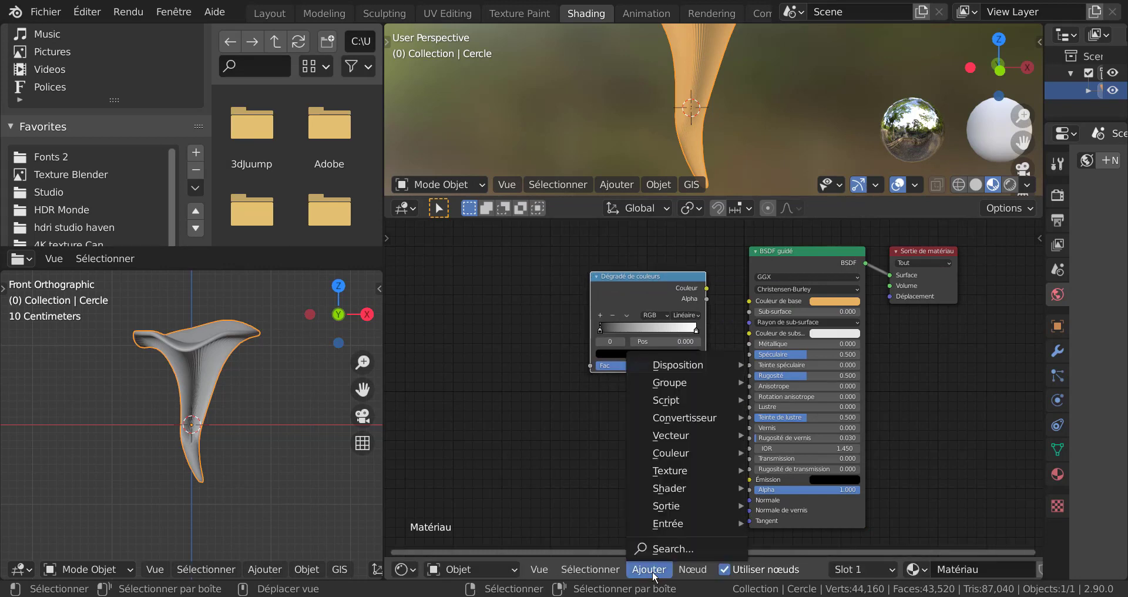
pyautogui.moveTo(660, 528)
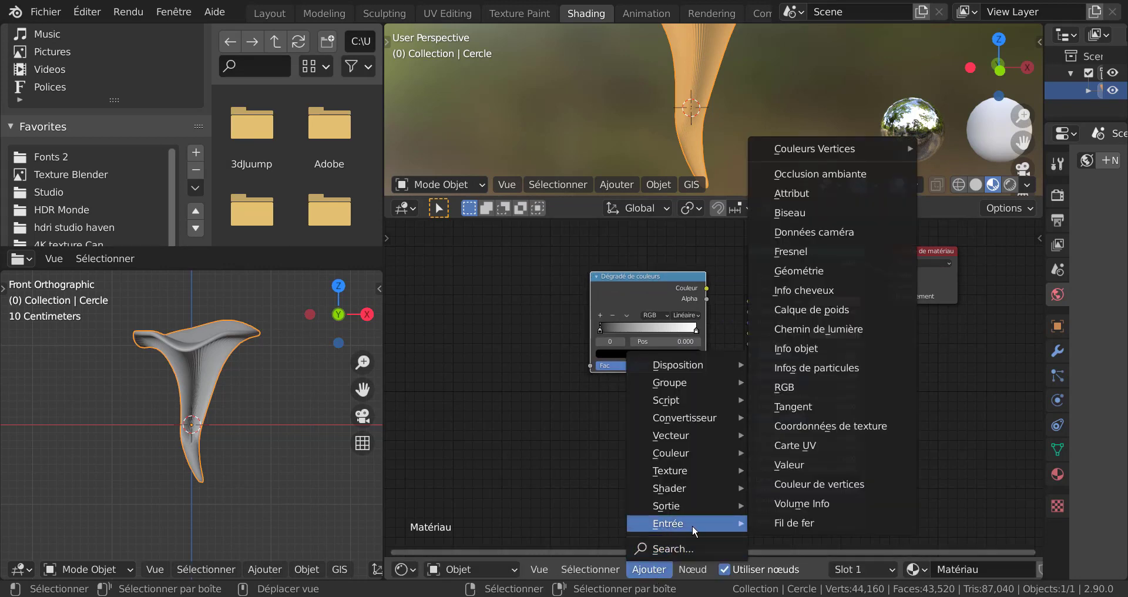
pyautogui.click(841, 427)
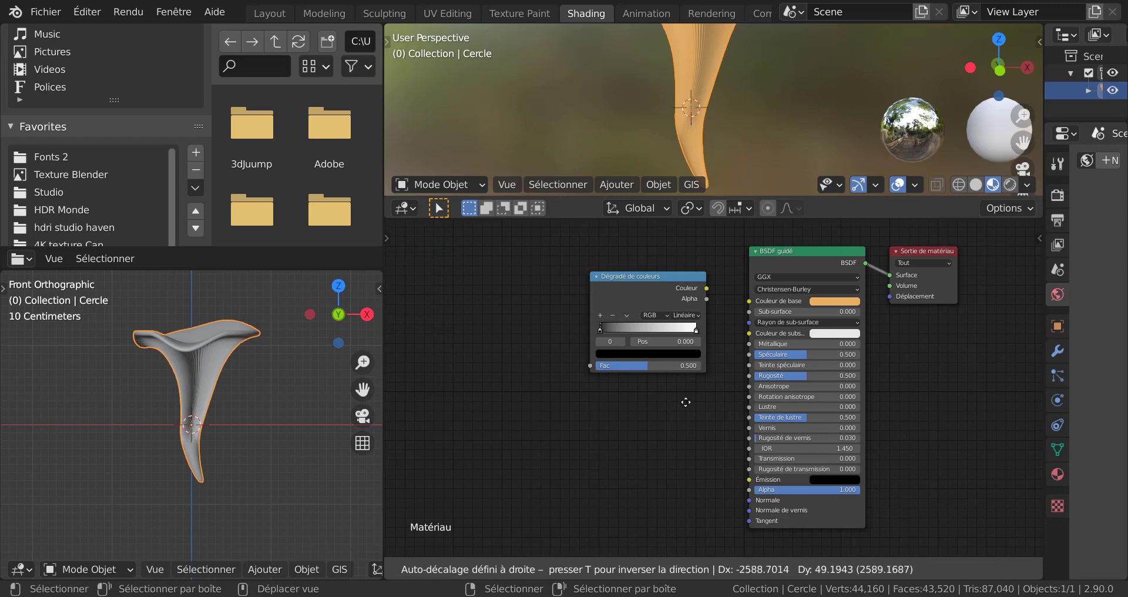
pyautogui.click(499, 368)
pyautogui.scroll(-2, 506, 389)
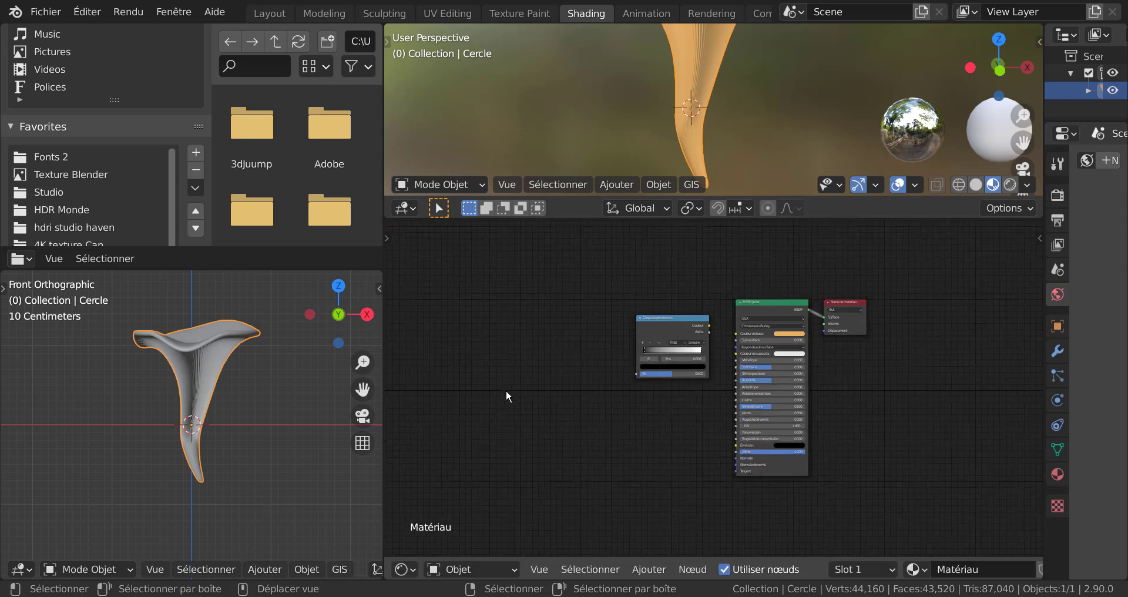
pyautogui.scroll(-3, 506, 389)
pyautogui.press('g')
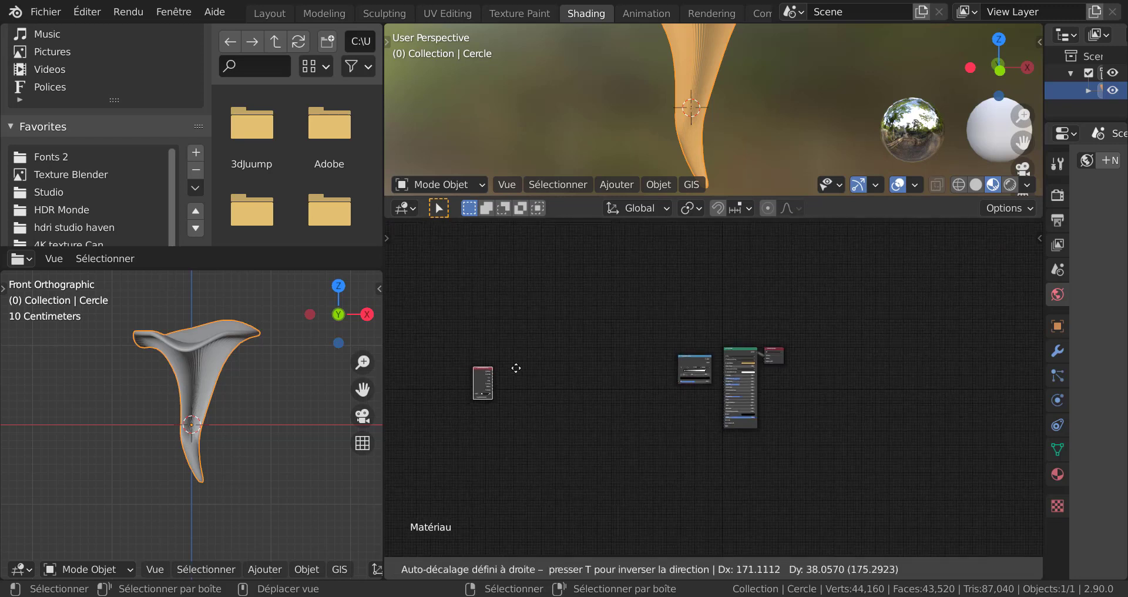
pyautogui.click(645, 383)
pyautogui.scroll(2, 657, 418)
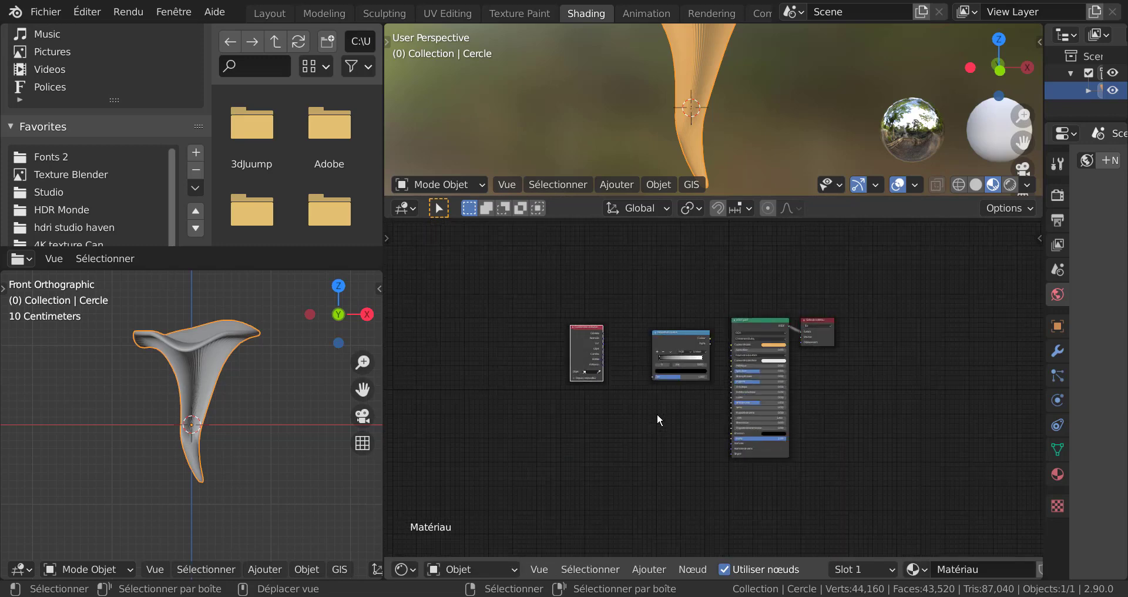
pyautogui.scroll(2, 659, 420)
pyautogui.moveTo(660, 418); pyautogui.dragTo(733, 448, button='middle')
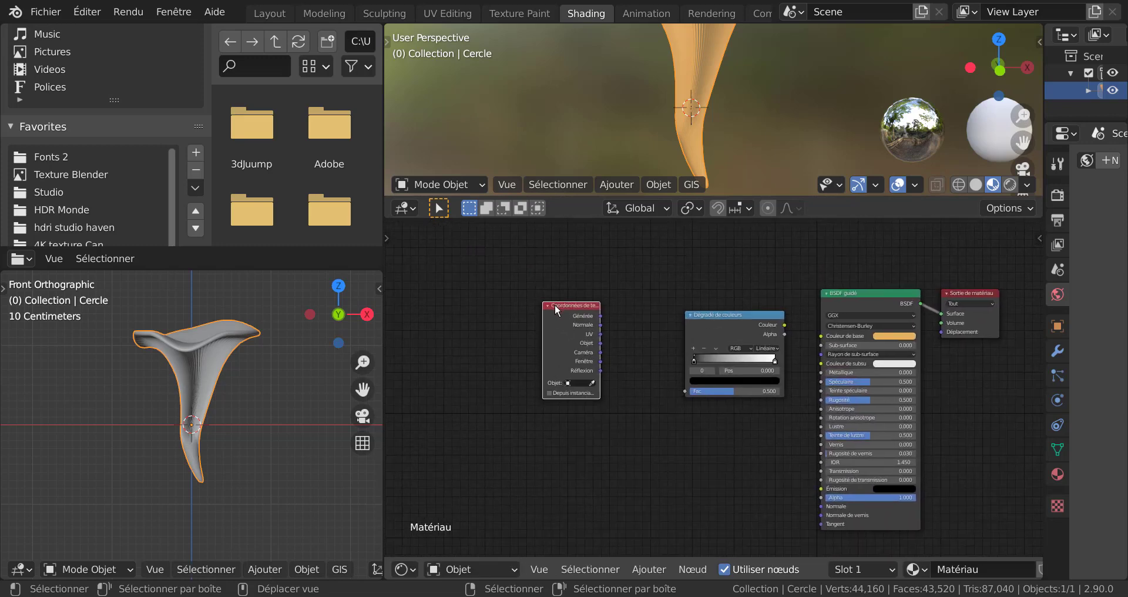
pyautogui.moveTo(558, 311); pyautogui.dragTo(538, 313)
# Add a Mapping node (Placage) between the Texture Coordinate node and the color ramp.
pyautogui.click(649, 569)
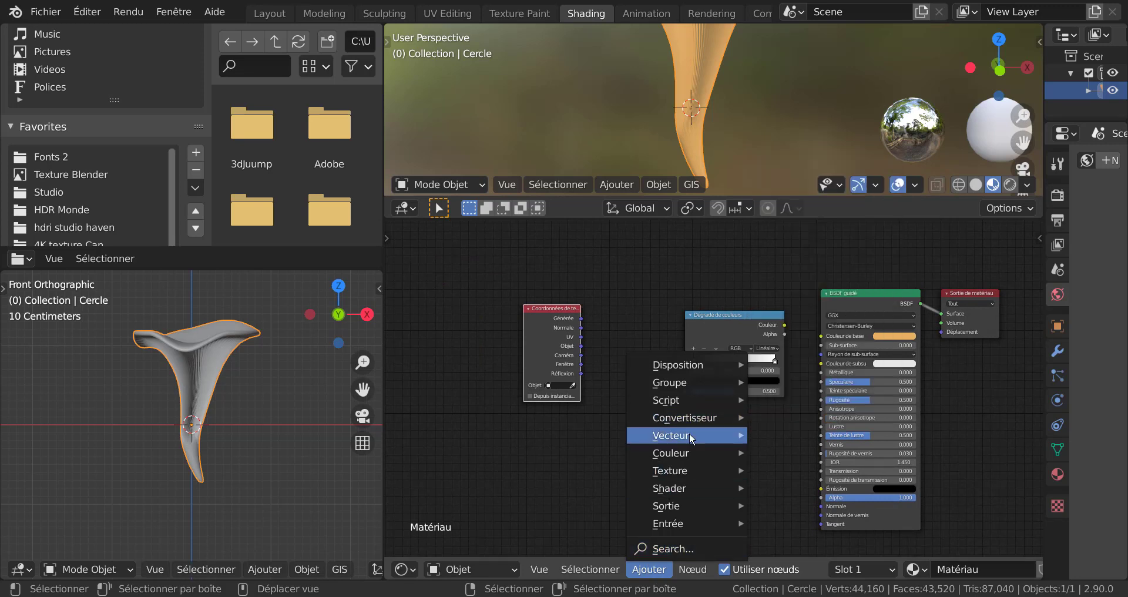
pyautogui.moveTo(692, 438)
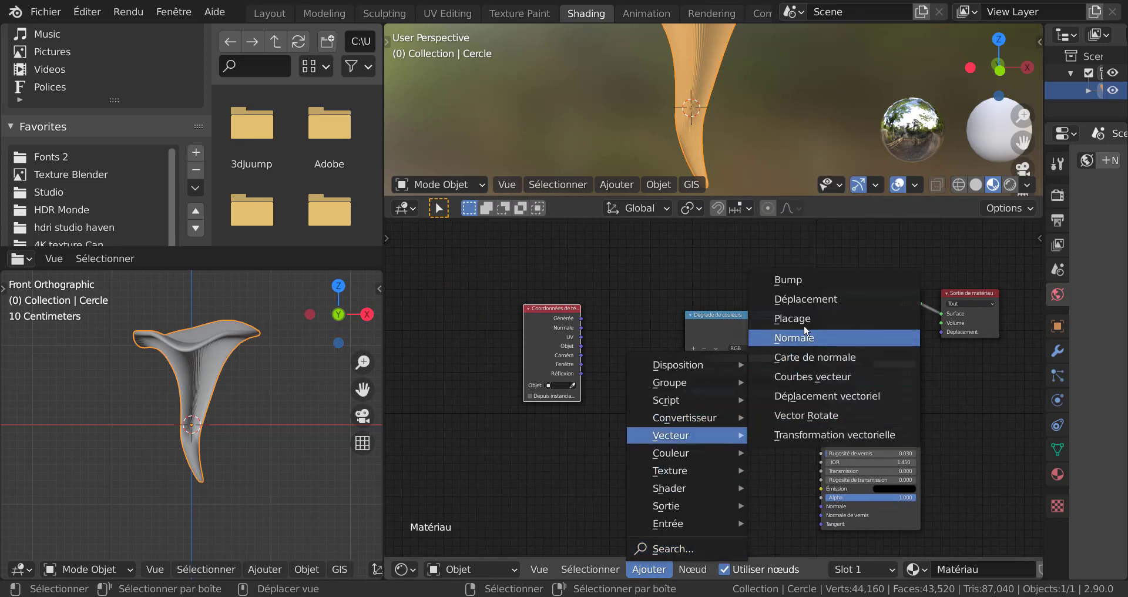
pyautogui.click(807, 321)
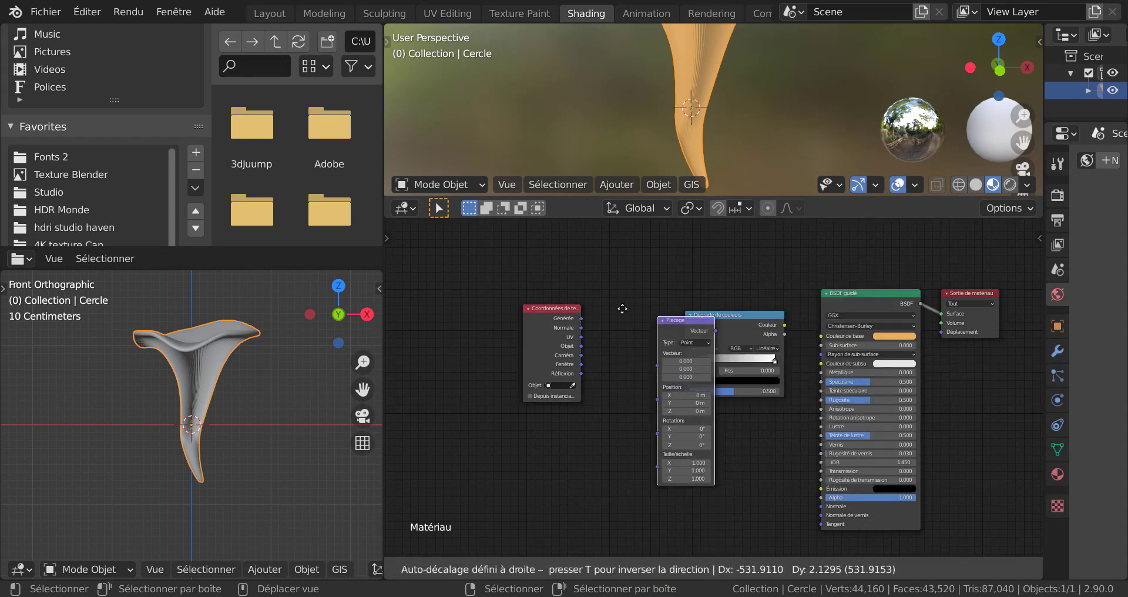
pyautogui.click(602, 306)
# Add a Bump node and place it below the color ramp, beside the lower part of the Principled BSDF.
pyautogui.moveTo(756, 495); pyautogui.dragTo(701, 495, button='middle')
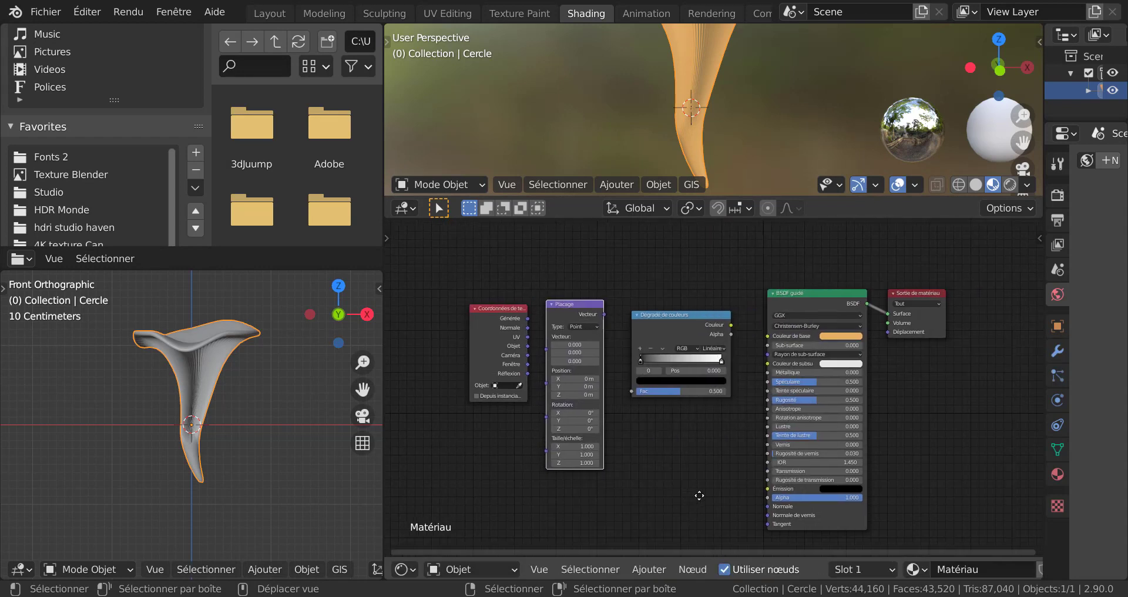
pyautogui.click(641, 570)
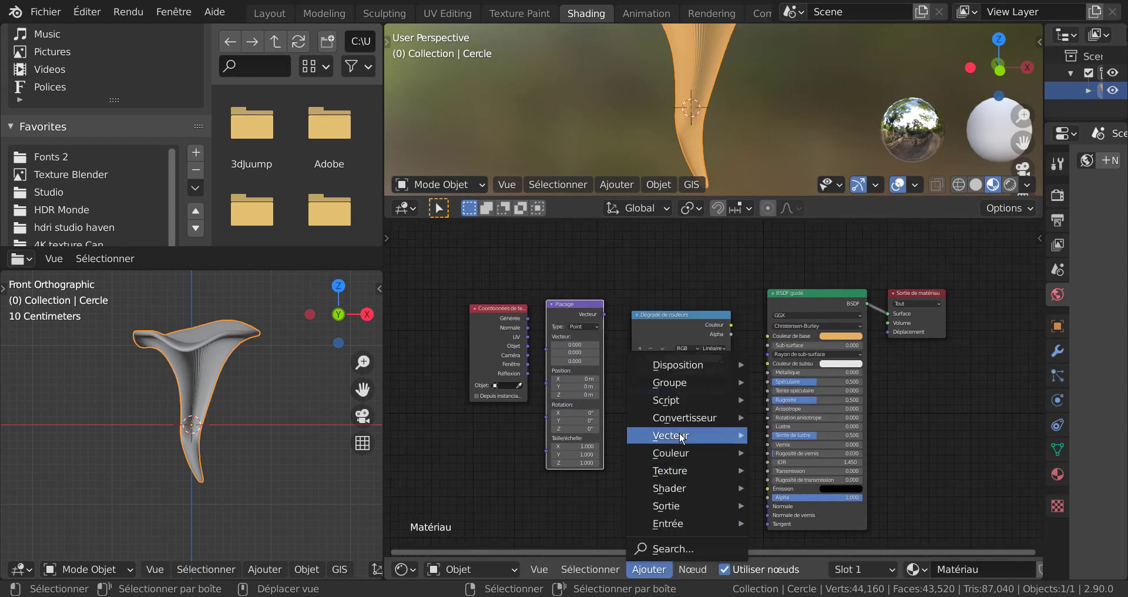
pyautogui.moveTo(682, 438)
pyautogui.click(788, 281)
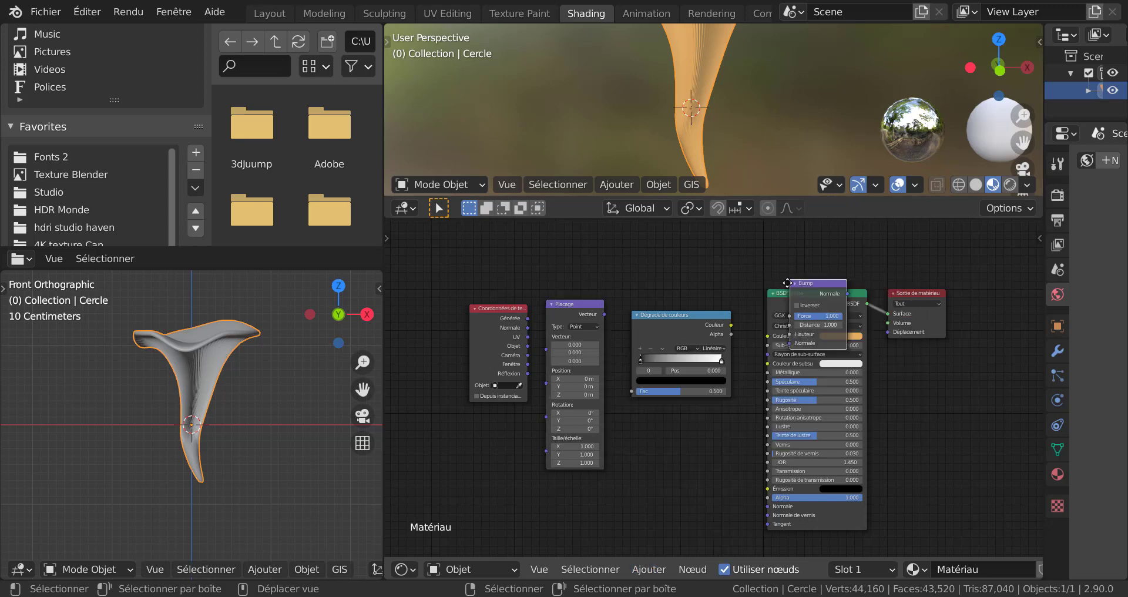
pyautogui.click(702, 477)
# Add a Voronoi Texture node (Texture voronoï) before the Bump node and shift the Bump node slightly down beside it.
pyautogui.moveTo(584, 518); pyautogui.dragTo(666, 396, button='middle')
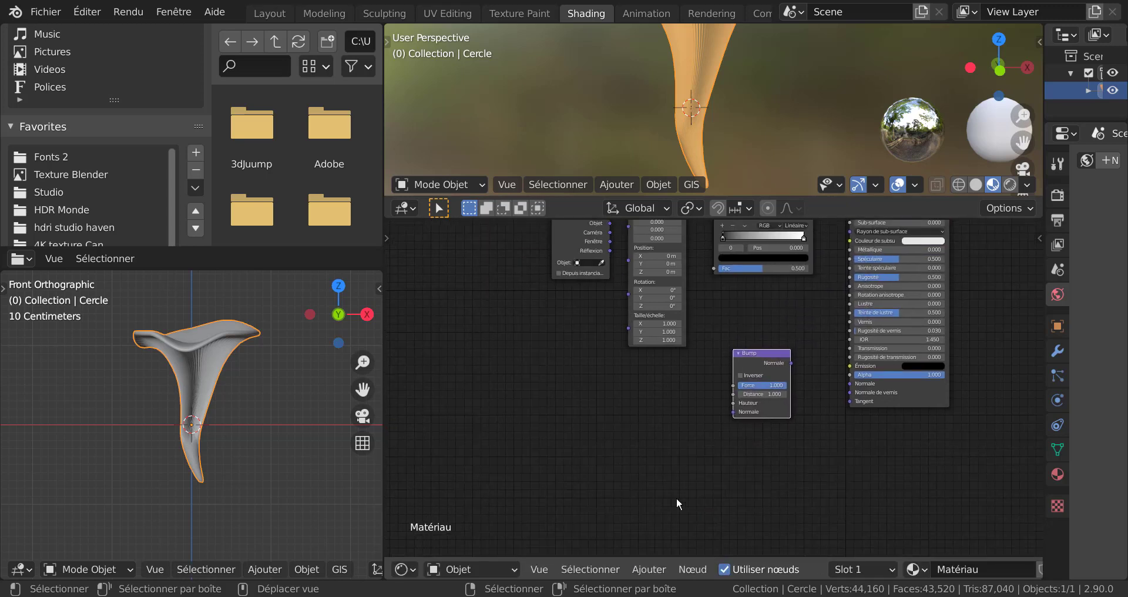
pyautogui.click(652, 569)
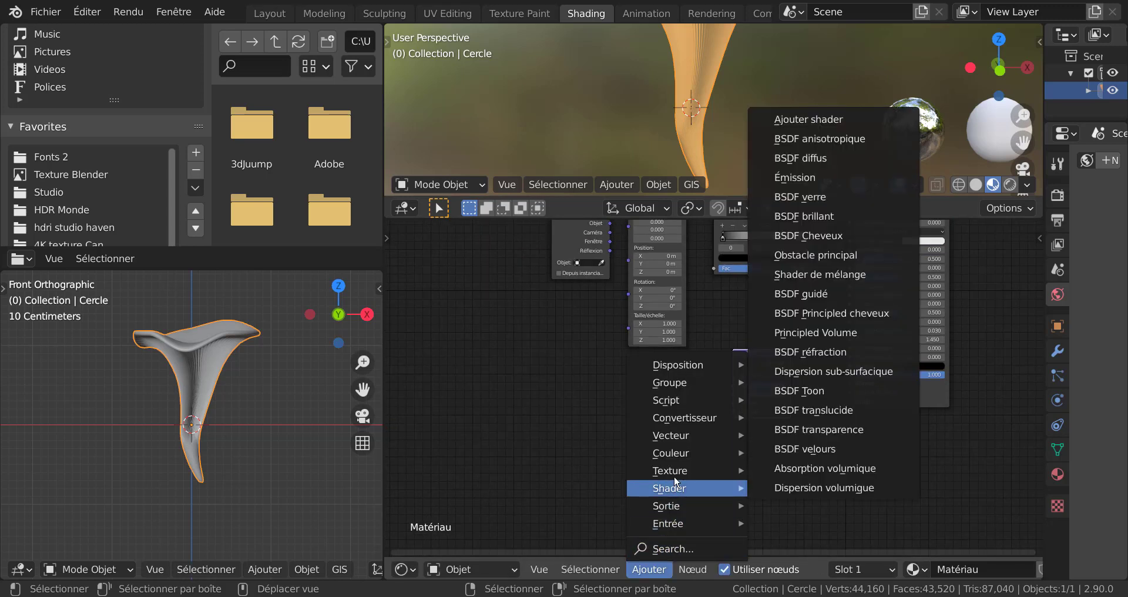
pyautogui.moveTo(676, 472)
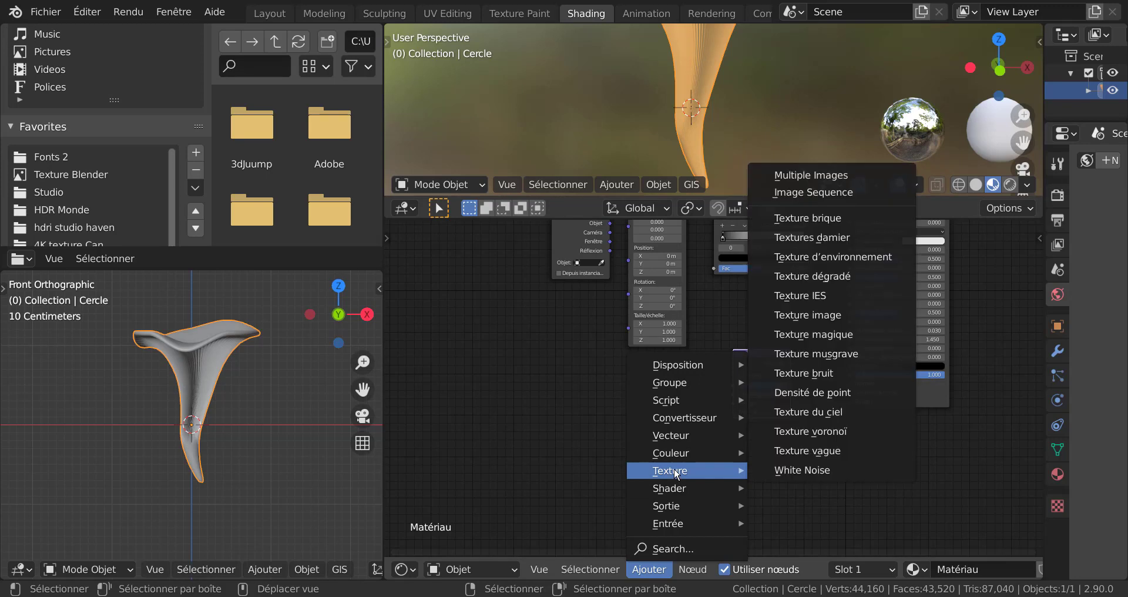
pyautogui.click(806, 432)
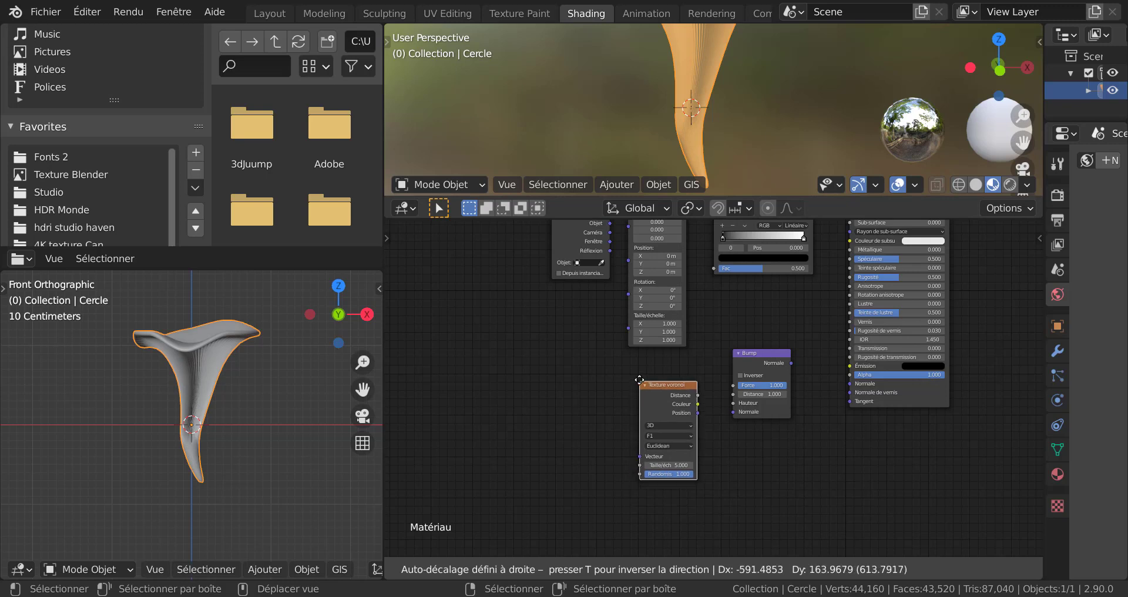
pyautogui.click(640, 378)
pyautogui.moveTo(754, 356); pyautogui.dragTo(760, 381)
# Link the Generated (Générée) coordinates to the Mapping node's Vector input, and the Mapping output to the color ramp's Fac.
pyautogui.moveTo(742, 309); pyautogui.dragTo(748, 434, button='middle')
pyautogui.moveTo(587, 313); pyautogui.dragTo(635, 358)
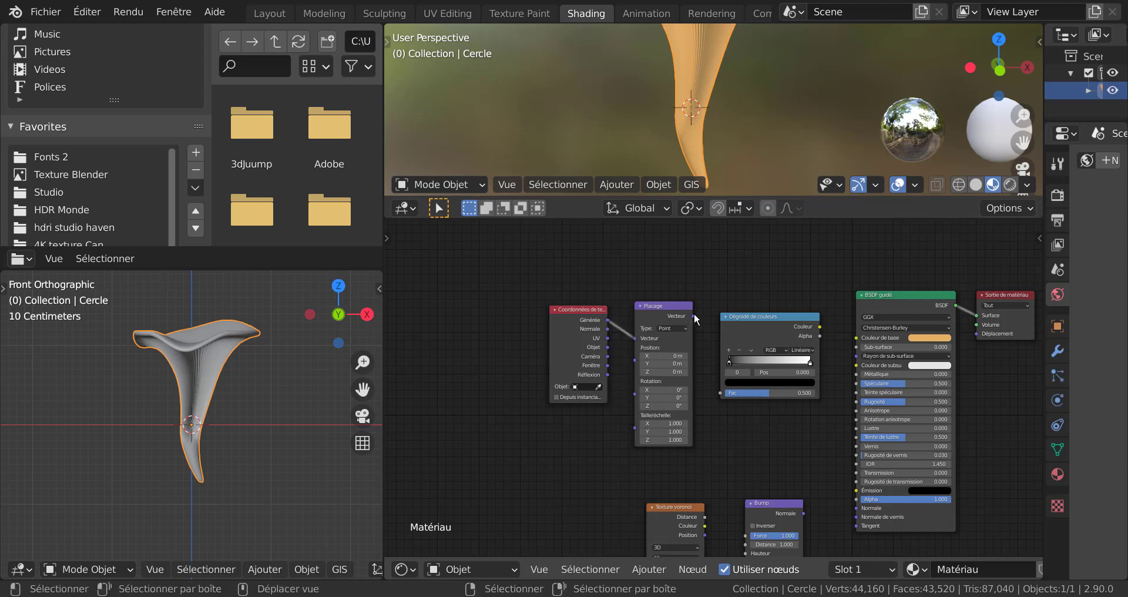
pyautogui.moveTo(693, 316); pyautogui.dragTo(731, 287)
pyautogui.moveTo(711, 369); pyautogui.dragTo(723, 395)
pyautogui.moveTo(771, 433); pyautogui.dragTo(734, 432, button='middle')
pyautogui.scroll(5, 733, 437)
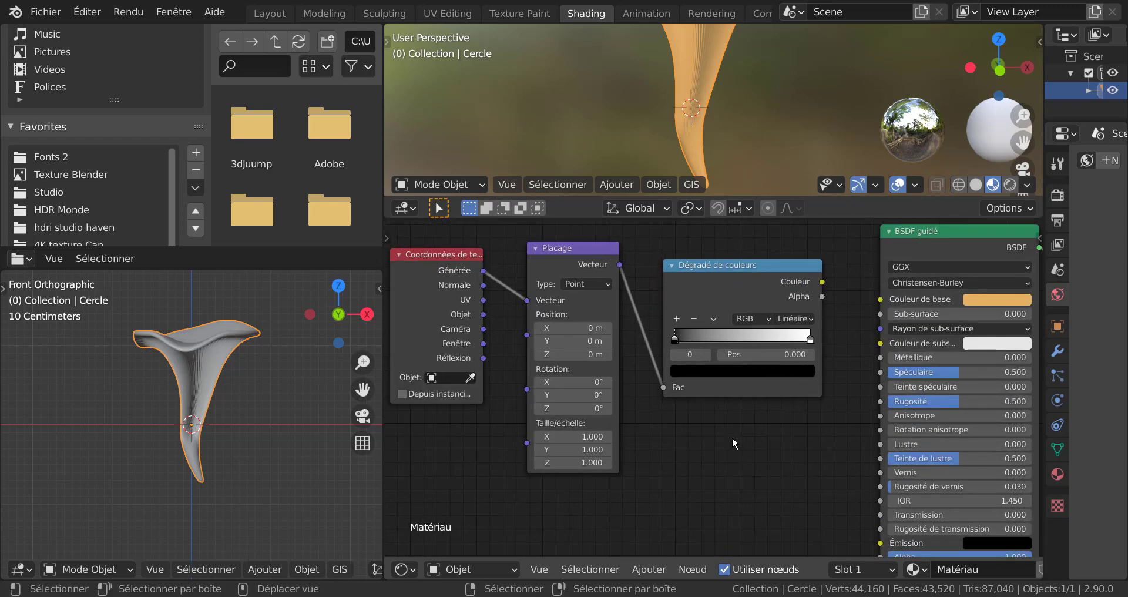
# Sample the Principled BSDF's orange base color into the ramp's first stop, and link the ramp's Color output to Base Color (Couleur de base).
pyautogui.click(718, 401)
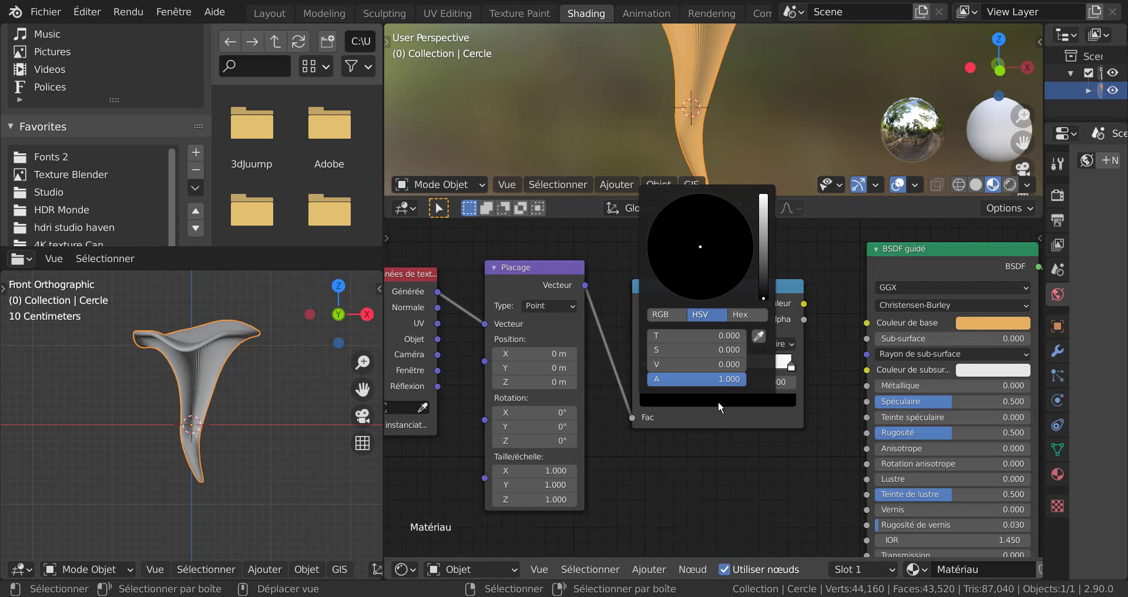
pyautogui.click(760, 337)
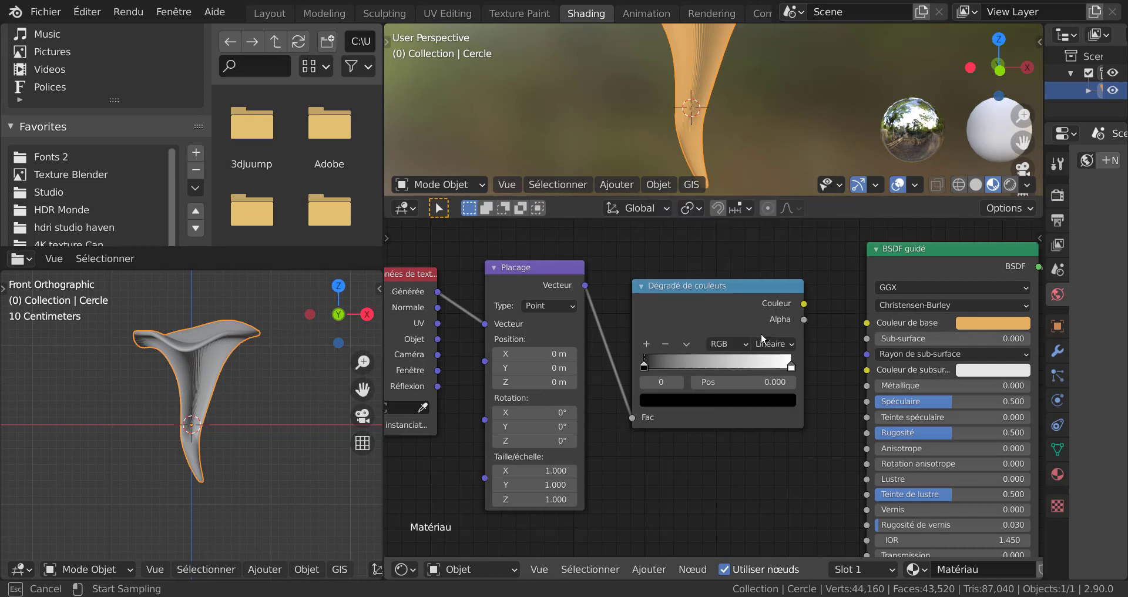
pyautogui.click(1000, 322)
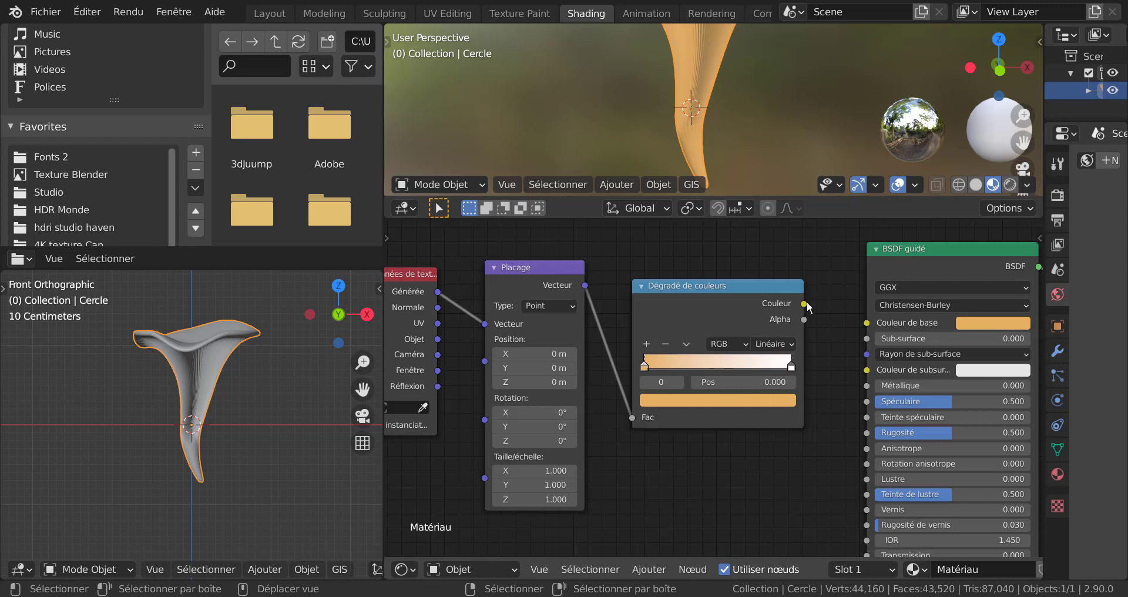
pyautogui.moveTo(814, 306); pyautogui.dragTo(863, 333)
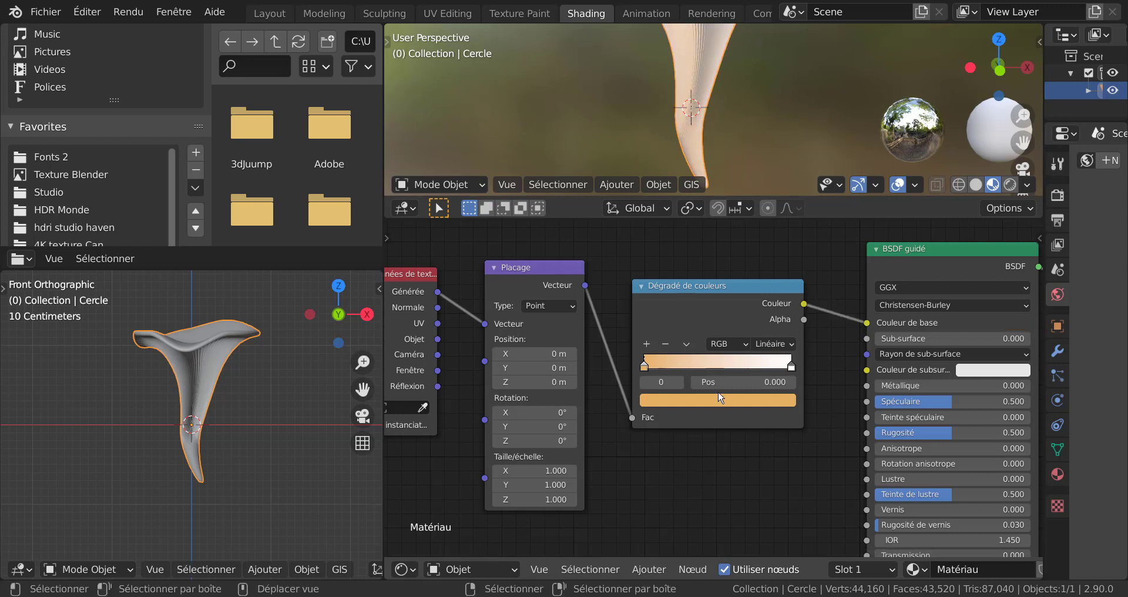
# Show the front viewport in material preview shading and orbit it to view the whole mushroom.
pyautogui.scroll(-4, 684, 82)
pyautogui.moveTo(637, 116); pyautogui.dragTo(693, 147, button='middle')
pyautogui.scroll(-2, 282, 573)
pyautogui.scroll(-20, 282, 573)
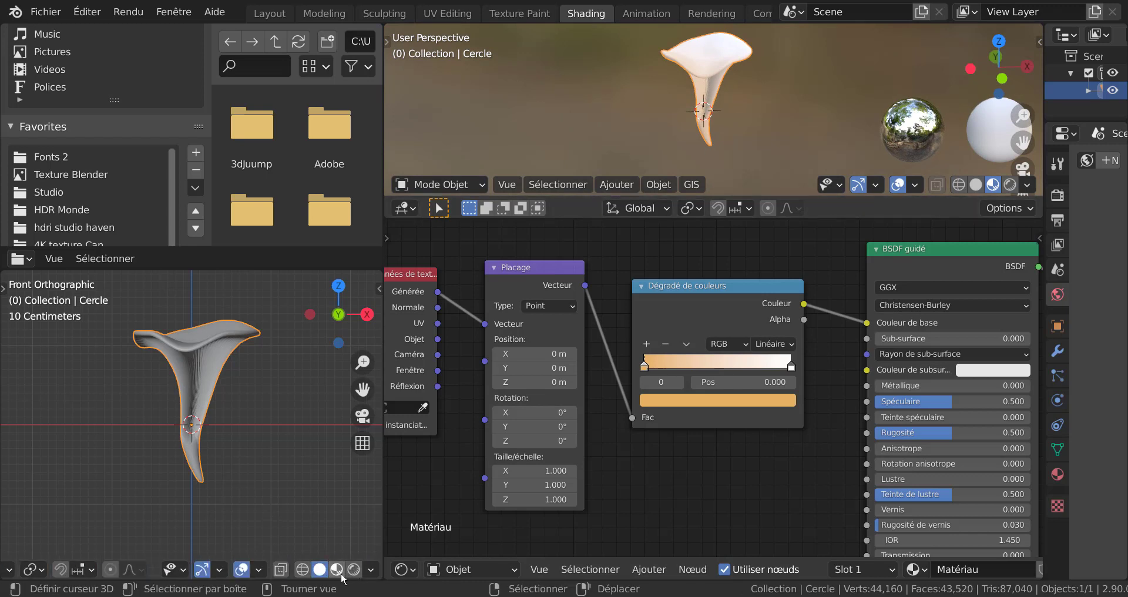
pyautogui.click(337, 569)
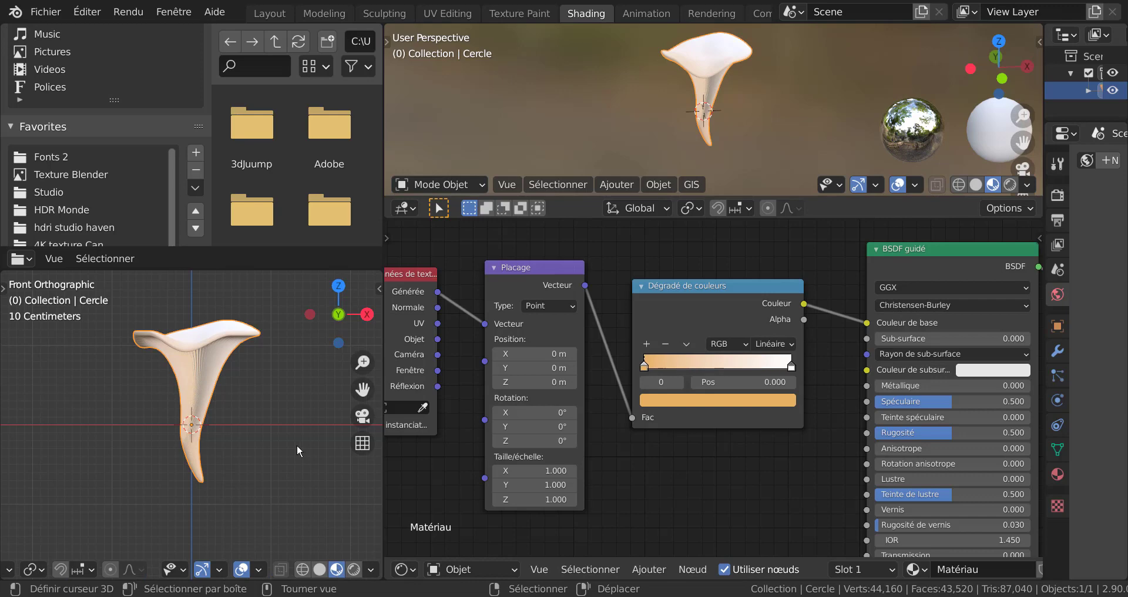
pyautogui.moveTo(297, 444)
pyautogui.mouseDown(button='middle')
pyautogui.moveTo(293, 502)
pyautogui.moveTo(249, 520)
pyautogui.moveTo(276, 520)
pyautogui.moveTo(372, 470)
pyautogui.moveTo(286, 443)
pyautogui.mouseUp(button='middle')
pyautogui.scroll(-2, 749, 498)
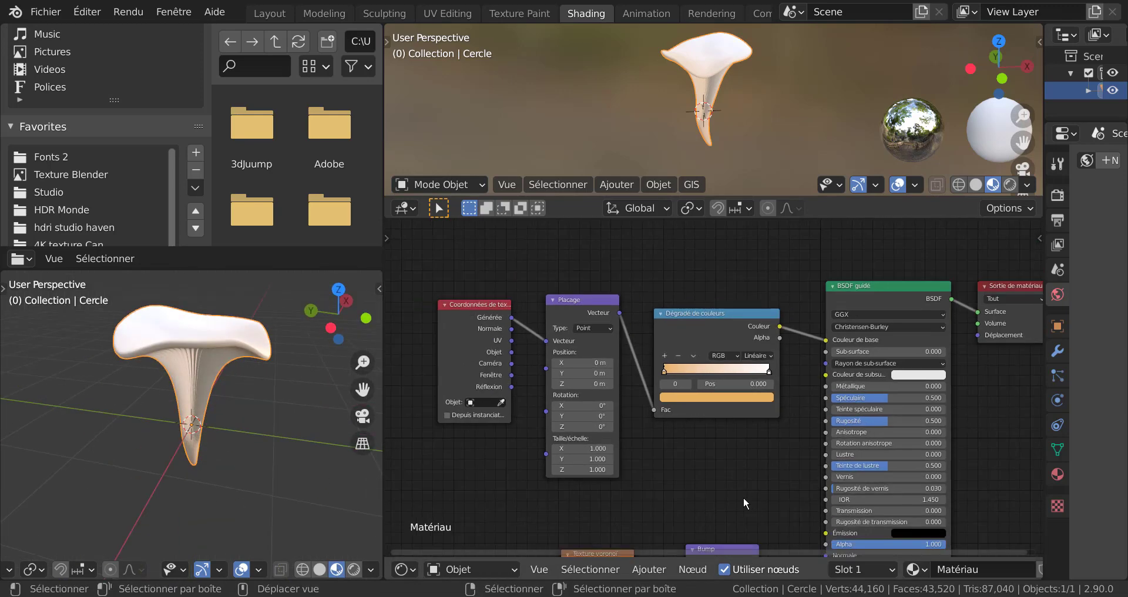
# Add a color ramp stop at position 0.500 and color it light peach-orange.
pyautogui.scroll(3, 720, 485)
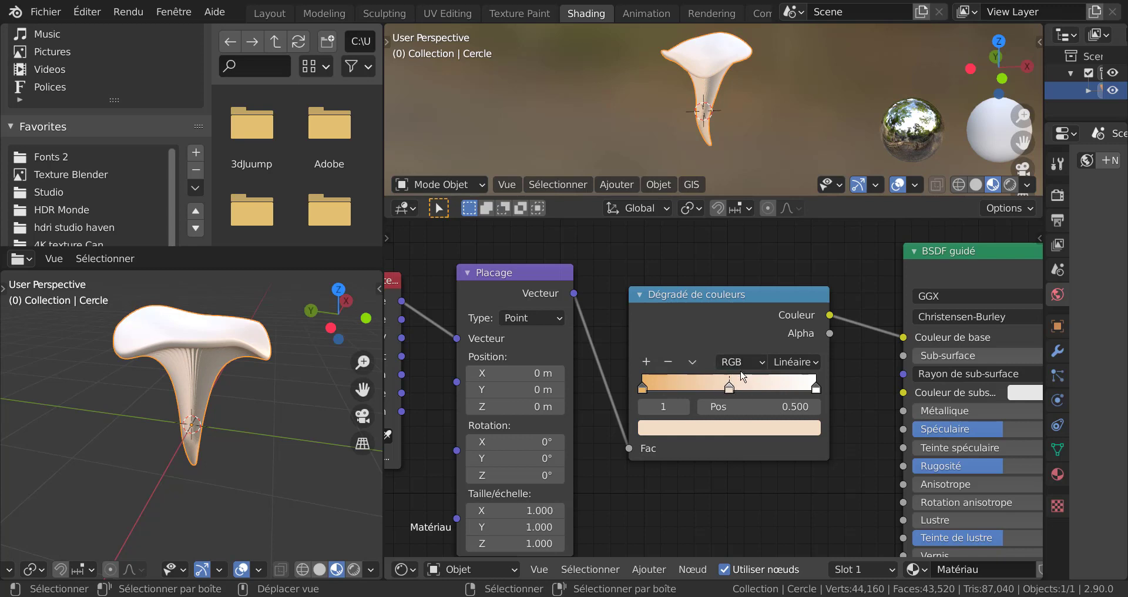
pyautogui.click(728, 434)
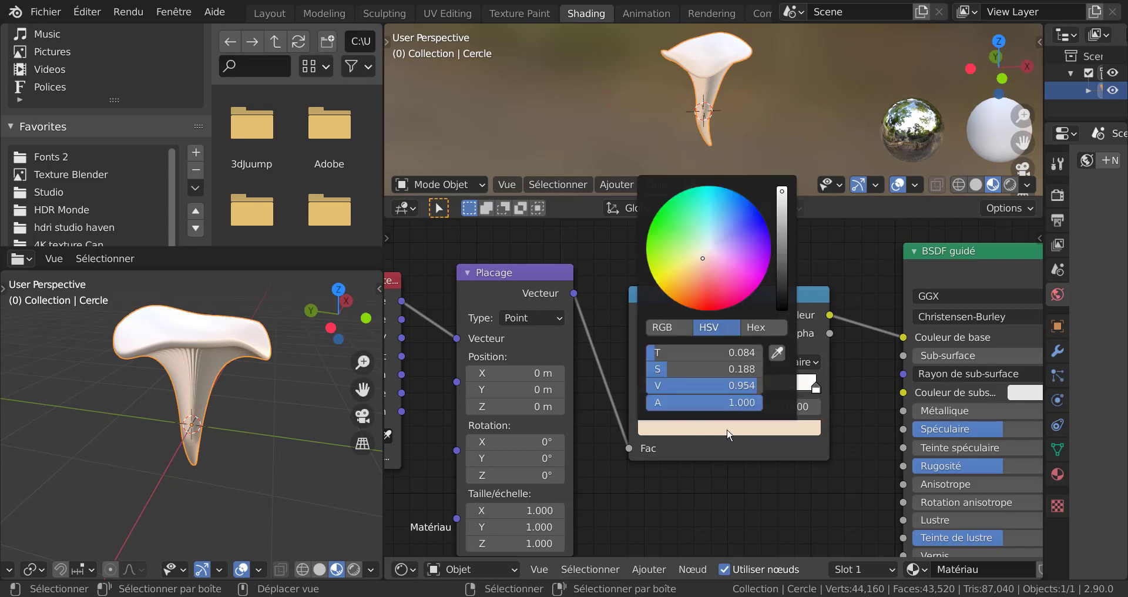
pyautogui.click(696, 277)
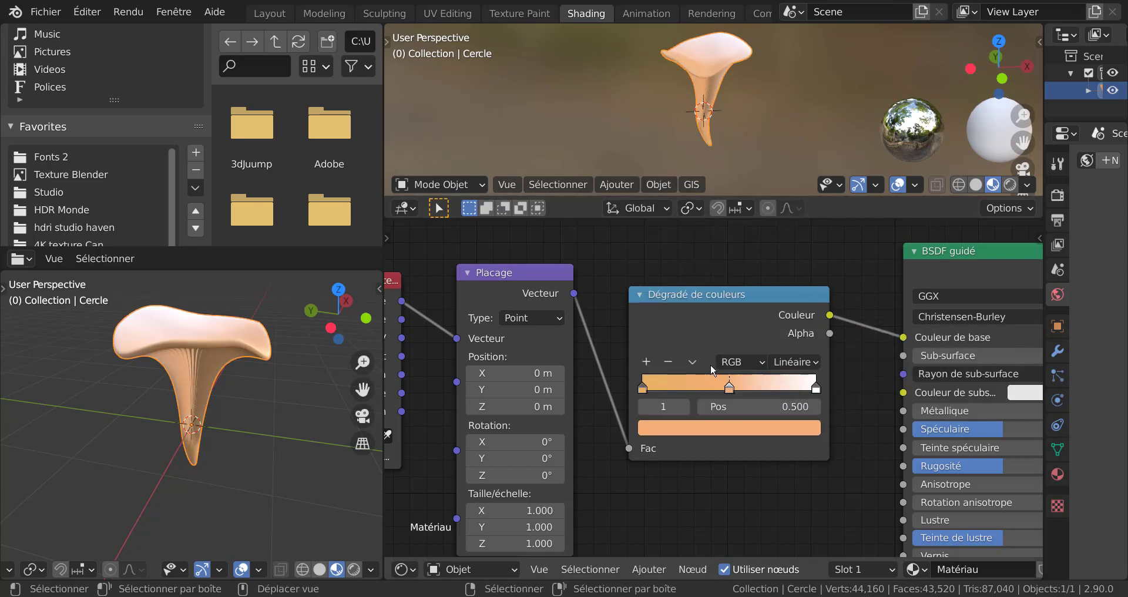
# Add a color ramp stop at position 0.250 and give it a vivid, saturated orange.
pyautogui.click(645, 362)
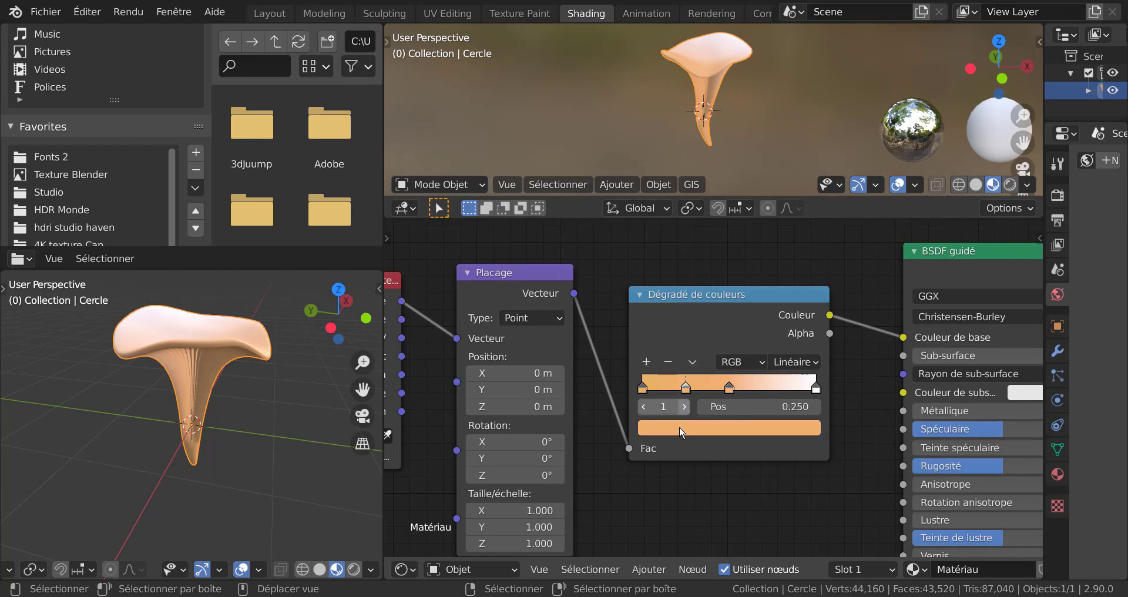
pyautogui.click(715, 433)
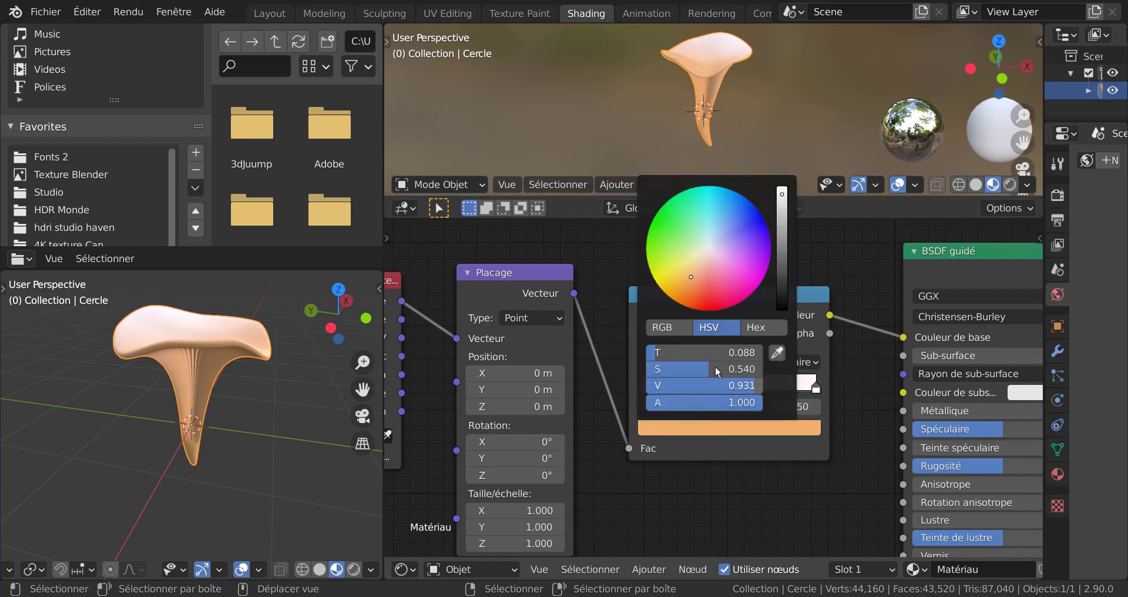
pyautogui.click(687, 288)
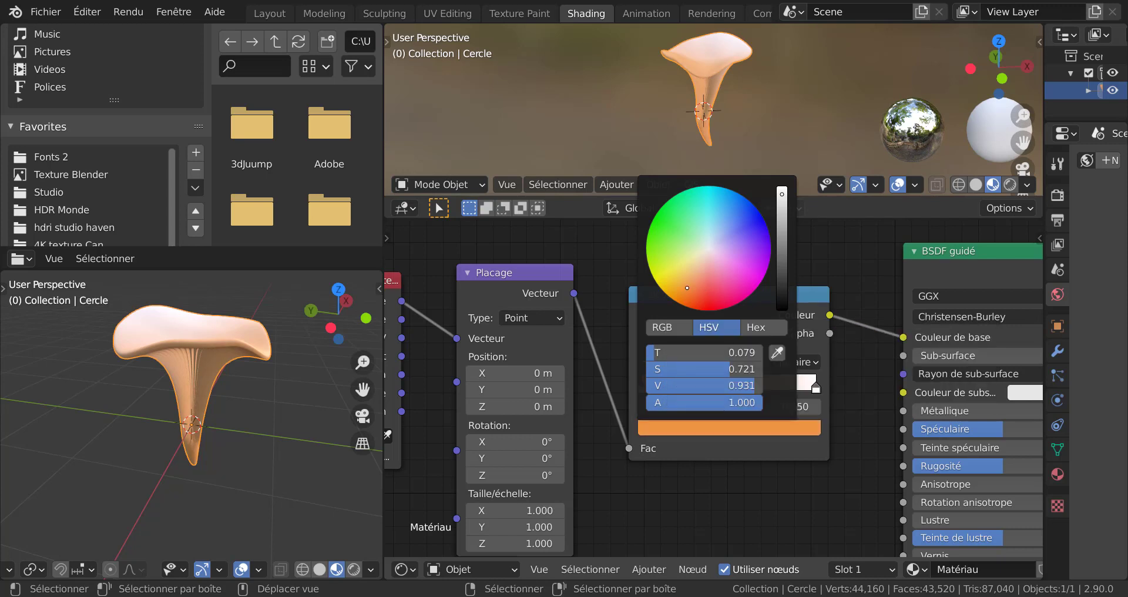
pyautogui.click(685, 293)
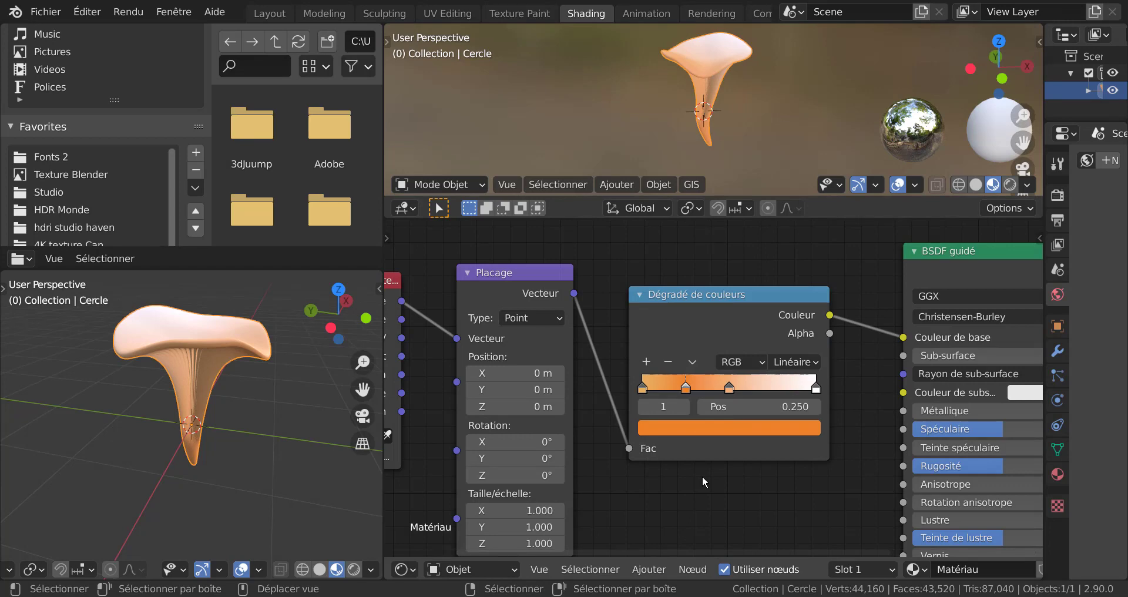
# Add a color ramp stop at position 0.125 and color it a deeper red-orange.
pyautogui.scroll(2, 738, 475)
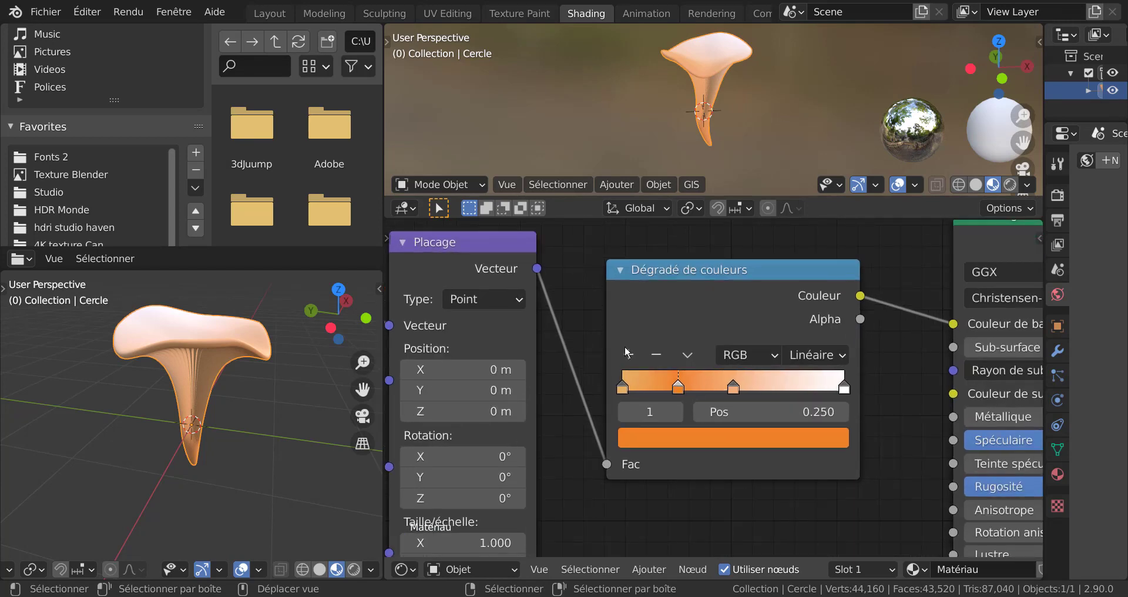
pyautogui.click(628, 355)
pyautogui.click(751, 442)
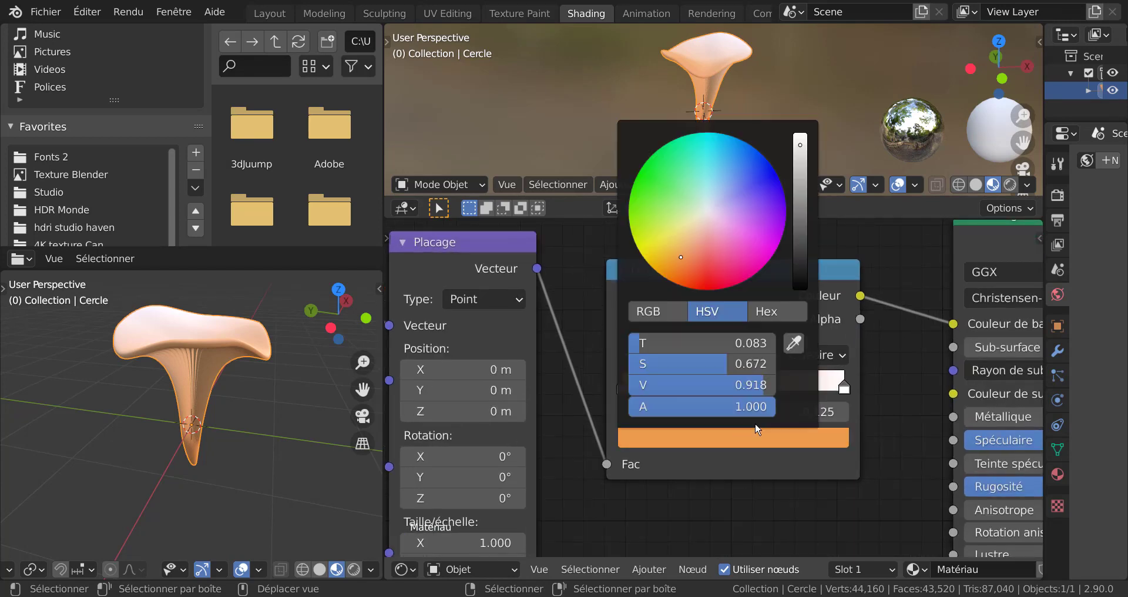
pyautogui.click(685, 271)
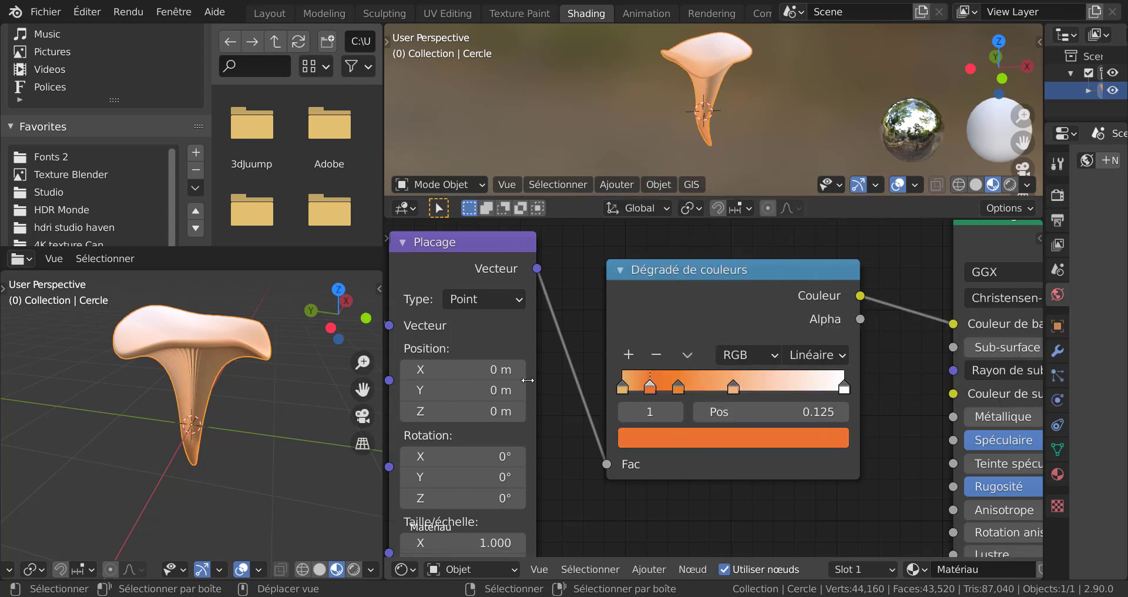
# Spread out the color ramp stops, moving the peach stop to 0.727 and the vivid orange stop to 0.405.
pyautogui.moveTo(280, 381); pyautogui.dragTo(143, 387, button='middle')
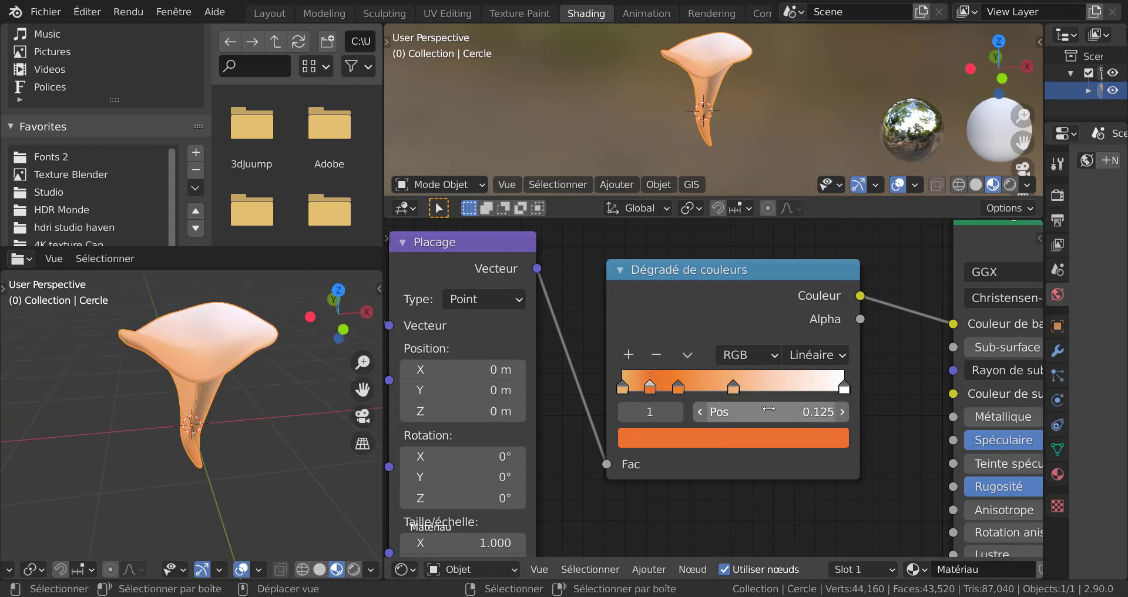
pyautogui.moveTo(238, 408); pyautogui.dragTo(147, 415, button='middle')
pyautogui.scroll(3, 778, 423)
pyautogui.scroll(2, 778, 423)
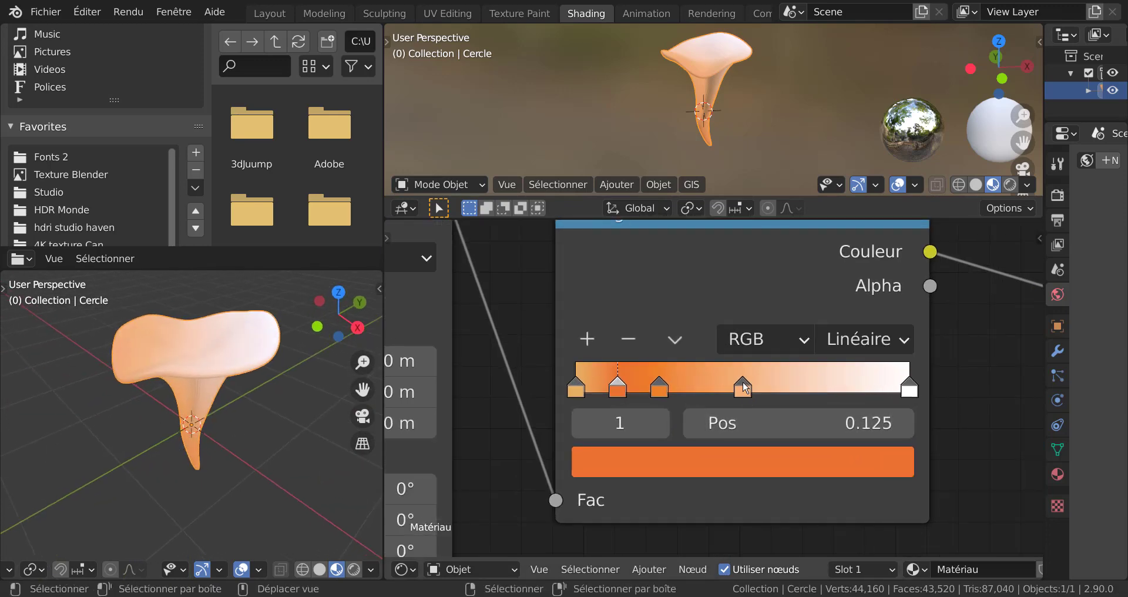
pyautogui.moveTo(744, 386); pyautogui.dragTo(819, 388)
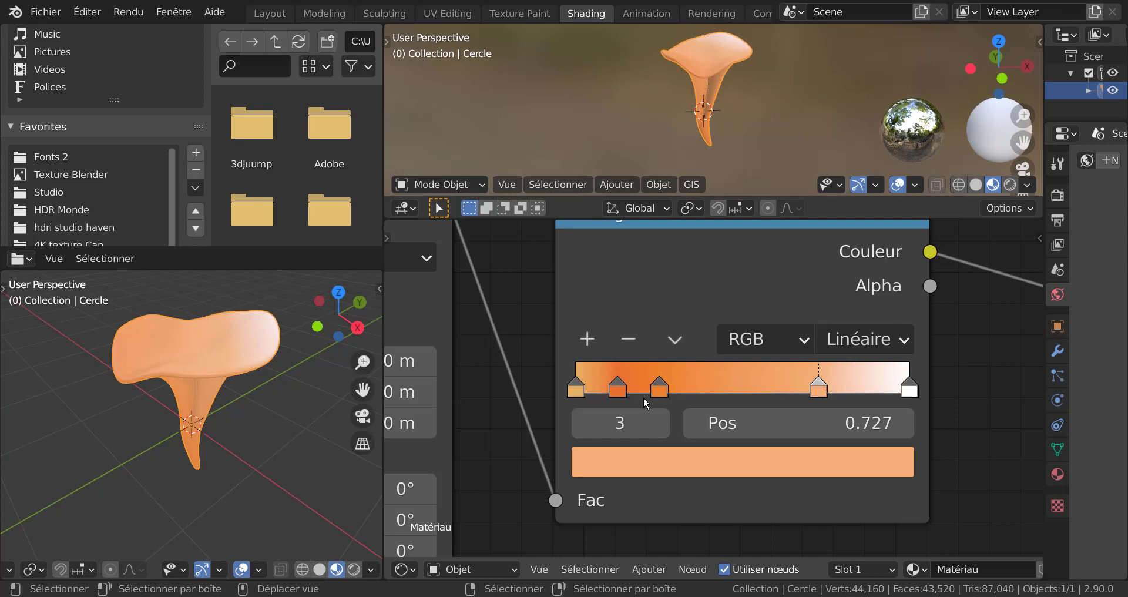
pyautogui.moveTo(656, 383); pyautogui.dragTo(715, 396)
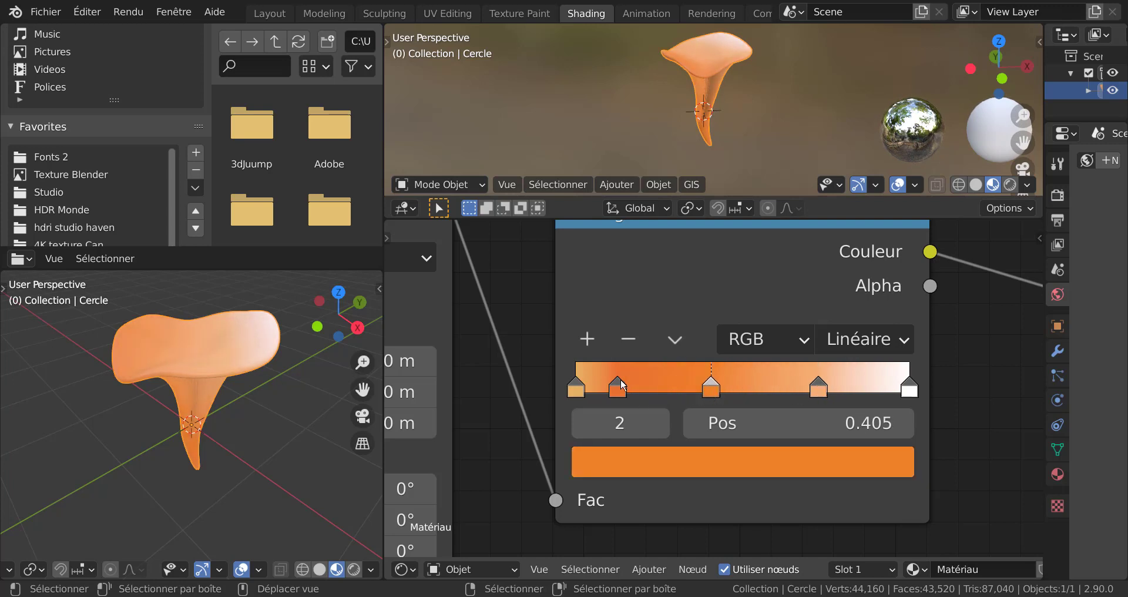
pyautogui.moveTo(622, 386); pyautogui.dragTo(647, 386)
# Move the yellow-orange first stop past the red-orange one to position 0.248 on the color ramp.
pyautogui.moveTo(259, 406); pyautogui.dragTo(319, 359, button='middle')
pyautogui.moveTo(242, 426); pyautogui.dragTo(243, 458, button='middle')
pyautogui.scroll(3, 613, 444)
pyautogui.moveTo(630, 386)
pyautogui.mouseDown()
pyautogui.moveTo(517, 386)
pyautogui.moveTo(649, 391)
pyautogui.mouseUp()
pyautogui.click(556, 385)
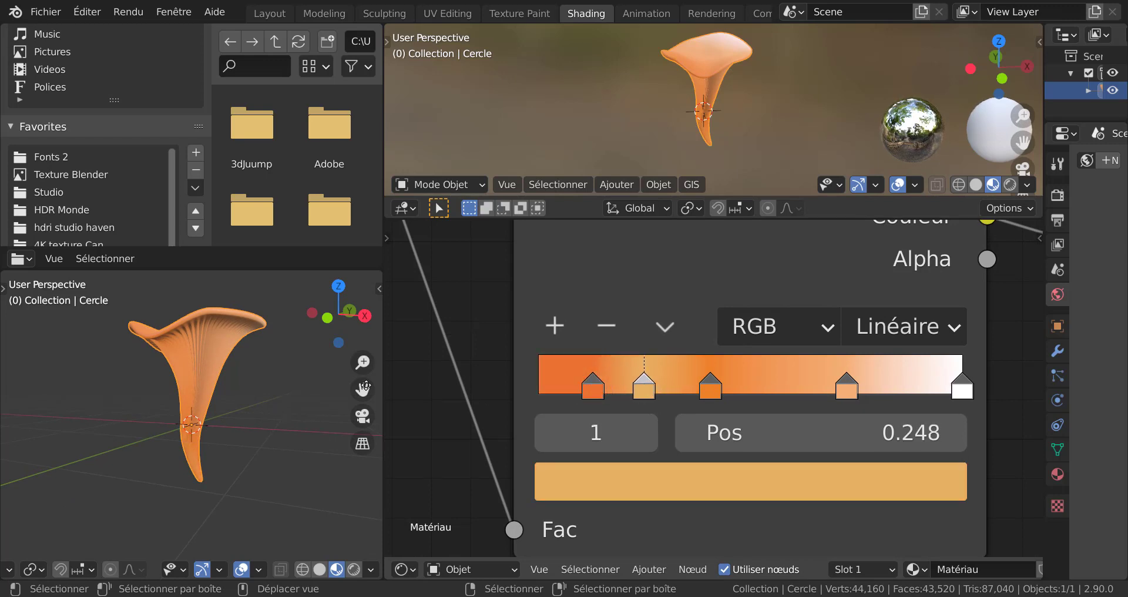
# Reorder the middle ramp stops: place the yellow-orange stop near the ramp's center and the vivid orange stop at 0.295.
pyautogui.moveTo(260, 456); pyautogui.dragTo(109, 496, button='middle')
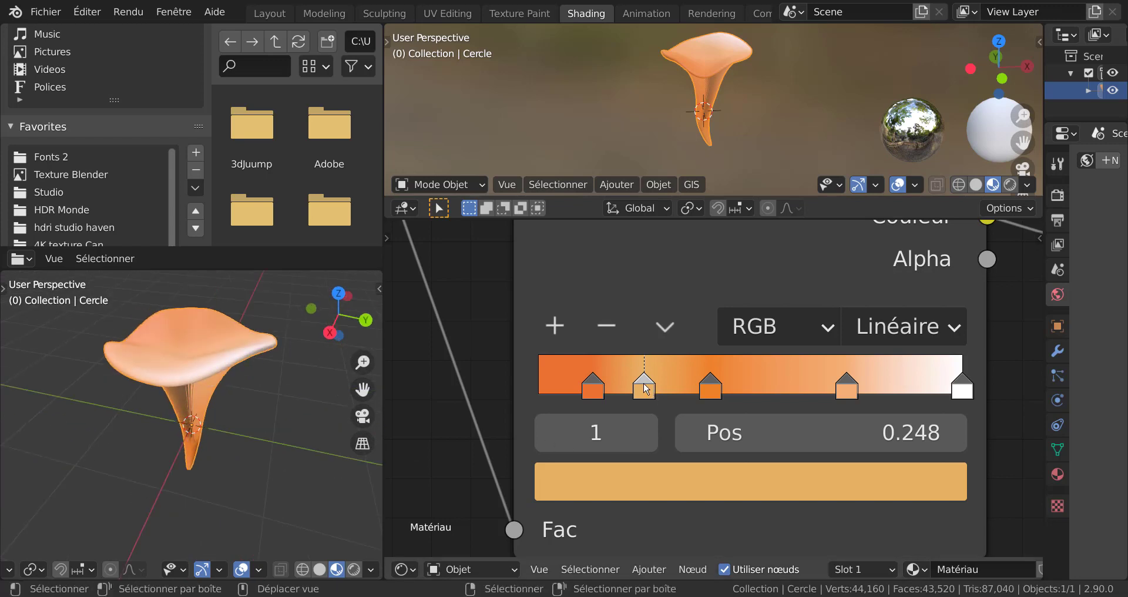
pyautogui.moveTo(646, 389)
pyautogui.mouseDown()
pyautogui.moveTo(810, 392)
pyautogui.moveTo(747, 402)
pyautogui.moveTo(760, 406)
pyautogui.moveTo(664, 404)
pyautogui.mouseUp()
pyautogui.moveTo(313, 478); pyautogui.dragTo(252, 484, button='middle')
pyautogui.scroll(-5, 447, 436)
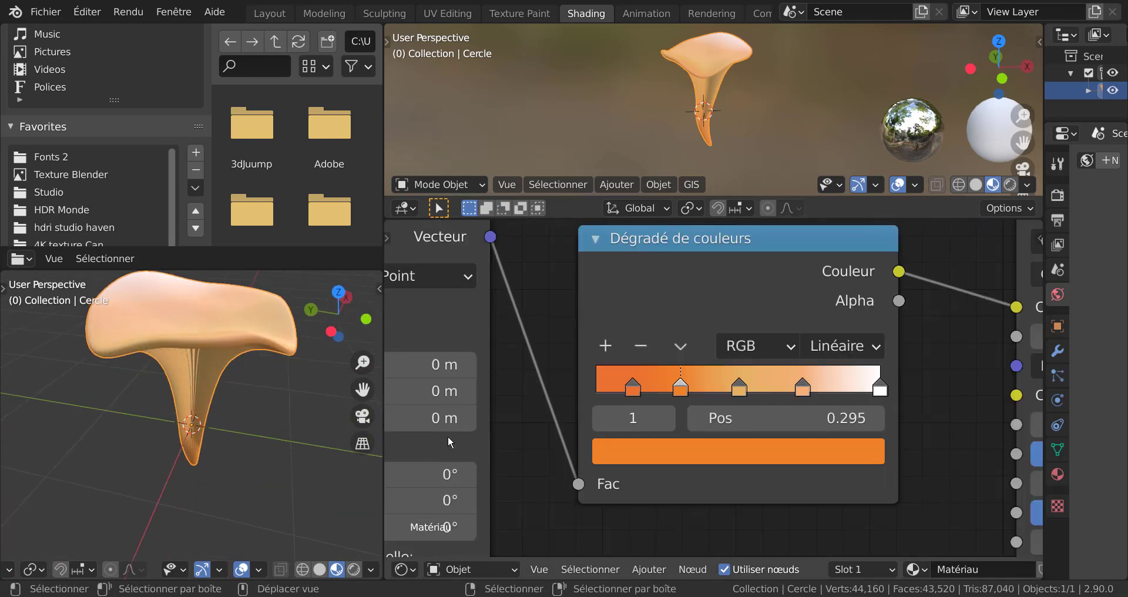
# Set the Mapping node's Y rotation to 56.1° so the gradient runs diagonally across the mushroom.
pyautogui.moveTo(449, 492); pyautogui.dragTo(565, 438, button='middle')
pyautogui.moveTo(260, 433); pyautogui.dragTo(234, 411, button='middle')
pyautogui.scroll(3, 581, 435)
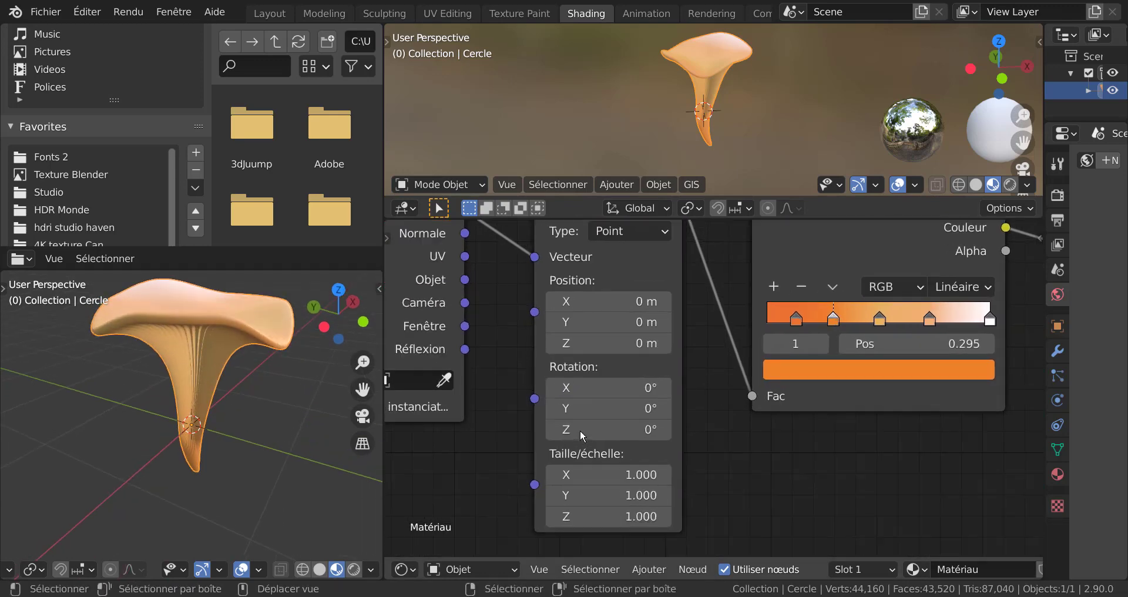
pyautogui.scroll(-3, 587, 346)
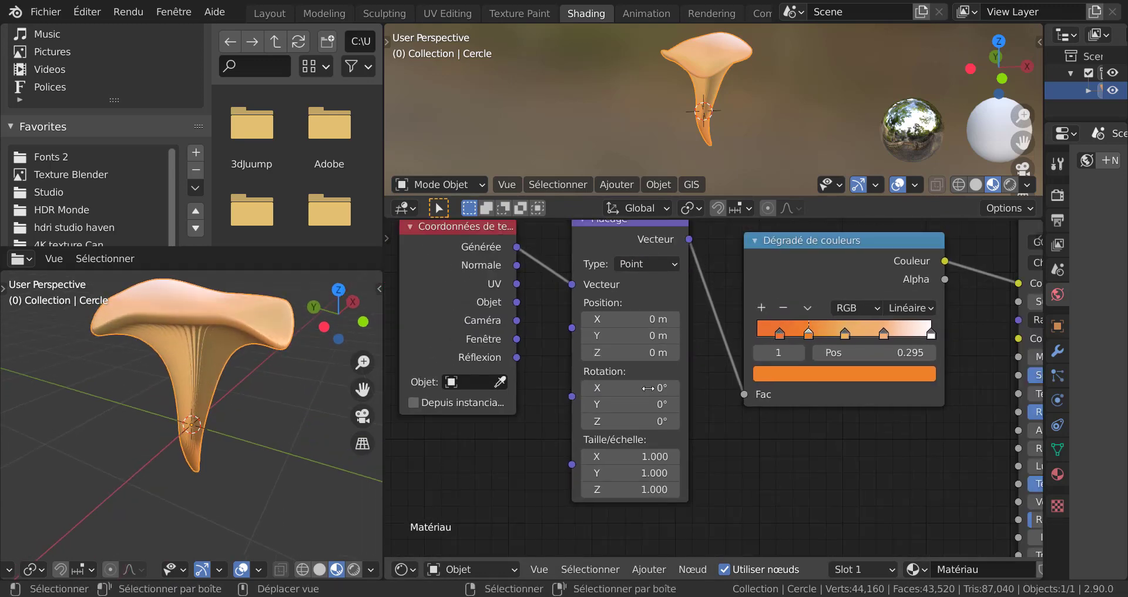
pyautogui.scroll(1, 617, 446)
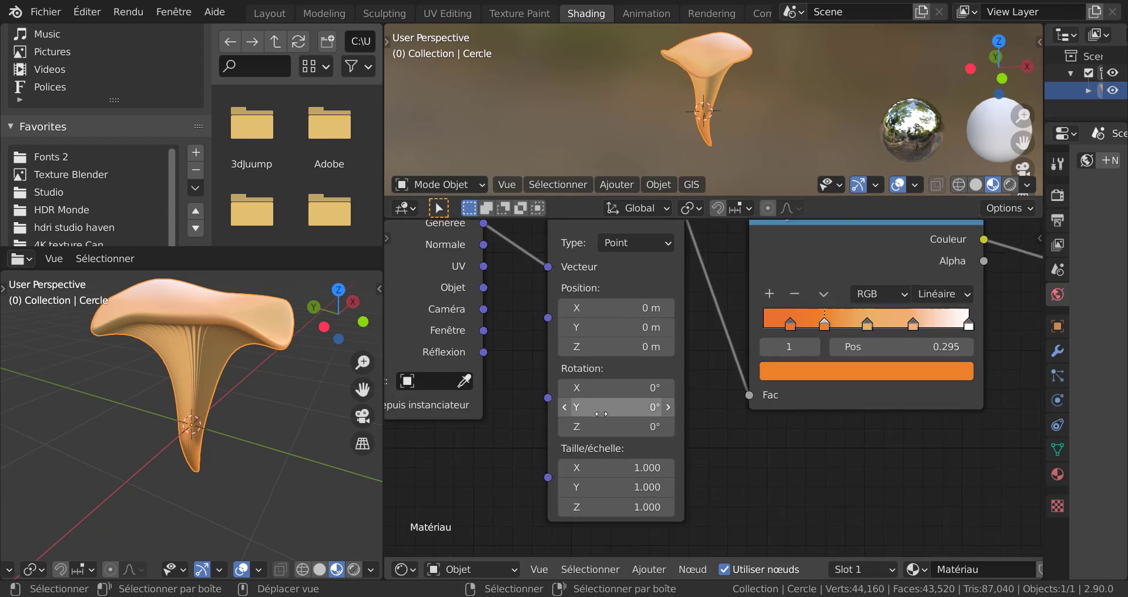
pyautogui.moveTo(602, 414); pyautogui.dragTo(627, 414)
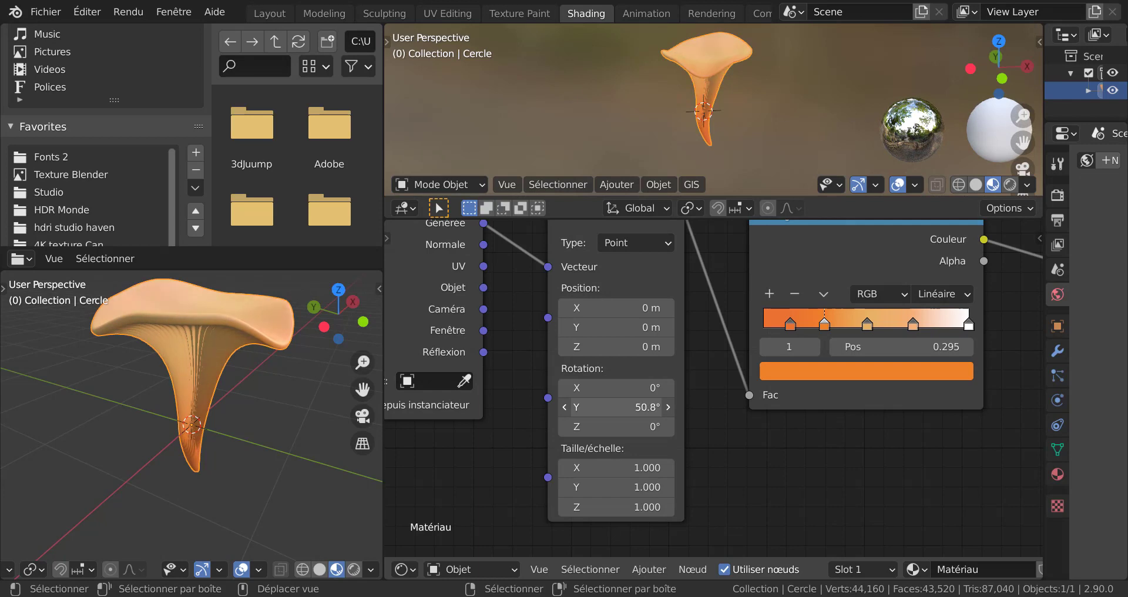
pyautogui.moveTo(173, 457); pyautogui.dragTo(243, 421, button='middle')
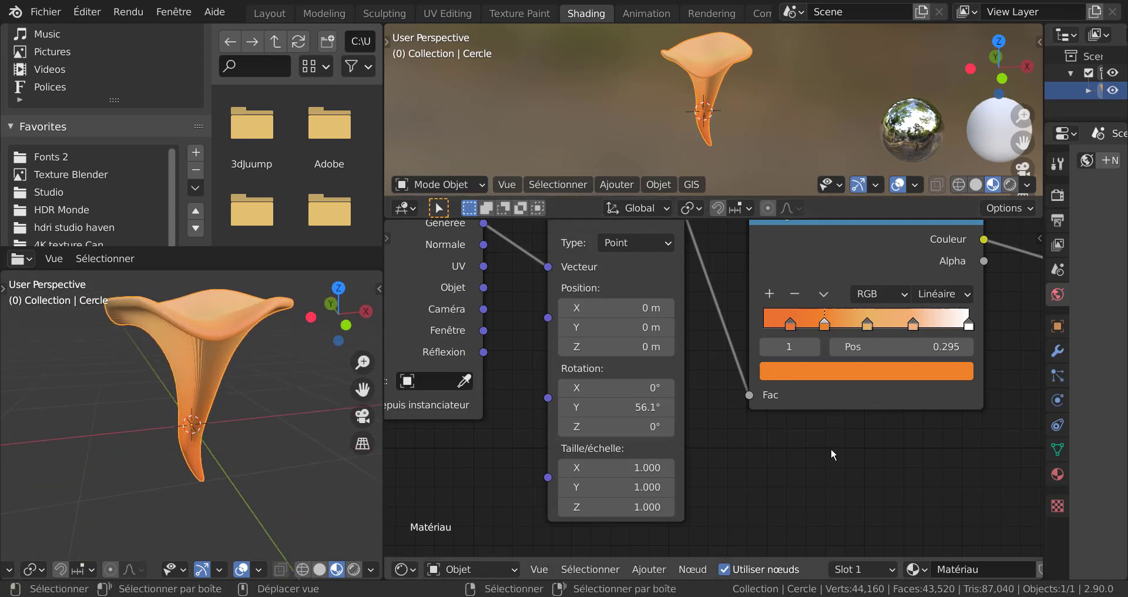
# Adjust the Principled BSDF roughness to 0.503 while checking the mushroom's surface from different angles.
pyautogui.scroll(-6, 834, 451)
pyautogui.moveTo(841, 455); pyautogui.dragTo(605, 449, button='middle')
pyautogui.scroll(4, 746, 460)
pyautogui.scroll(1, 745, 457)
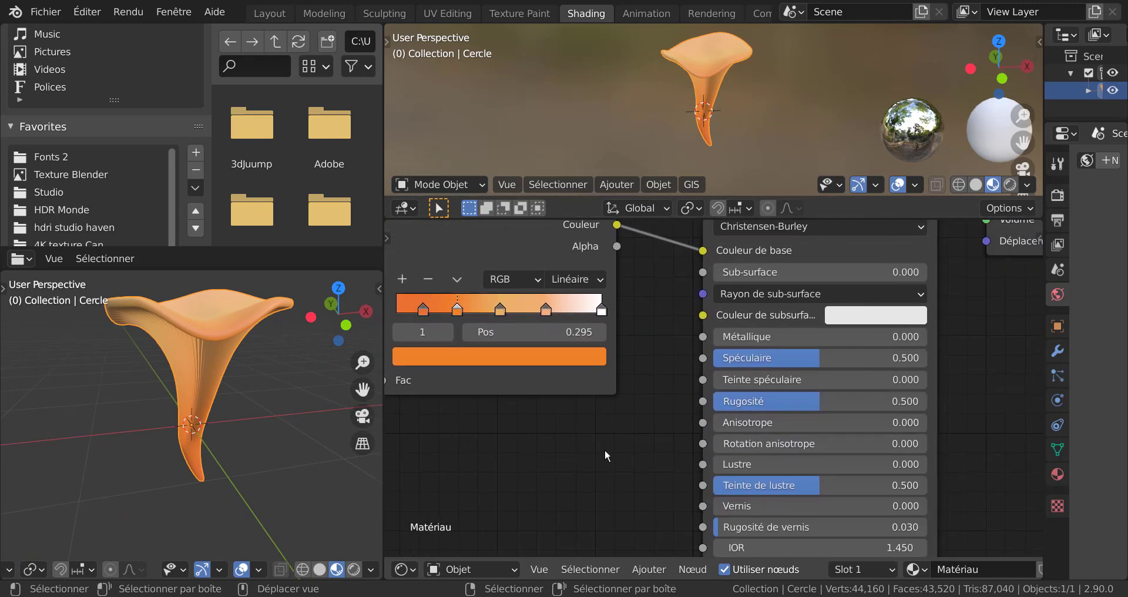
pyautogui.scroll(-4, 605, 447)
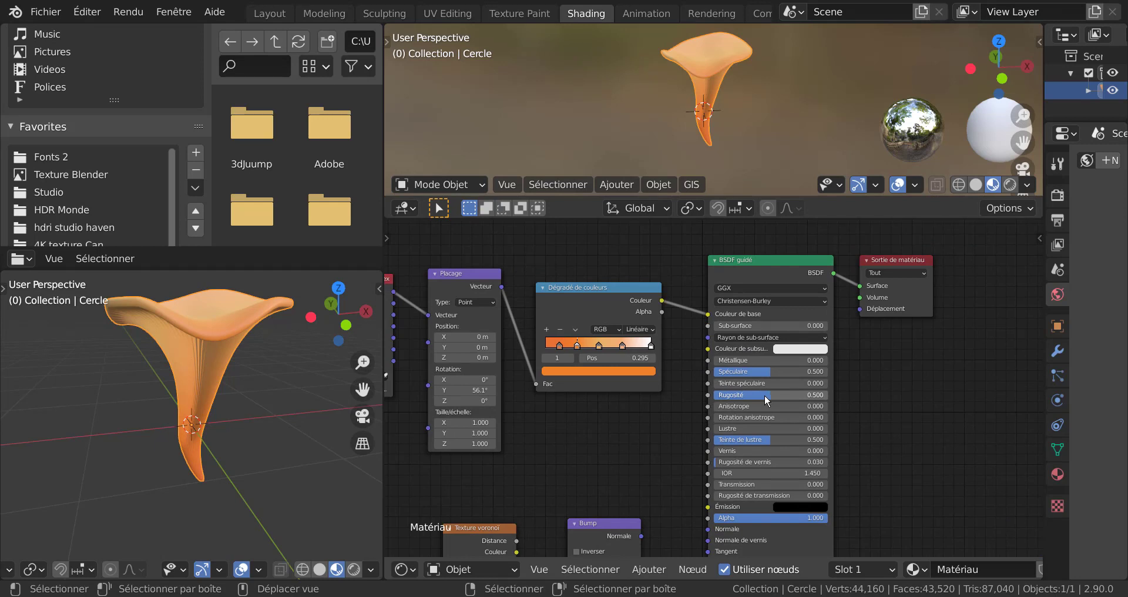
pyautogui.moveTo(764, 393); pyautogui.dragTo(759, 394)
pyautogui.scroll(3, 183, 336)
pyautogui.moveTo(207, 338); pyautogui.dragTo(249, 379, button='middle')
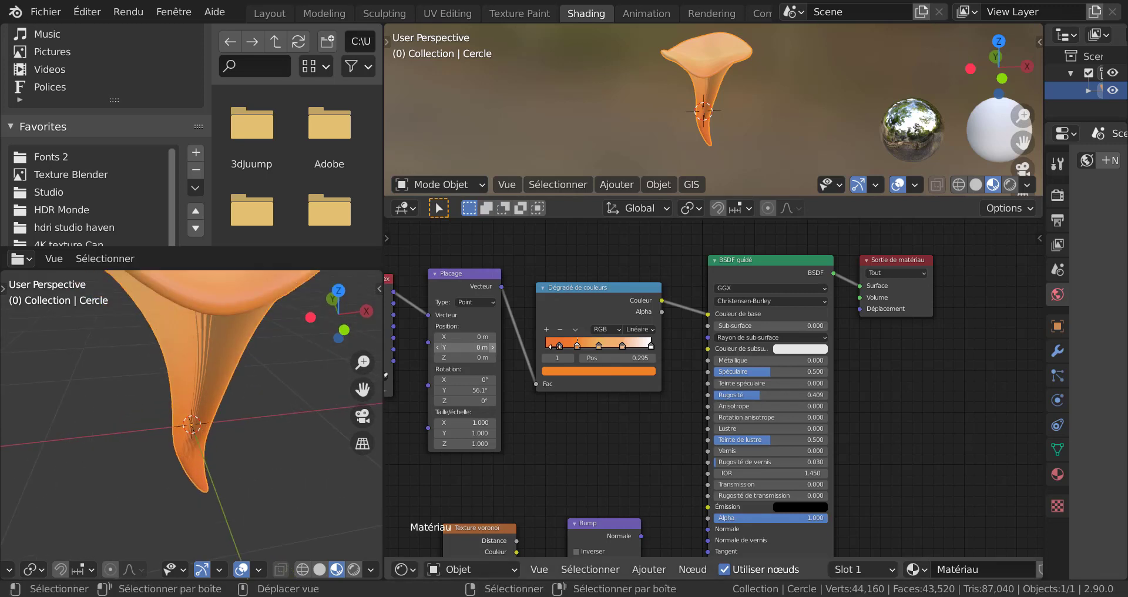
pyautogui.moveTo(753, 389); pyautogui.dragTo(764, 389)
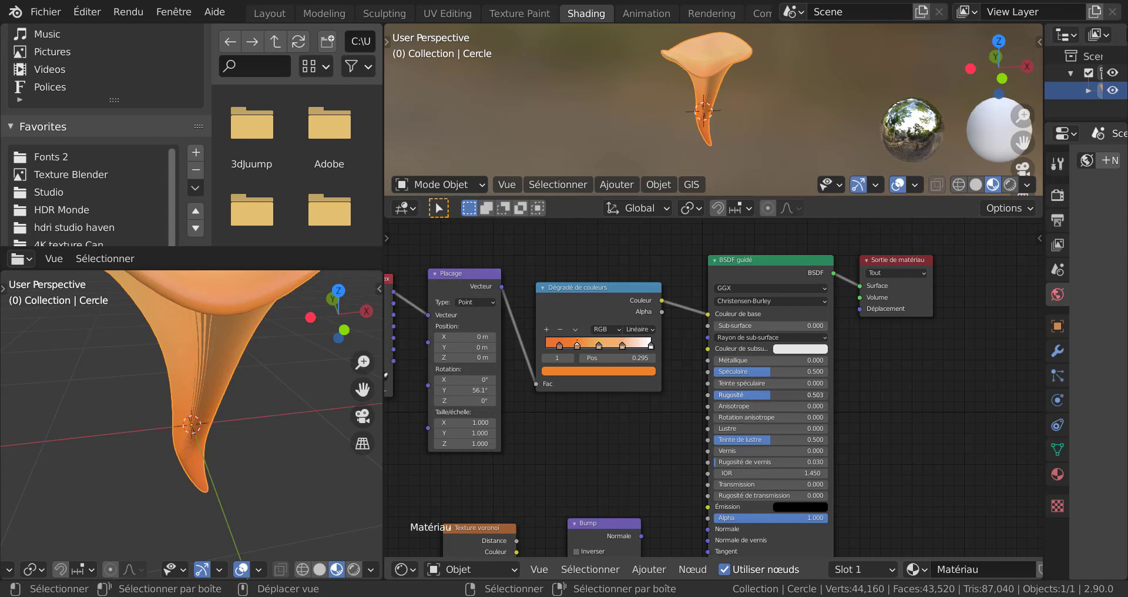
pyautogui.scroll(-5, 256, 397)
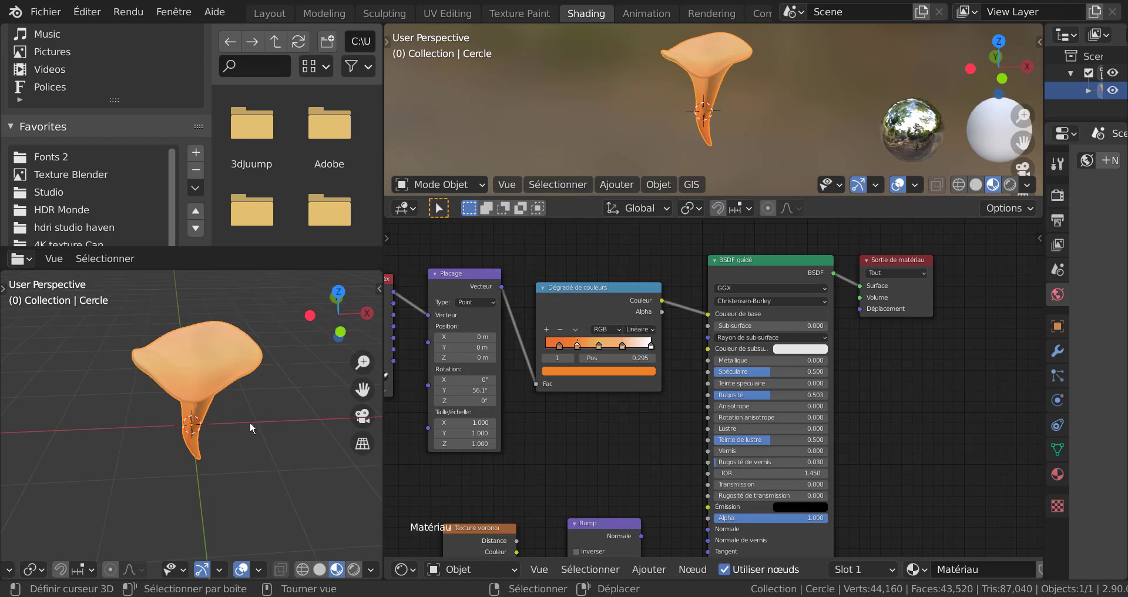
pyautogui.moveTo(250, 428); pyautogui.dragTo(246, 370, button='middle')
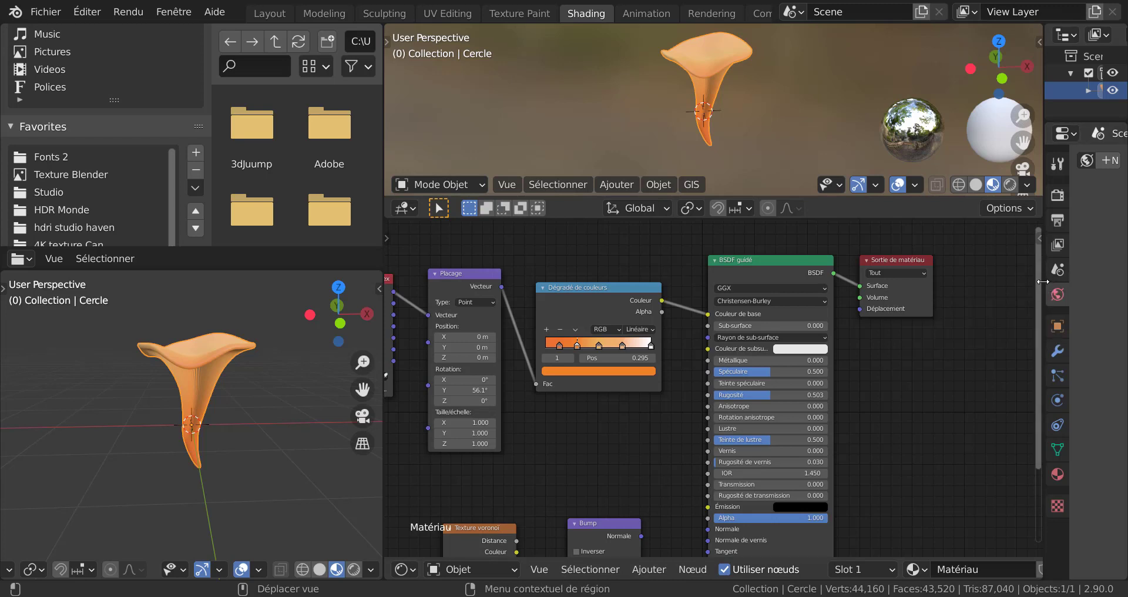
# Create a new world for the scene and assign an environment texture to its background color.
pyautogui.moveTo(1043, 282); pyautogui.dragTo(810, 297)
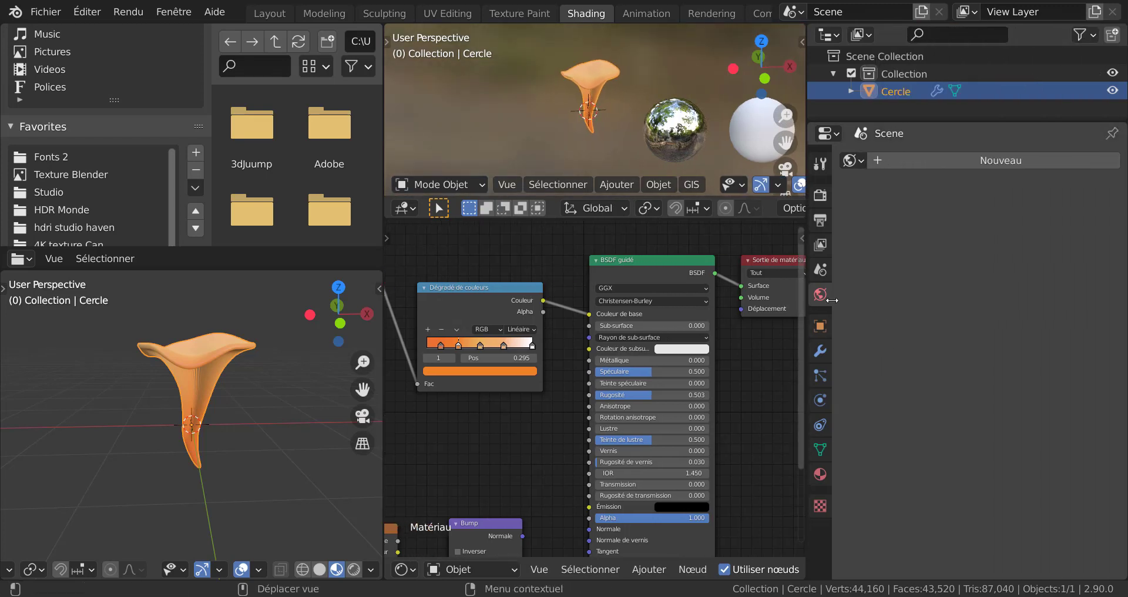
pyautogui.click(1020, 161)
pyautogui.click(954, 265)
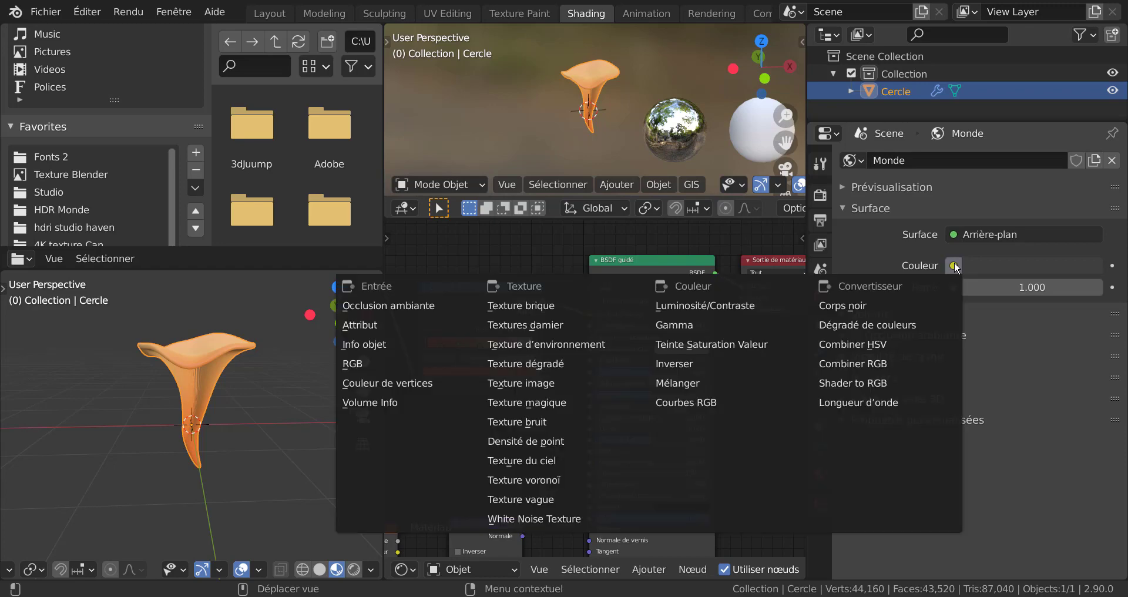
pyautogui.click(541, 347)
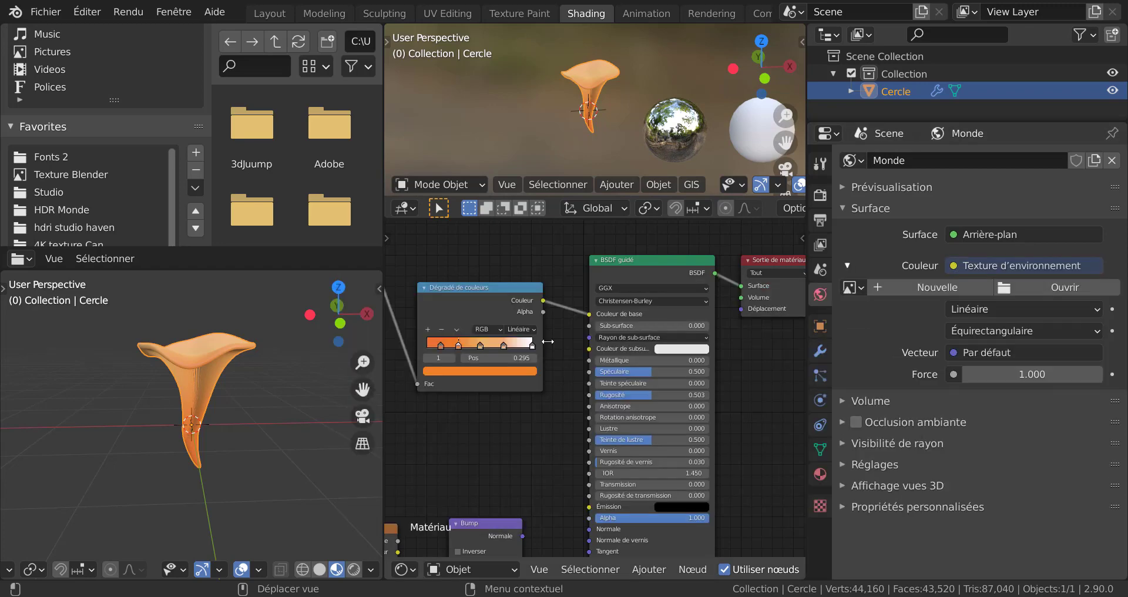
# Load forest.exr from the Forest hdr folder as the world's environment image.
pyautogui.click(1071, 287)
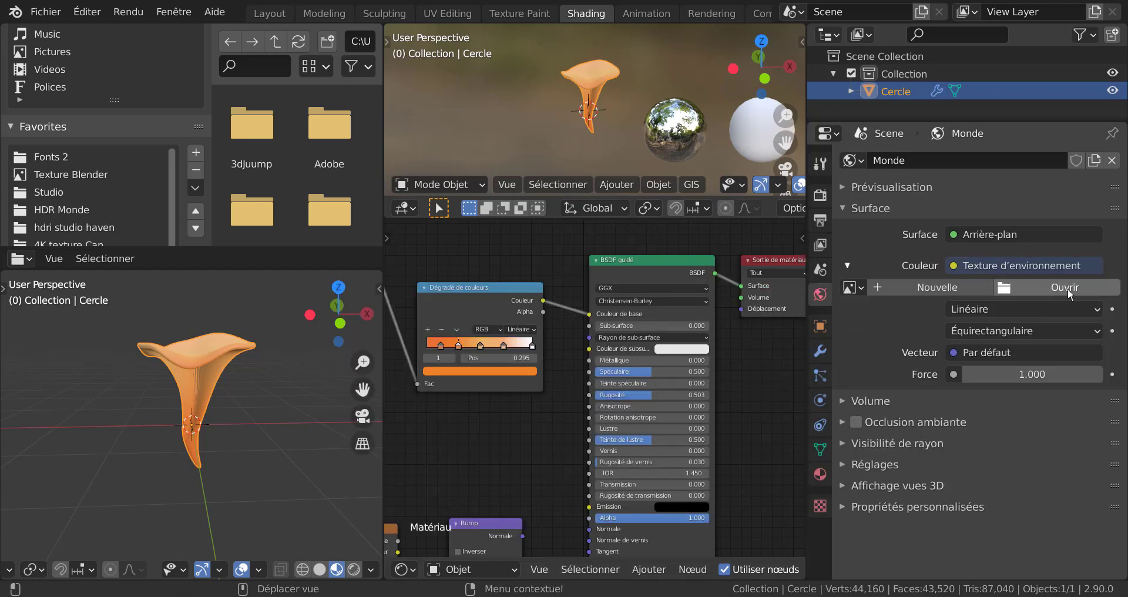
pyautogui.scroll(-7, 220, 519)
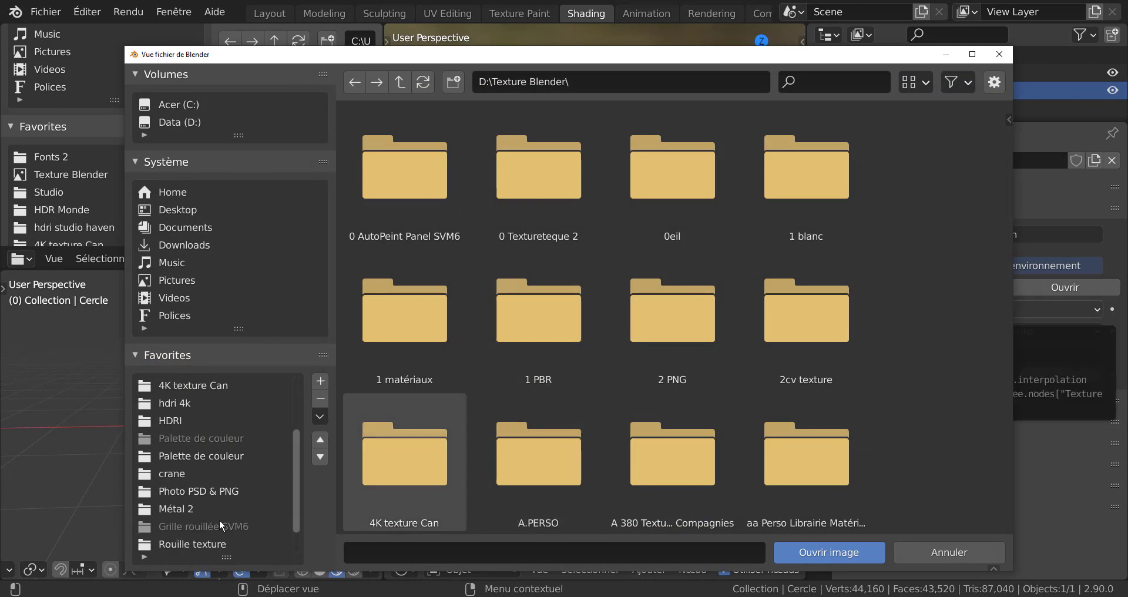
pyautogui.click(179, 546)
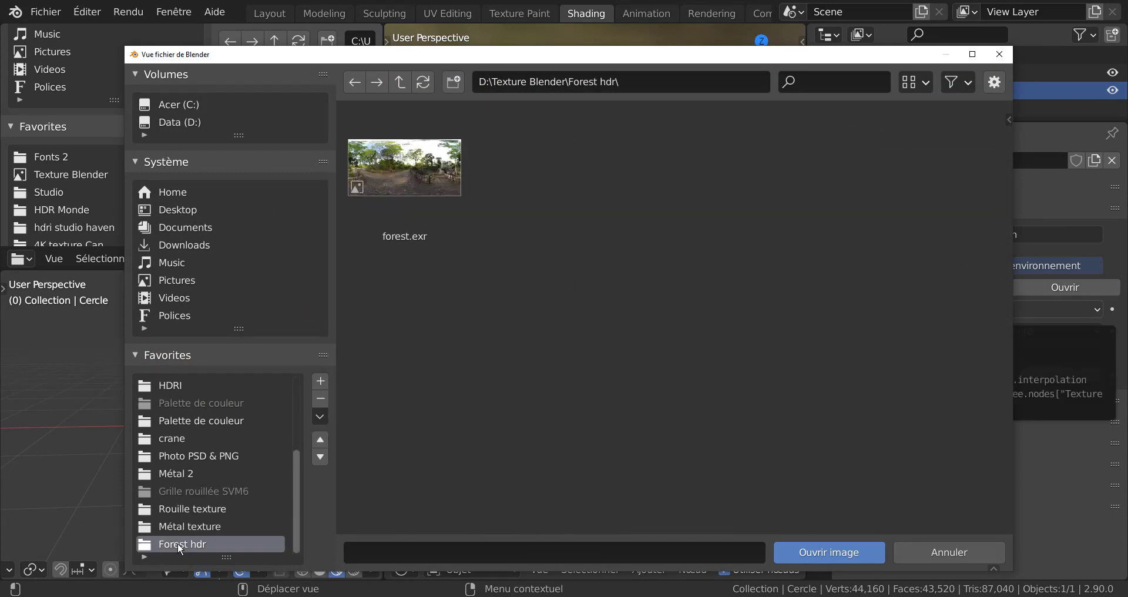
pyautogui.click(405, 174)
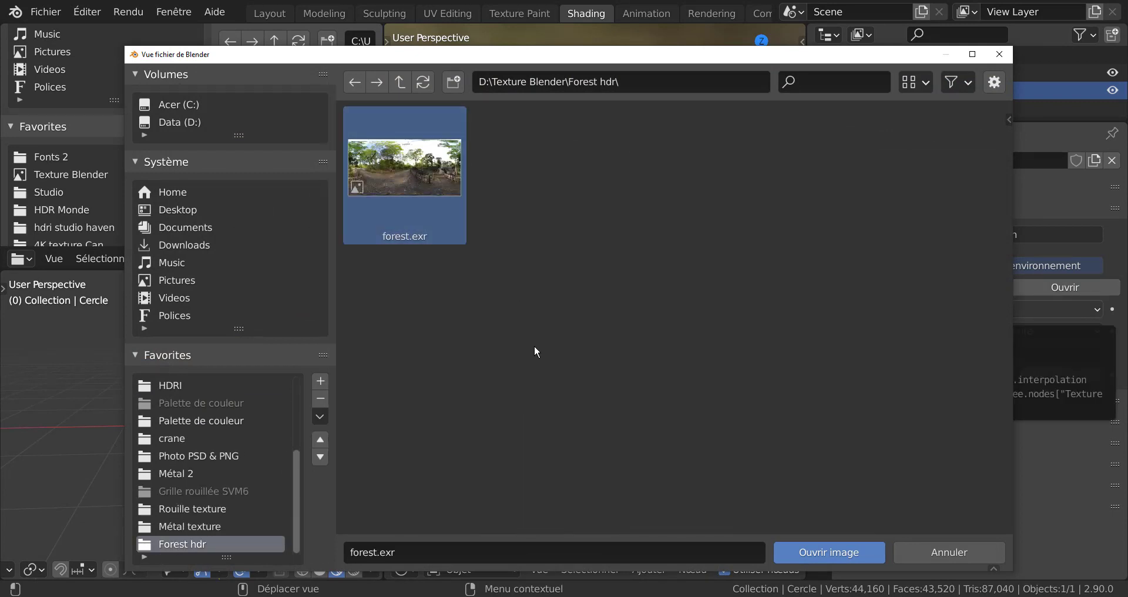
pyautogui.click(829, 553)
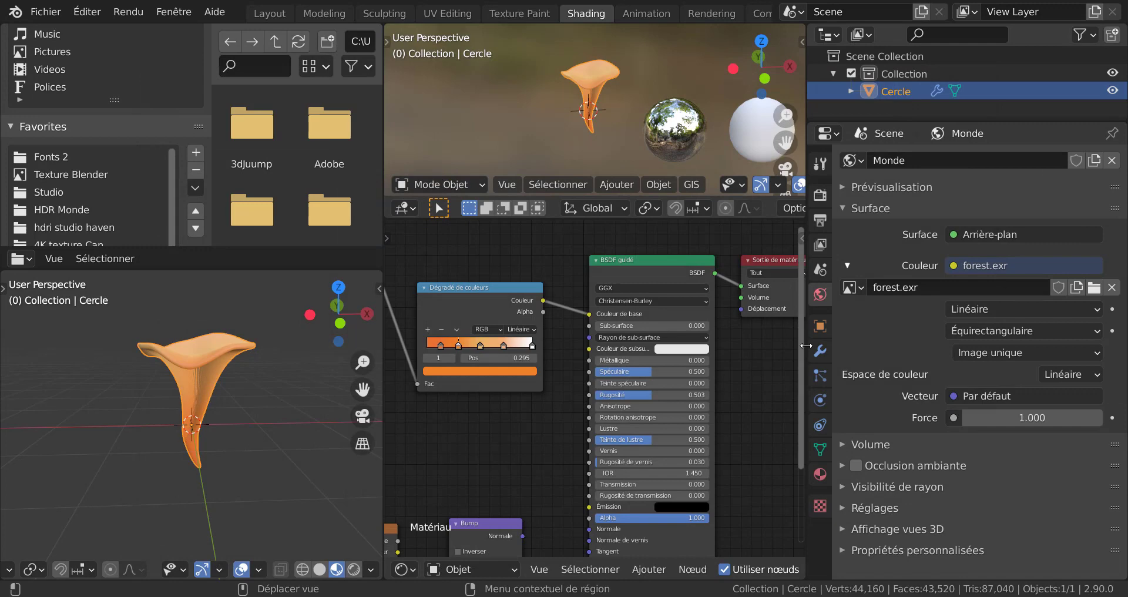
pyautogui.moveTo(807, 346); pyautogui.dragTo(1012, 345)
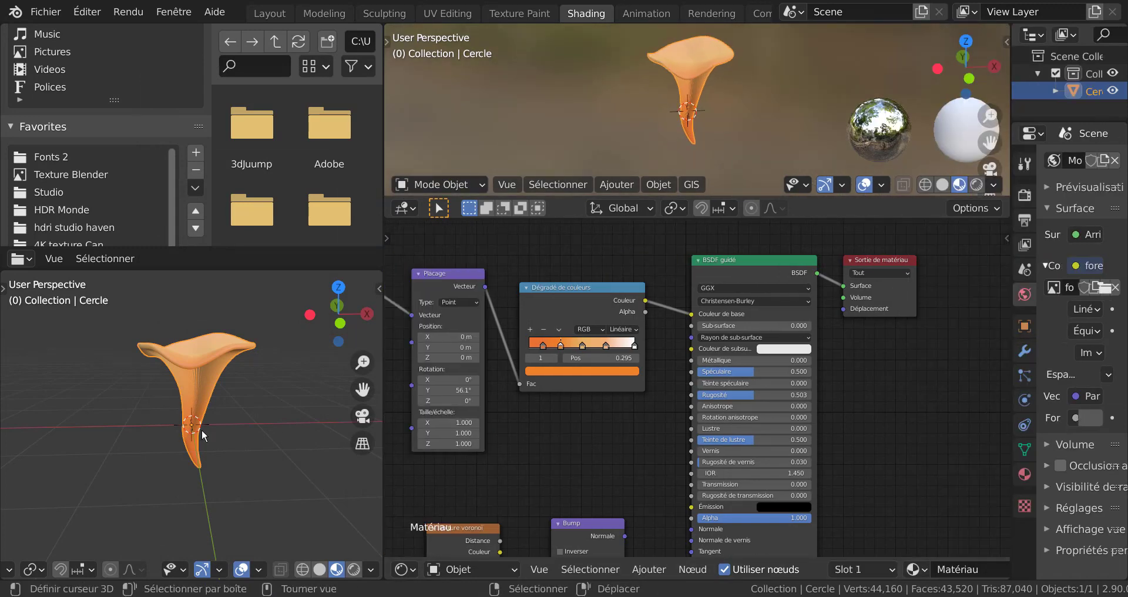
# Switch to the Layout workspace and display the mushroom with rendered viewport shading against the forest environment.
pyautogui.scroll(2, 245, 433)
pyautogui.scroll(-1, 244, 433)
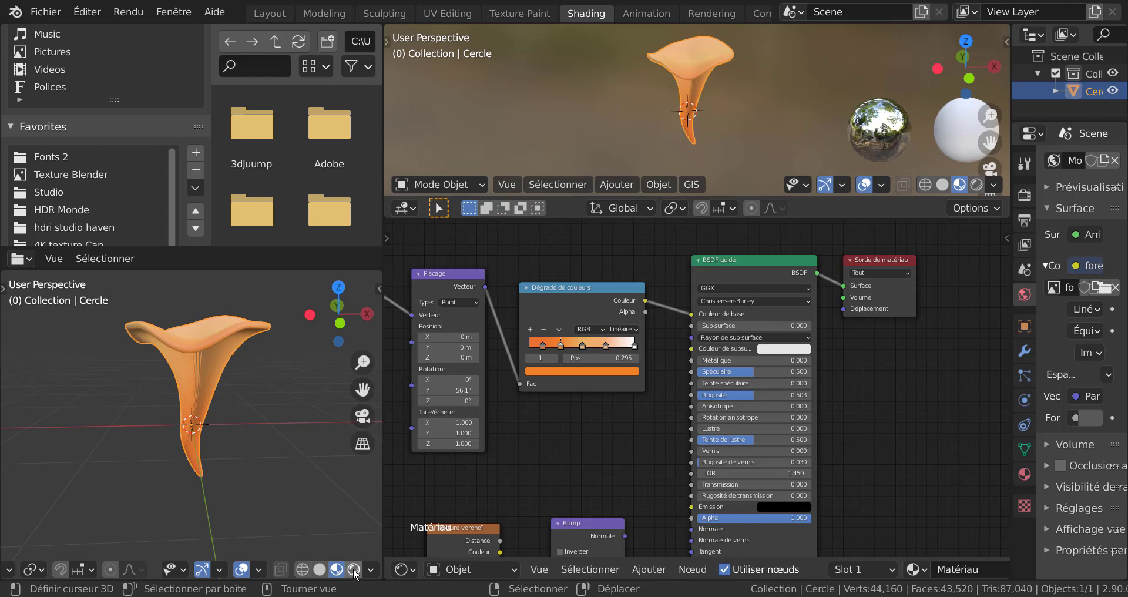
pyautogui.click(263, 14)
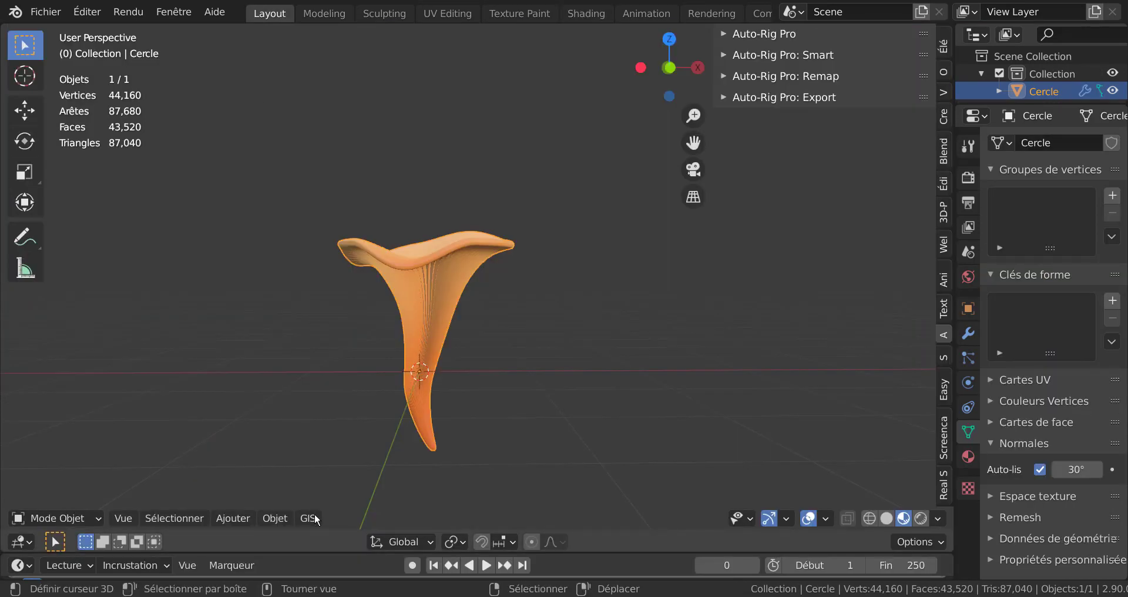
pyautogui.click(920, 519)
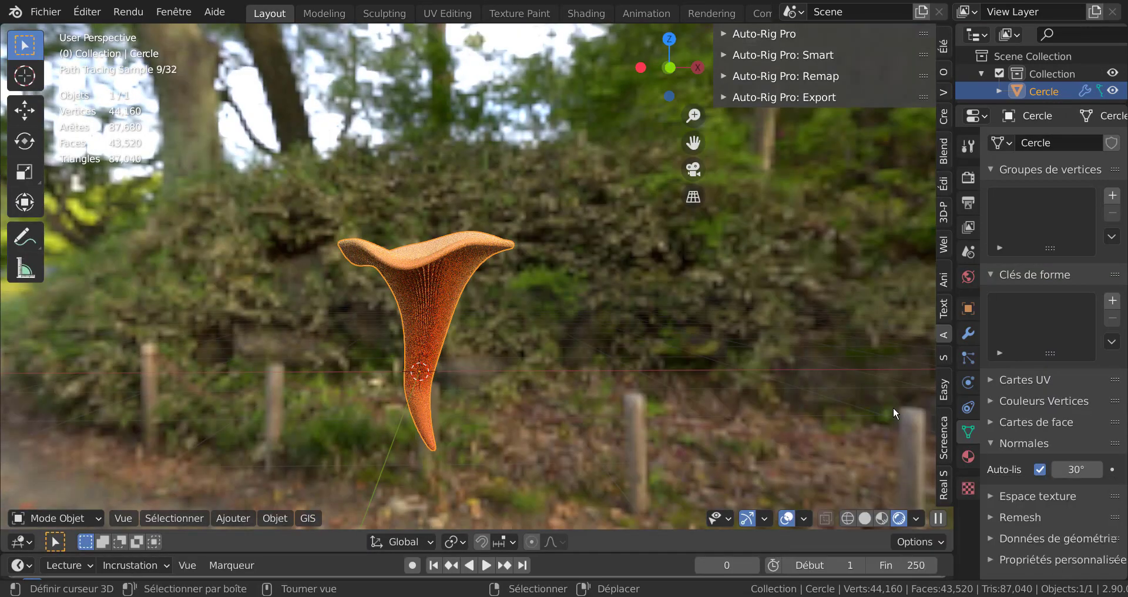
pyautogui.moveTo(750, 369); pyautogui.dragTo(623, 407, button='middle')
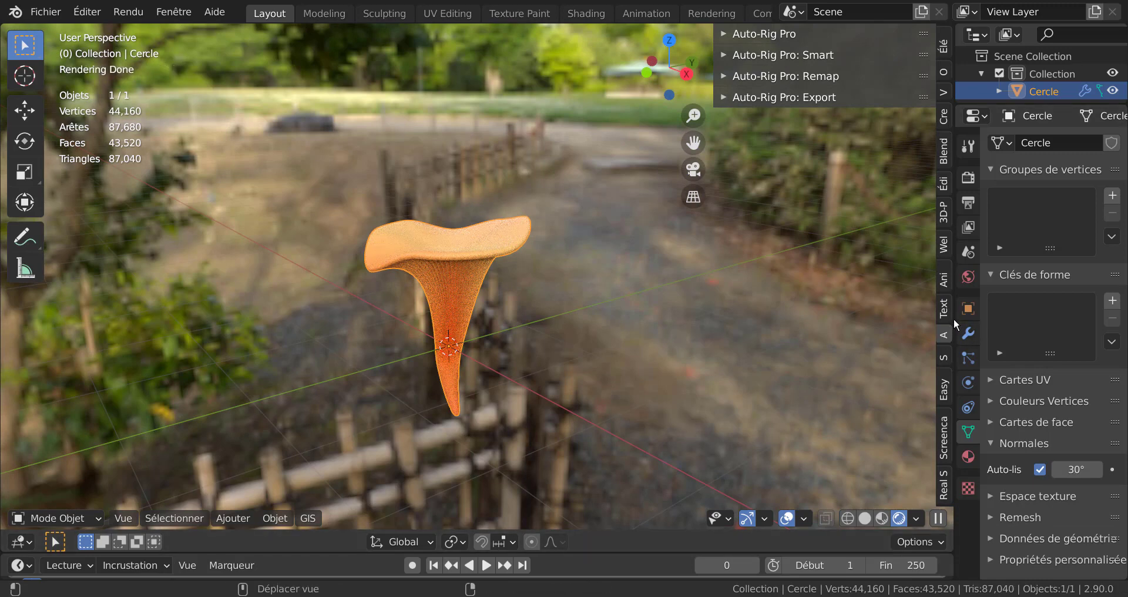
# Hide the environment image from the camera in the world's ray visibility settings.
pyautogui.moveTo(957, 327); pyautogui.dragTo(791, 328)
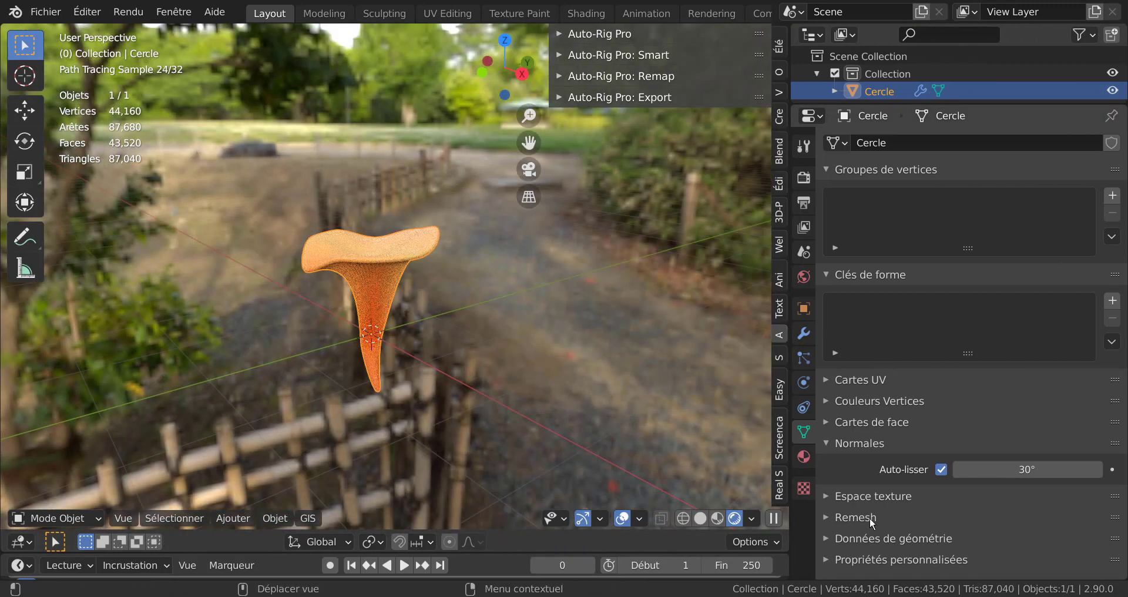
pyautogui.scroll(2, 382, 306)
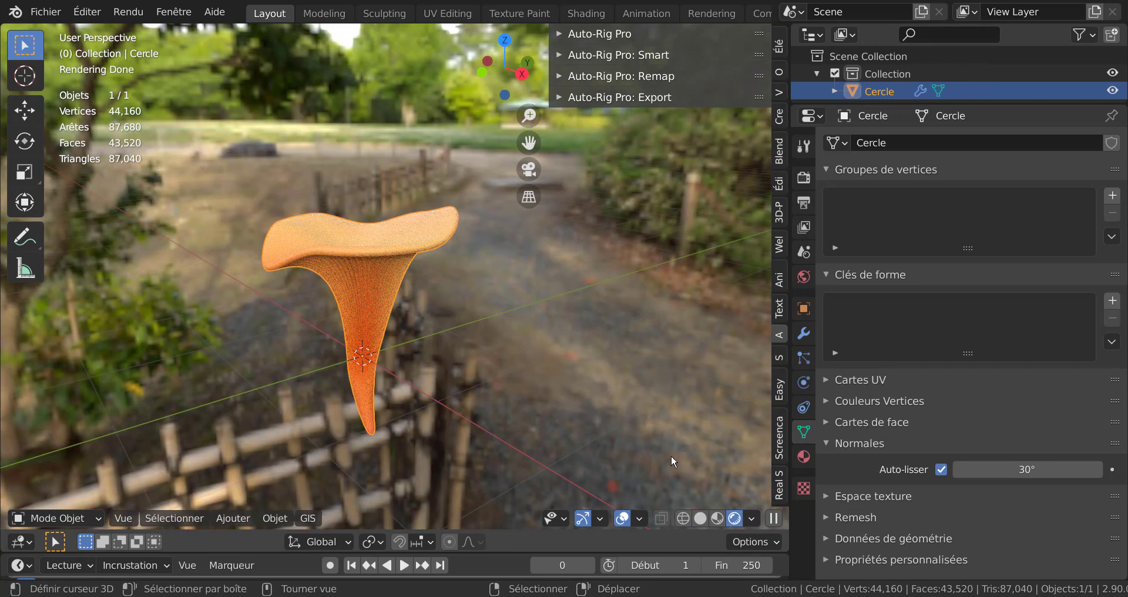
pyautogui.moveTo(508, 443); pyautogui.dragTo(562, 408, button='middle')
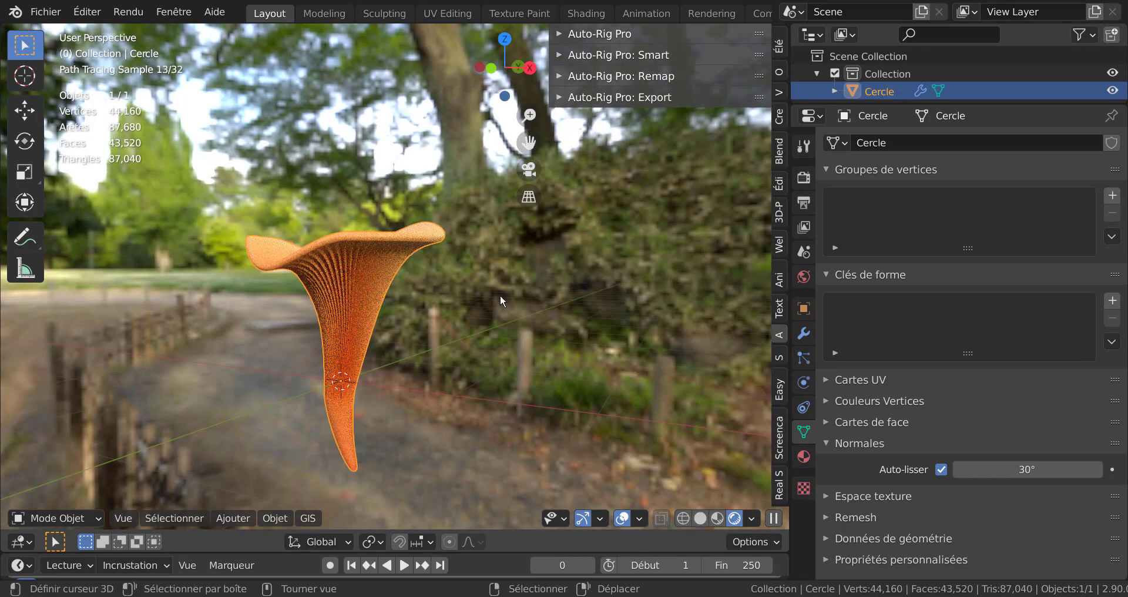
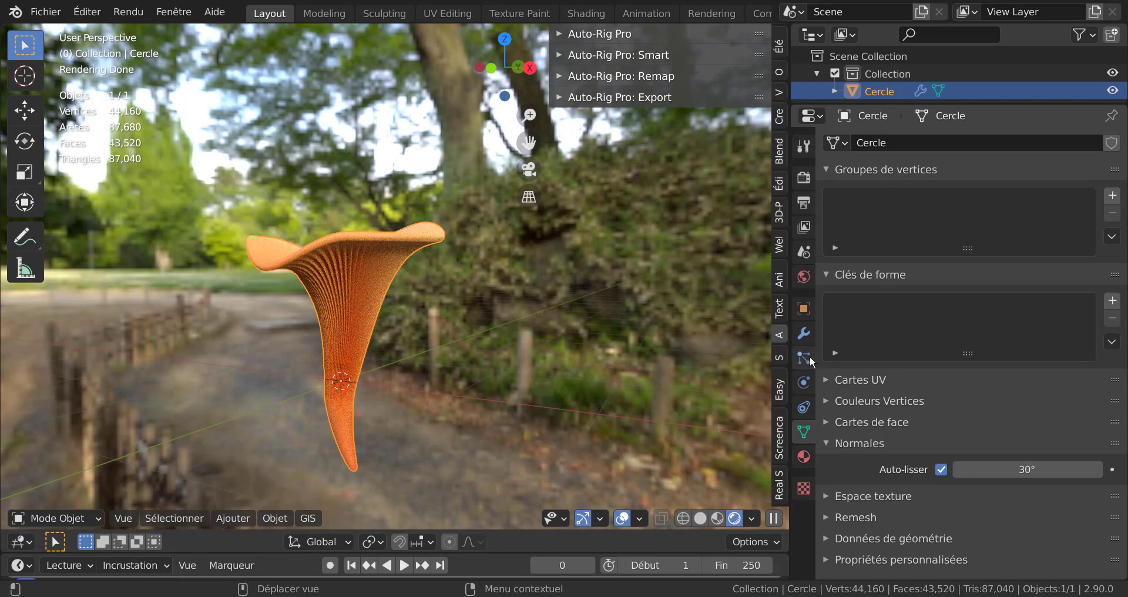
pyautogui.click(804, 276)
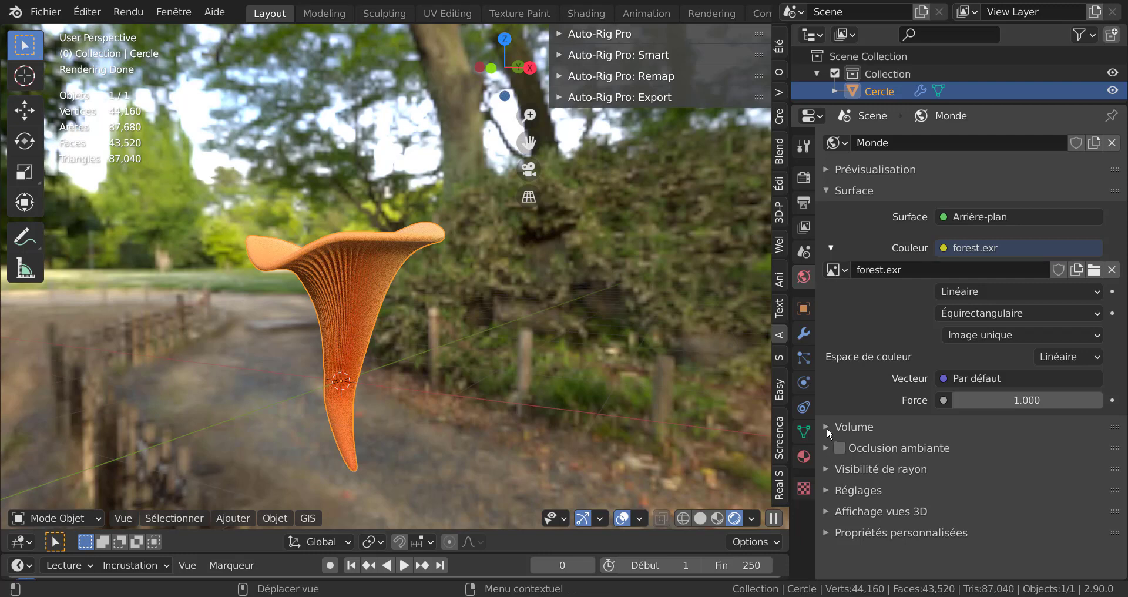
pyautogui.click(829, 470)
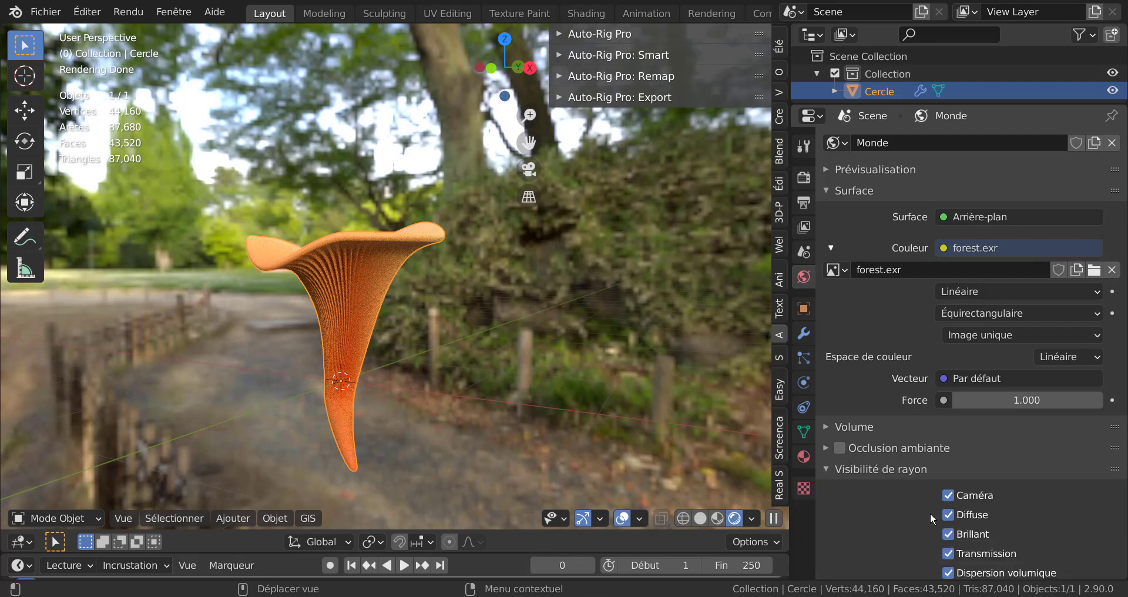
pyautogui.click(949, 495)
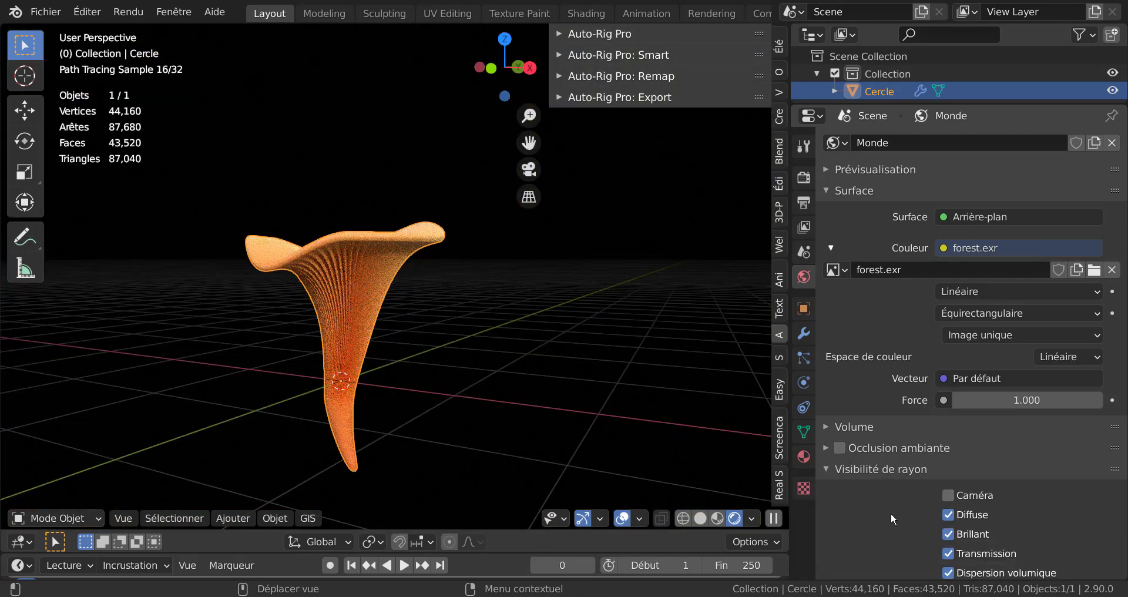
# Try the world's ambient occlusion on the rendered mushroom.
pyautogui.click(839, 450)
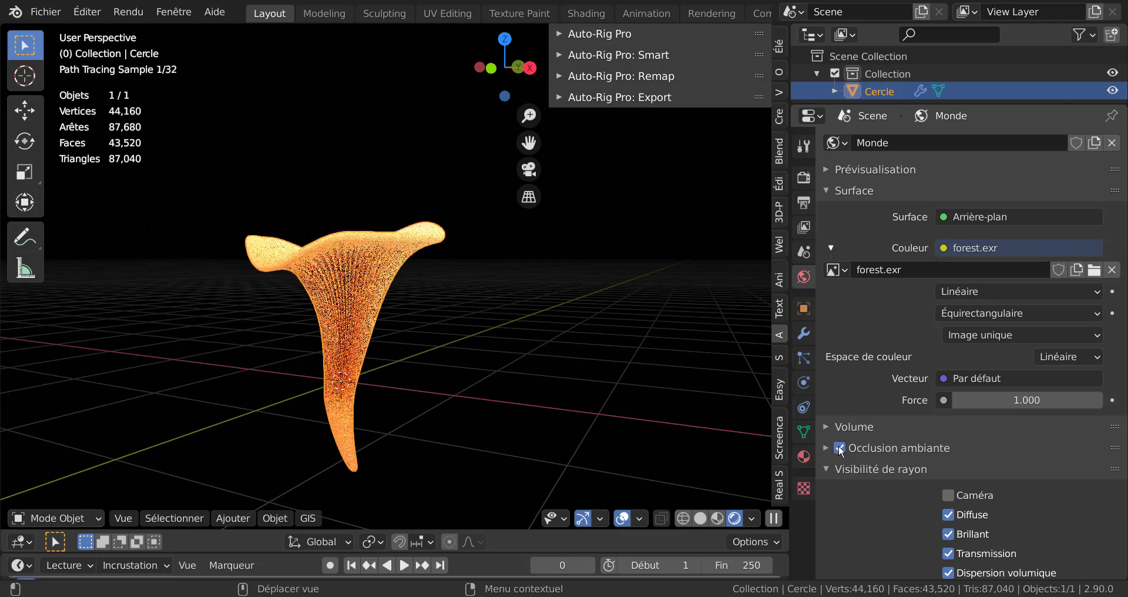
pyautogui.moveTo(505, 415); pyautogui.dragTo(593, 415, button='middle')
pyautogui.click(840, 448)
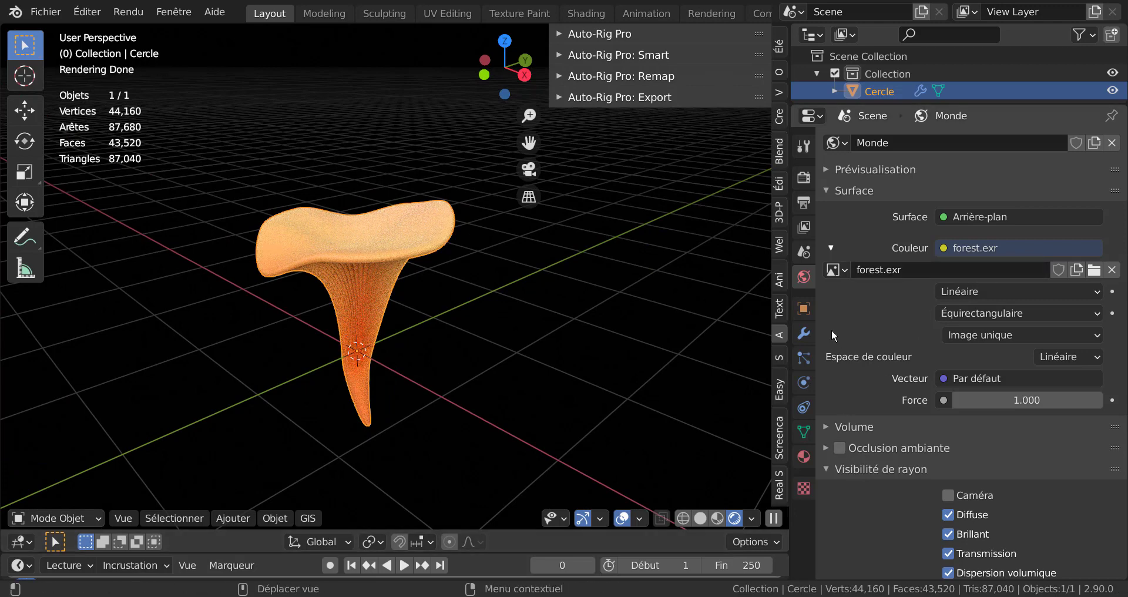
# Set the world's environment lighting strength to 1.5.
pyautogui.click(960, 399)
pyautogui.write('1.5')
pyautogui.press('Return')
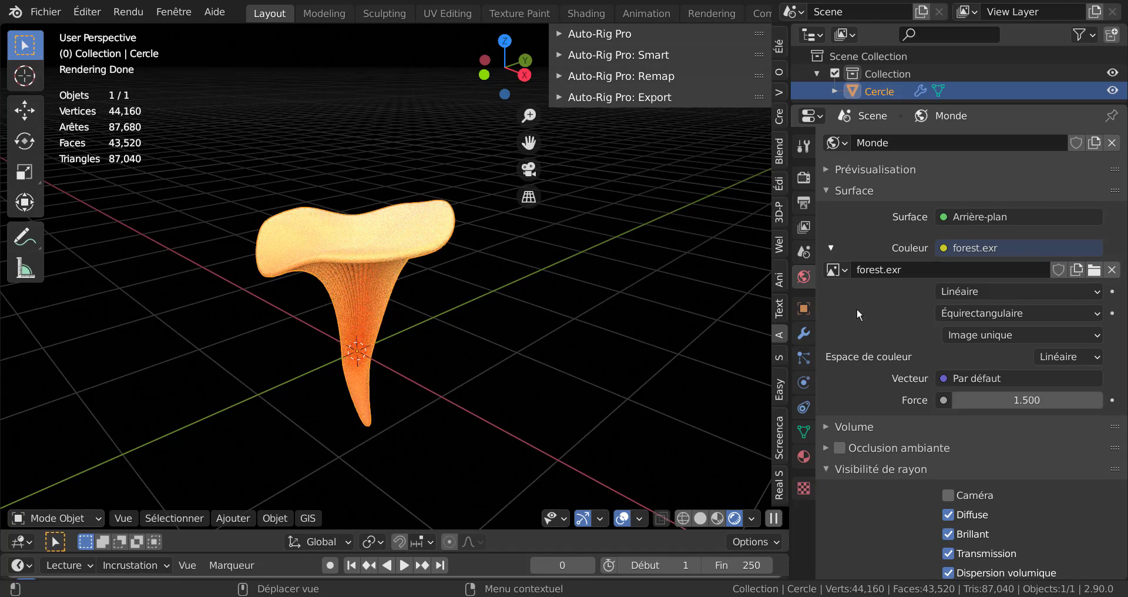
# In the Shading workspace, connect the Voronoi distance to the Bump height and the Bump normal to the Principled BSDF normal.
pyautogui.click(582, 14)
pyautogui.scroll(-3, 603, 440)
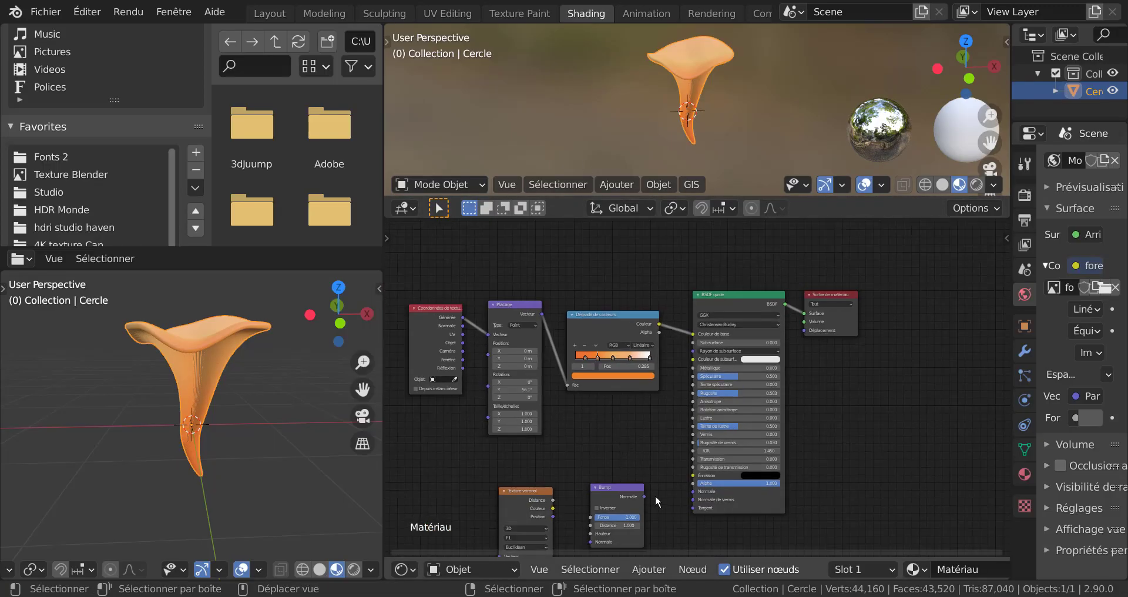
pyautogui.moveTo(547, 520); pyautogui.dragTo(586, 450, button='middle')
pyautogui.scroll(4, 586, 450)
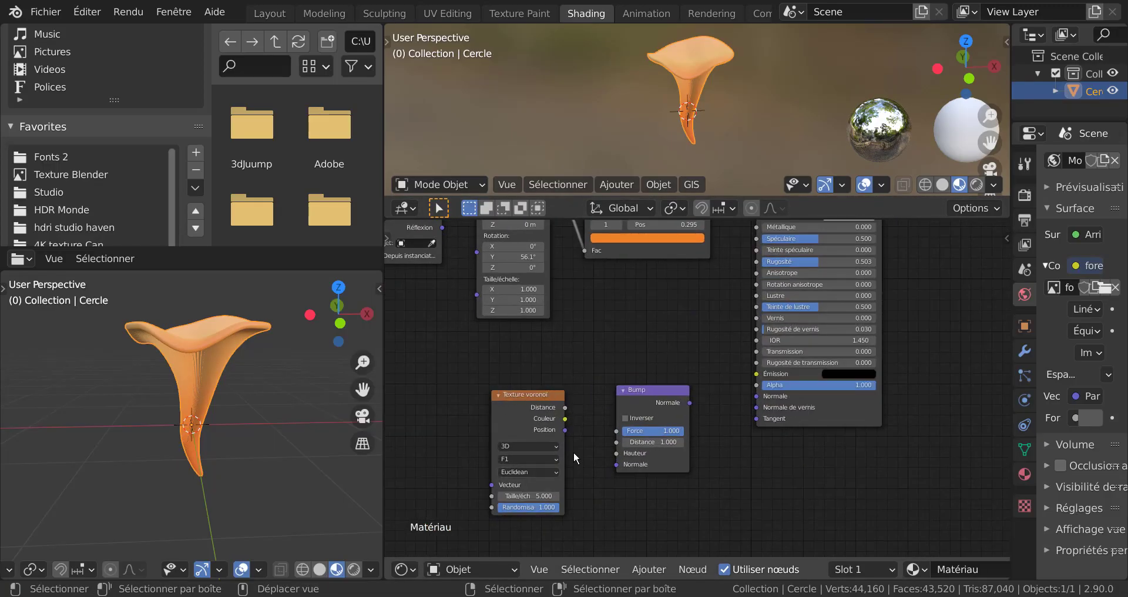
pyautogui.moveTo(602, 397); pyautogui.dragTo(678, 453)
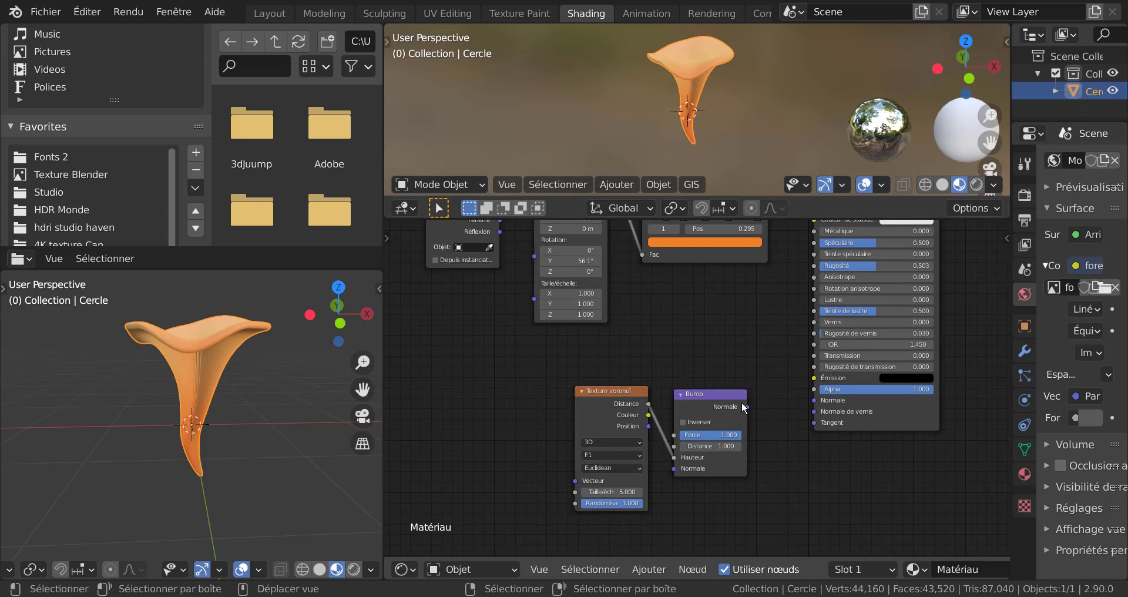
pyautogui.moveTo(747, 406); pyautogui.dragTo(814, 400)
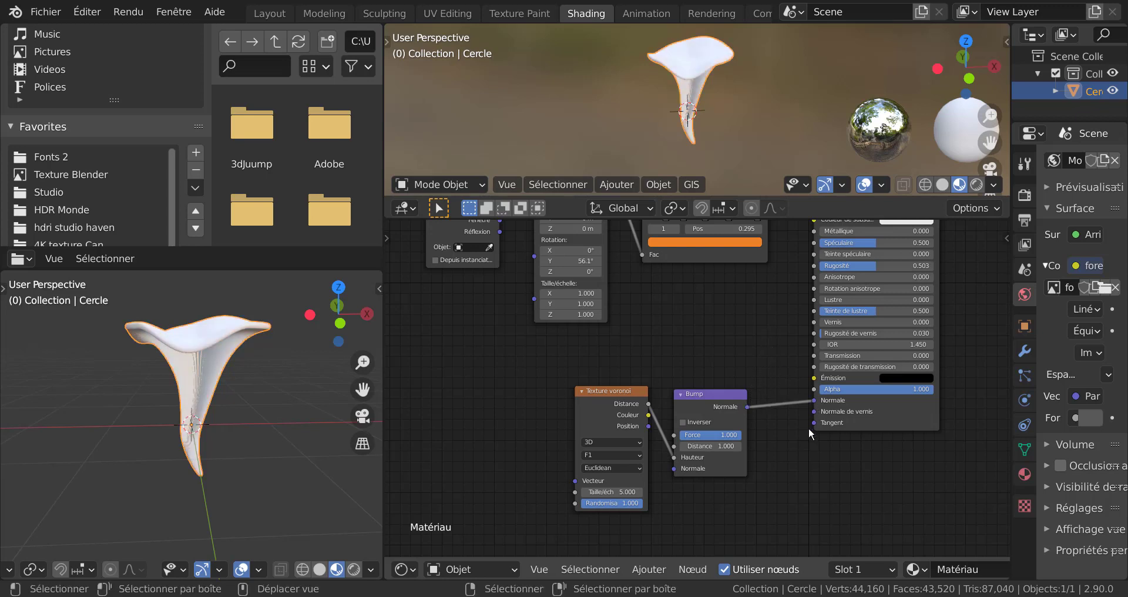
# Raise the Voronoi texture's scale to 494.7 for a very fine grain on the mushroom.
pyautogui.scroll(2, 156, 420)
pyautogui.moveTo(156, 421); pyautogui.dragTo(253, 429, button='middle')
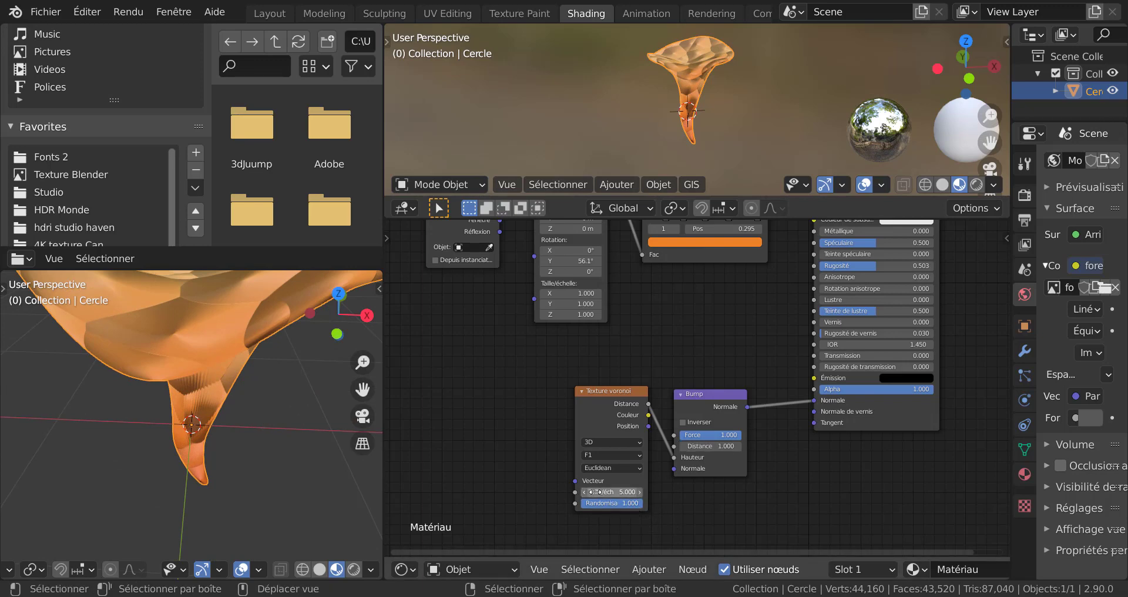
pyautogui.moveTo(595, 492); pyautogui.dragTo(693, 492)
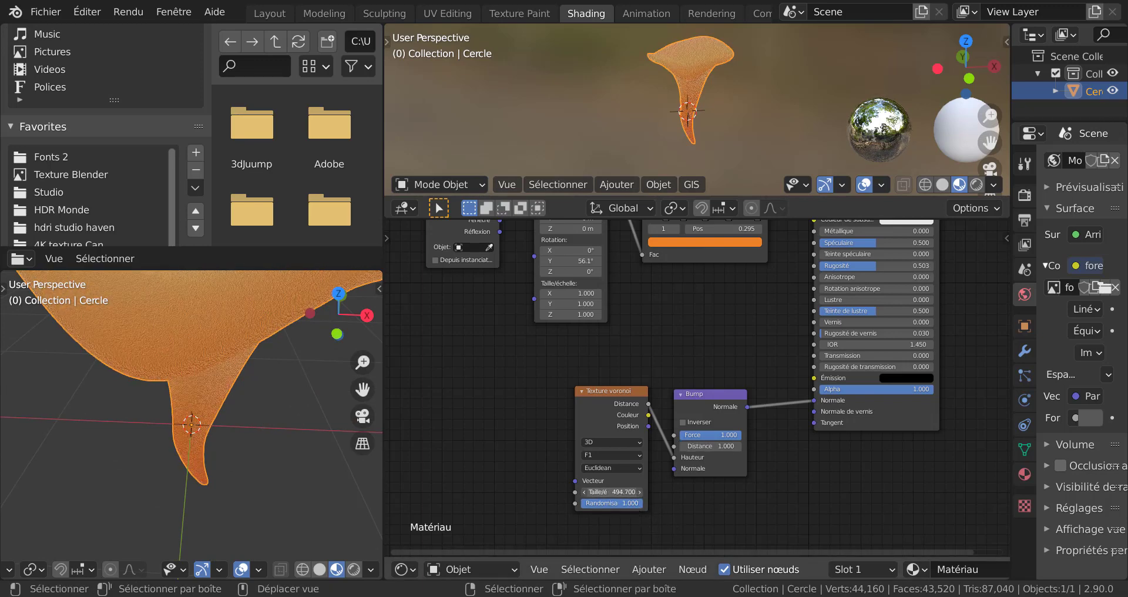
# Set the Voronoi texture's scale to 1000 for an even finer grain on the mushroom.
pyautogui.moveTo(607, 491)
pyautogui.mouseDown()
pyautogui.moveTo(628, 492)
pyautogui.moveTo(607, 492)
pyautogui.mouseUp()
pyautogui.click(607, 492)
pyautogui.write('1000')
pyautogui.press('Return')
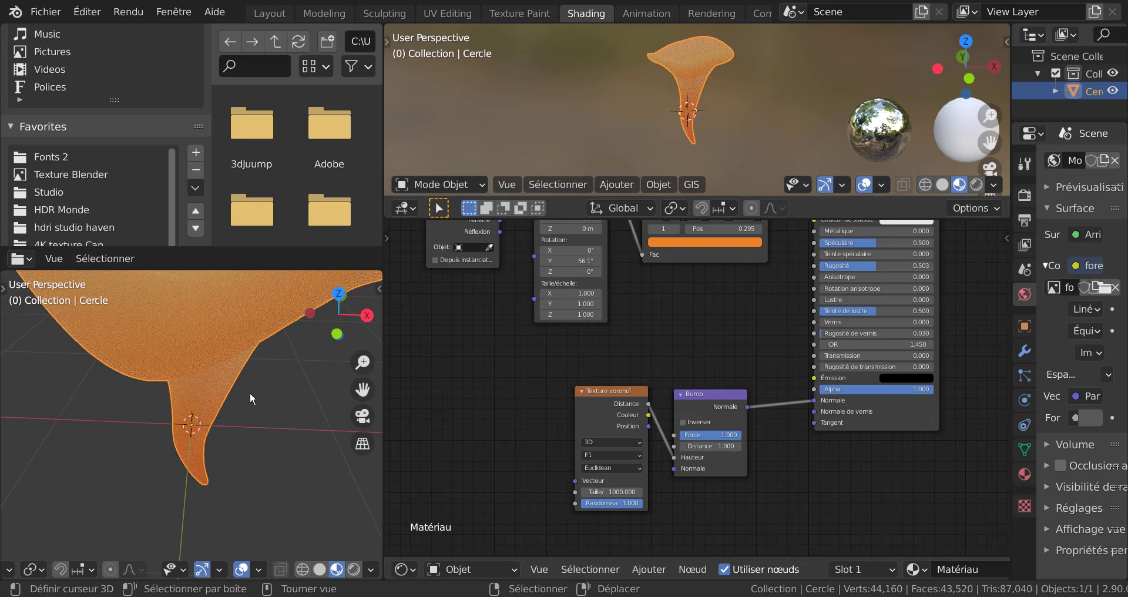
pyautogui.moveTo(249, 392)
pyautogui.mouseDown(button='middle')
pyautogui.moveTo(266, 496)
pyautogui.moveTo(230, 401)
pyautogui.mouseUp(button='middle')
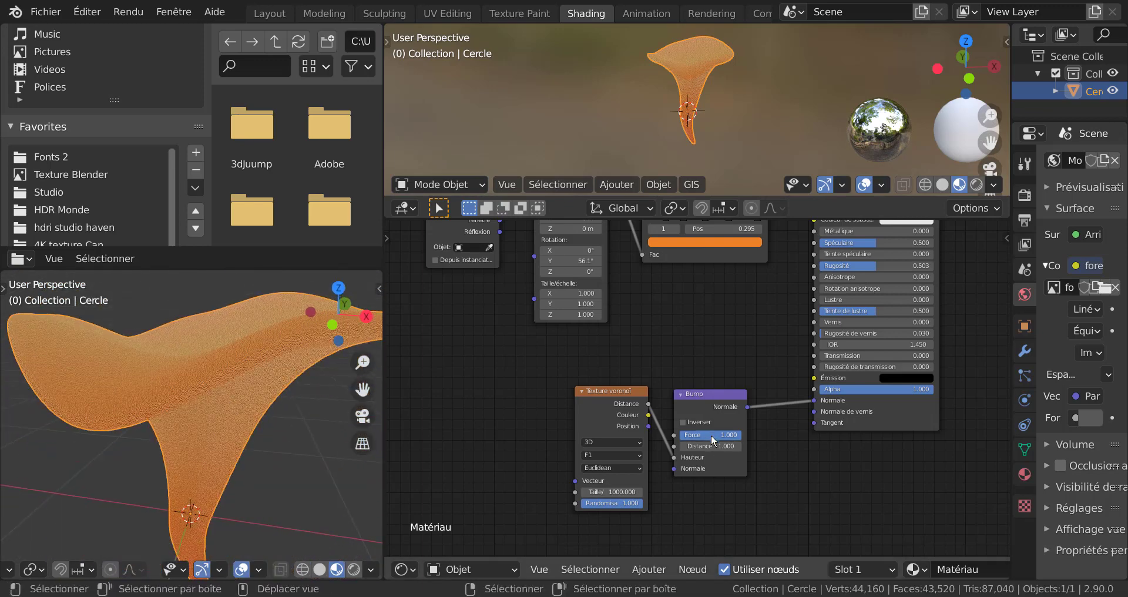
# Lower the Bump node's strength to 0.033 so the grain on the mushroom is only subtle.
pyautogui.moveTo(728, 434); pyautogui.dragTo(684, 435)
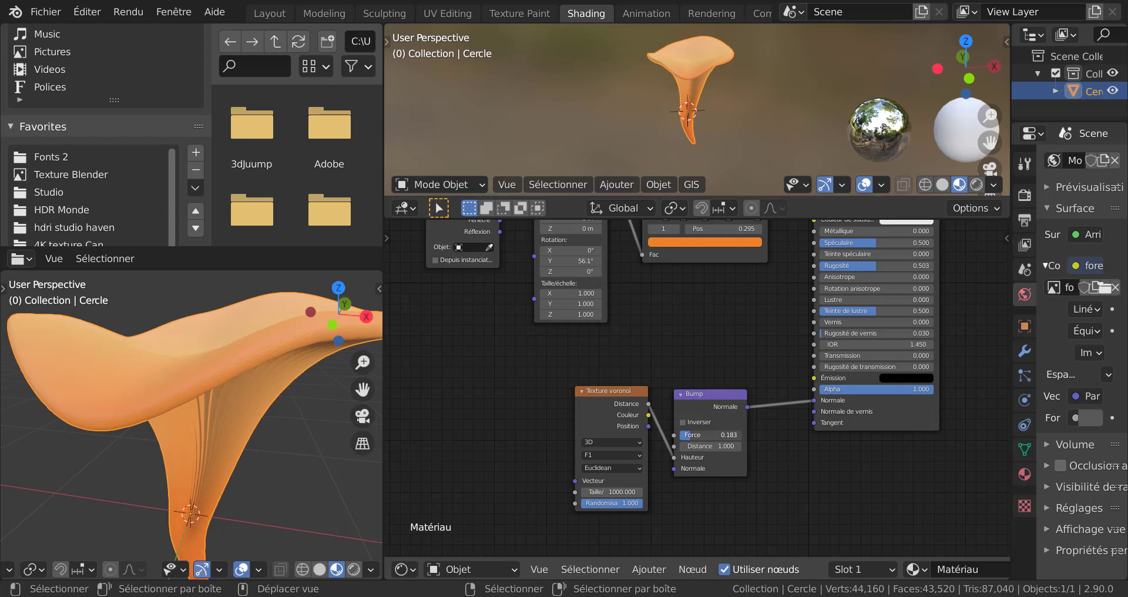
pyautogui.moveTo(319, 412); pyautogui.dragTo(199, 432, button='middle')
pyautogui.scroll(3, 199, 433)
pyautogui.scroll(-2, 199, 433)
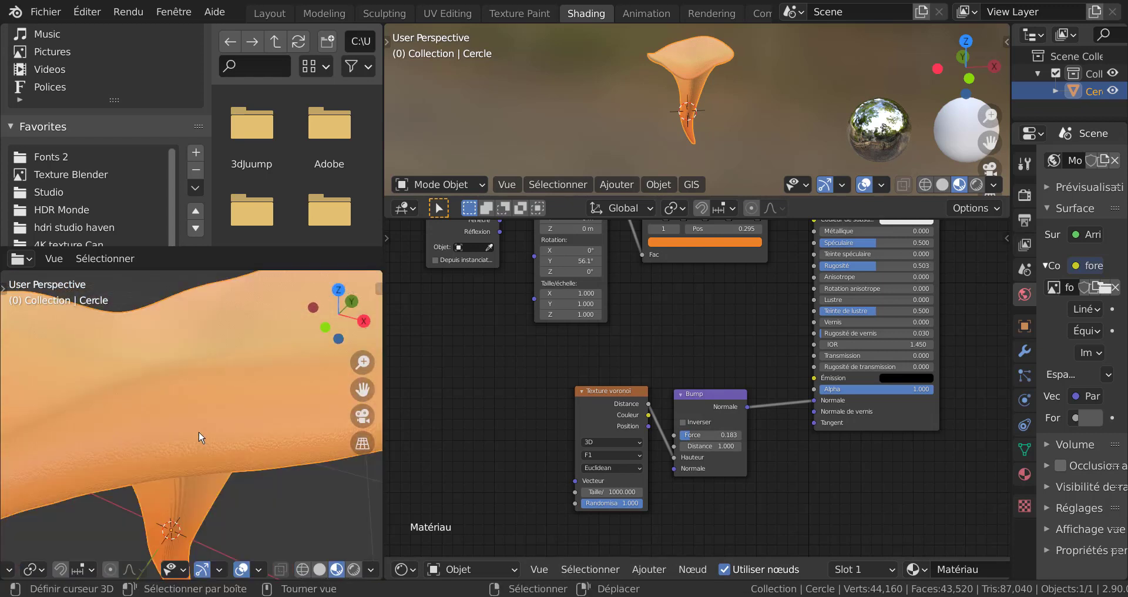
pyautogui.scroll(1, 203, 438)
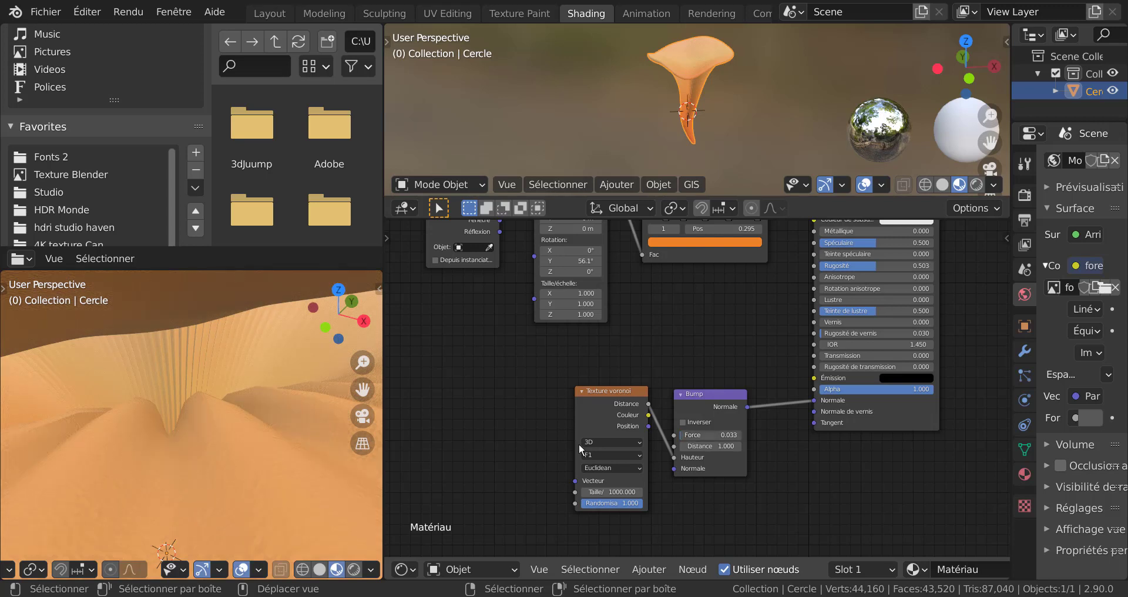
pyautogui.scroll(-3, 207, 489)
pyautogui.moveTo(226, 423)
pyautogui.mouseDown(button='middle')
pyautogui.moveTo(252, 364)
pyautogui.moveTo(237, 414)
pyautogui.mouseUp(button='middle')
pyautogui.scroll(-3, 249, 405)
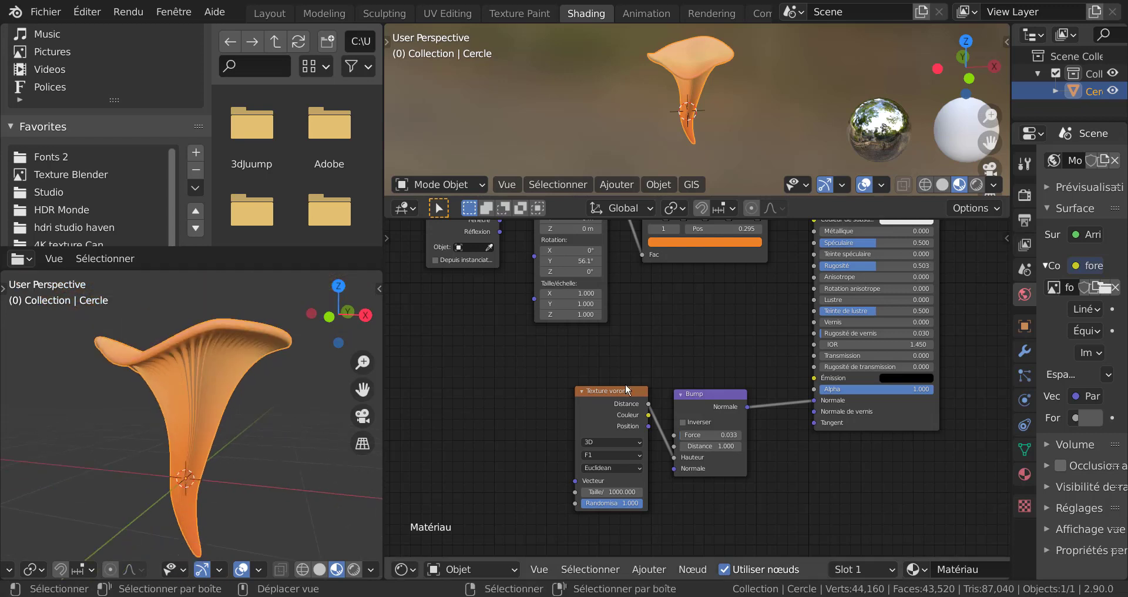
# Raise the Principled BSDF's roughness to 0.548.
pyautogui.moveTo(722, 340); pyautogui.dragTo(642, 490, button='middle')
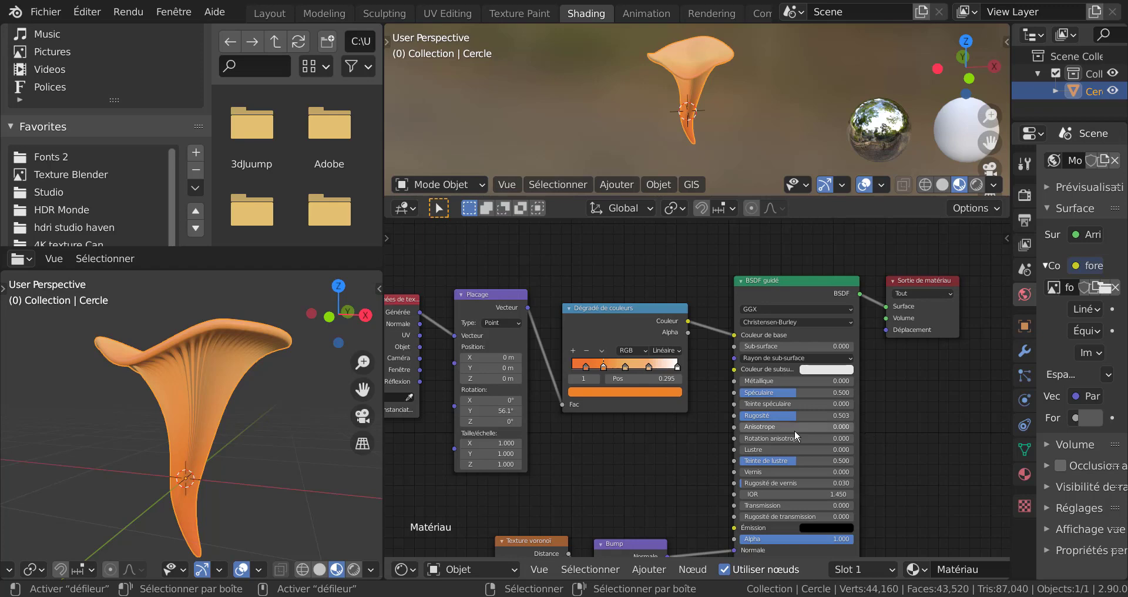
pyautogui.scroll(3, 794, 429)
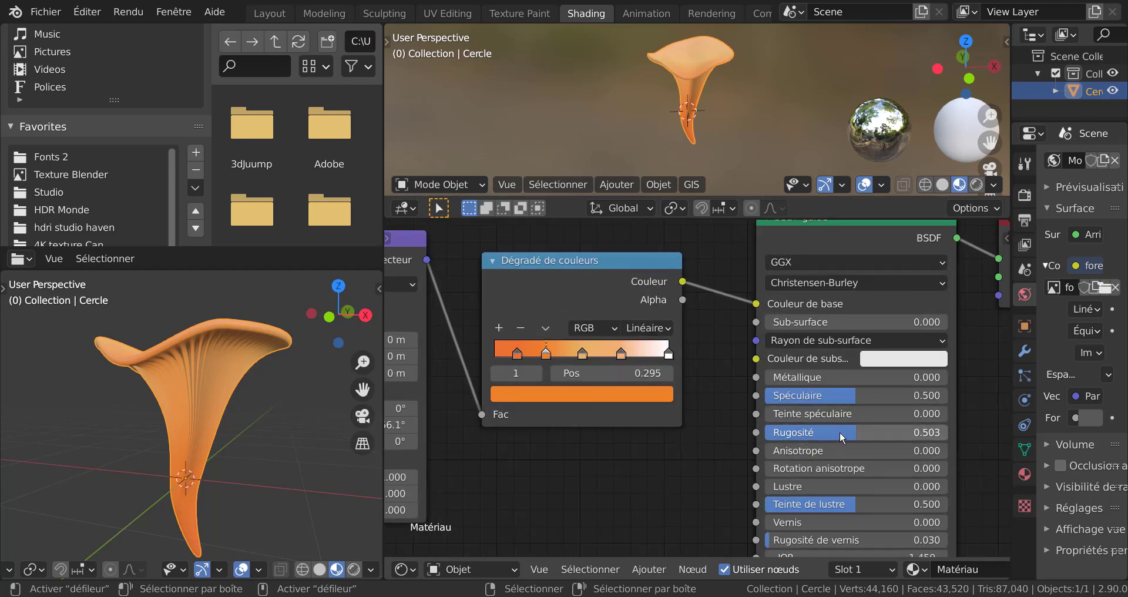
pyautogui.moveTo(795, 433); pyautogui.dragTo(866, 432)
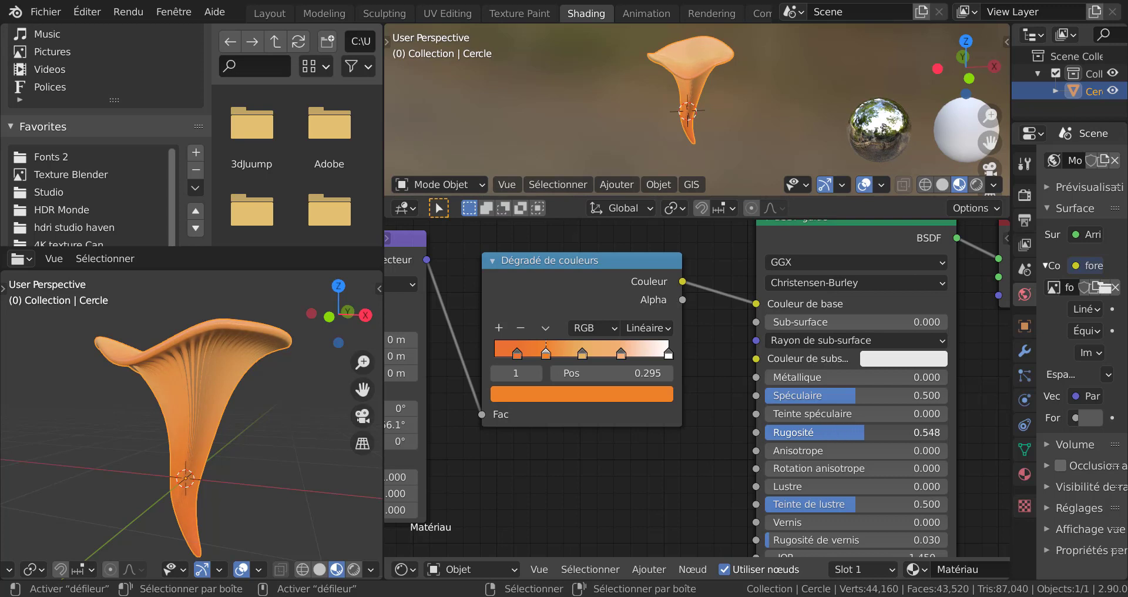
pyautogui.moveTo(324, 411); pyautogui.dragTo(319, 468, button='middle')
pyautogui.scroll(2, 266, 459)
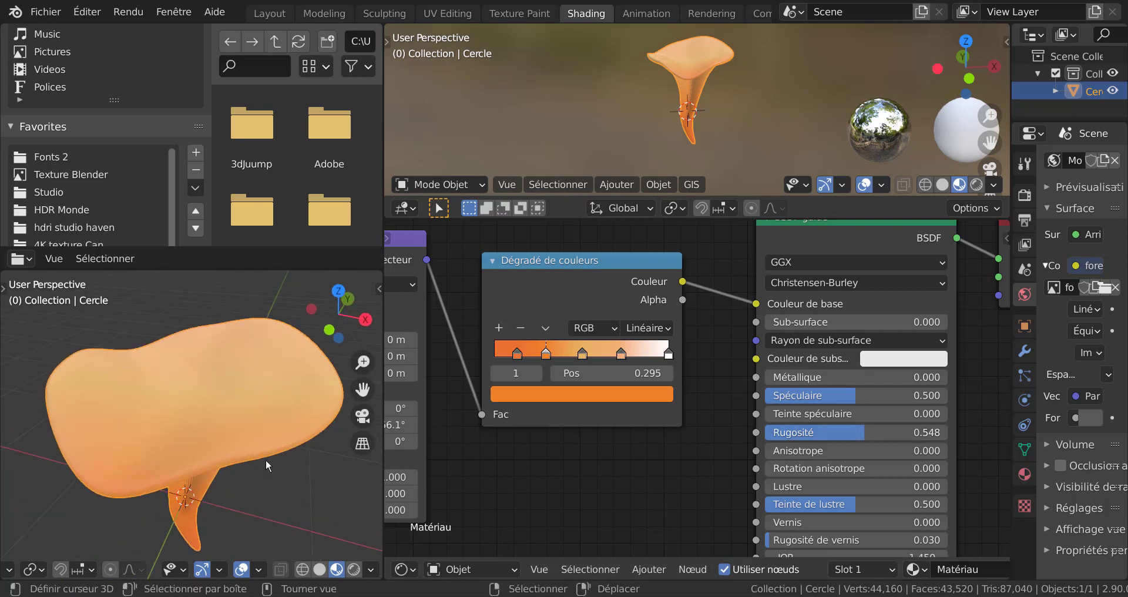
# Switch the large preview viewport to rendered shading and examine the material on the mushroom's cap and stem.
pyautogui.click(354, 569)
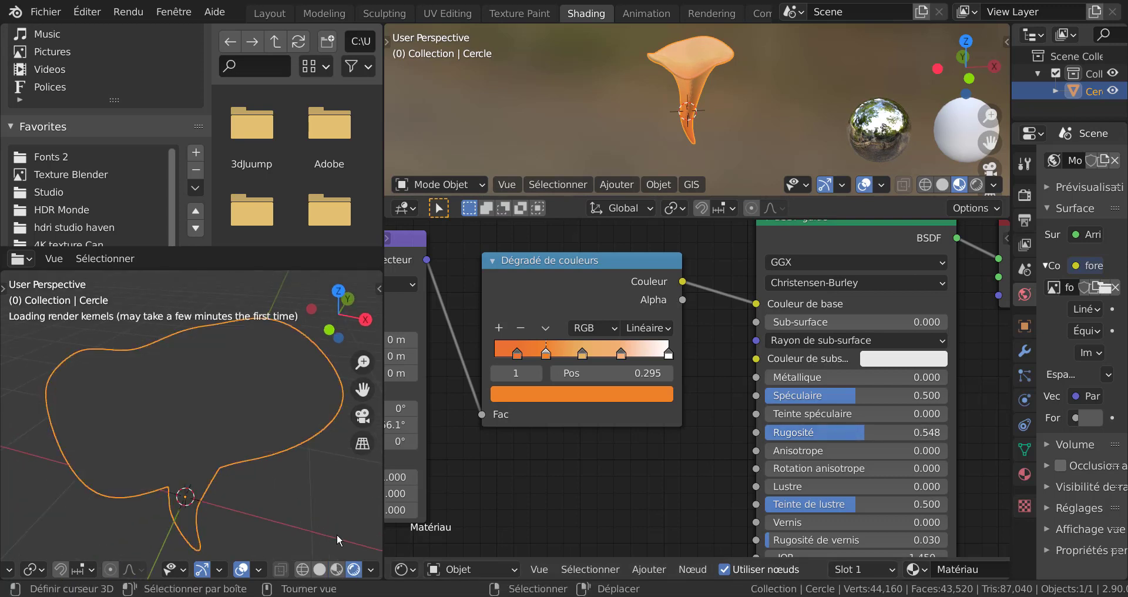
pyautogui.moveTo(298, 485)
pyautogui.mouseDown(button='middle')
pyautogui.moveTo(298, 452)
pyautogui.moveTo(305, 468)
pyautogui.mouseUp(button='middle')
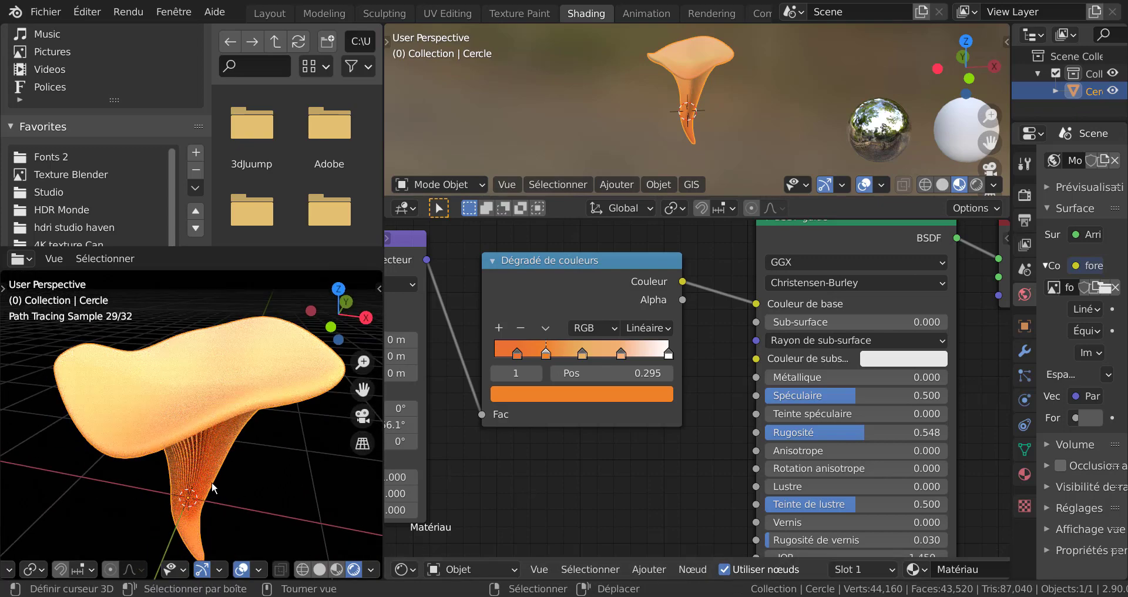
pyautogui.scroll(1, 215, 481)
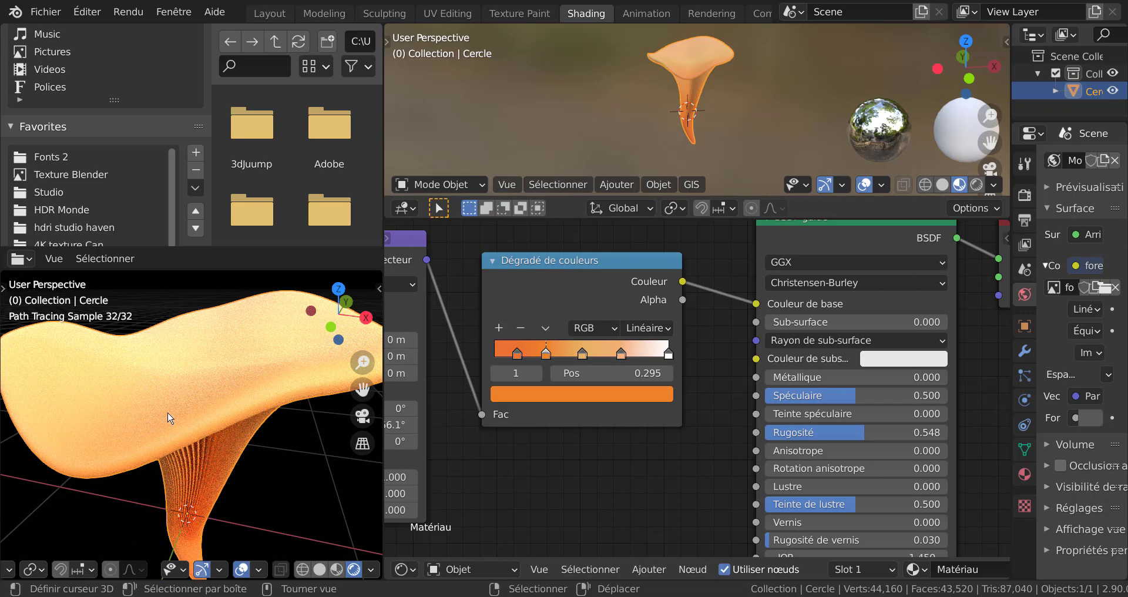
pyautogui.scroll(-3, 196, 398)
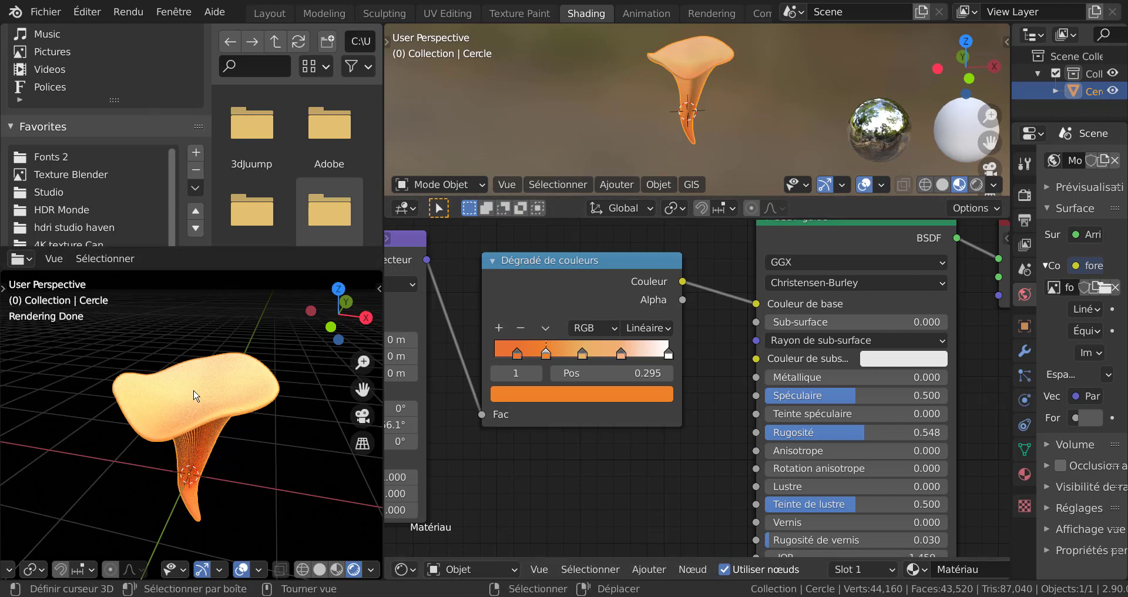
# In Edit Mode, circle-select the vertices around the central hollow of the mushroom's cap.
pyautogui.press('Tab')
pyautogui.moveTo(217, 413); pyautogui.dragTo(235, 469, button='middle')
pyautogui.scroll(5, 226, 449)
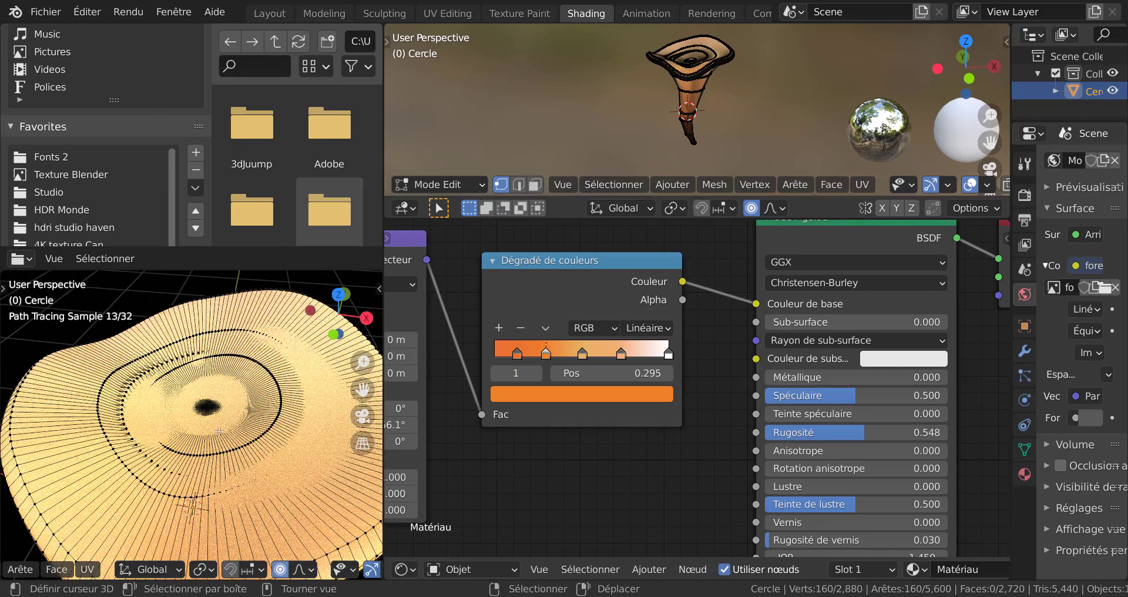
pyautogui.click(213, 427)
pyautogui.press('c')
pyautogui.click(209, 410)
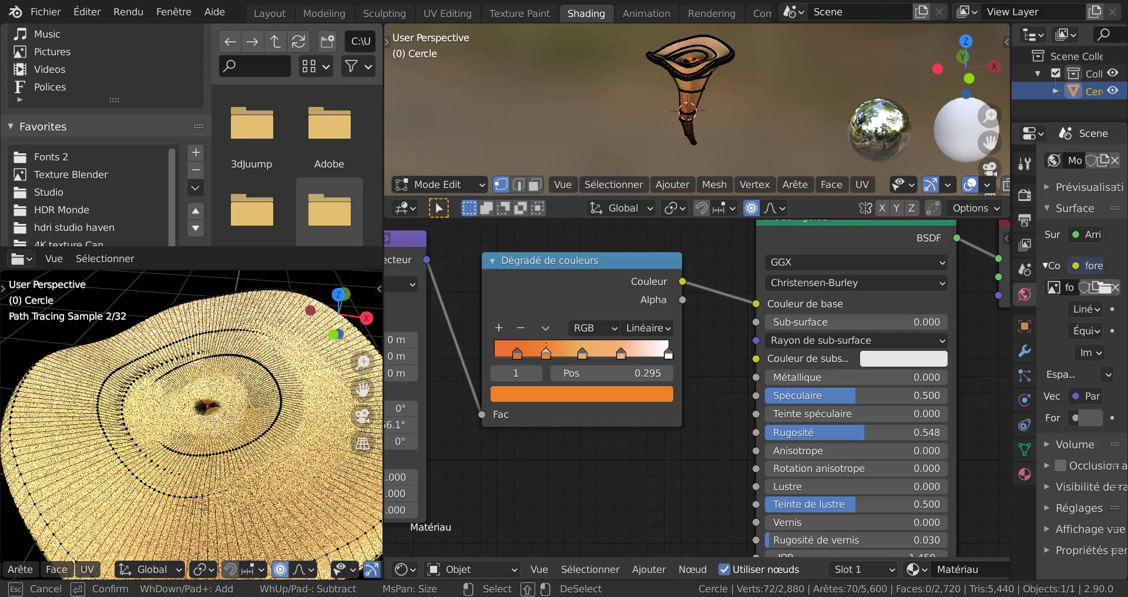
pyautogui.press('Escape')
pyautogui.press('c')
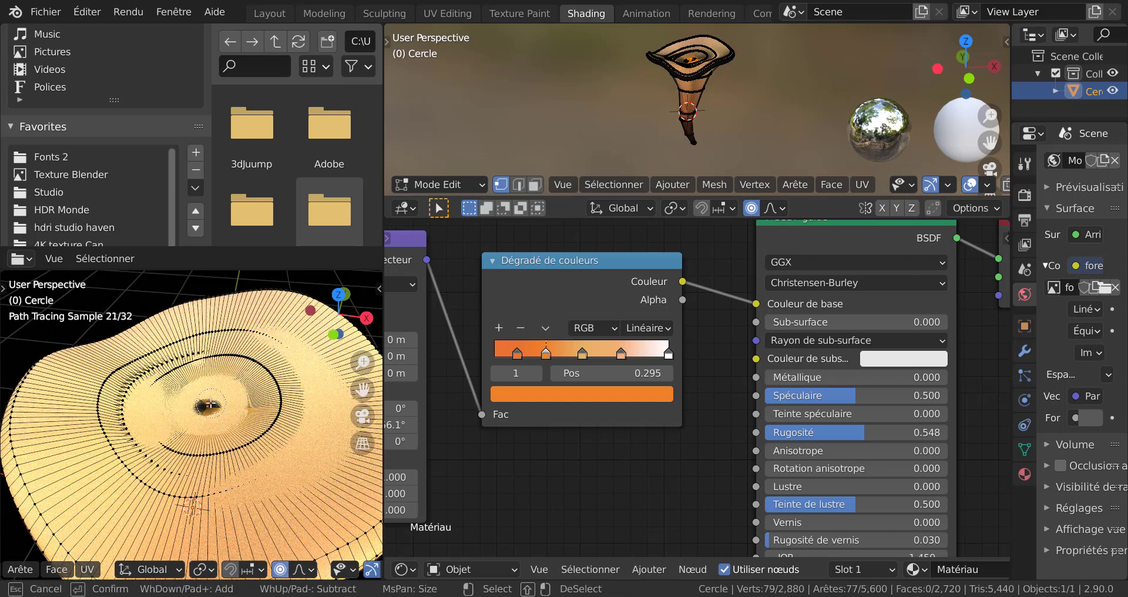
pyautogui.moveTo(213, 404)
pyautogui.mouseDown()
pyautogui.moveTo(209, 424)
pyautogui.moveTo(188, 414)
pyautogui.mouseUp()
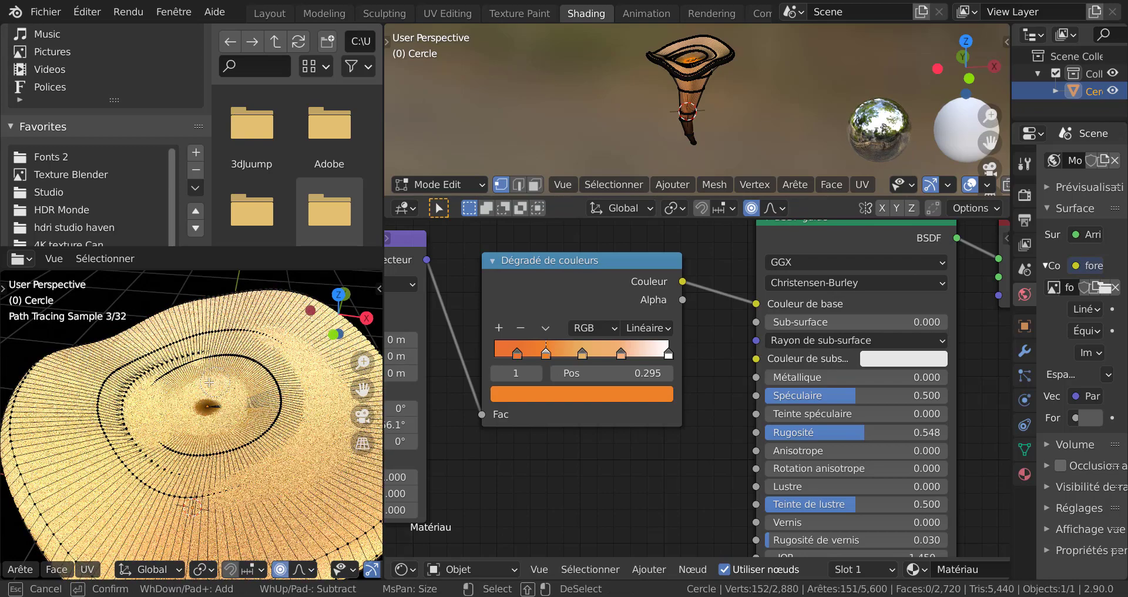
pyautogui.press('Escape')
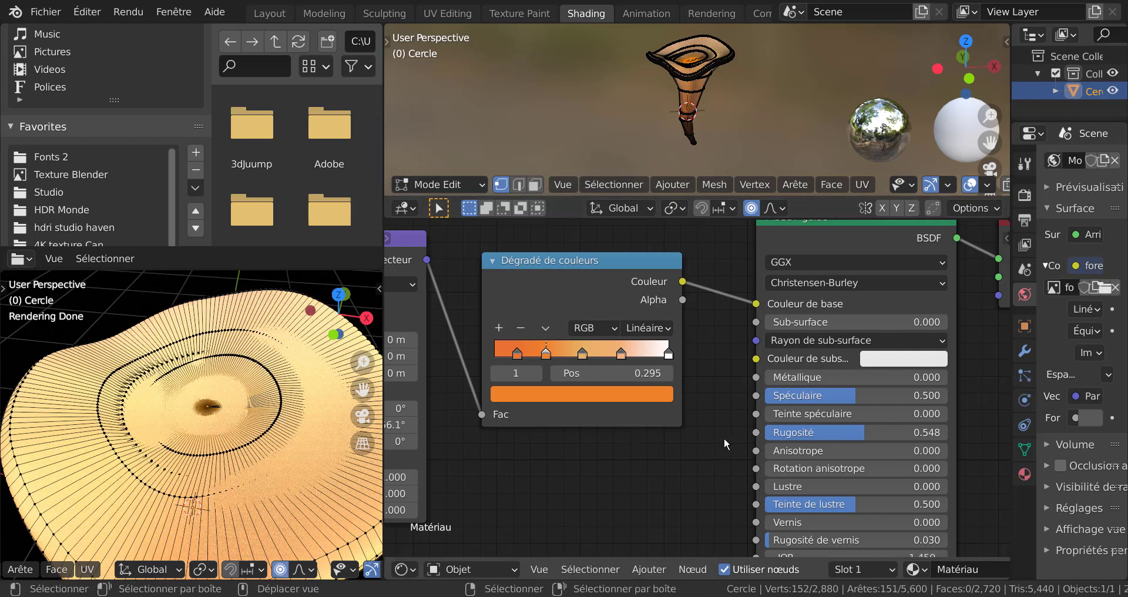
# In the Layout workspace with solid shading, lower the cap's central vertices about 0.1 m along Z with proportional editing, then return to Object Mode.
pyautogui.click(274, 15)
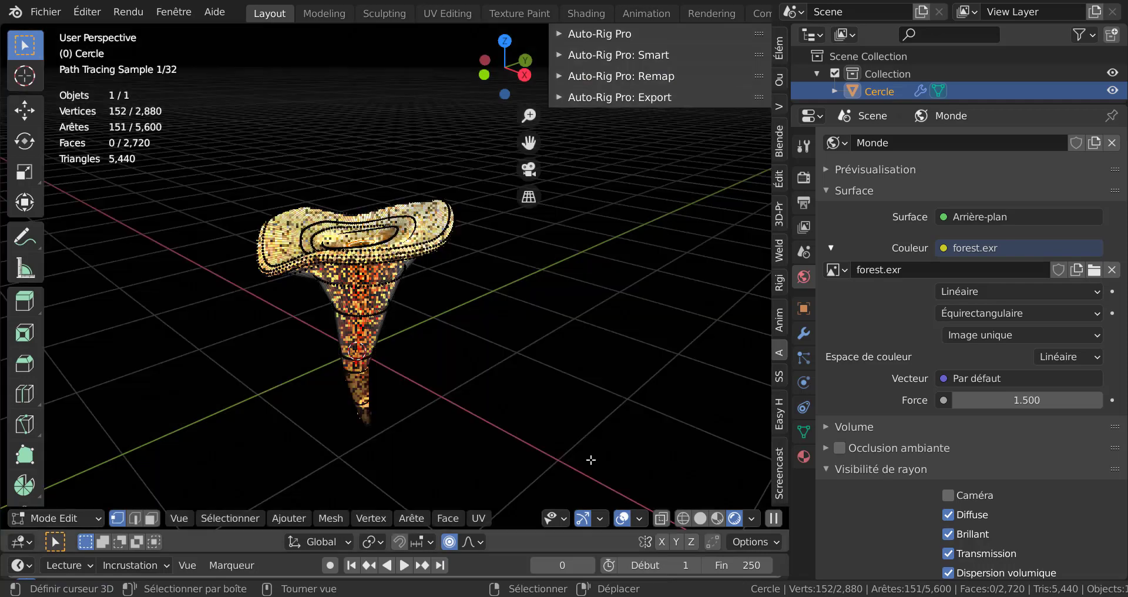
pyautogui.moveTo(564, 358)
pyautogui.mouseDown(button='middle')
pyautogui.moveTo(579, 337)
pyautogui.moveTo(622, 353)
pyautogui.moveTo(558, 391)
pyautogui.mouseUp(button='middle')
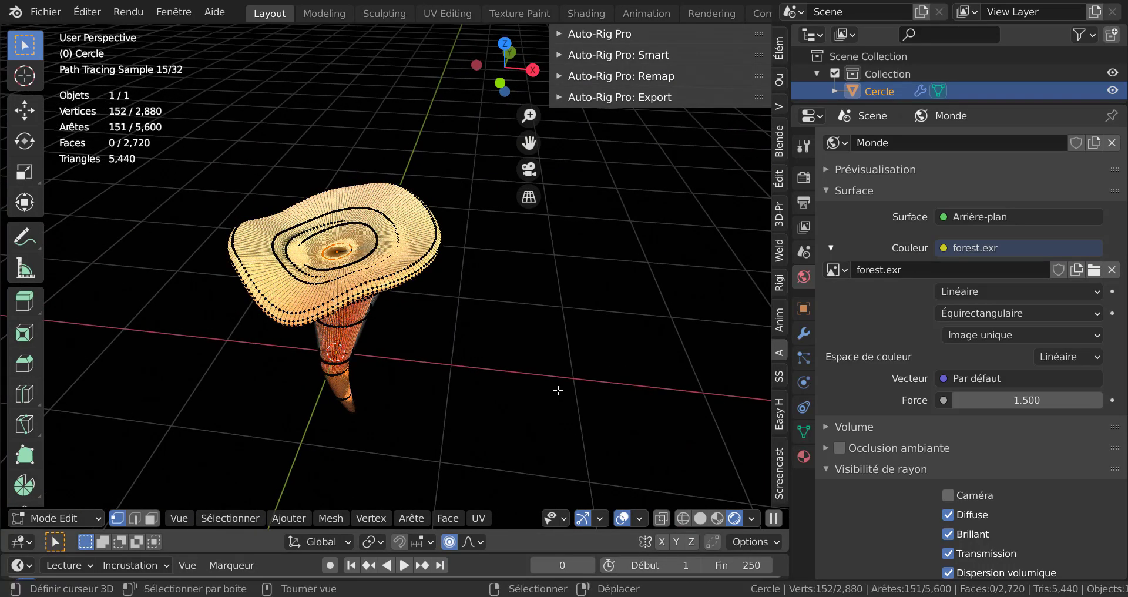
pyautogui.scroll(2, 558, 375)
pyautogui.moveTo(519, 331); pyautogui.dragTo(589, 338, button='middle')
pyautogui.scroll(2, 590, 338)
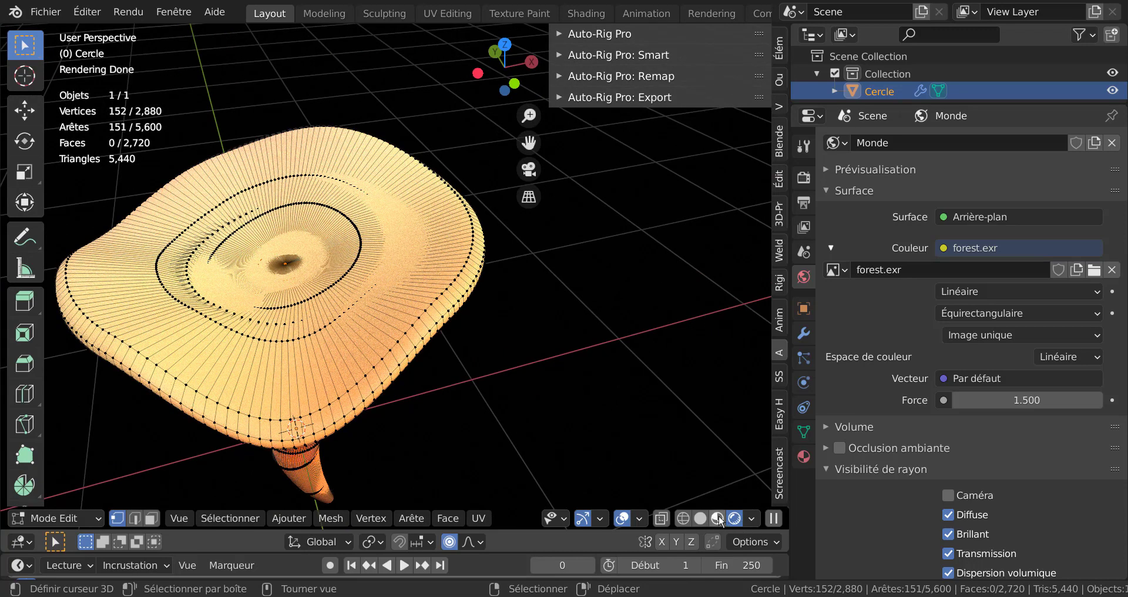
pyautogui.click(700, 519)
pyautogui.moveTo(464, 351)
pyautogui.mouseDown(button='middle')
pyautogui.moveTo(440, 345)
pyautogui.moveTo(411, 303)
pyautogui.mouseUp(button='middle')
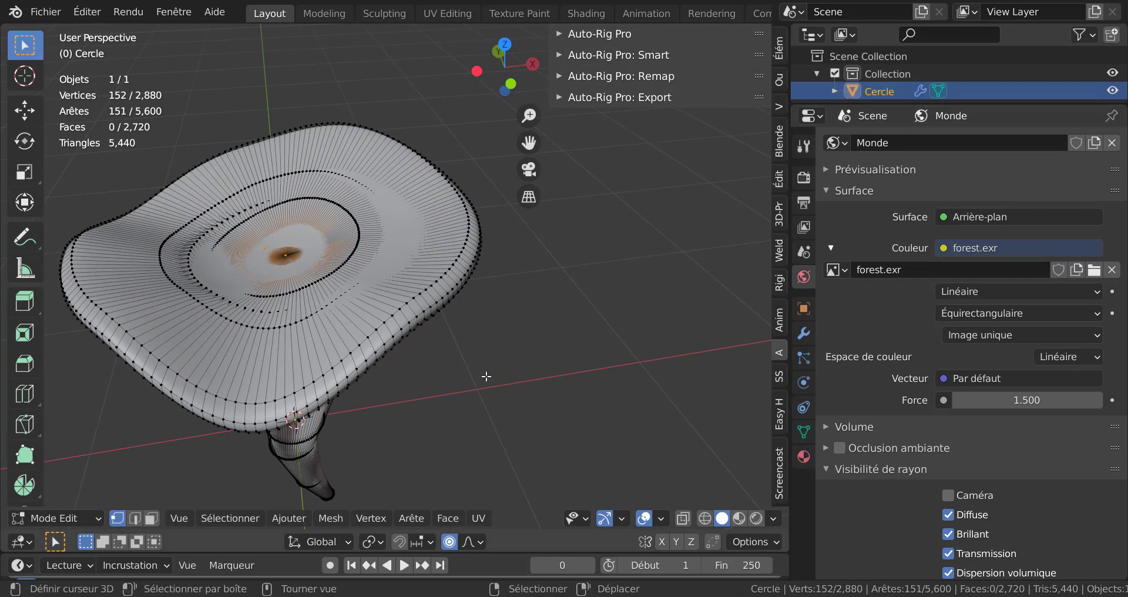
pyautogui.press('g')
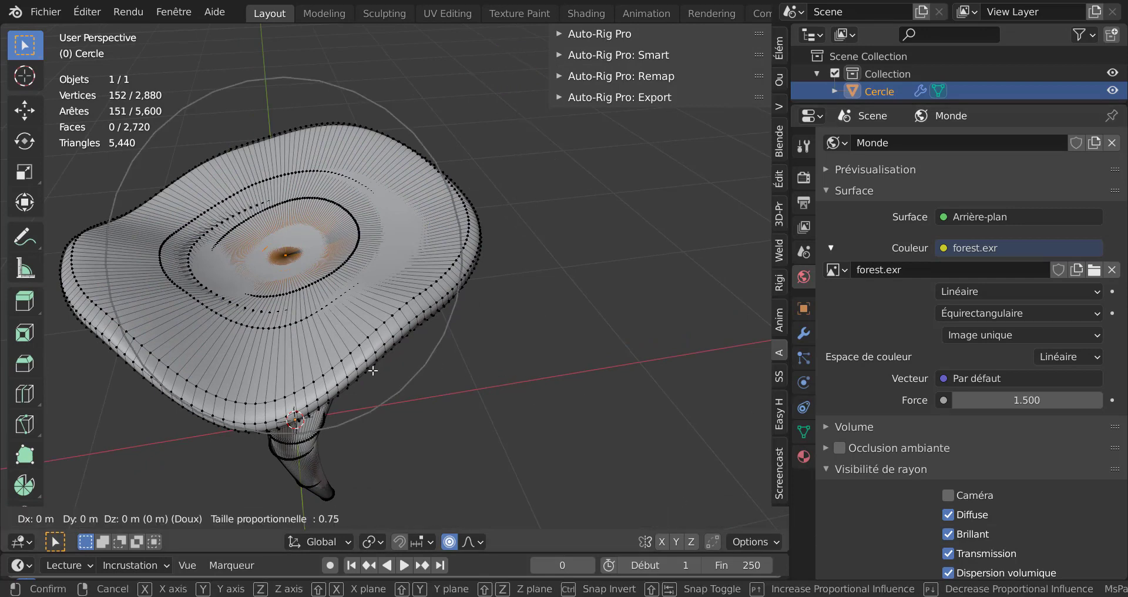
pyautogui.press('z')
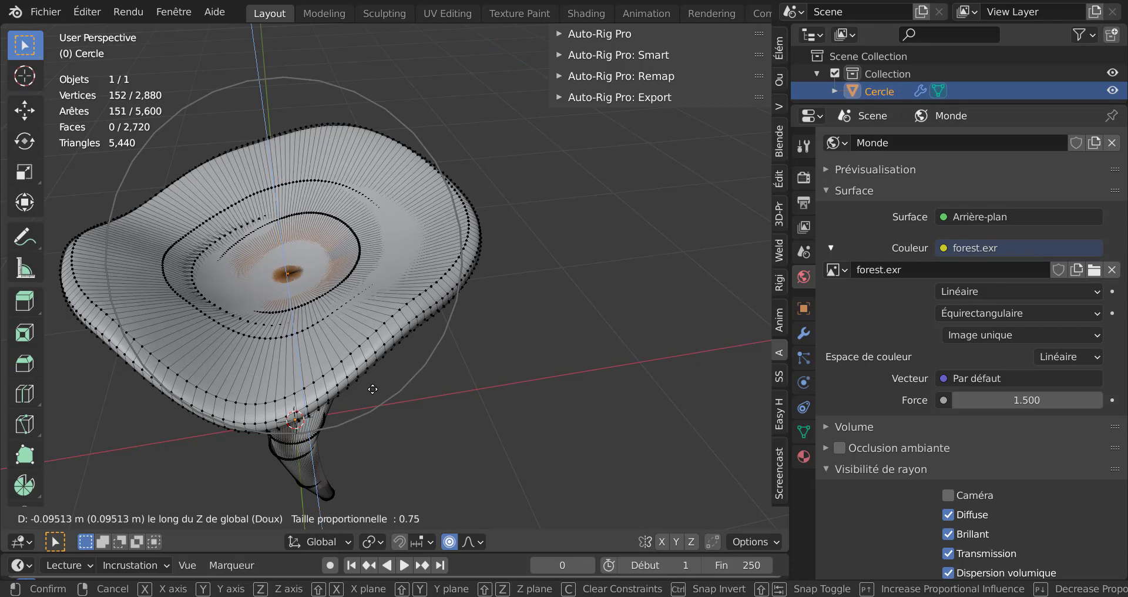
pyautogui.click(374, 391)
pyautogui.press('Tab')
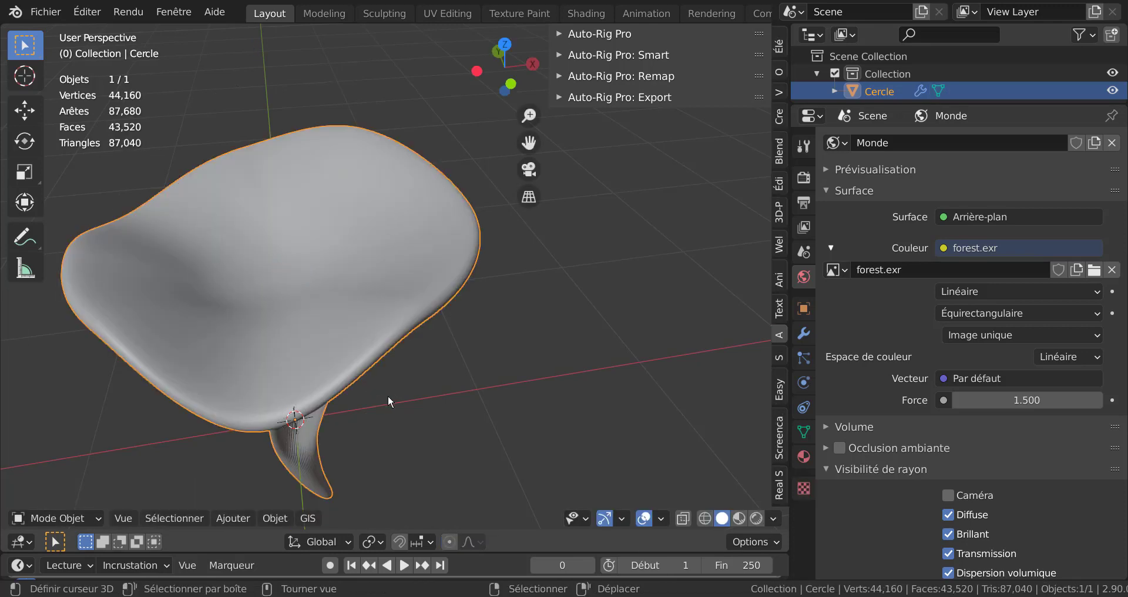
pyautogui.moveTo(404, 324); pyautogui.dragTo(282, 364, button='middle')
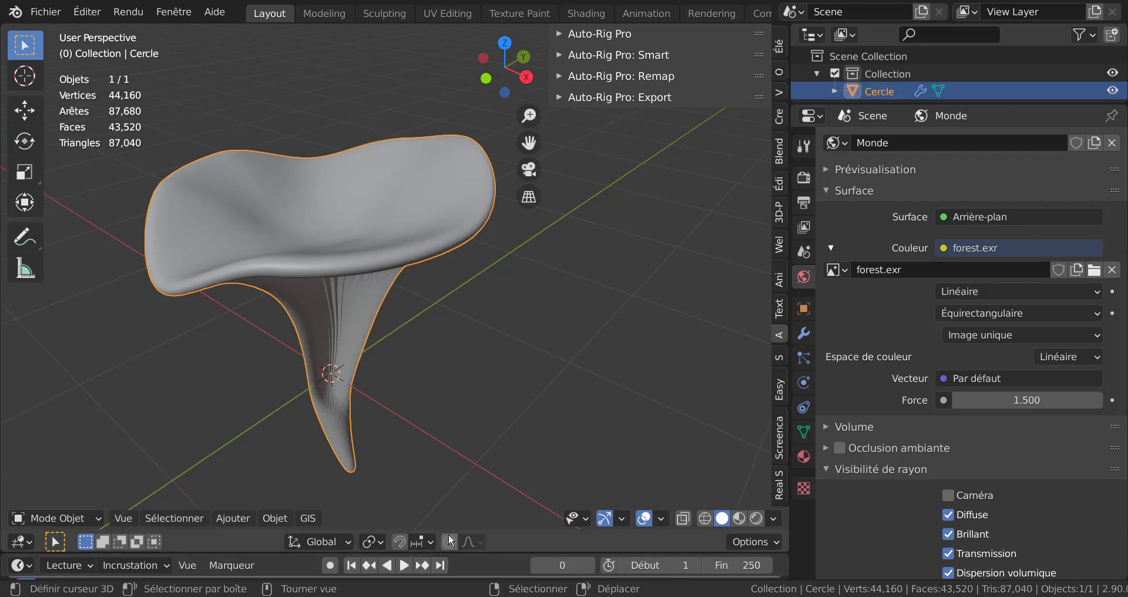
# Turn off proportional editing for the mushroom mesh in Edit Mode.
pyautogui.press('Tab')
pyautogui.press('Tab')
pyautogui.press('Tab')
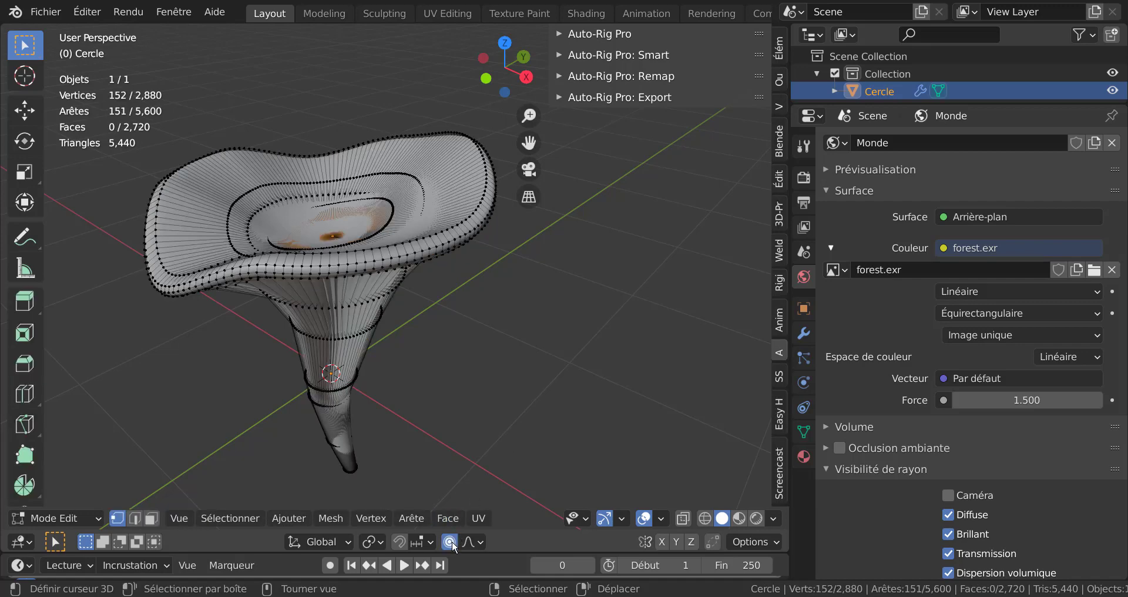
pyautogui.click(451, 542)
pyautogui.moveTo(420, 412); pyautogui.dragTo(677, 356, button='middle')
pyautogui.scroll(-4, 667, 376)
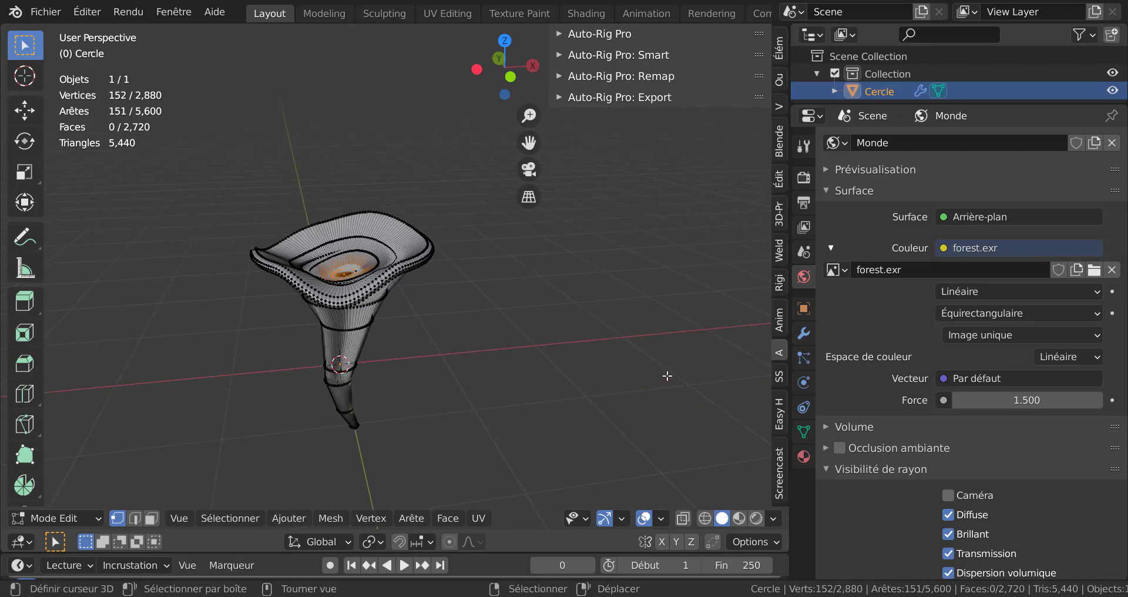
# Return to Object Mode with rendered shading and inspect the deepened cap and the stem from several angles.
pyautogui.click(757, 519)
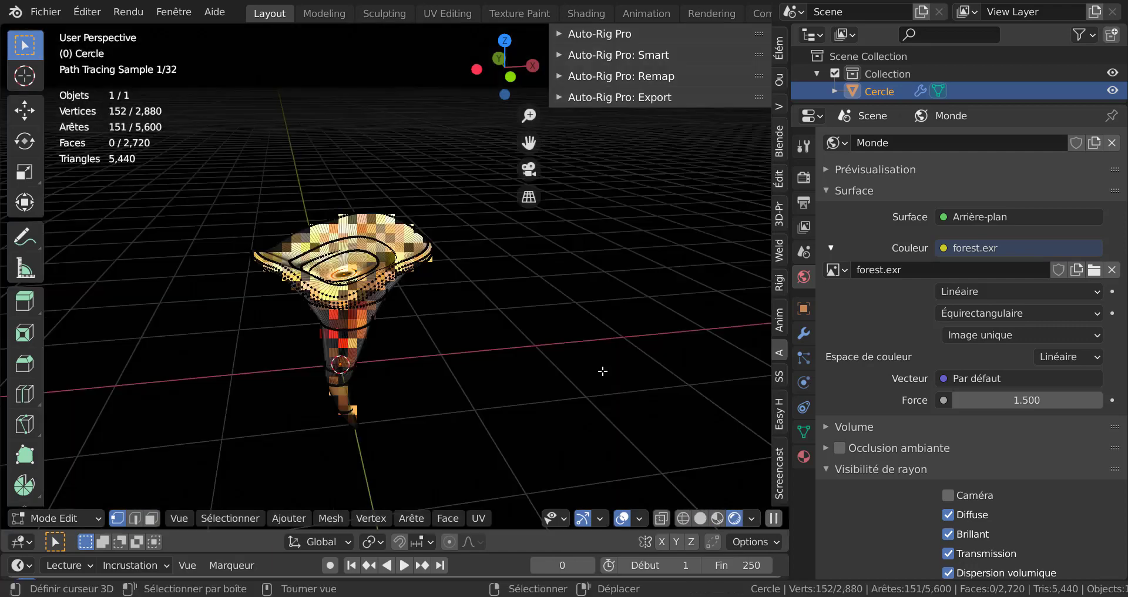
pyautogui.press('Tab')
pyautogui.moveTo(607, 373); pyautogui.dragTo(574, 393, button='middle')
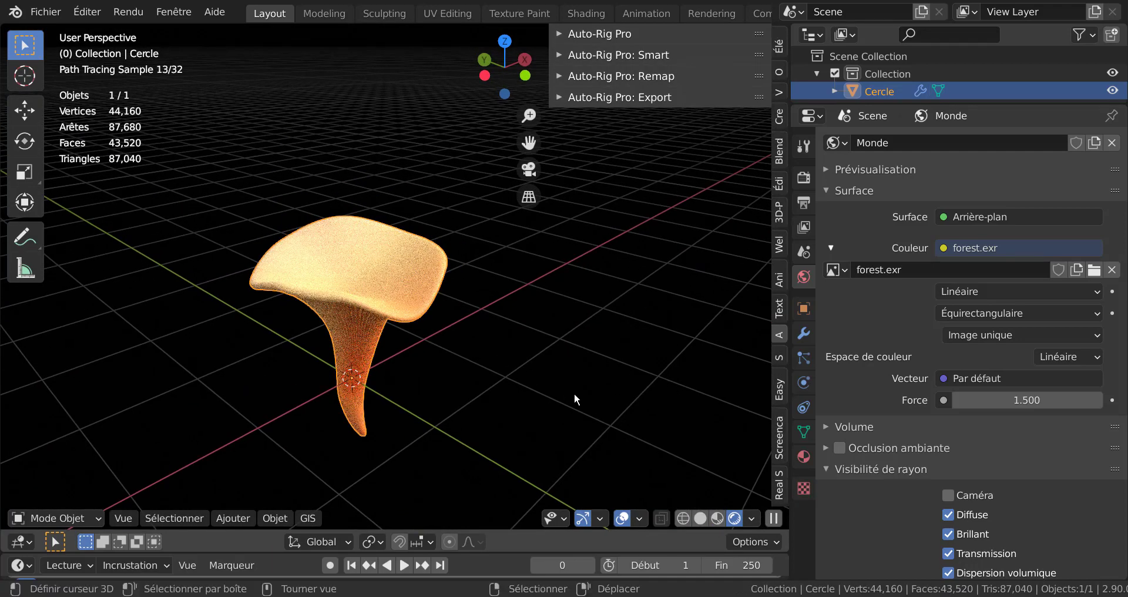
pyautogui.scroll(3, 563, 435)
pyautogui.moveTo(563, 435); pyautogui.dragTo(451, 387, button='middle')
pyautogui.scroll(2, 471, 348)
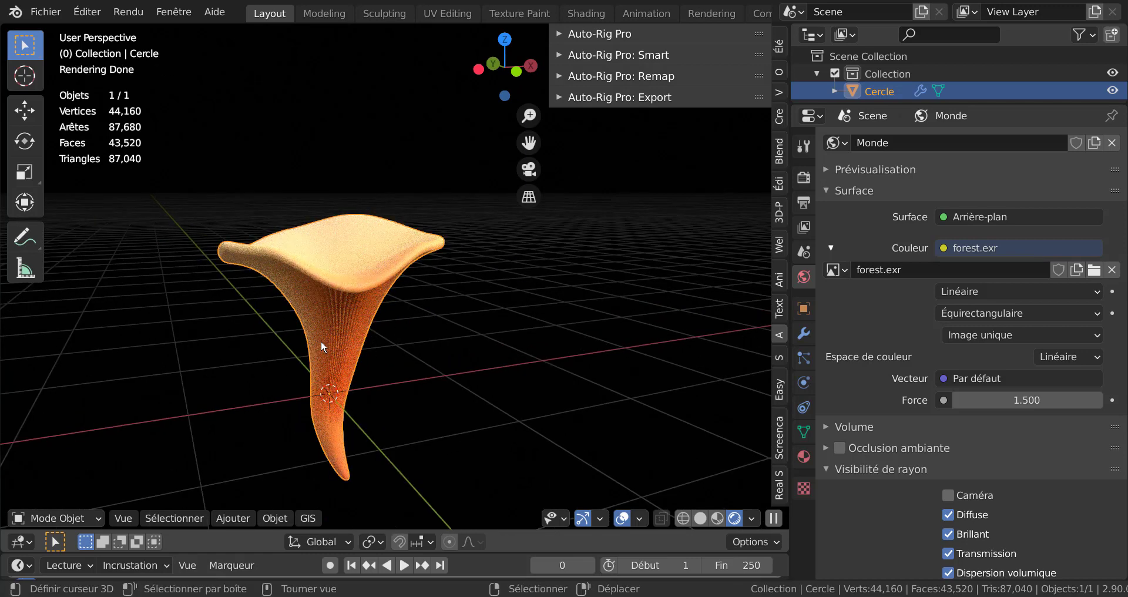
pyautogui.scroll(-2, 422, 406)
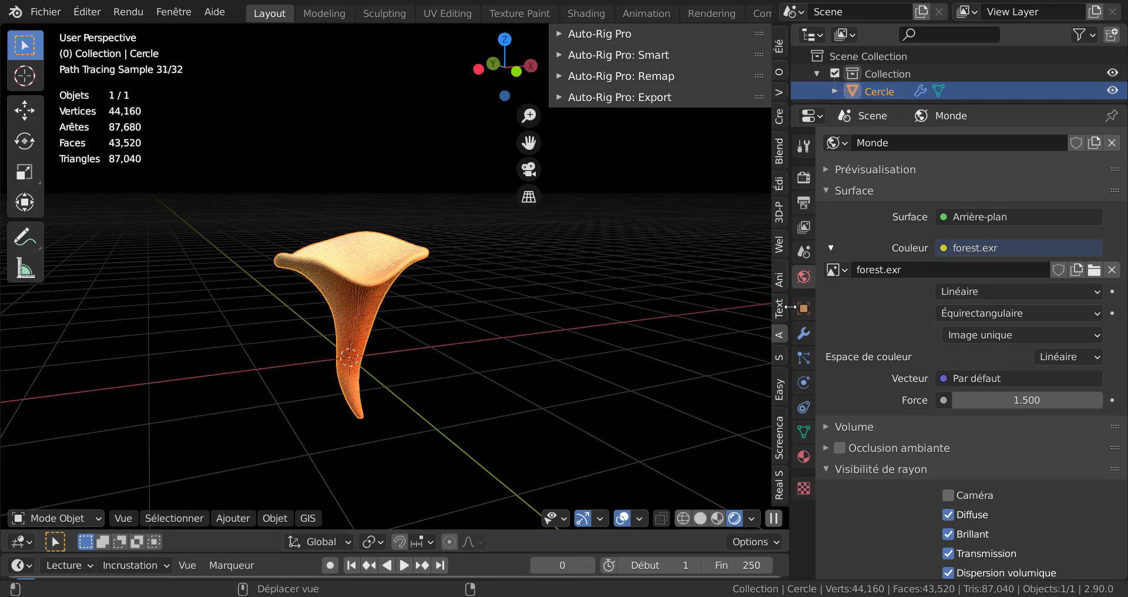
# Widen the 3D viewport and show the mushroom in front view.
pyautogui.moveTo(791, 307); pyautogui.dragTo(962, 307)
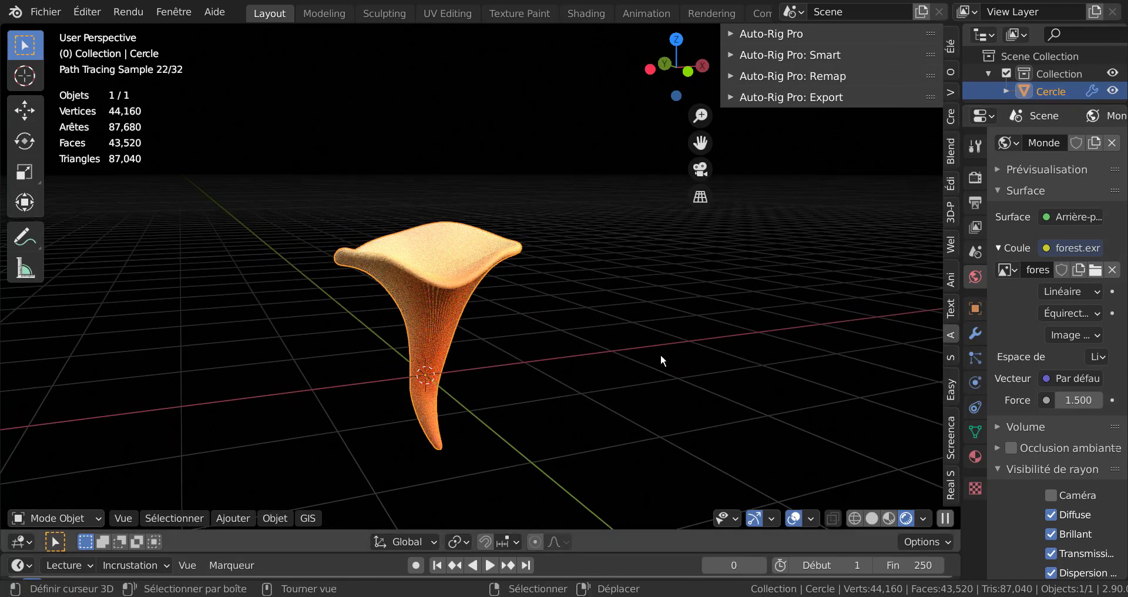
pyautogui.press('KP_1')
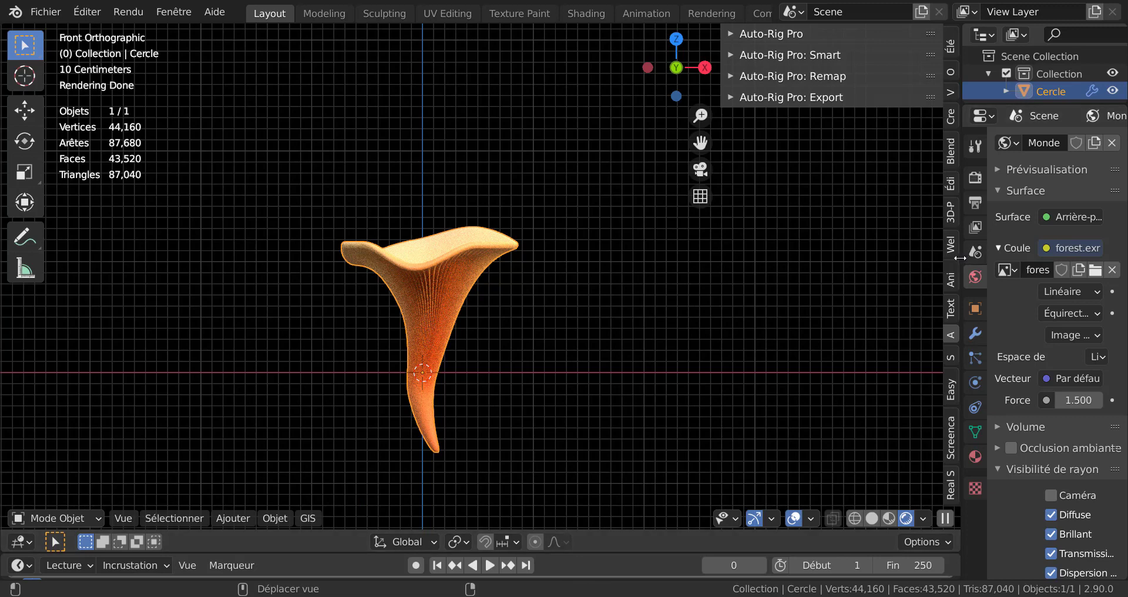
# Apply the mushroom's Subdivision modifier, then hide the 3D viewport's sidebar.
pyautogui.moveTo(959, 258); pyautogui.dragTo(765, 265)
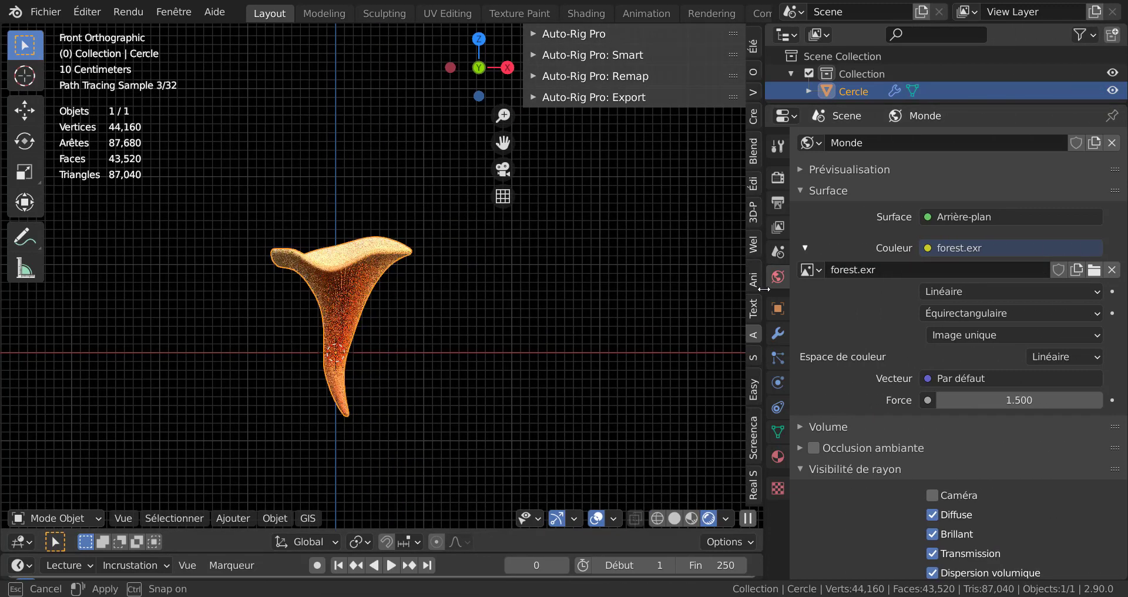
pyautogui.click(776, 334)
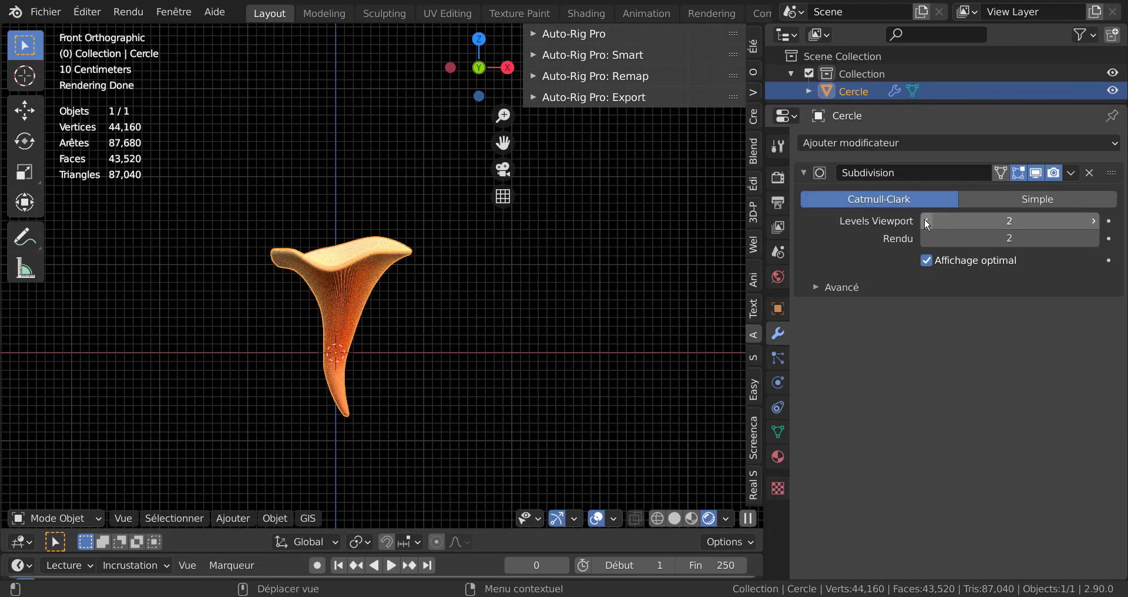
pyautogui.click(1073, 171)
pyautogui.click(994, 194)
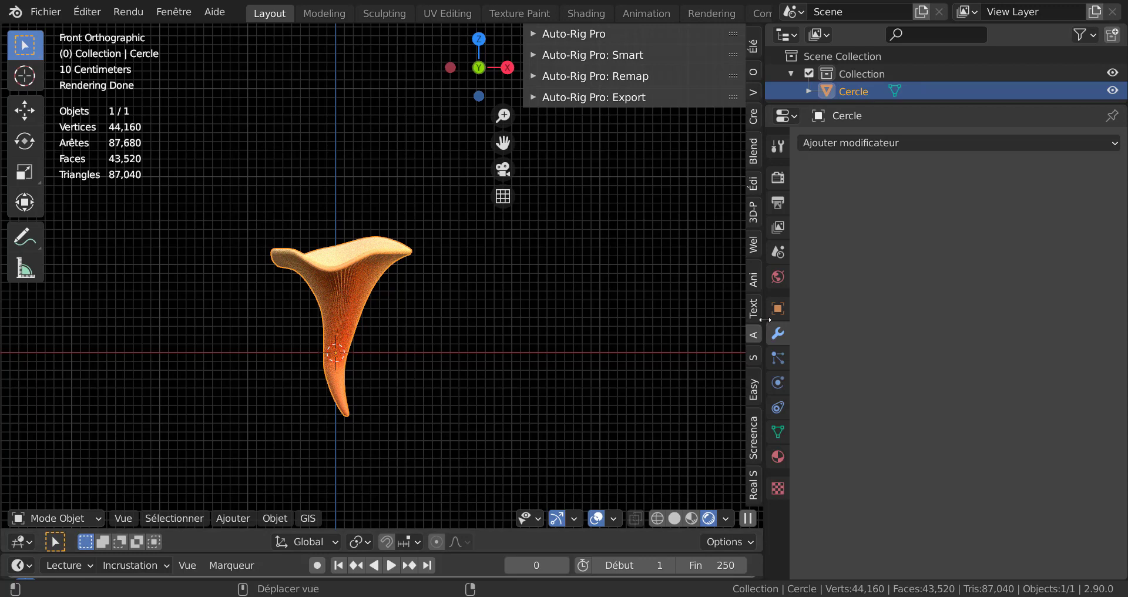
pyautogui.moveTo(765, 323); pyautogui.dragTo(1004, 313)
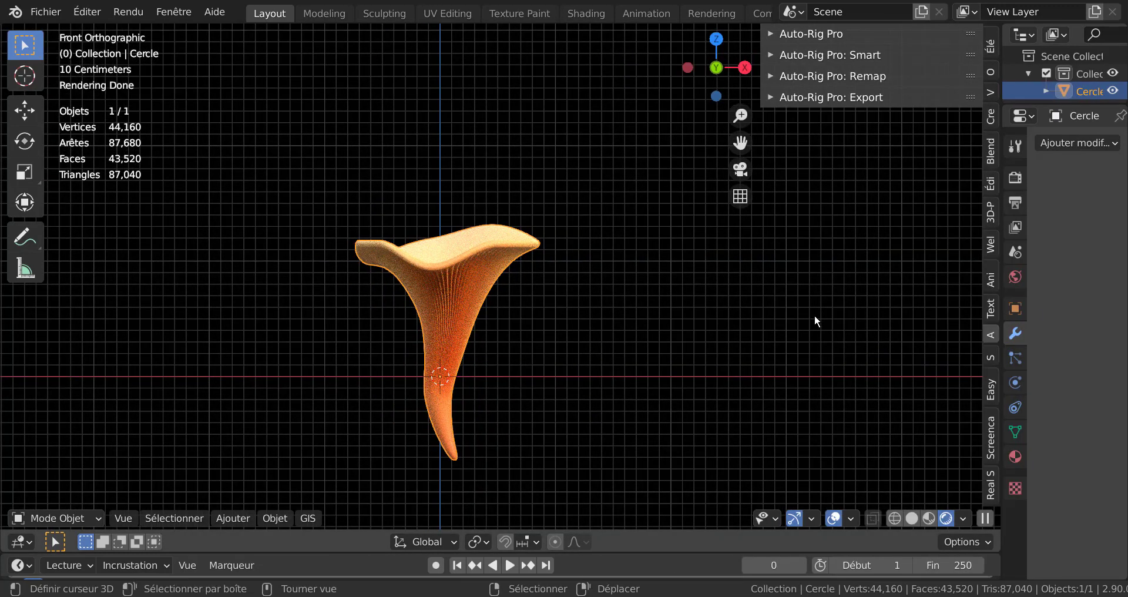
pyautogui.press('n')
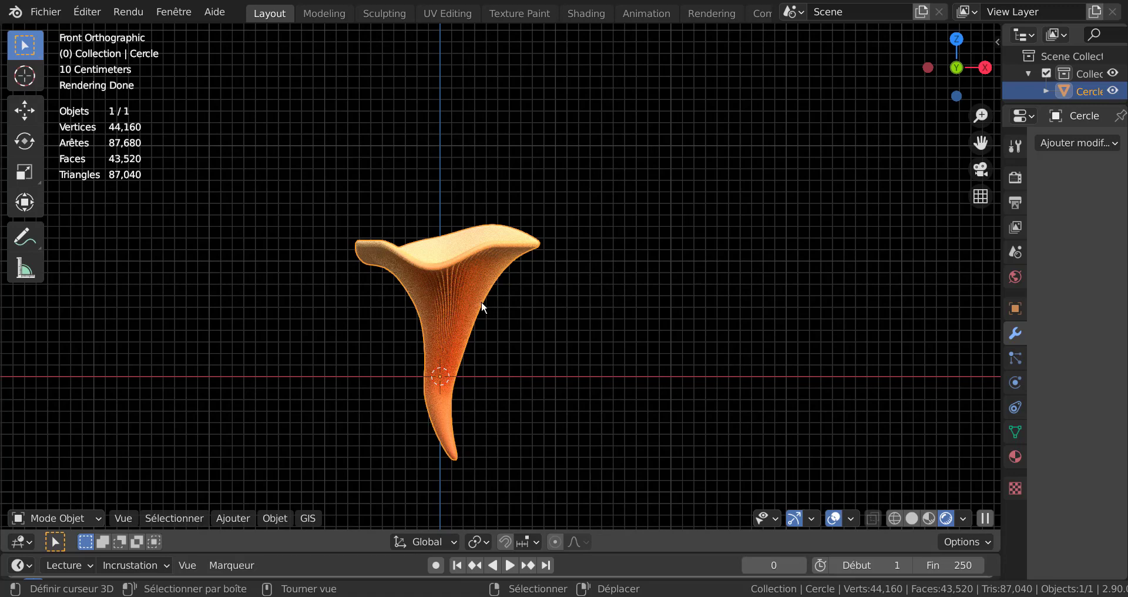
# Duplicate the mushroom to the left of the original and scale the copy to about 0.57.
pyautogui.keyDown('shift'); pyautogui.moveTo(569, 374); pyautogui.dragTo(657, 347, button='middle'); pyautogui.keyUp('shift')
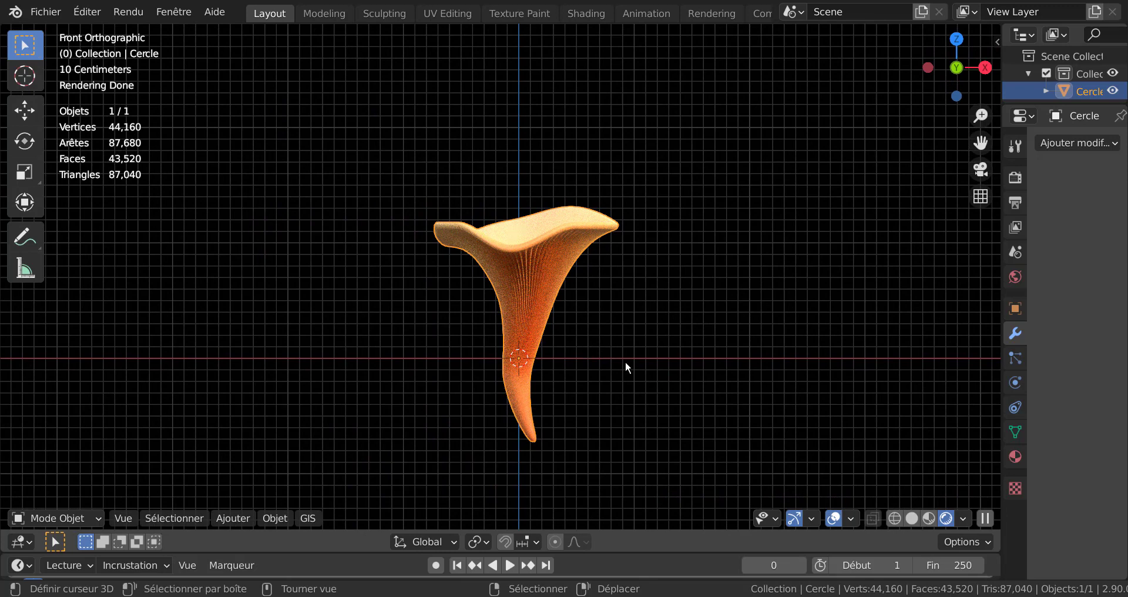
pyautogui.hotkey('shift', 'd')
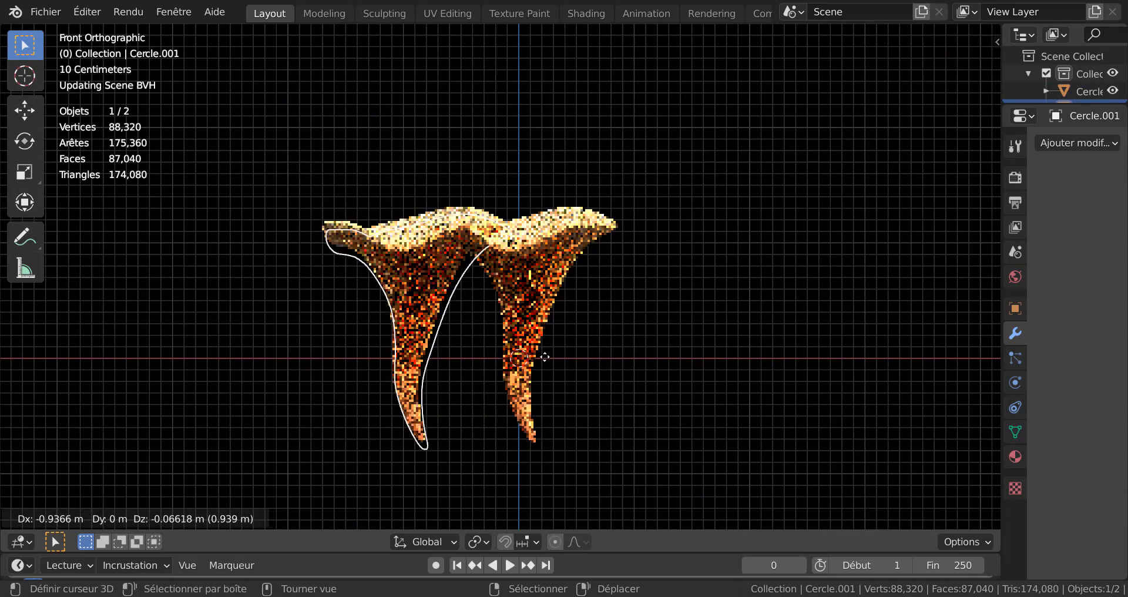
pyautogui.click(501, 356)
pyautogui.press('s')
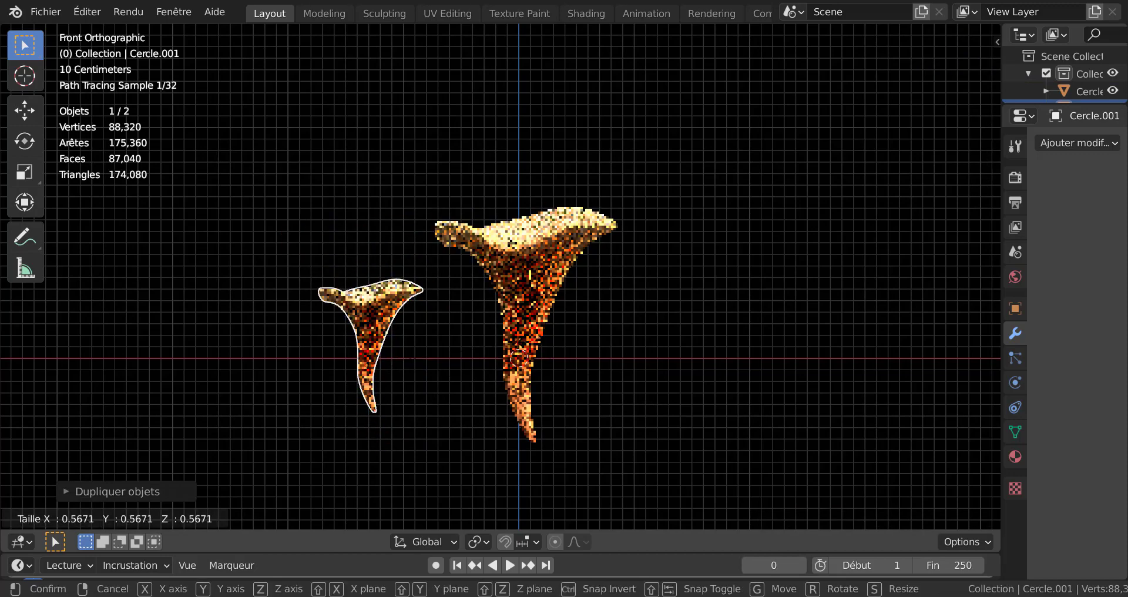
pyautogui.click(533, 347)
# Rotate the small copy about 142° around the global Z axis and tilt it so its cap leans left.
pyautogui.press('r')
pyautogui.press('z')
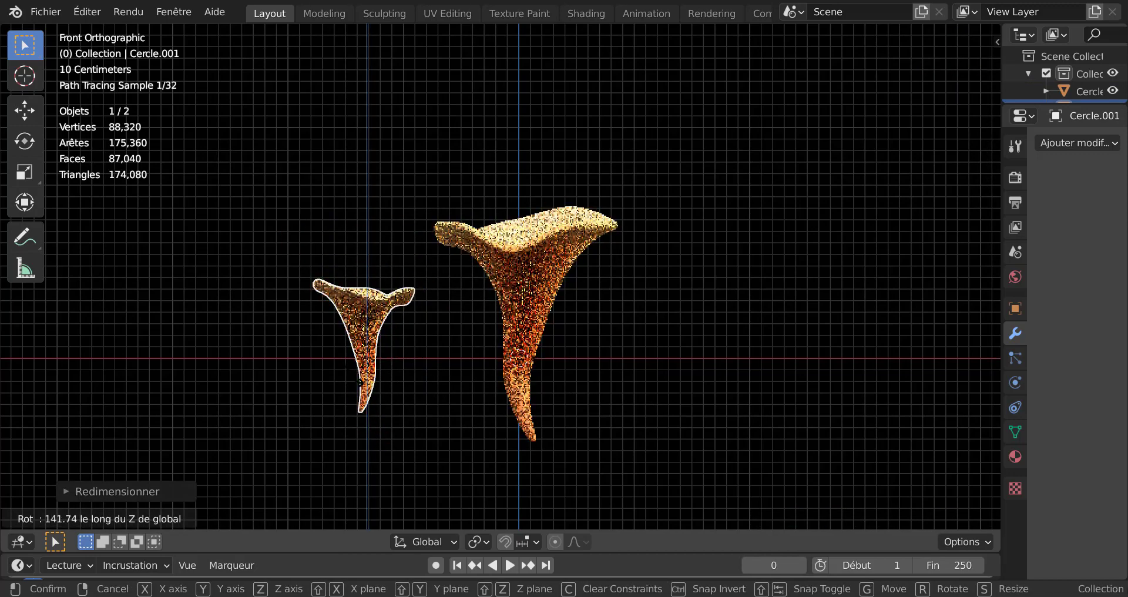
pyautogui.click(361, 382)
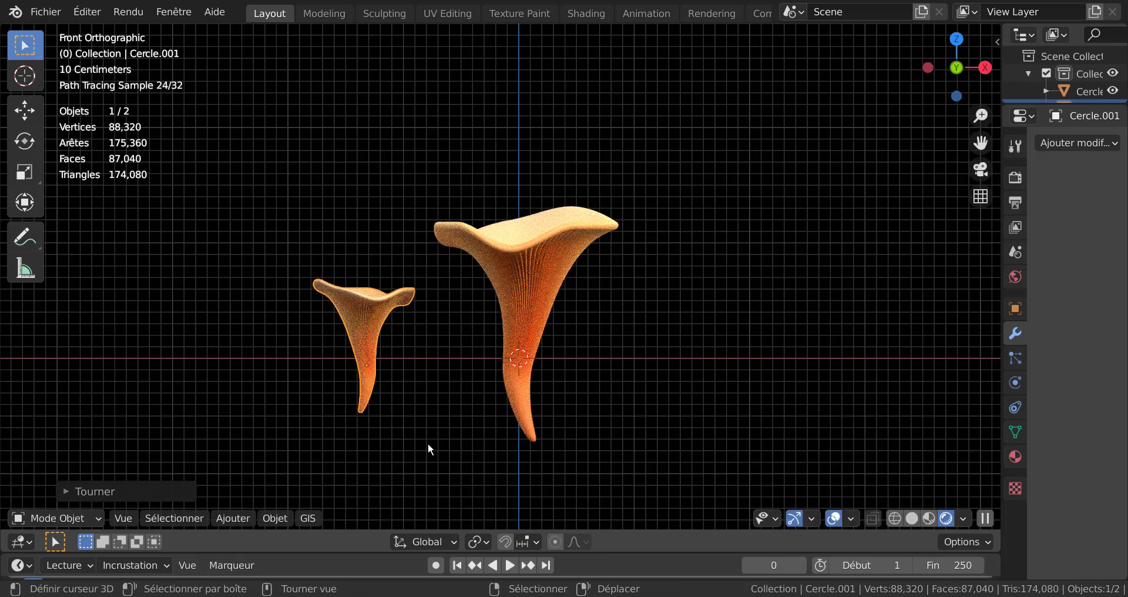
pyautogui.press('r')
pyautogui.click(435, 423)
# Move the small mushroom so its foot meets the base of the large stem, tilting it slightly further outward.
pyautogui.press('g')
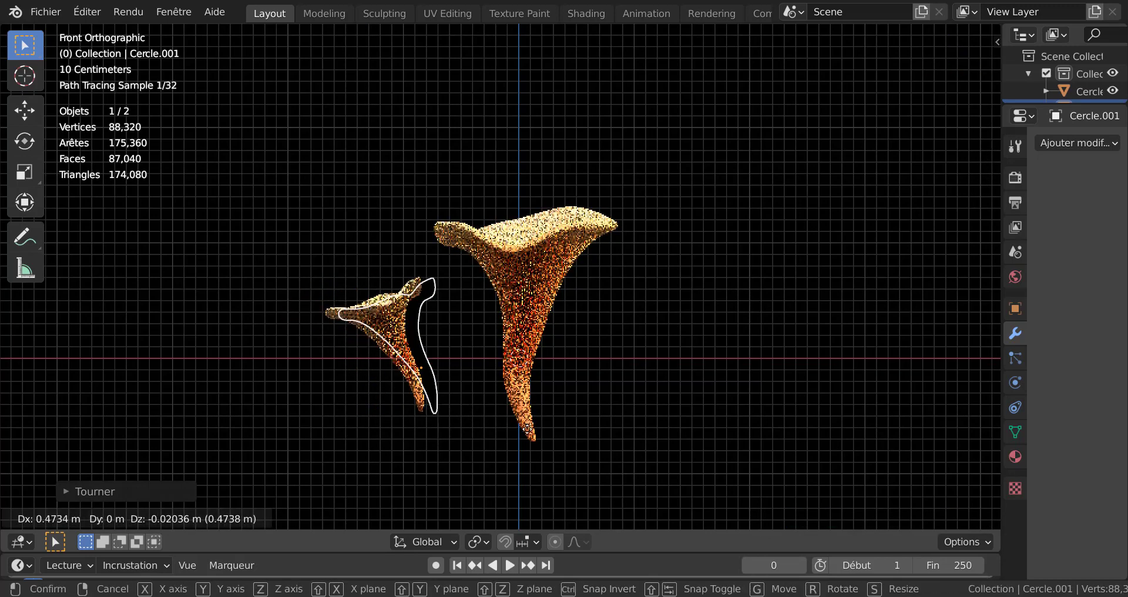
pyautogui.click(562, 434)
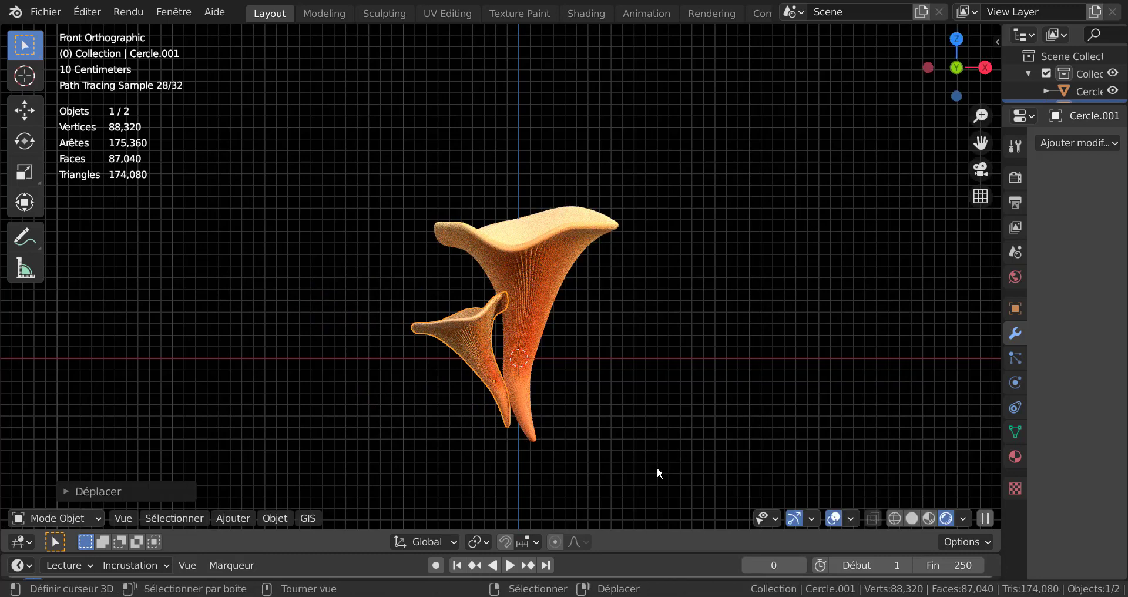
pyautogui.press('r')
pyautogui.click(630, 454)
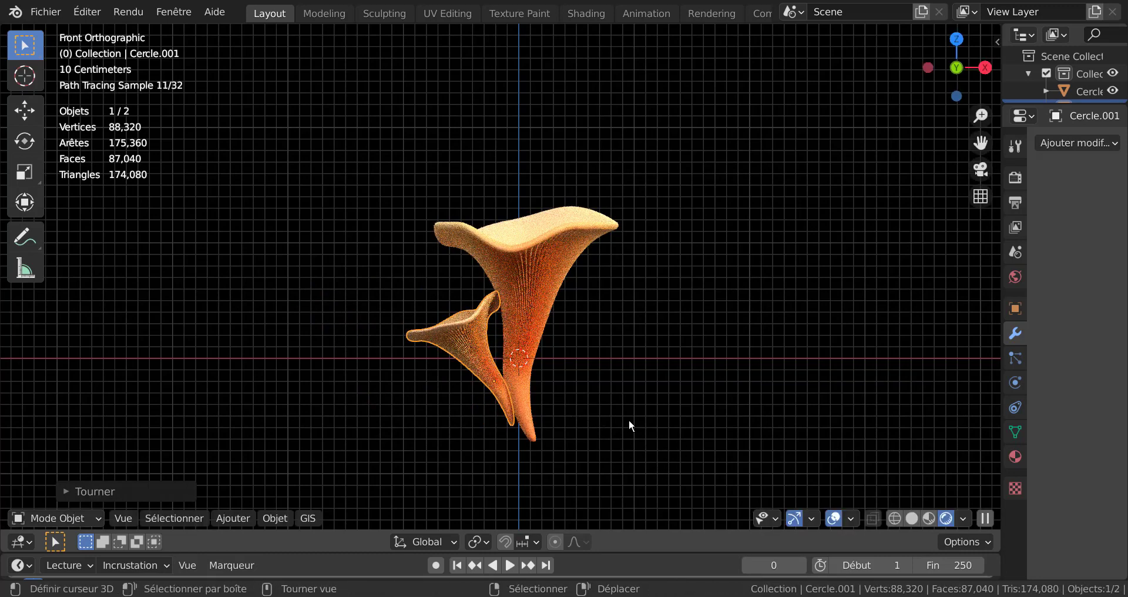
pyautogui.press('g')
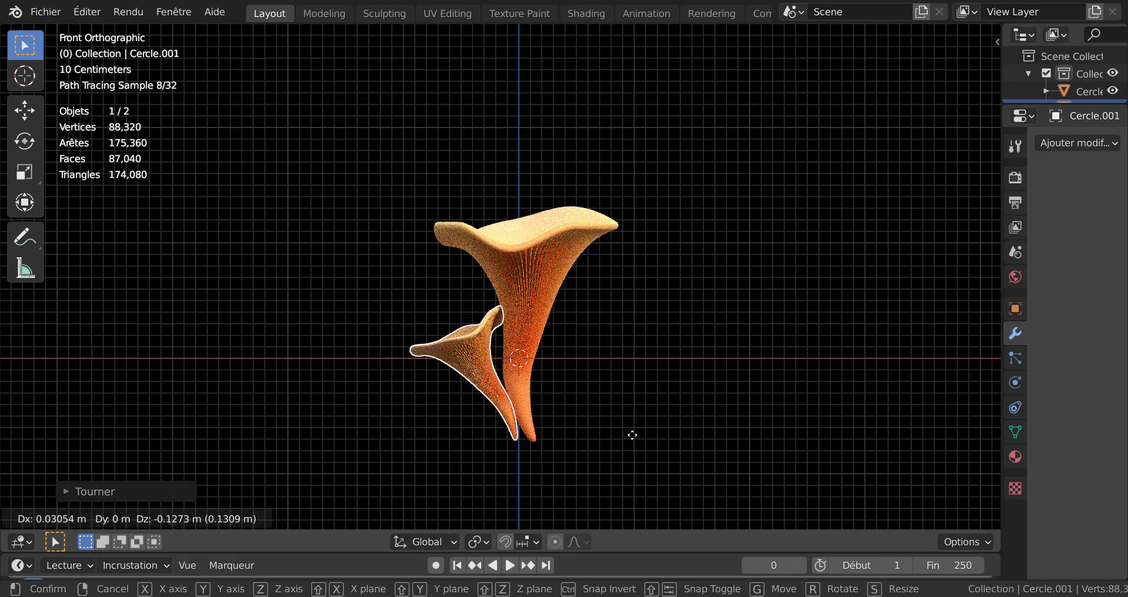
pyautogui.click(630, 436)
pyautogui.rightClick(482, 370)
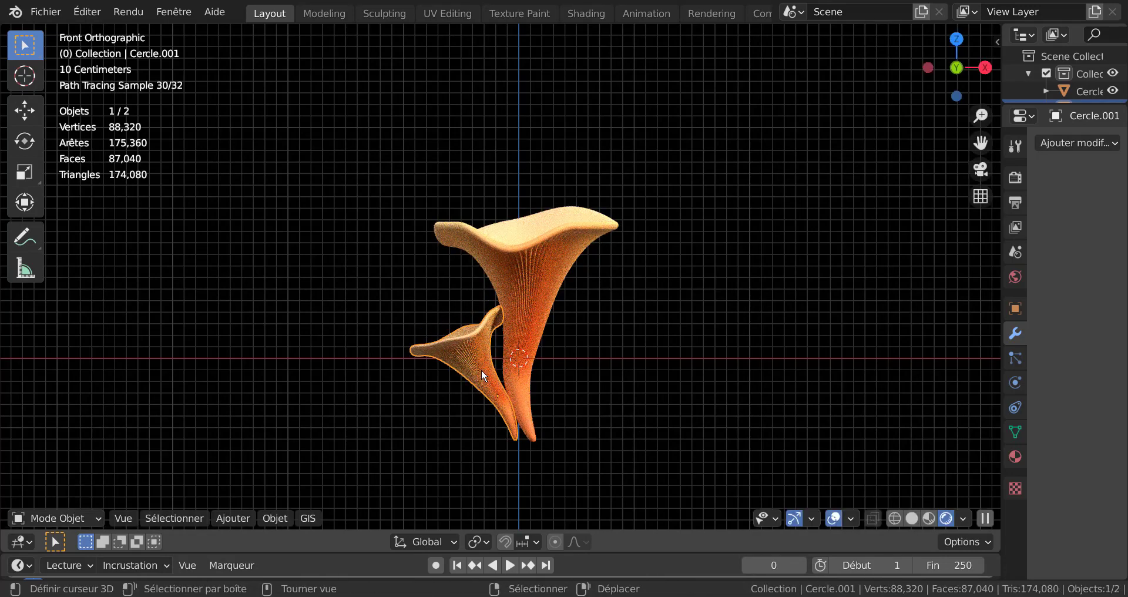
# Duplicate the small mushroom to the right of the large one and rotate the copy so its cap leans right.
pyautogui.hotkey('shift', 'd')
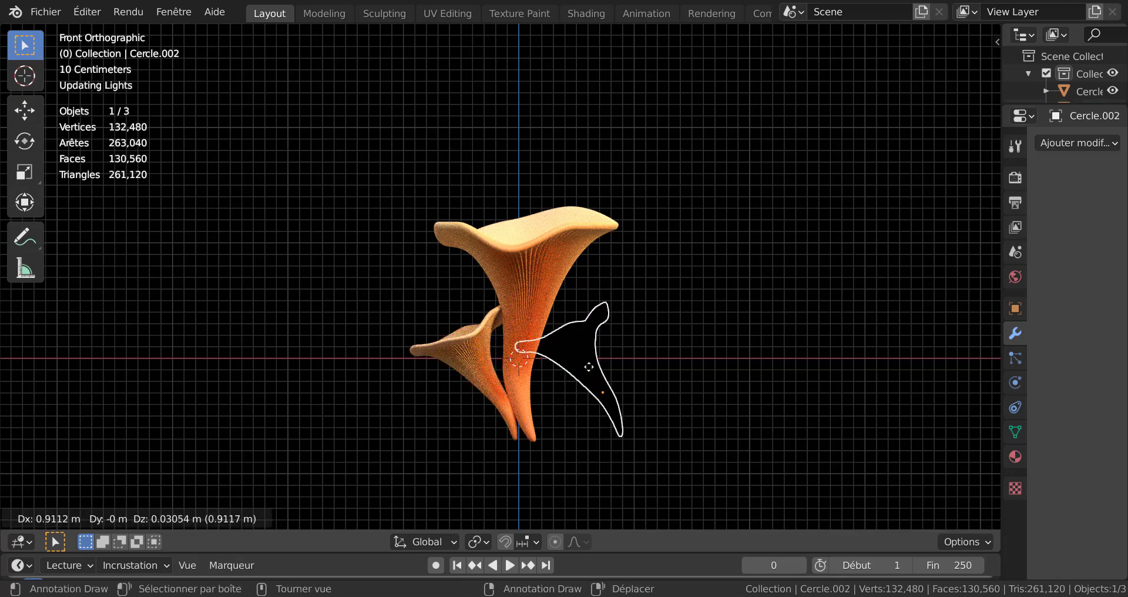
pyautogui.click(686, 365)
pyautogui.press('r')
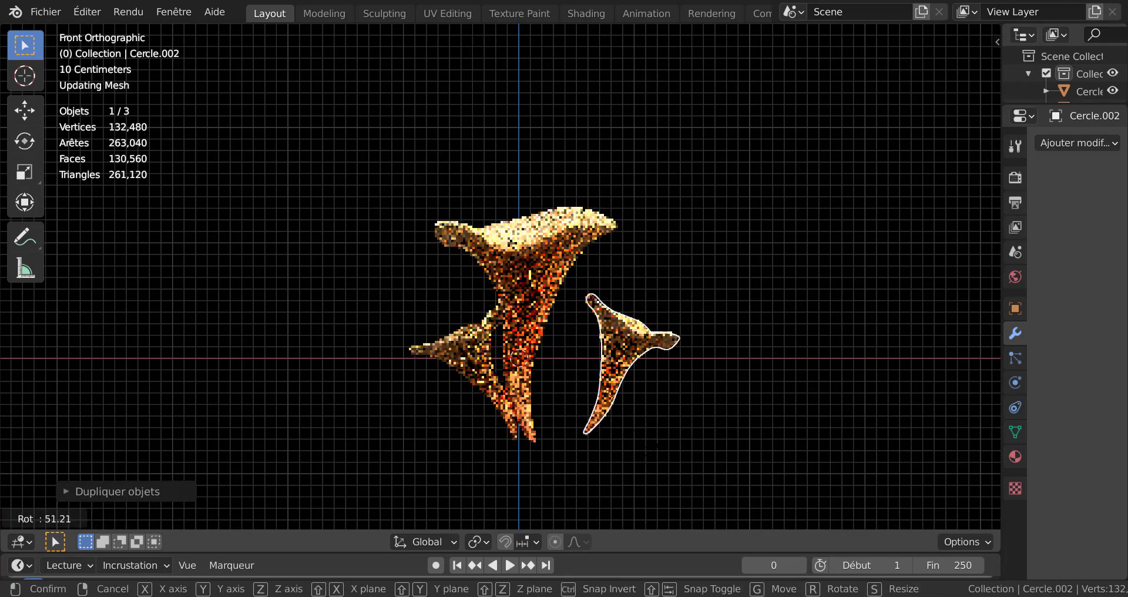
pyautogui.click(741, 416)
# Rotate the second small mushroom about -19° around global Z and move it about 0.43 m toward the base of the large stem.
pyautogui.press('r')
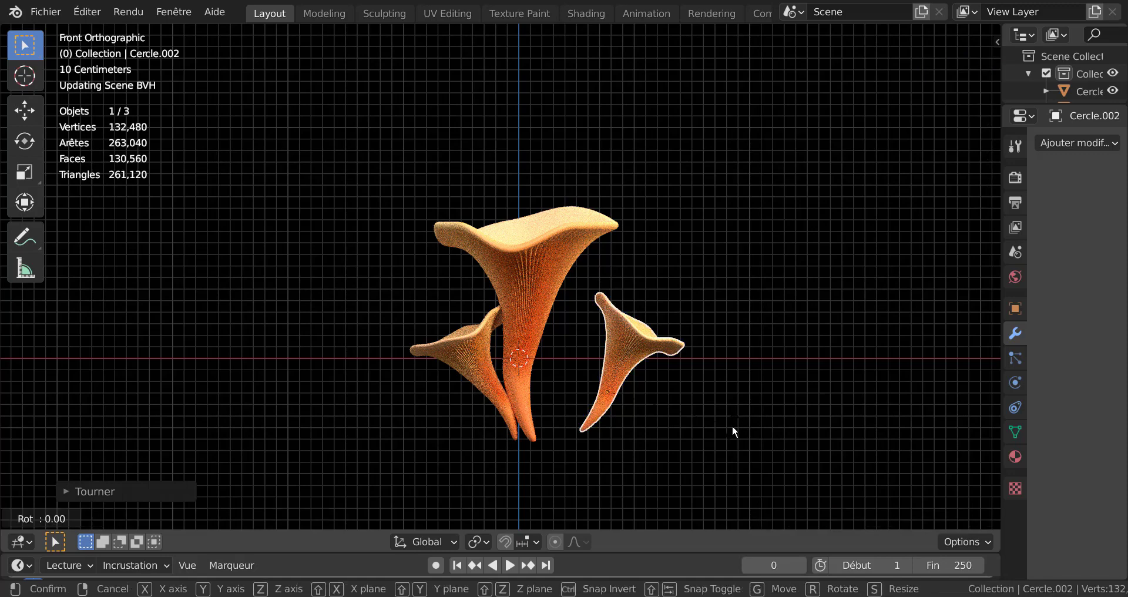
pyautogui.press('z')
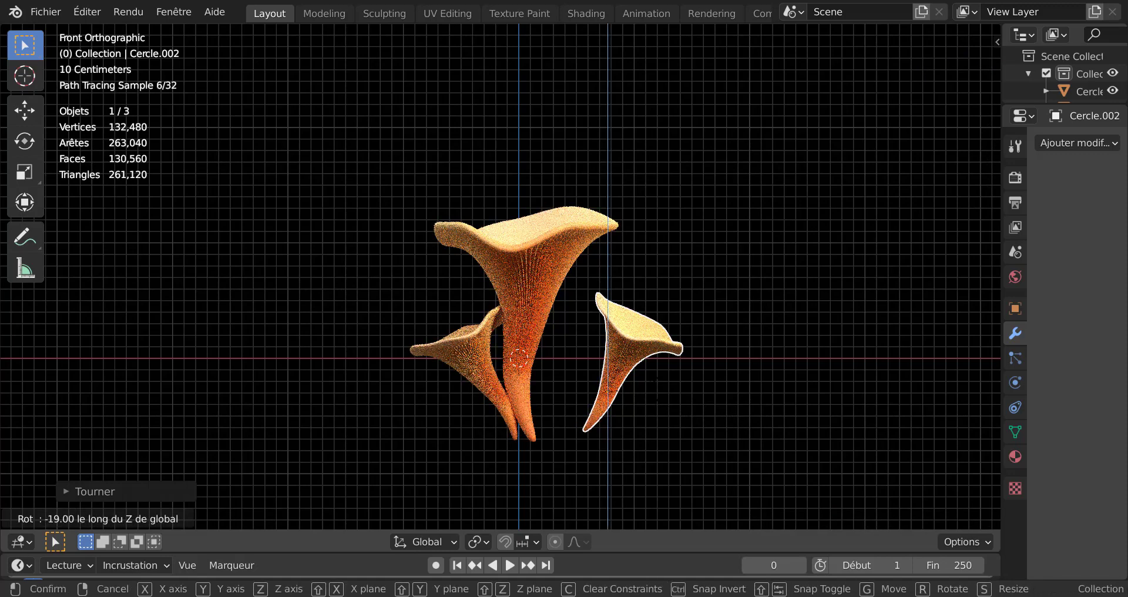
pyautogui.click(655, 387)
pyautogui.press('g')
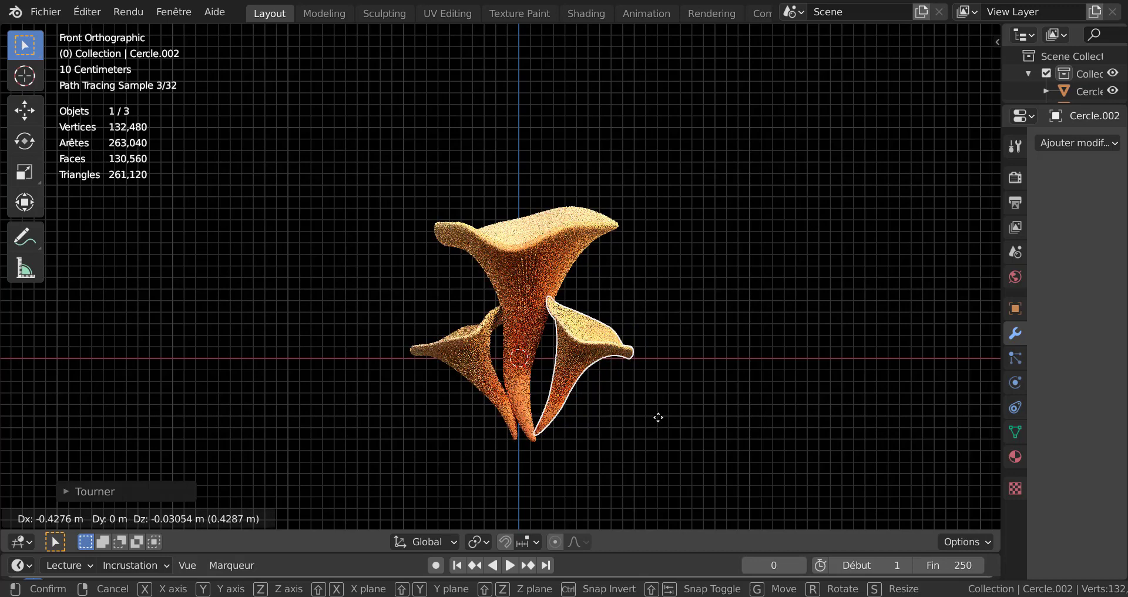
pyautogui.click(670, 413)
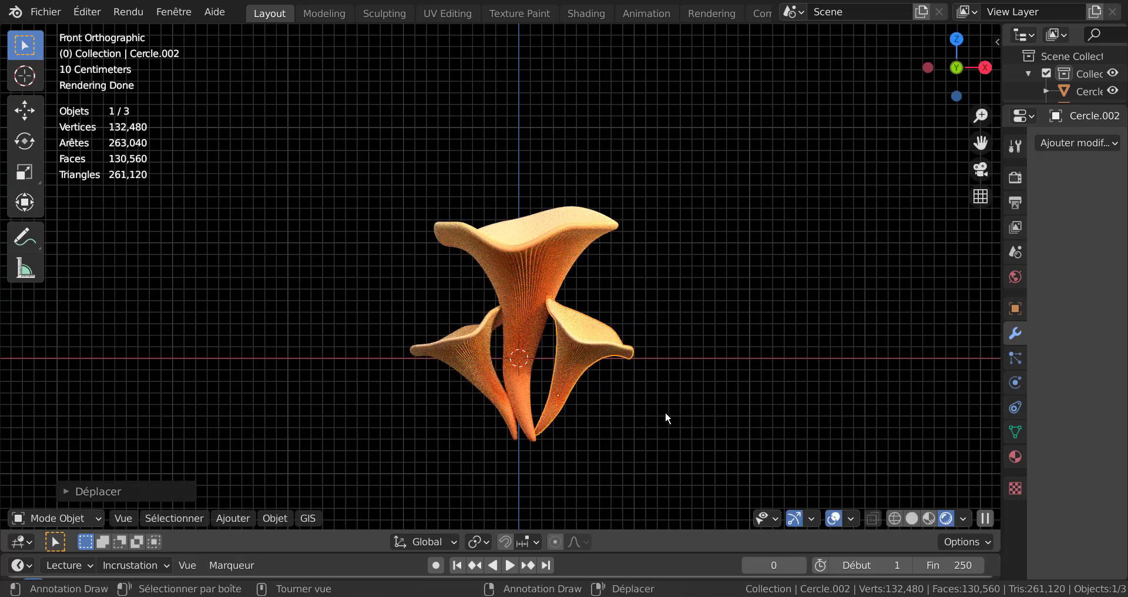
# In Edit Mode with solid shading, try to pull a rim vertex of the right small cap about 0.3 m downward and inward with proportional editing.
pyautogui.press('Tab')
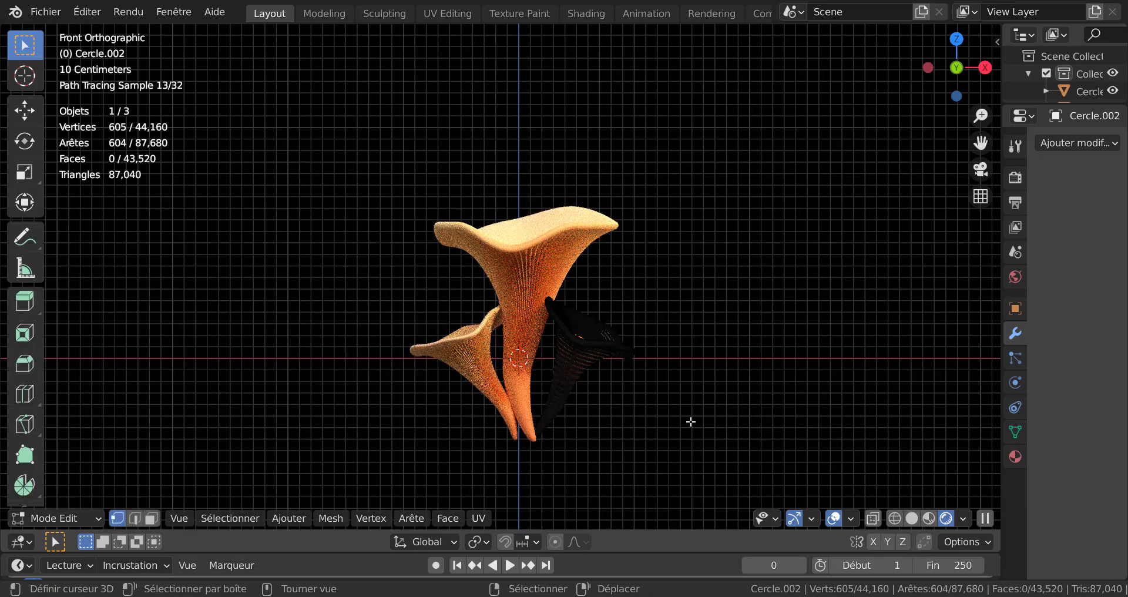
pyautogui.click(912, 519)
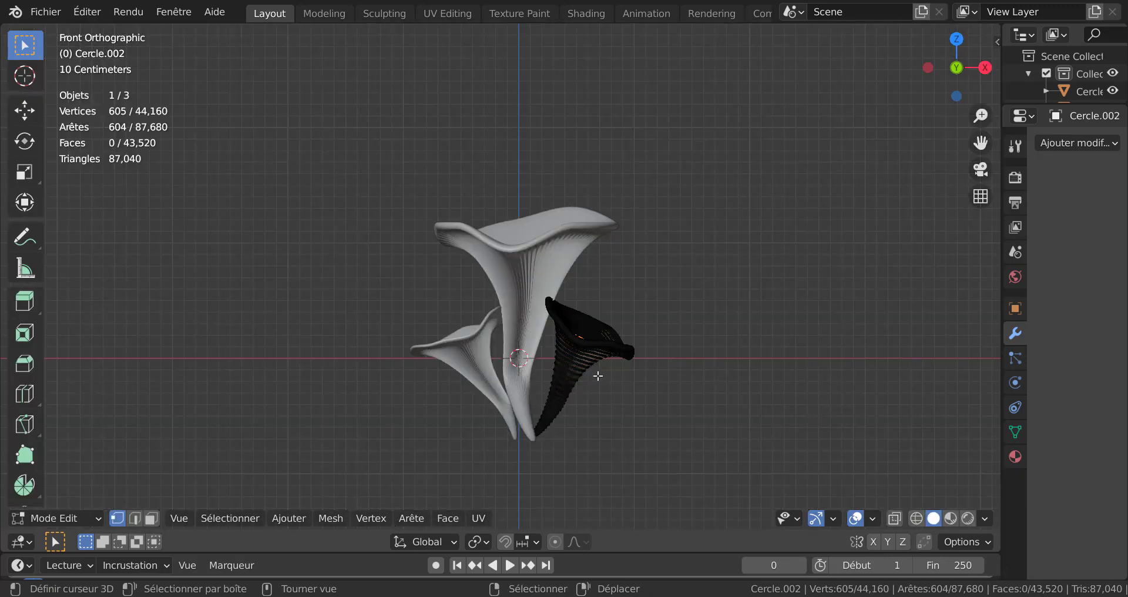
pyautogui.click(604, 348)
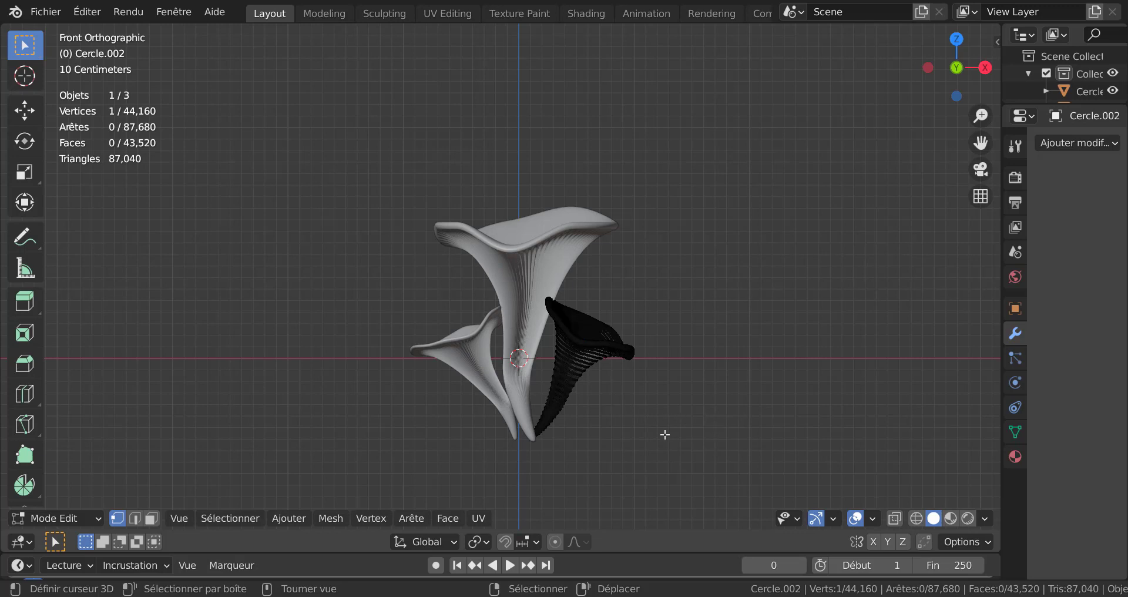
pyautogui.click(554, 543)
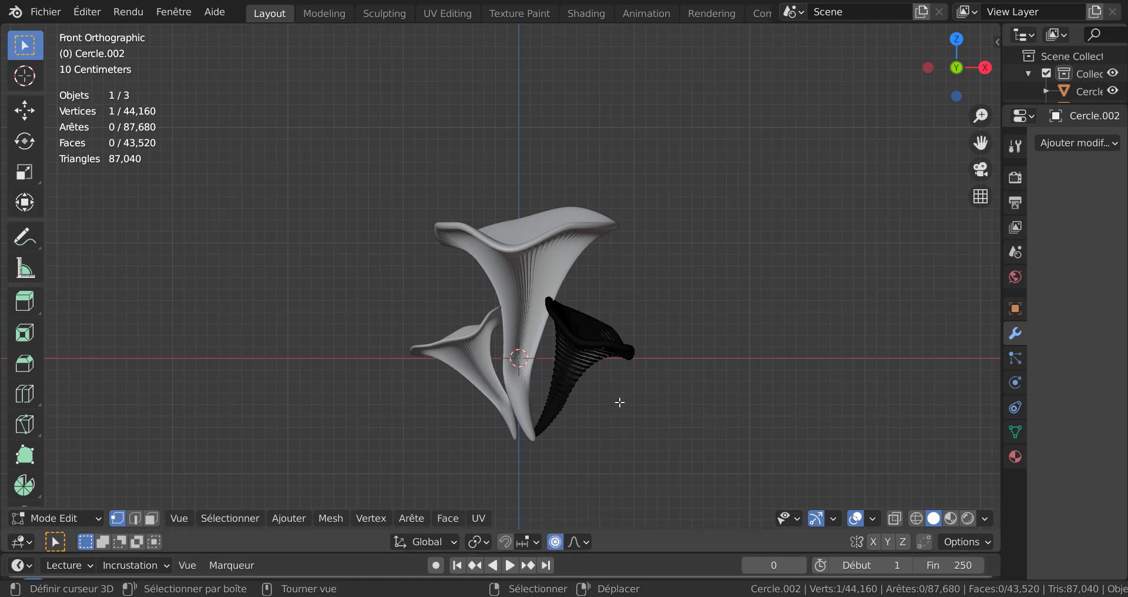
pyautogui.press('g')
pyautogui.scroll(11, 612, 380)
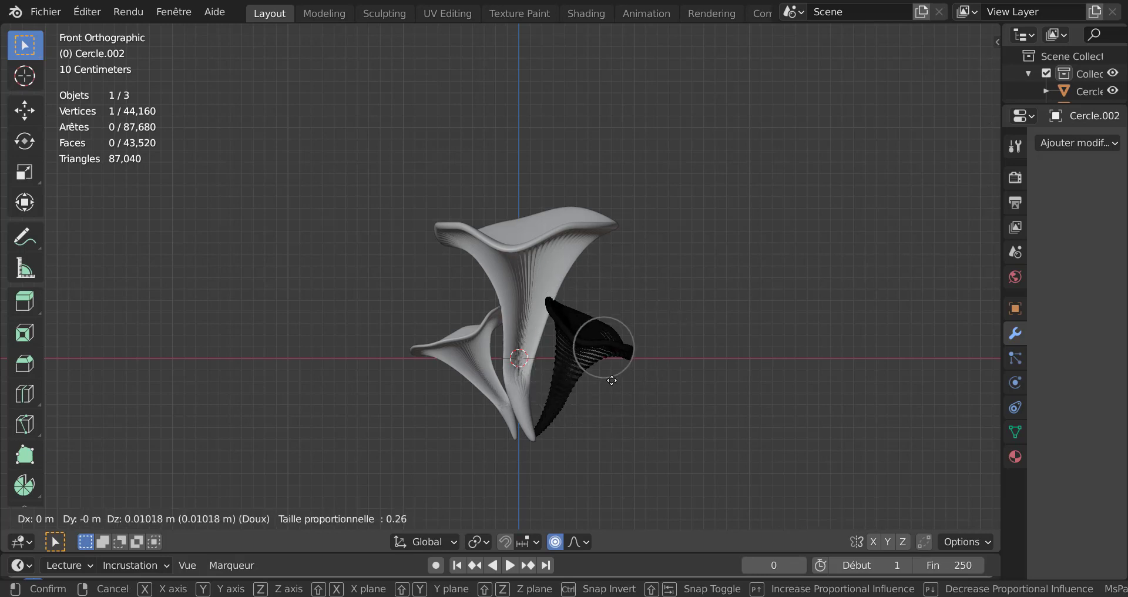
pyautogui.scroll(-3, 601, 392)
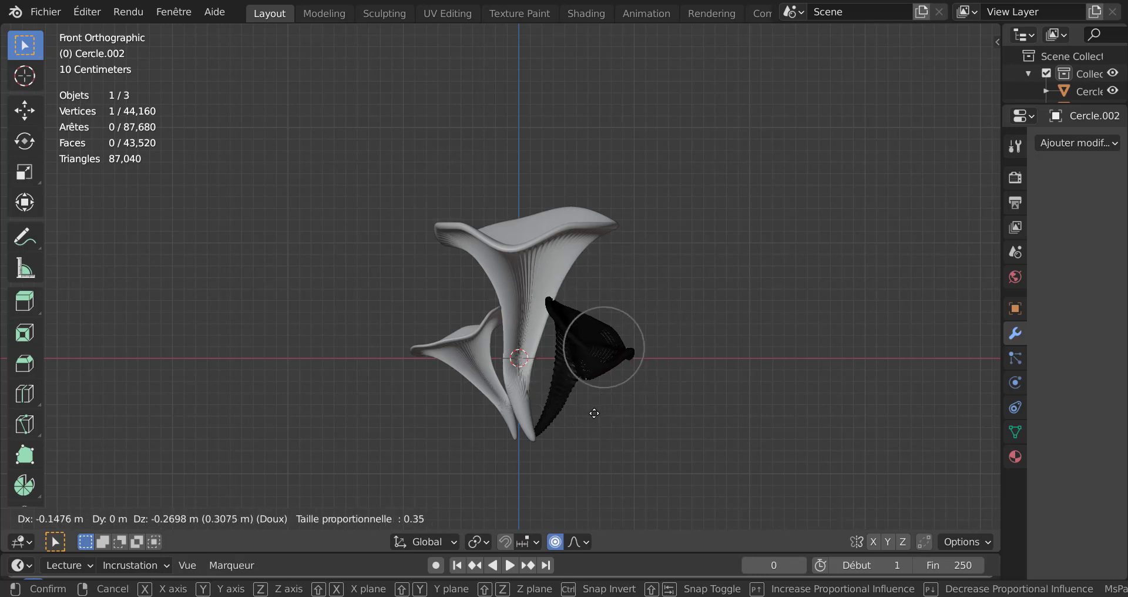
pyautogui.scroll(-1, 596, 409)
pyautogui.click(596, 409)
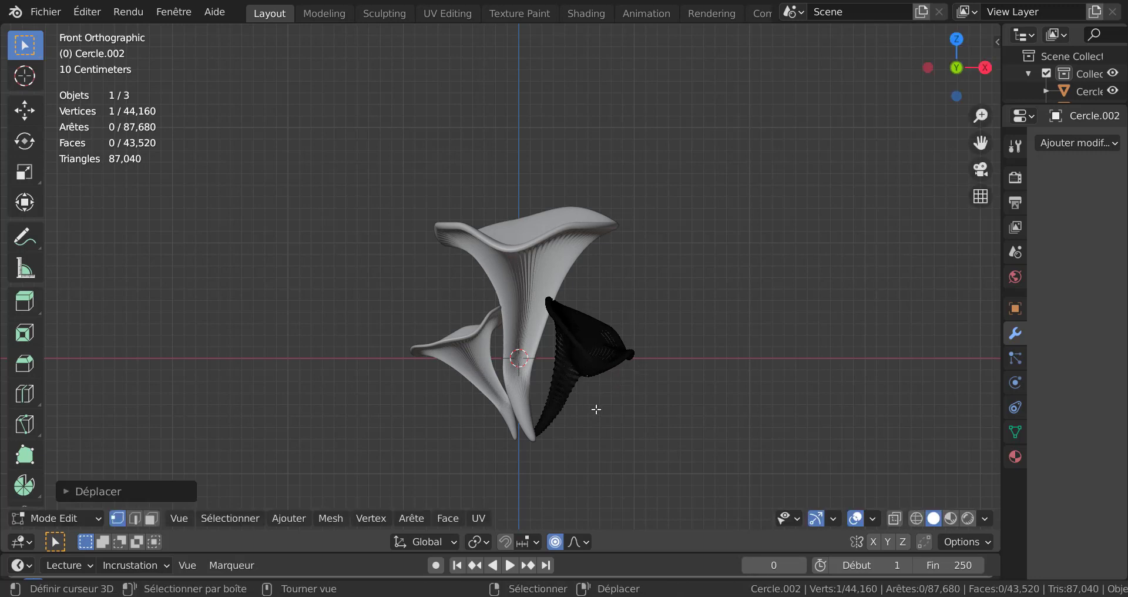
# Return to Object Mode with Material Preview shading and inspect the deformed right cap from below.
pyautogui.click(951, 518)
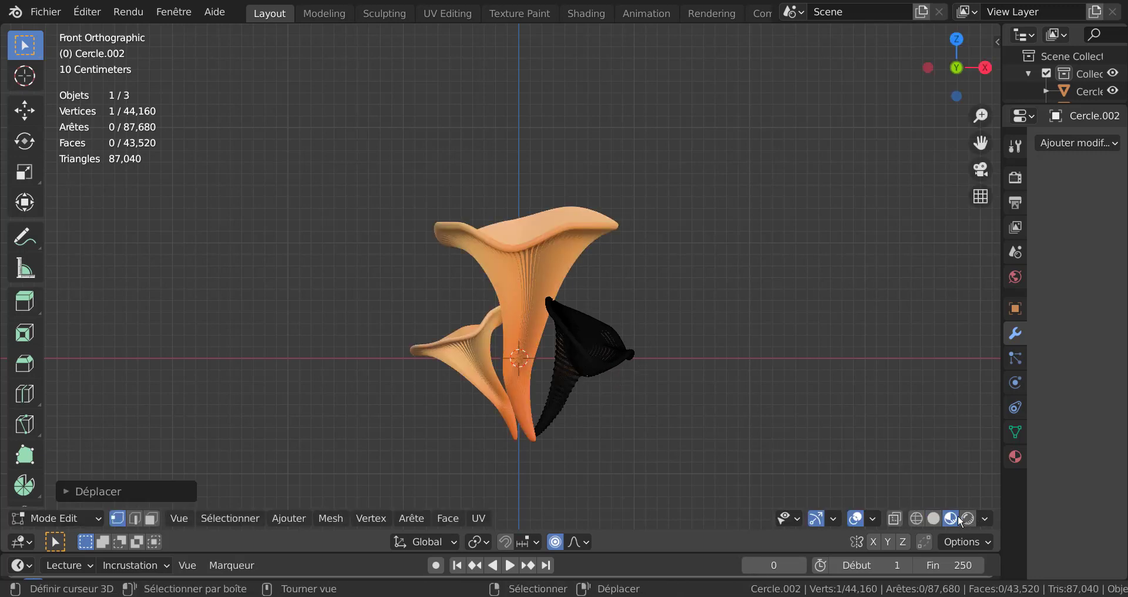
pyautogui.press('Tab')
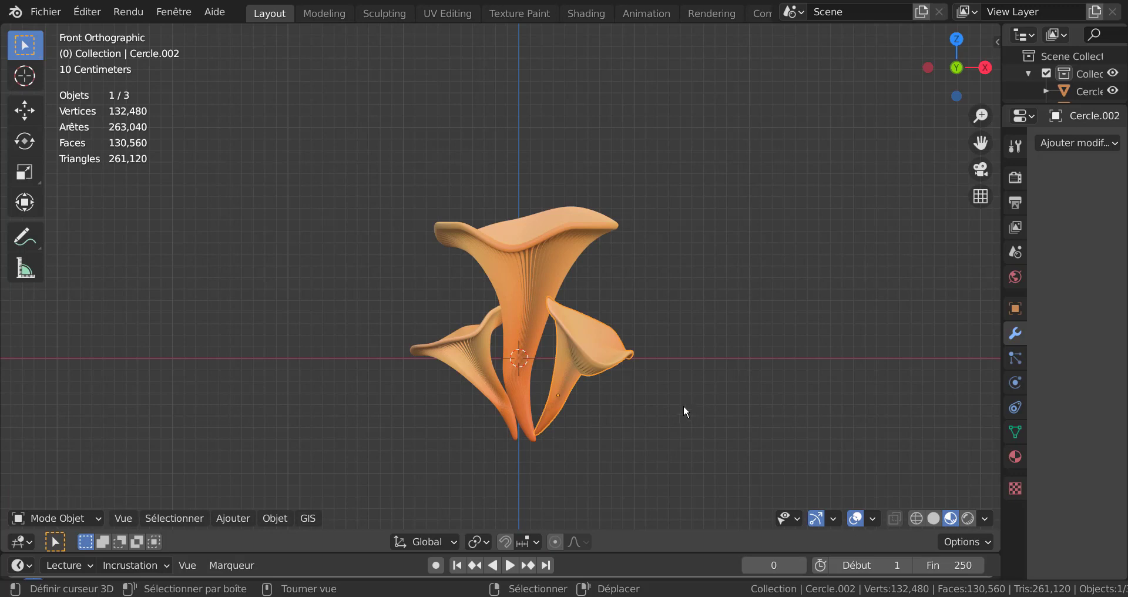
pyautogui.moveTo(615, 408); pyautogui.dragTo(672, 418, button='middle')
# Undo the right cap's rim deformation, staying in its Edit Mode, and frame the small mushrooms in front view.
pyautogui.press('Tab')
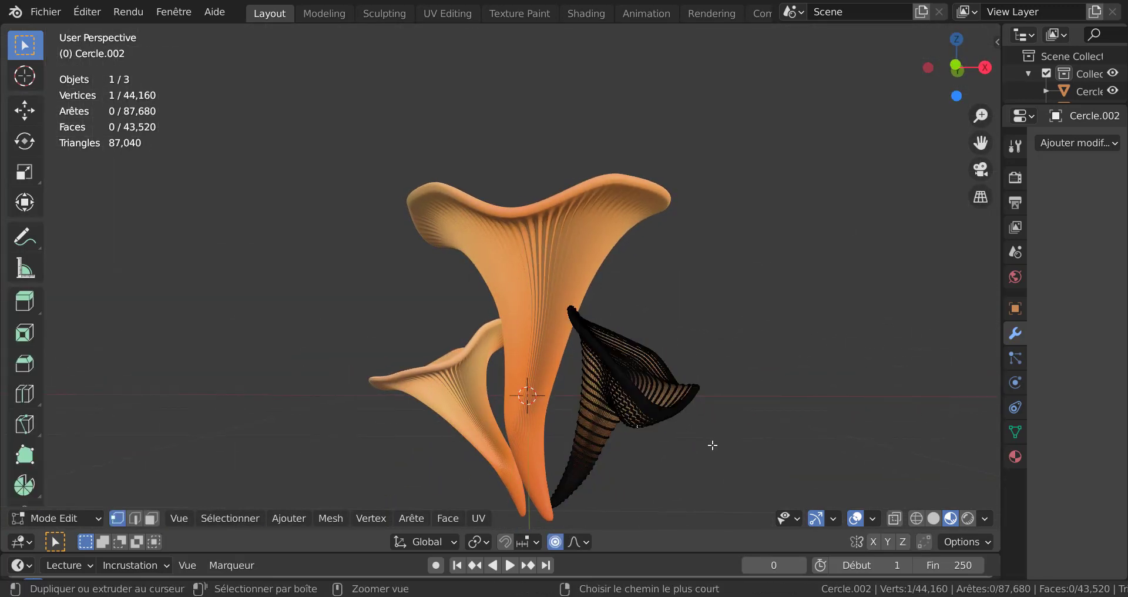
pyautogui.press('Tab')
pyautogui.press('Tab')
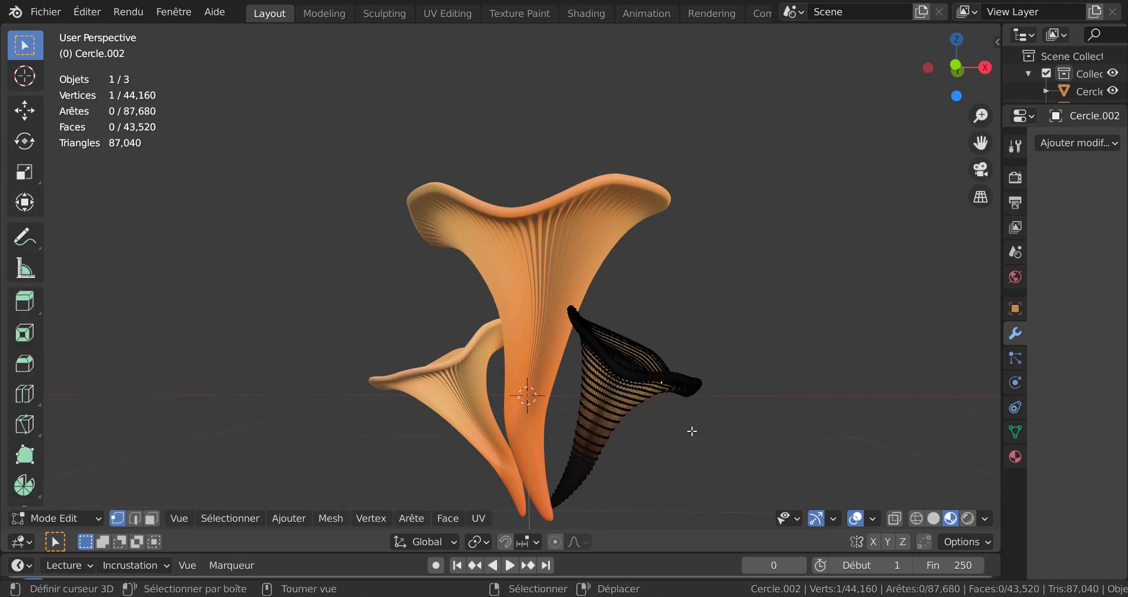
pyautogui.moveTo(685, 385); pyautogui.dragTo(736, 480, button='middle')
pyautogui.scroll(3, 718, 457)
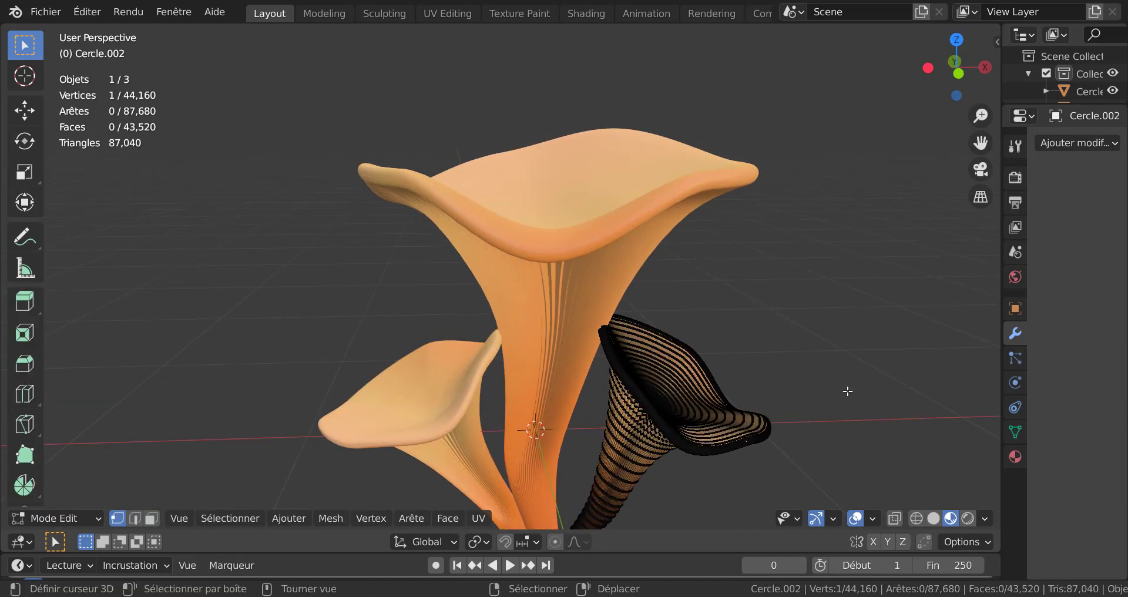
pyautogui.press('KP_1')
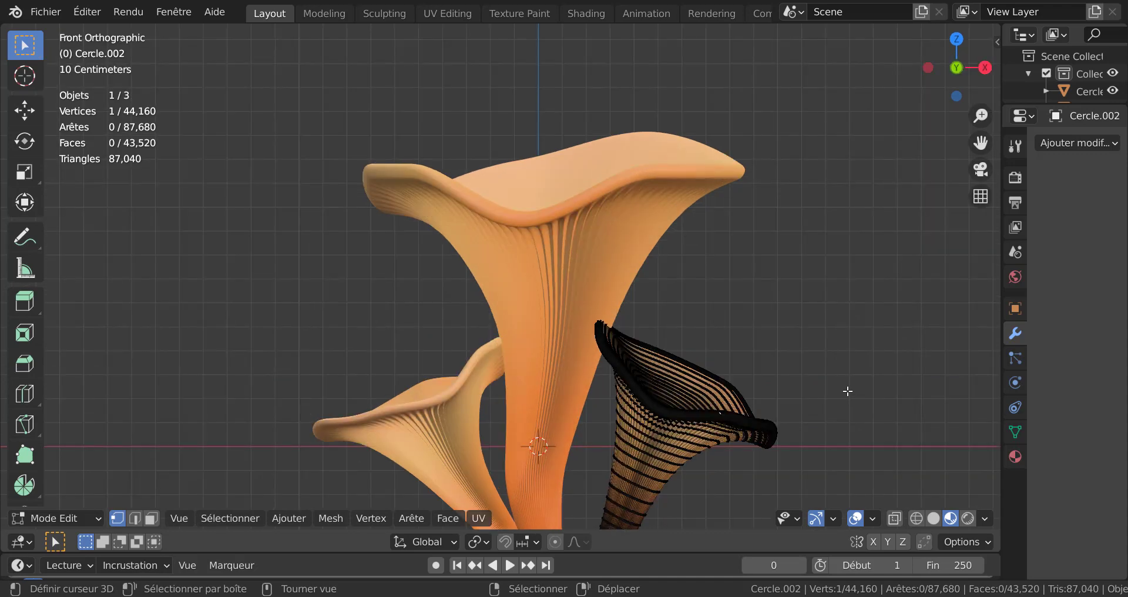
pyautogui.keyDown('shift'); pyautogui.moveTo(852, 393); pyautogui.dragTo(746, 250, button='middle'); pyautogui.keyUp('shift')
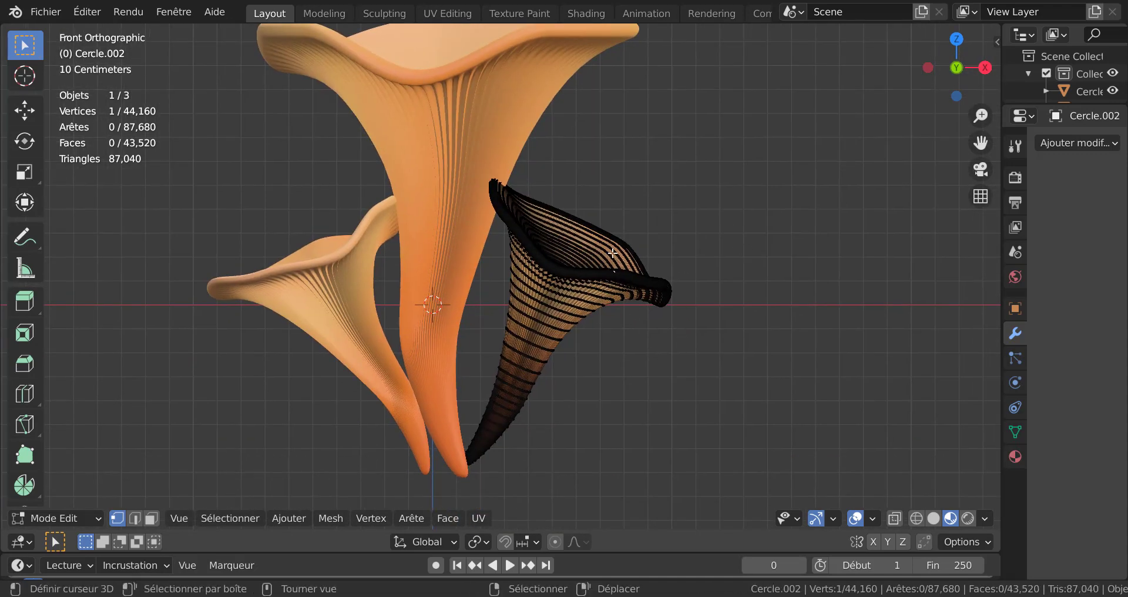
# Pull a rim vertex of the right small cap downward with proportional editing at a size of about 0.42, and return to Object Mode.
pyautogui.press('g')
pyautogui.rightClick(619, 282)
pyautogui.press('g')
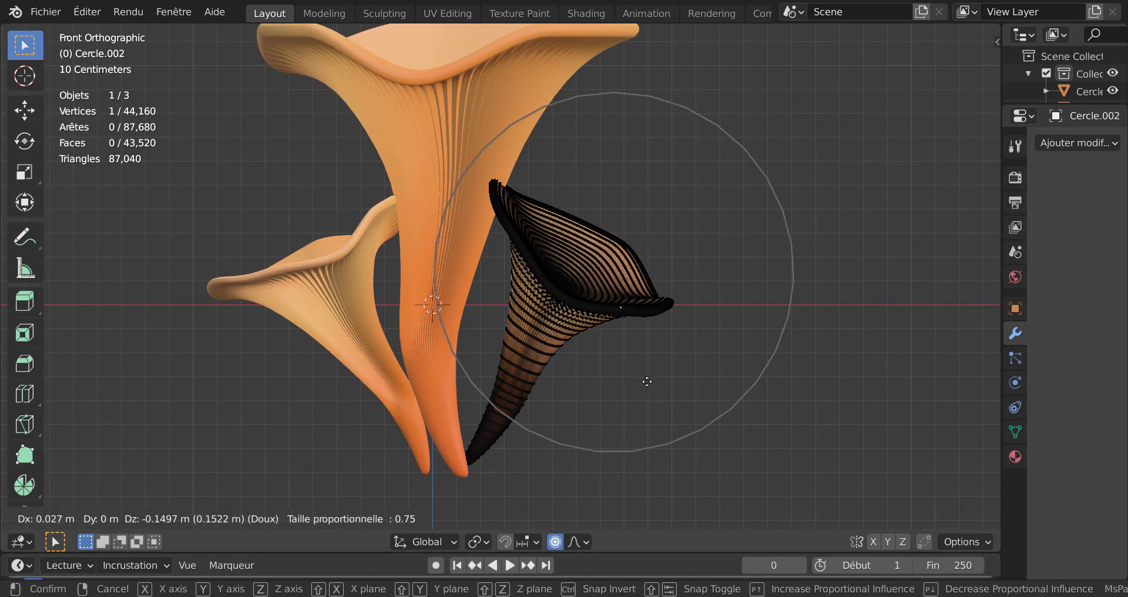
pyautogui.scroll(-2, 647, 383)
pyautogui.scroll(8, 647, 383)
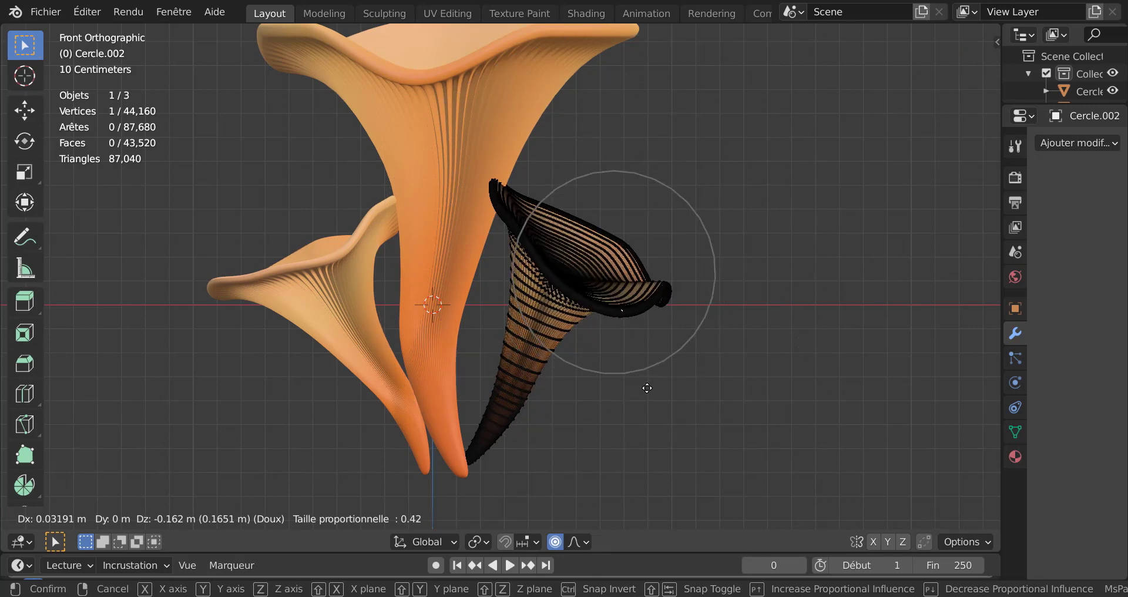
pyautogui.click(638, 405)
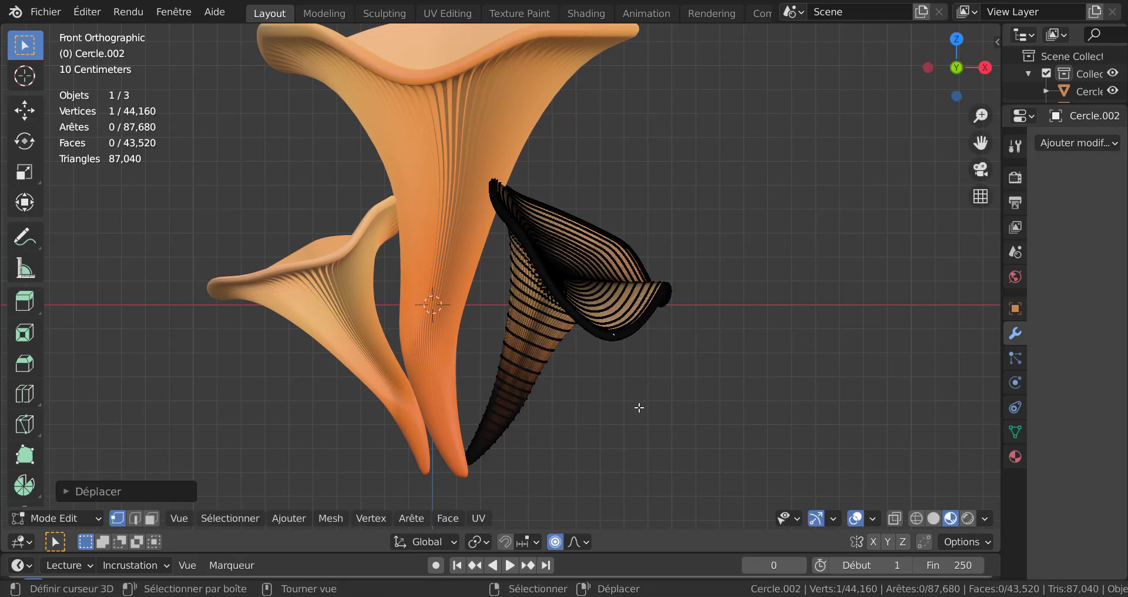
pyautogui.press('Tab')
pyautogui.scroll(-2, 639, 407)
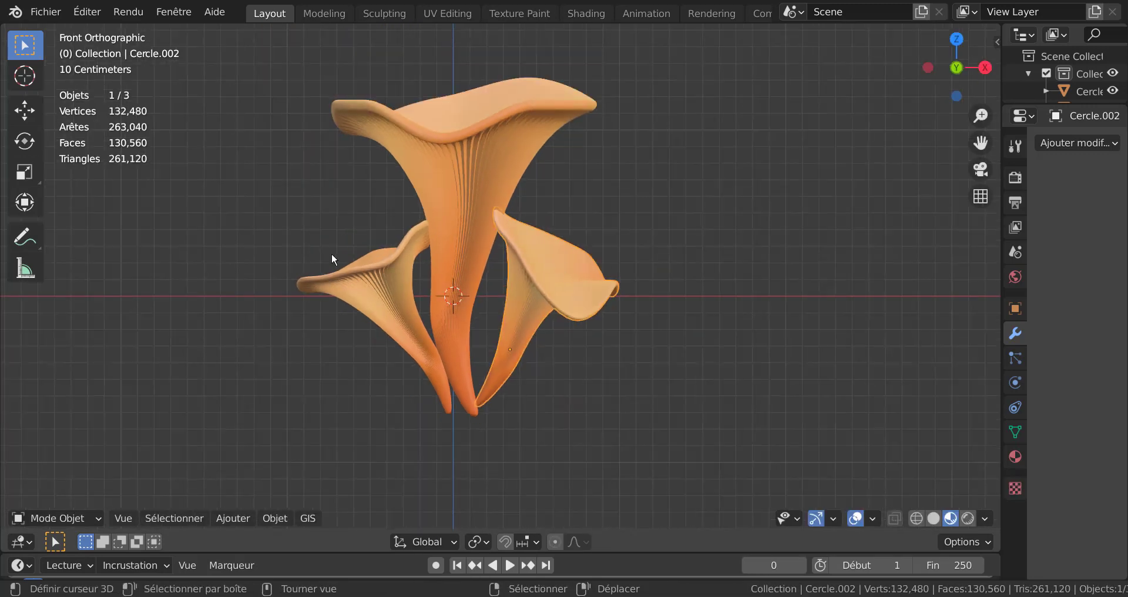
pyautogui.scroll(-1, 588, 329)
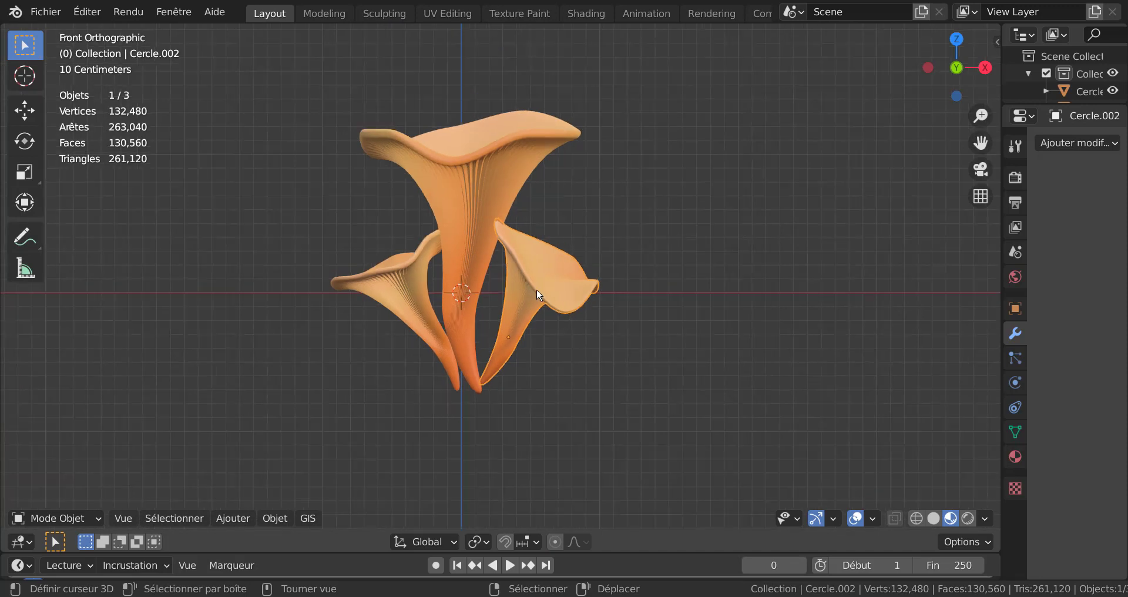
# Duplicate the large mushroom and both small ones together, and place the copies to the right of the originals in front view.
pyautogui.keyDown('shift'); pyautogui.click(505, 203); pyautogui.keyUp('shift')
pyautogui.keyDown('shift'); pyautogui.click(422, 289); pyautogui.keyUp('shift')
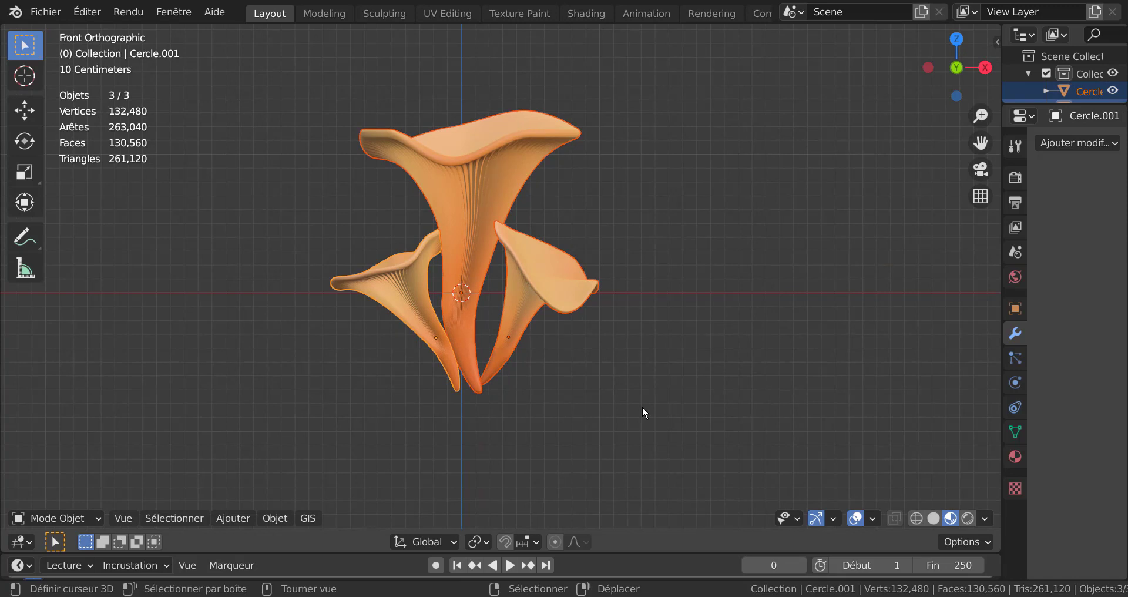
pyautogui.hotkey('shift', 'd')
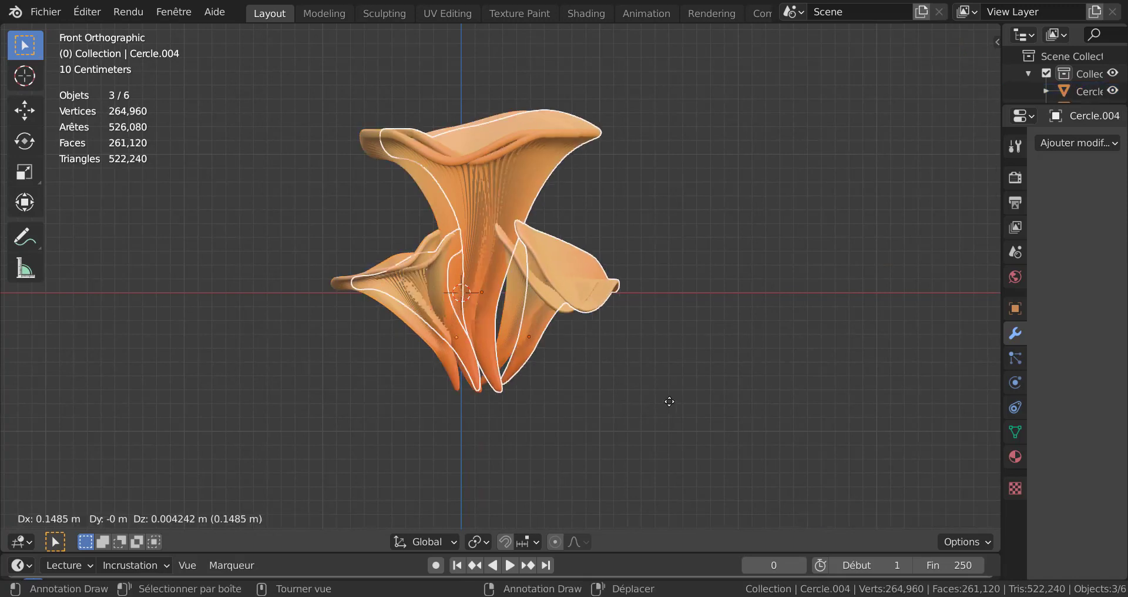
pyautogui.click(766, 418)
# Rotate the duplicated trio around global Z, and tilt it about 30° in front view.
pyautogui.press('r')
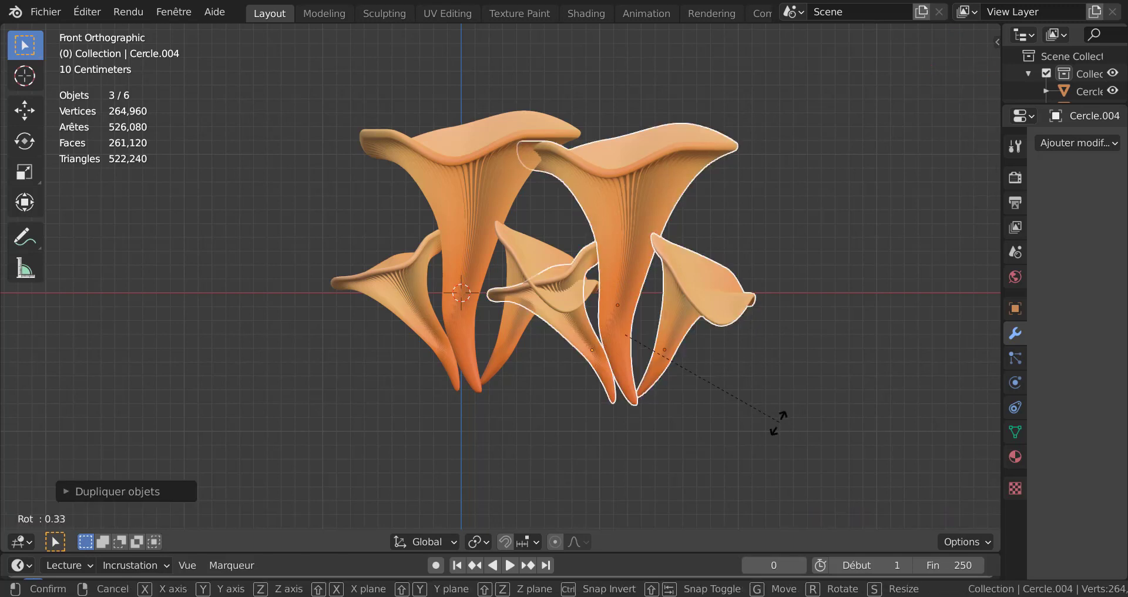
pyautogui.press('Escape')
pyautogui.press('r')
pyautogui.press('z')
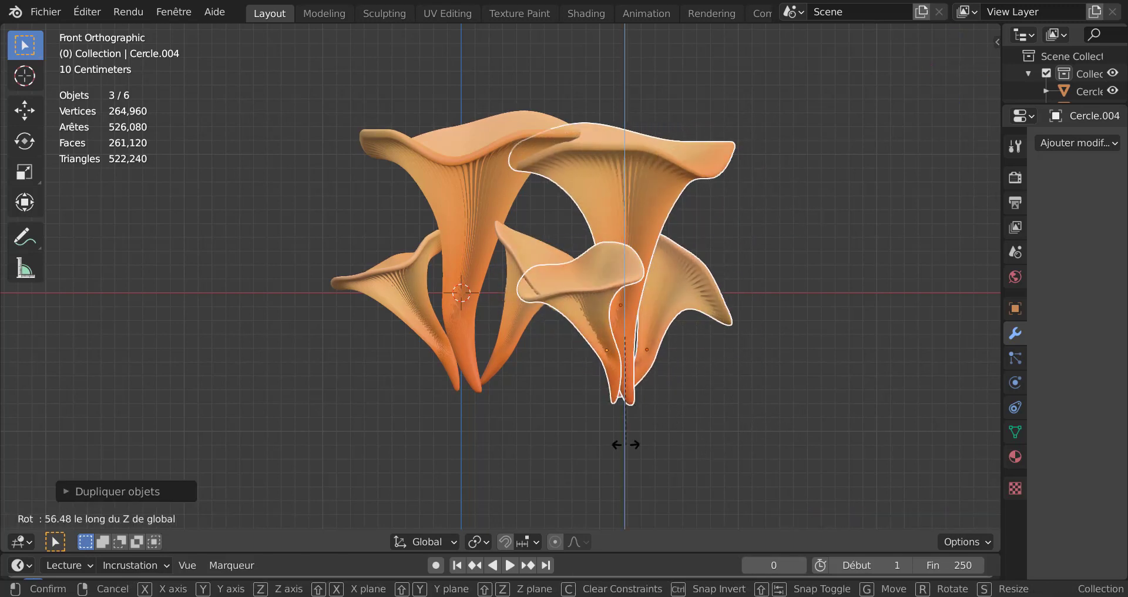
pyautogui.click(695, 430)
pyautogui.press('r')
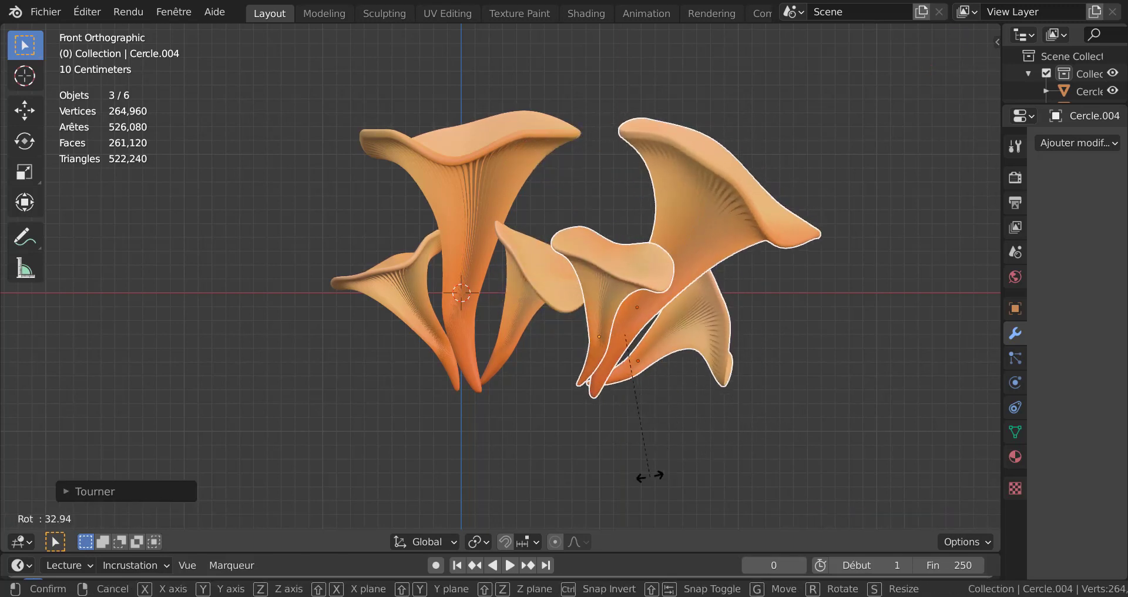
pyautogui.click(657, 469)
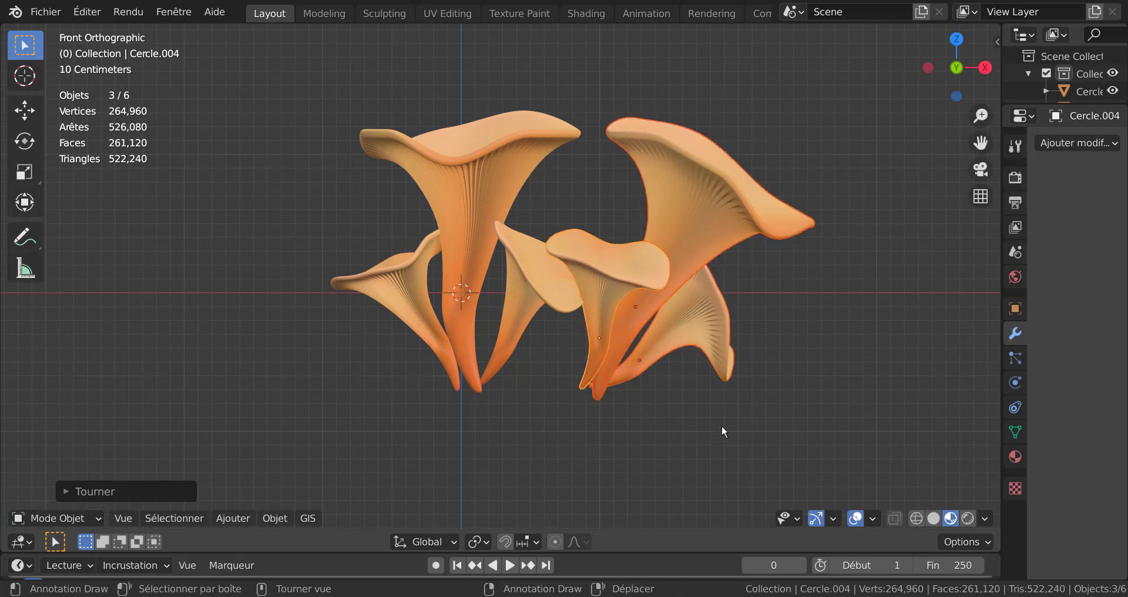
# Move the duplicated trio along global Y behind the original group, and shift it about -1 m along X.
pyautogui.moveTo(721, 425); pyautogui.dragTo(578, 444, button='middle')
pyautogui.scroll(-2, 578, 443)
pyautogui.scroll(-1, 579, 447)
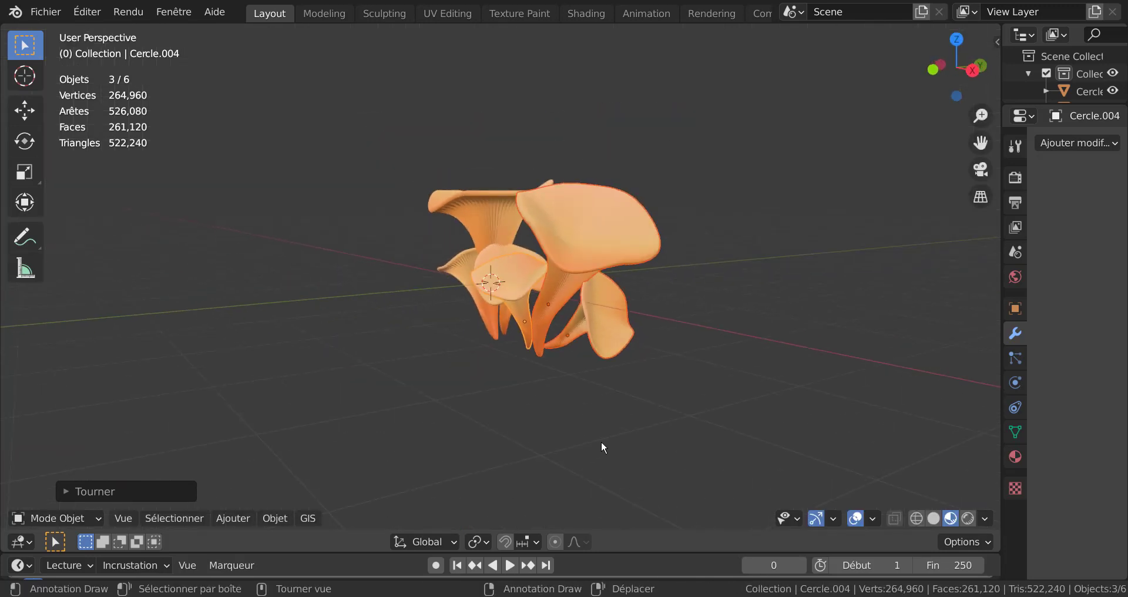
pyautogui.press('g')
pyautogui.press('y')
pyautogui.click(694, 421)
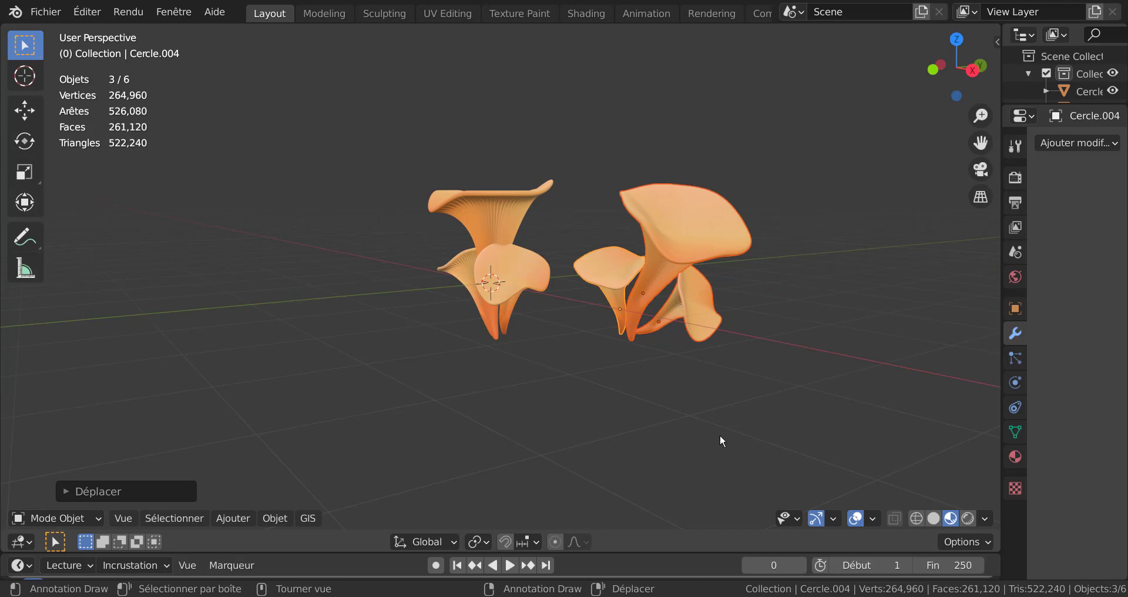
pyautogui.press('g')
pyautogui.press('x')
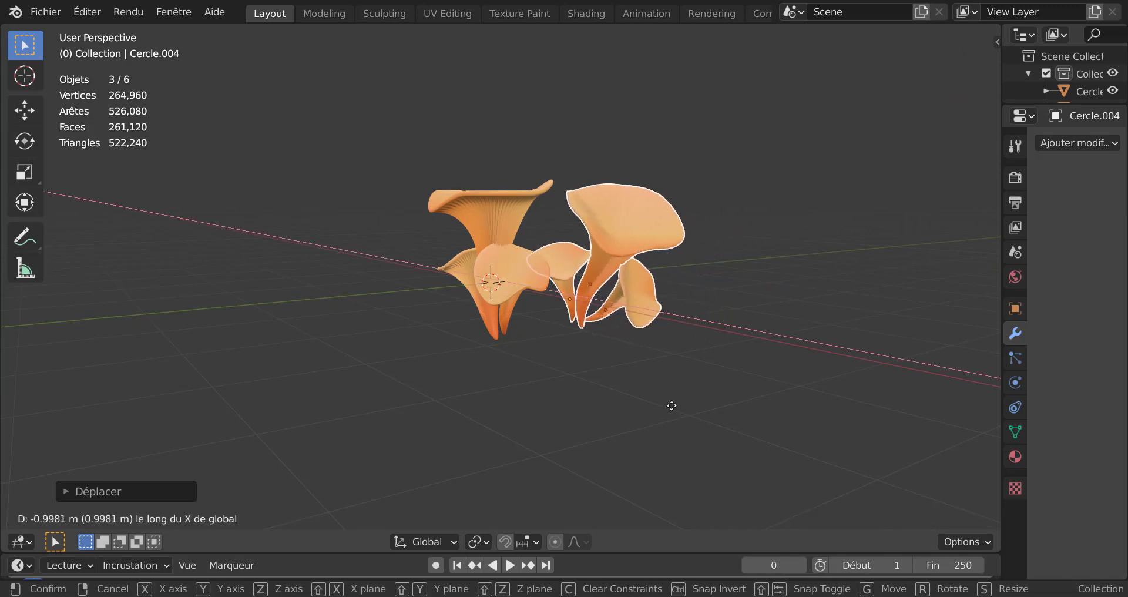
pyautogui.click(669, 405)
# In front view, move the duplicated trio about 0.59 m along X, away from the original stems.
pyautogui.press('KP_1')
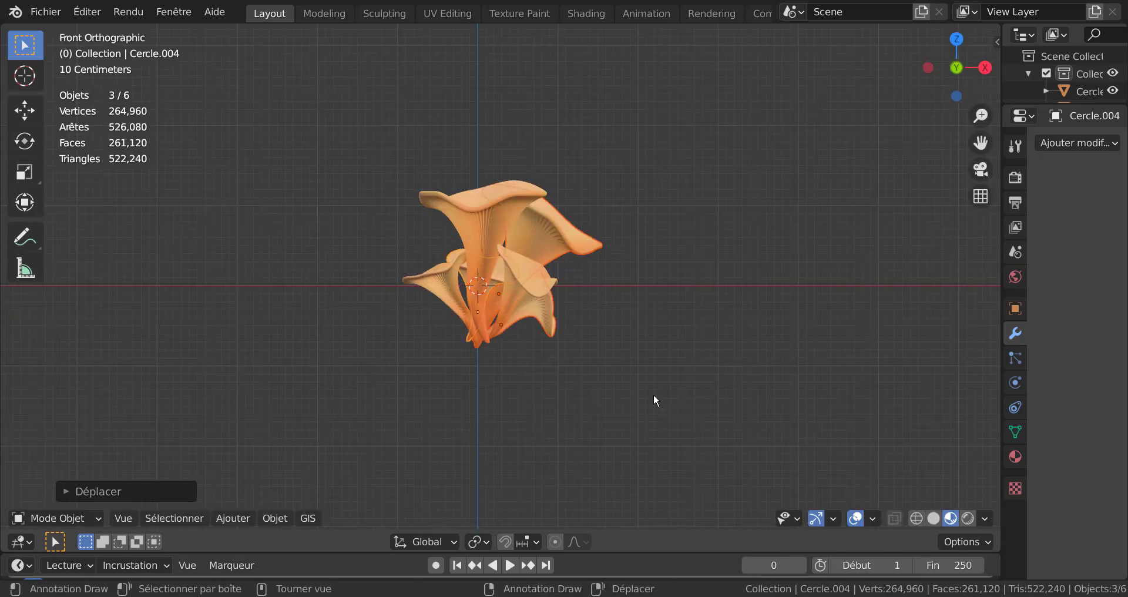
pyautogui.press('g')
pyautogui.press('x')
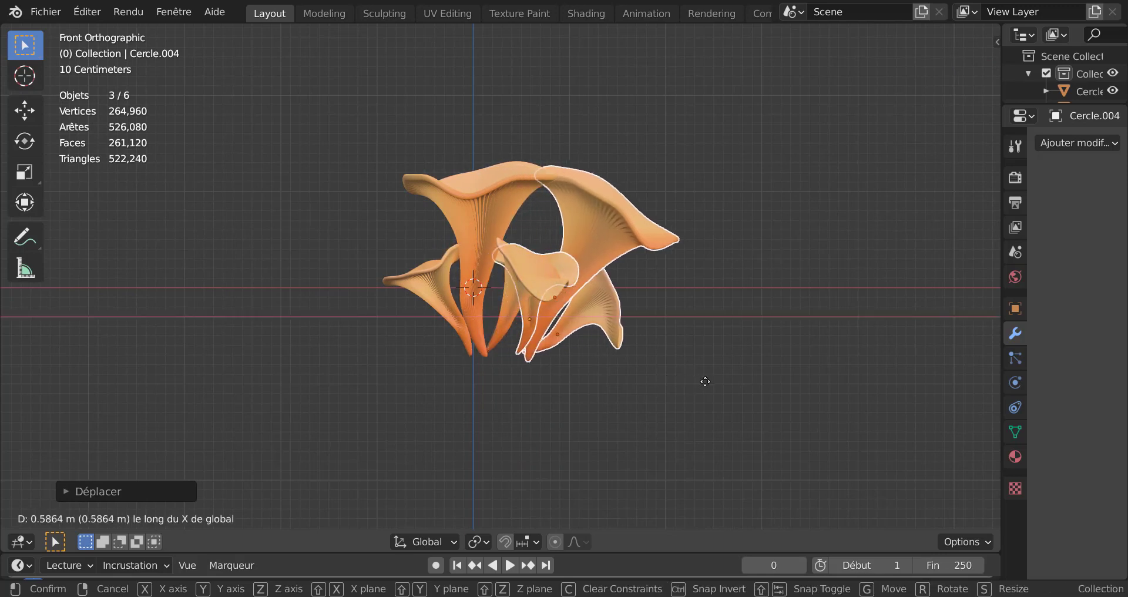
pyautogui.click(705, 381)
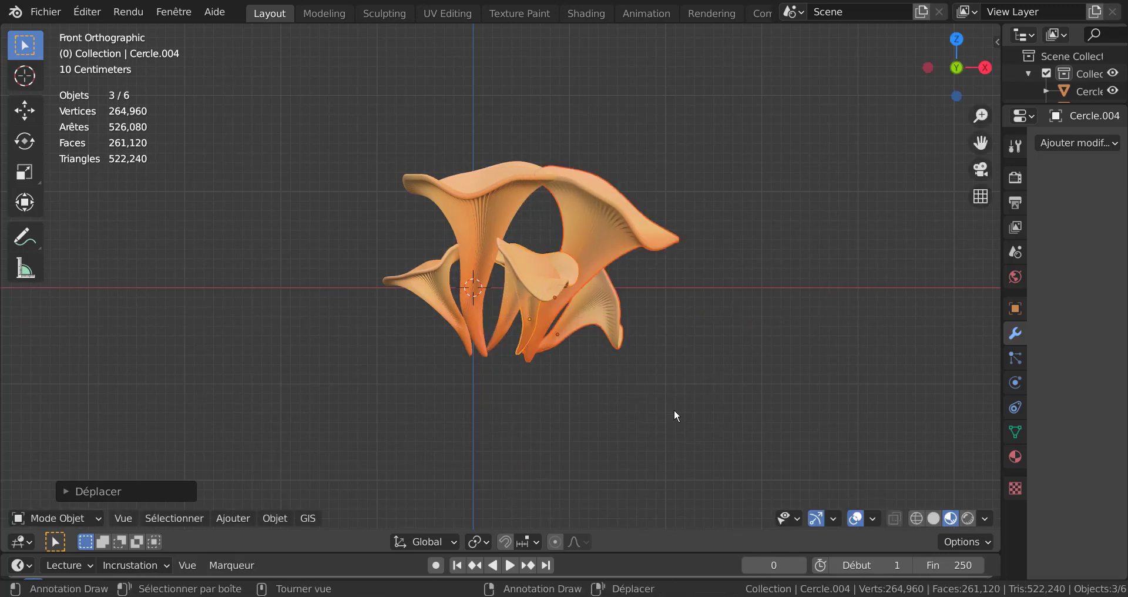
# Duplicate all six mushrooms, place the copies to the left of the originals, and rotate them around global Z.
pyautogui.press('a')
pyautogui.hotkey('shift', 'd')
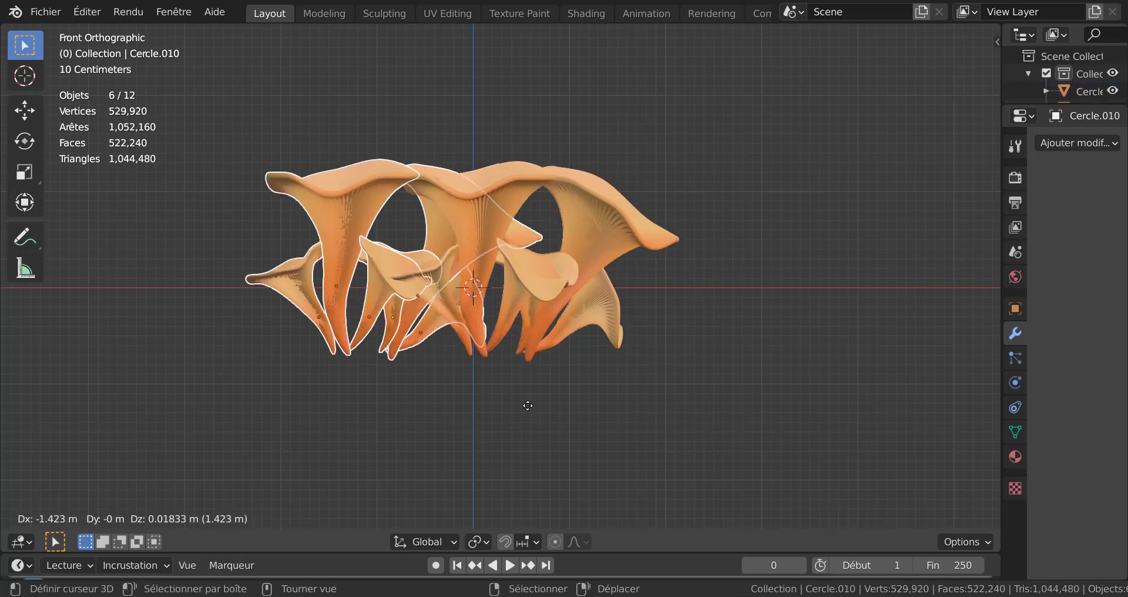
pyautogui.click(466, 416)
pyautogui.press('r')
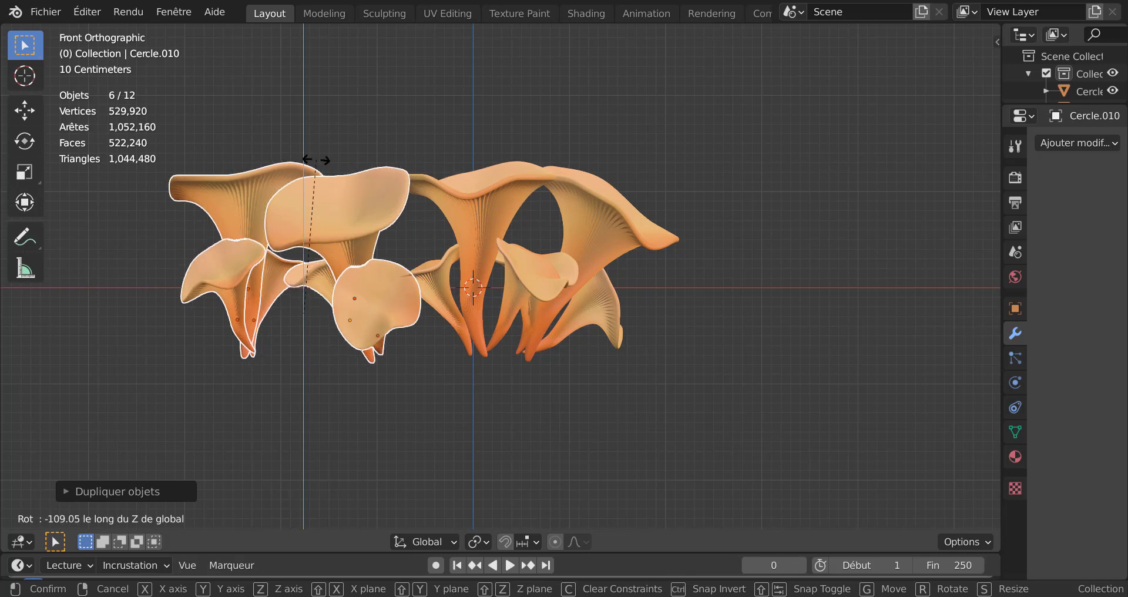
pyautogui.click(320, 225)
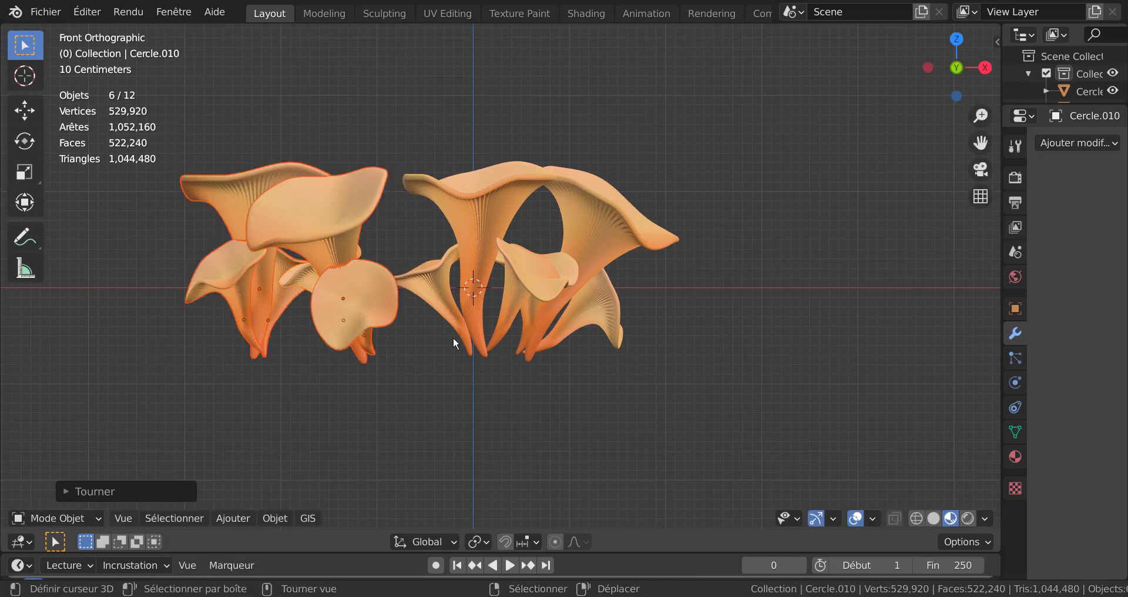
# Select the two large and two of the small mushrooms in the left group and move them about 0.38 m along X toward the original cluster.
pyautogui.moveTo(398, 386); pyautogui.dragTo(327, 424, button='middle')
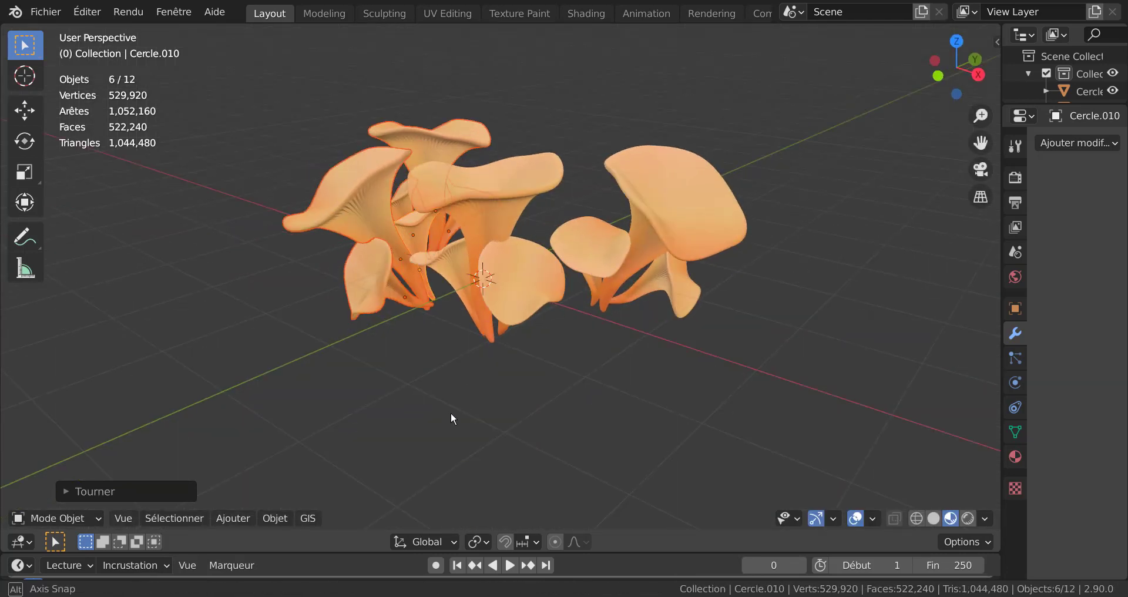
pyautogui.moveTo(453, 417); pyautogui.dragTo(775, 328, button='middle')
pyautogui.press('KP_1')
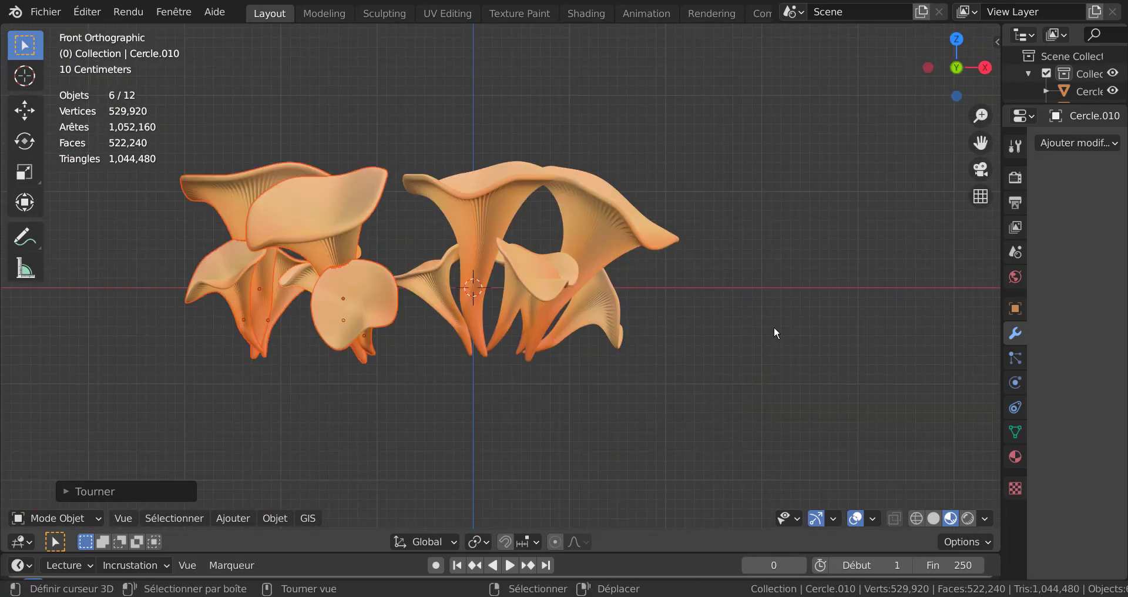
pyautogui.click(774, 332)
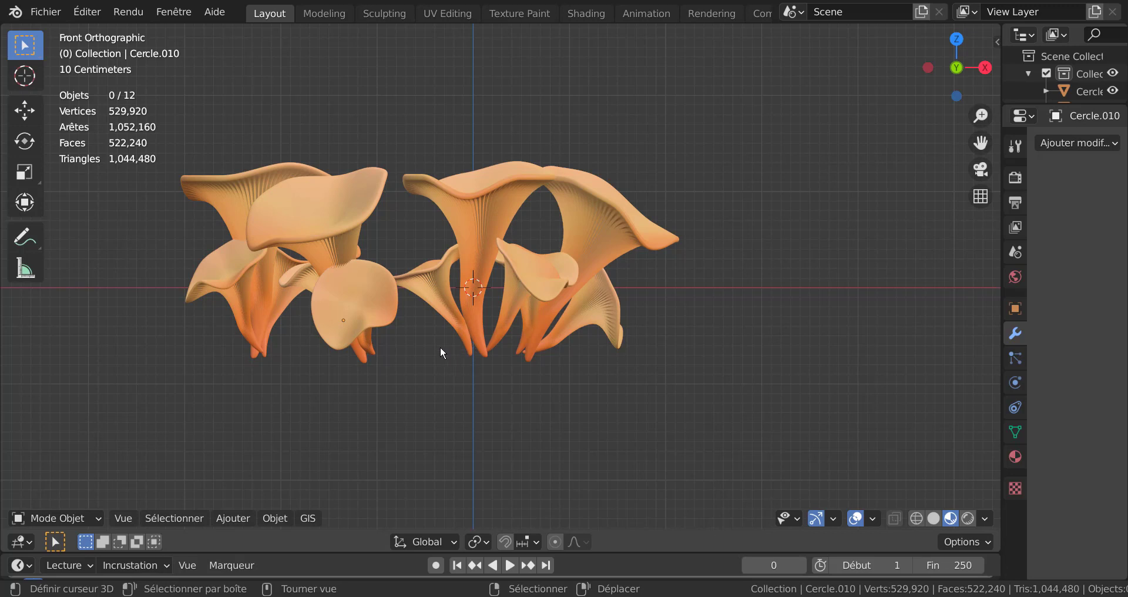
pyautogui.click(360, 310)
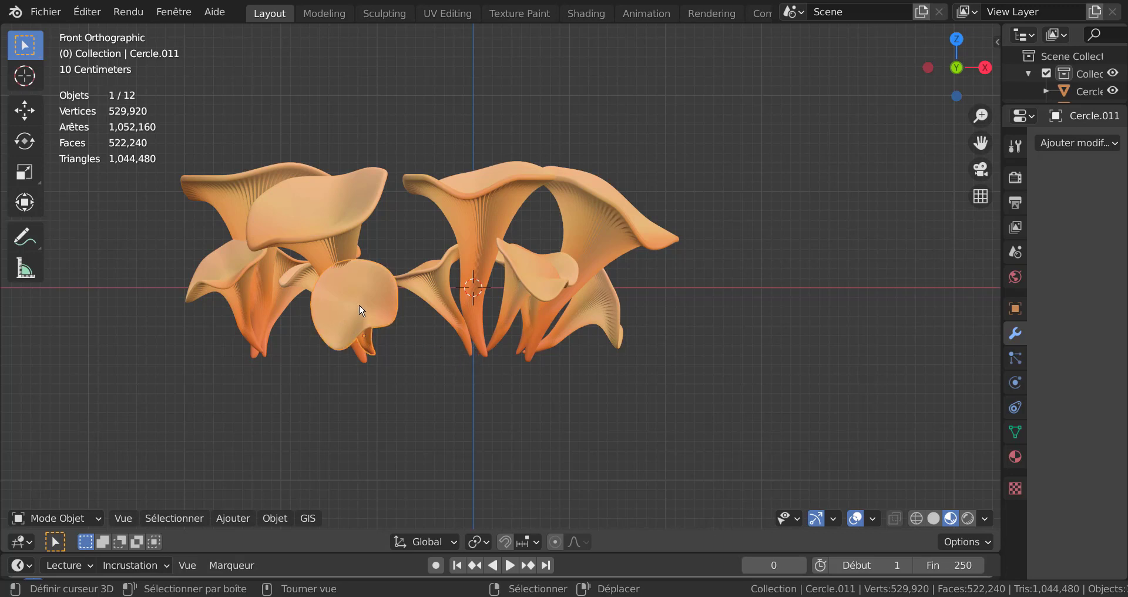
pyautogui.keyDown('shift'); pyautogui.click(291, 216); pyautogui.keyUp('shift')
pyautogui.keyDown('shift'); pyautogui.click(267, 213); pyautogui.keyUp('shift')
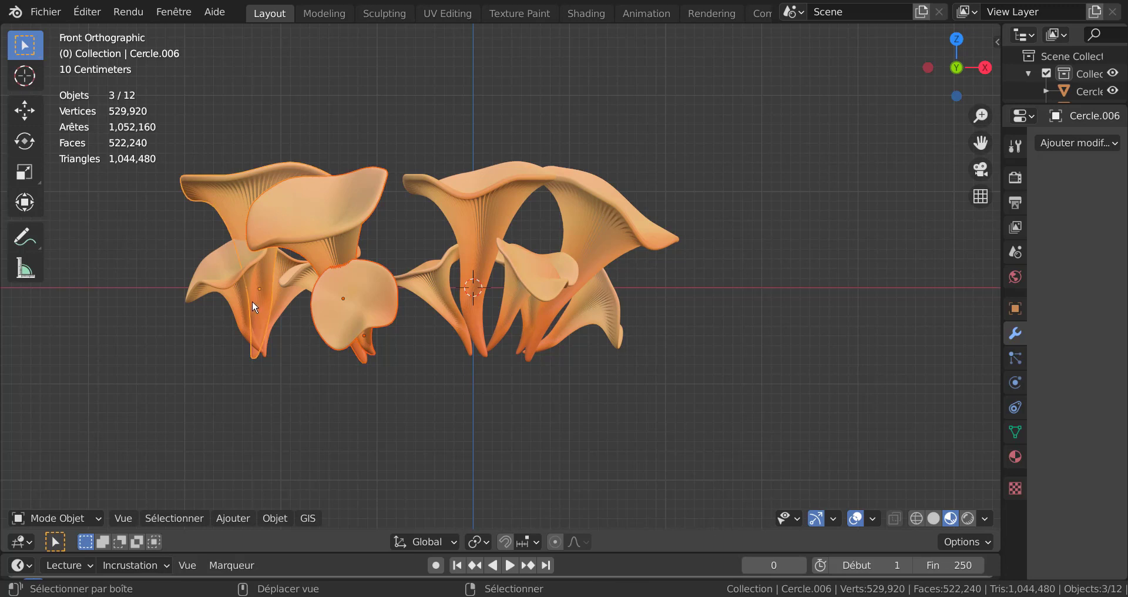
pyautogui.keyDown('shift'); pyautogui.click(259, 305); pyautogui.keyUp('shift')
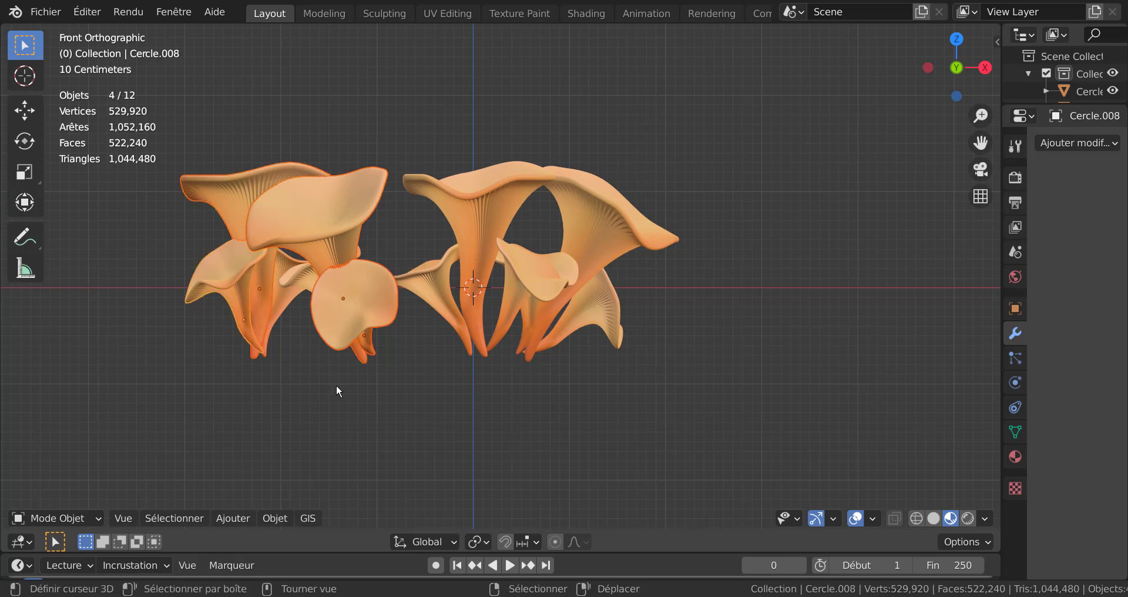
pyautogui.press('g')
pyautogui.press('x')
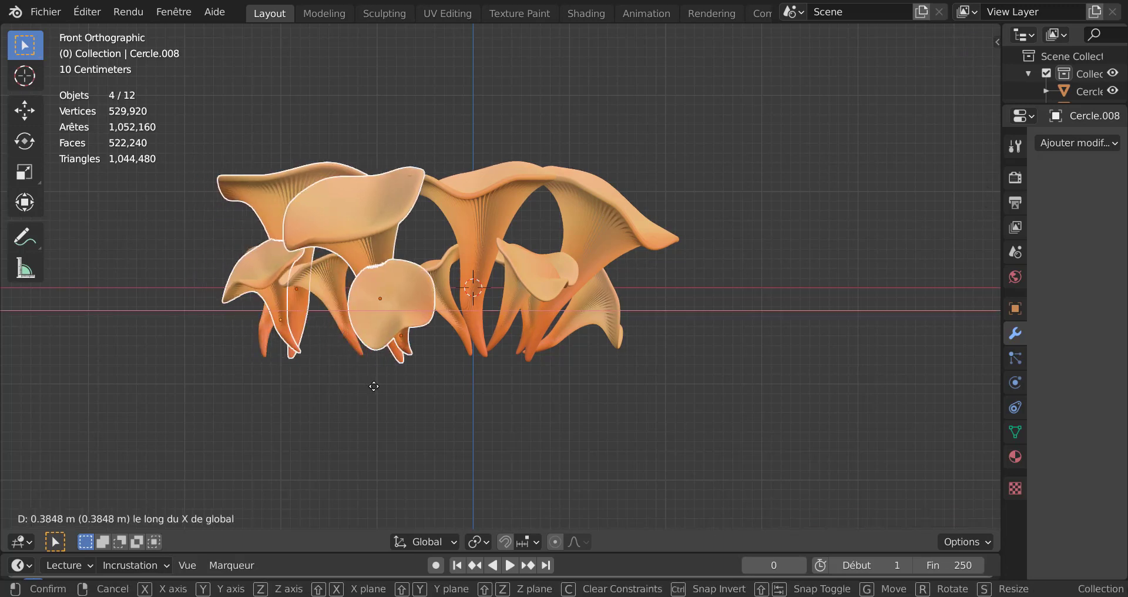
pyautogui.click(374, 386)
pyautogui.press('Tab')
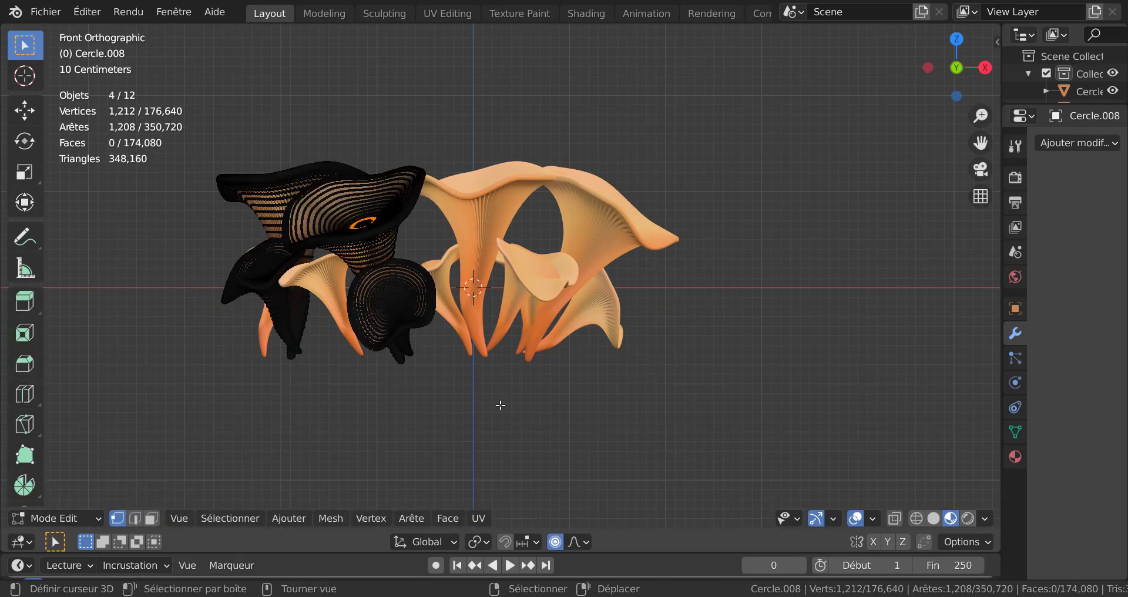
pyautogui.press('Tab')
# Add a camera to the scene and align it to the front view with the whole mushroom cluster framed.
pyautogui.keyDown('shift'); pyautogui.moveTo(452, 402); pyautogui.dragTo(561, 431, button='middle'); pyautogui.keyUp('shift')
pyautogui.click(560, 429)
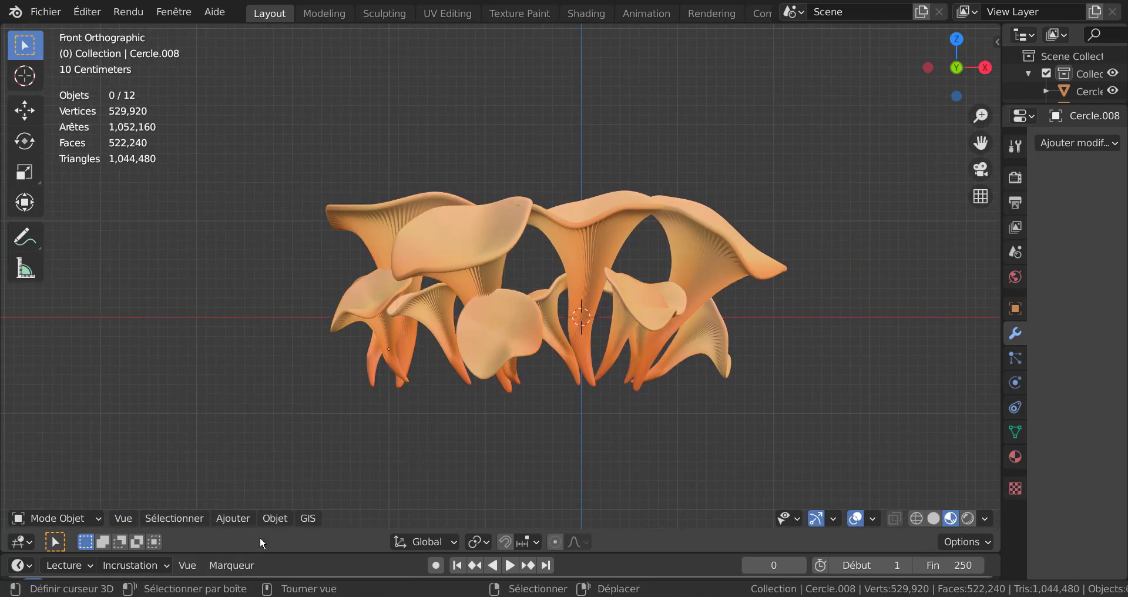
pyautogui.click(227, 518)
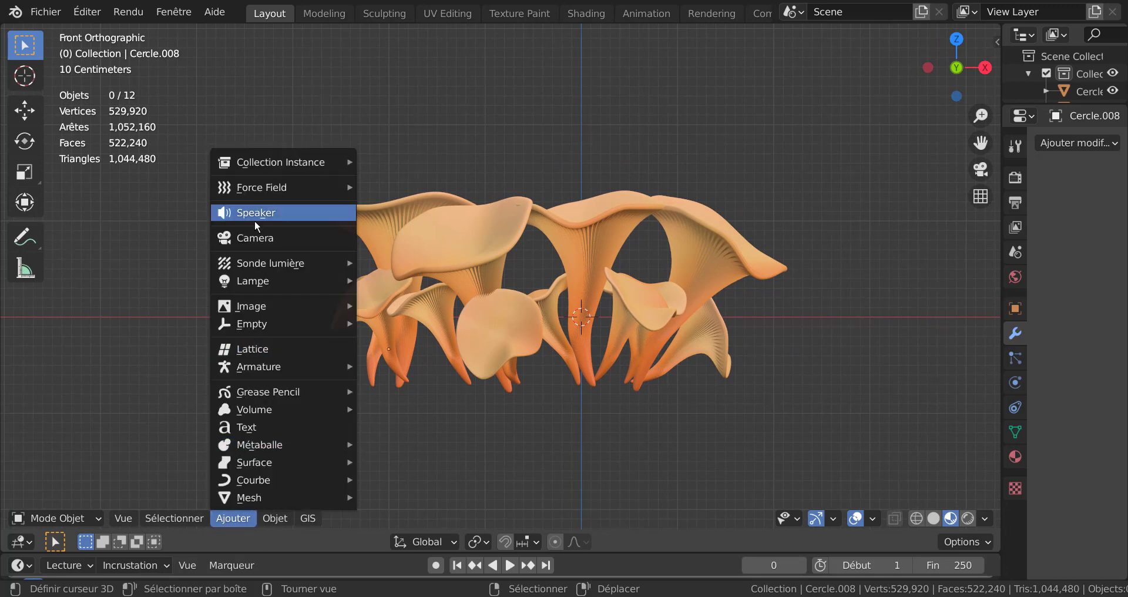
pyautogui.click(260, 248)
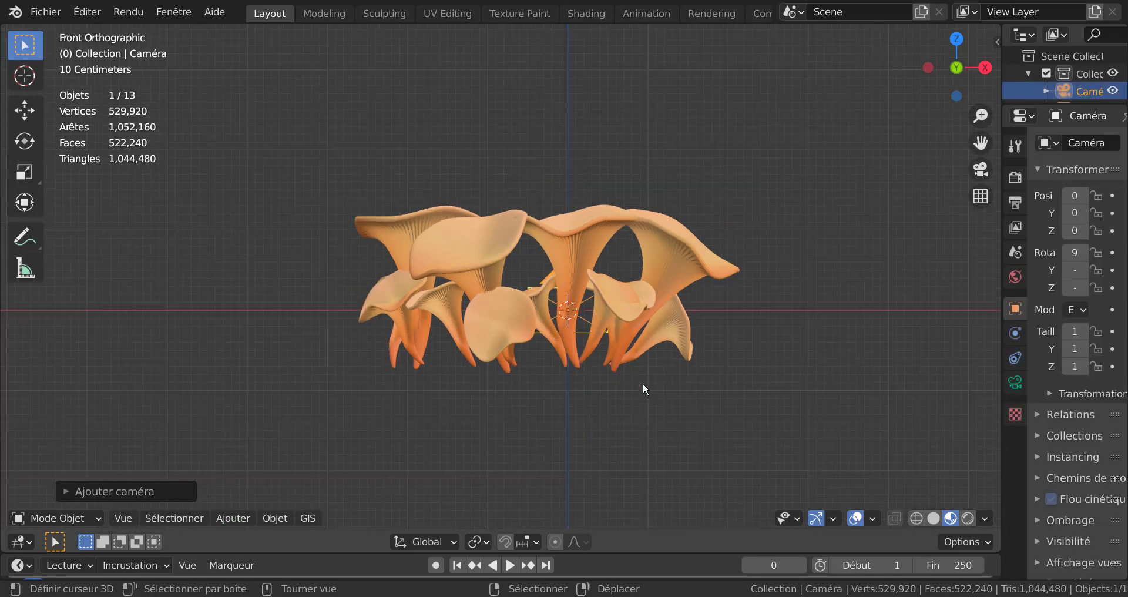
pyautogui.press('Home')
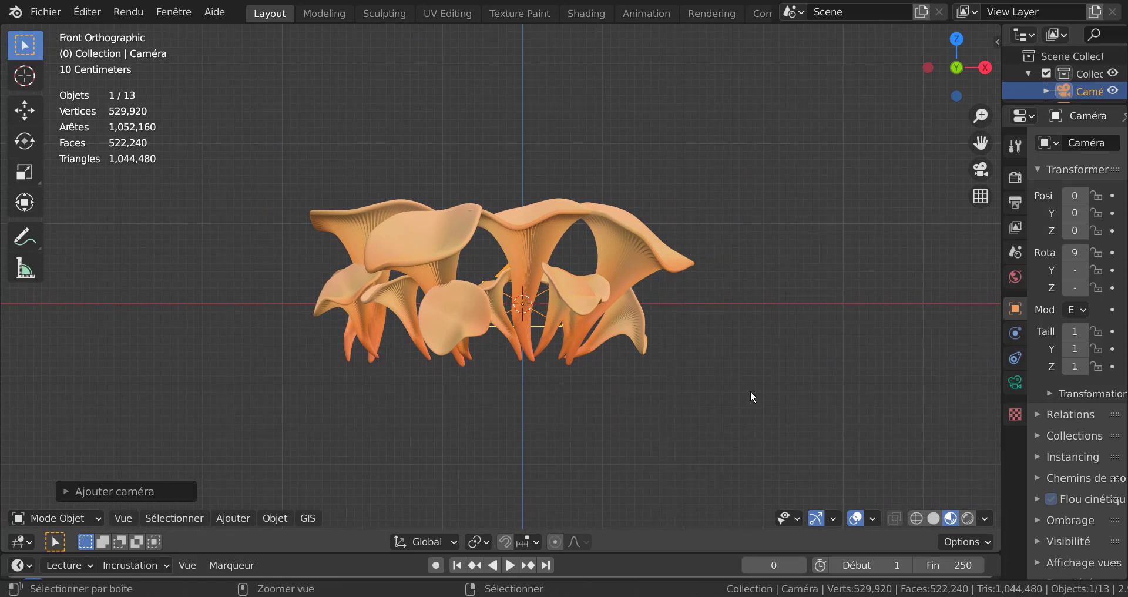
pyautogui.press('ctrl+alt+KP_0')
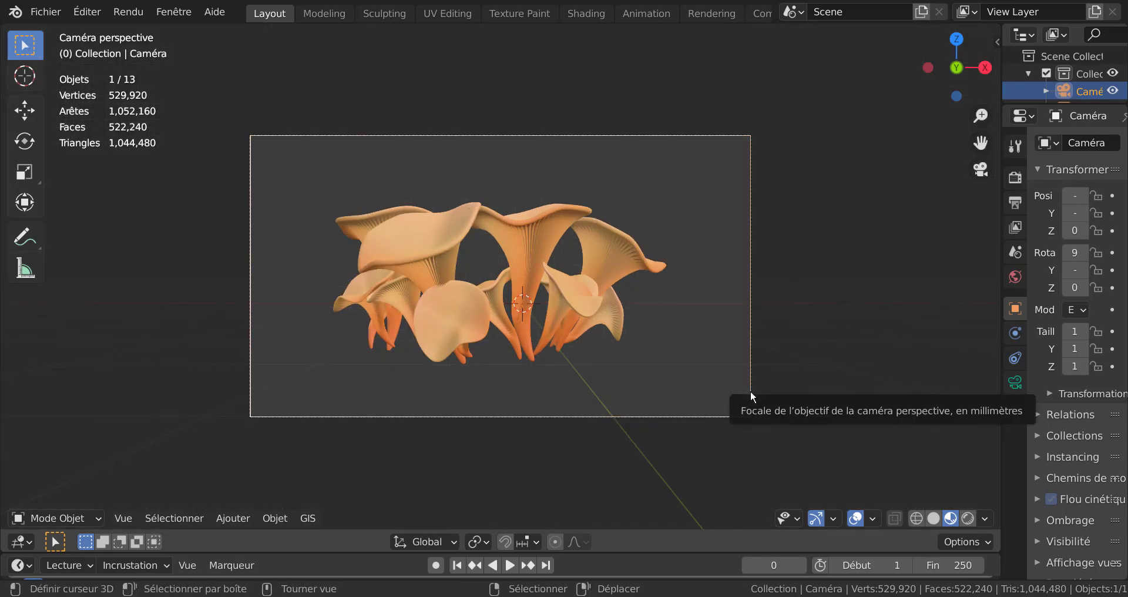
# Set the camera's focal length to 74 mm so the cluster fills the frame, and switch the viewport to rendered shading.
pyautogui.click(1016, 382)
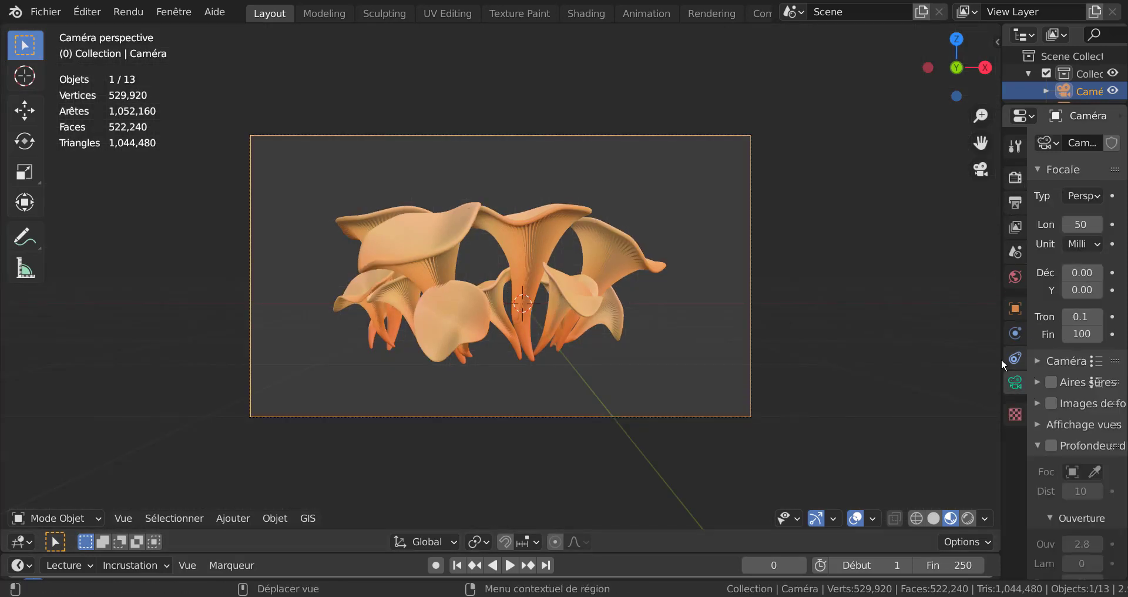
pyautogui.moveTo(1003, 339); pyautogui.dragTo(852, 340)
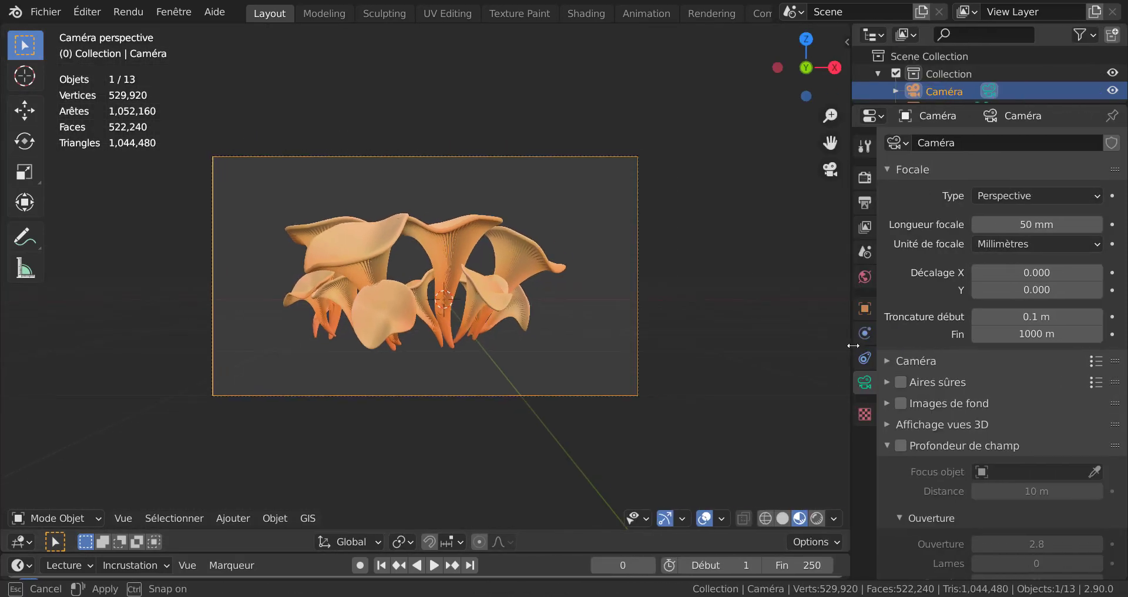
pyautogui.moveTo(1036, 224); pyautogui.dragTo(1064, 225)
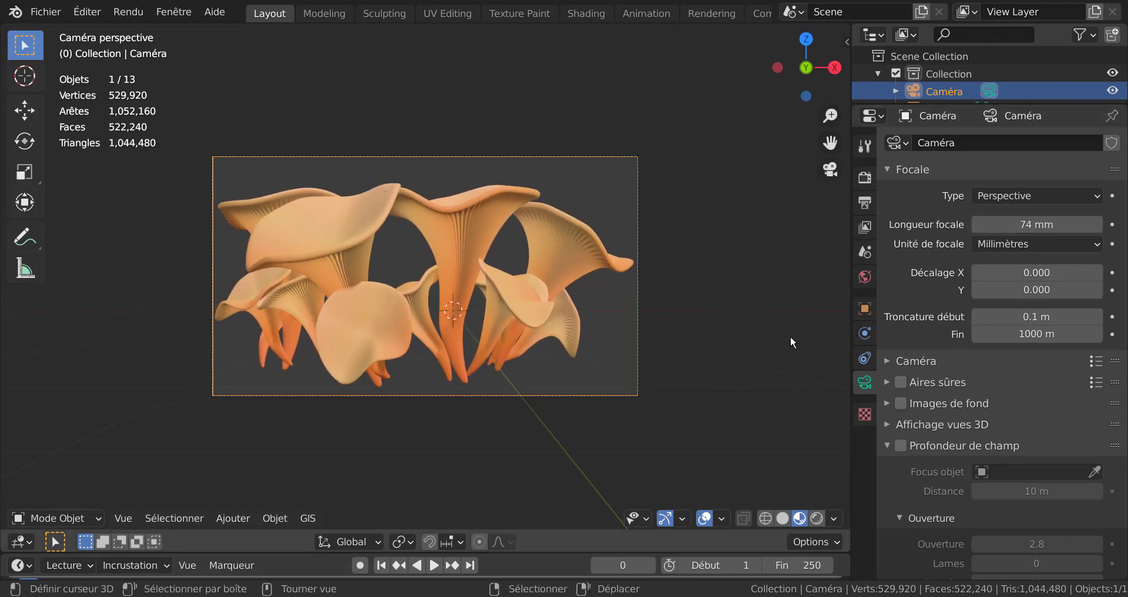
pyautogui.moveTo(850, 297); pyautogui.dragTo(1048, 296)
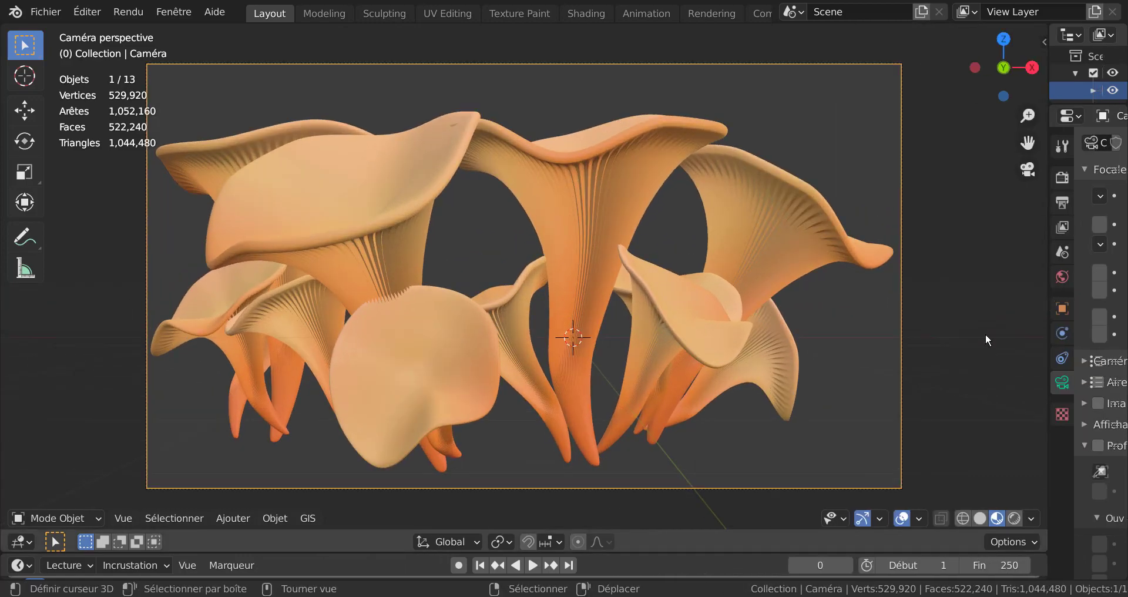
pyautogui.click(1015, 519)
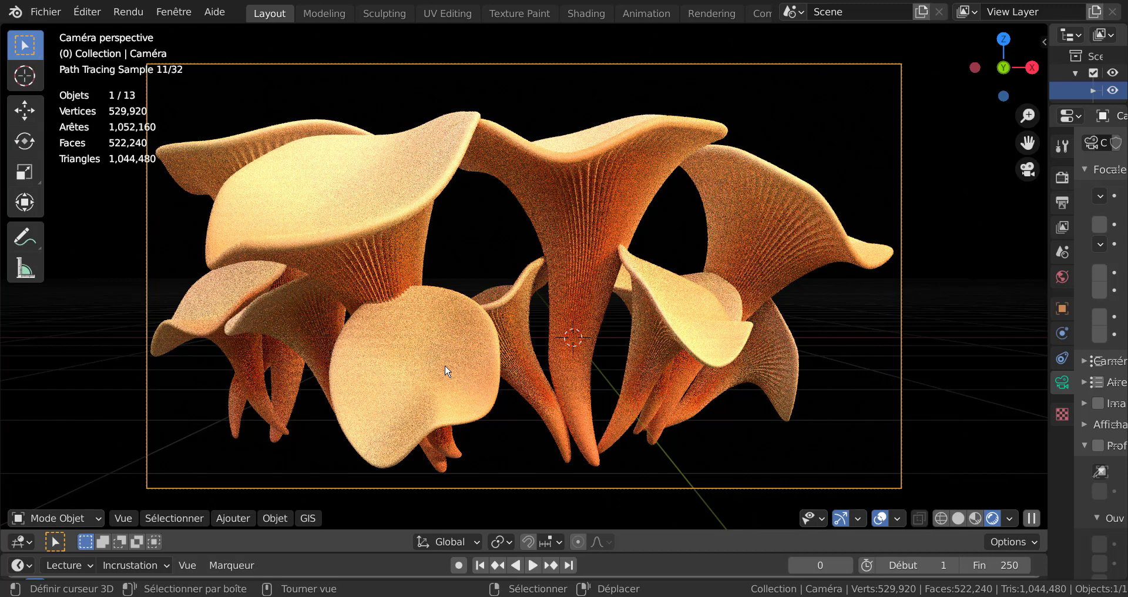
# Move the small front mushroom with the round, camera-facing cap about -0.74 m along global Y, toward the camera.
pyautogui.click(406, 369)
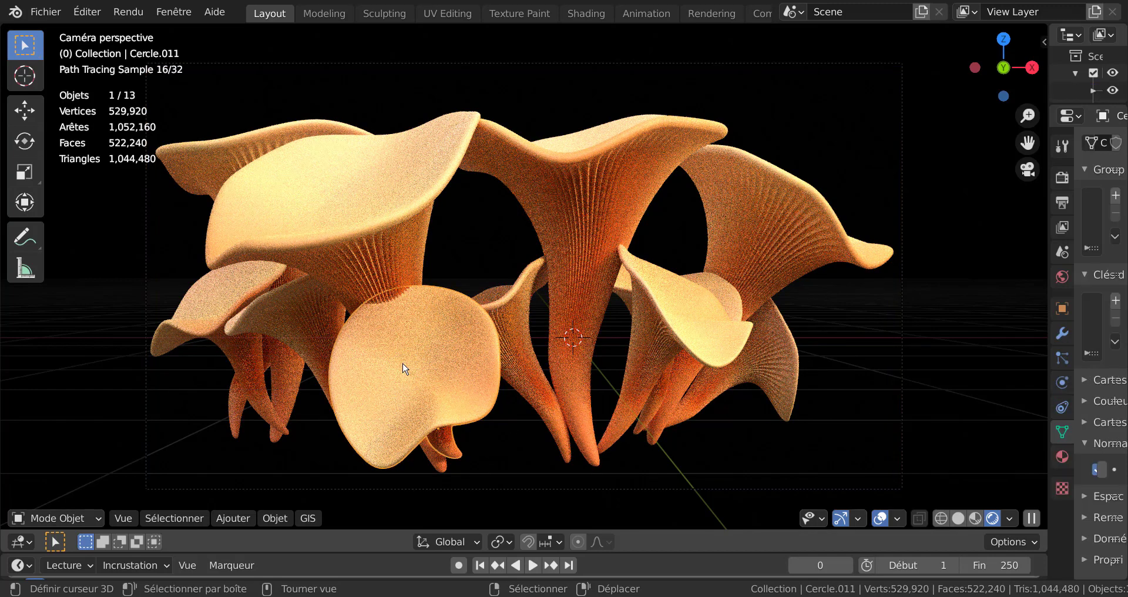
pyautogui.press('g')
pyautogui.press('x')
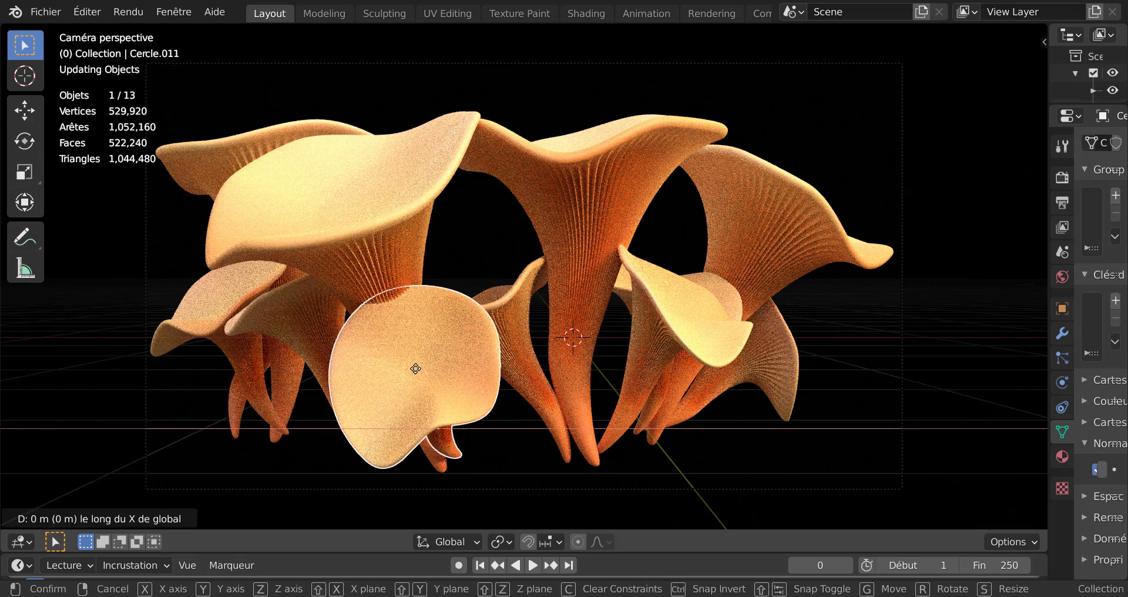
pyautogui.press('Escape')
pyautogui.press('g')
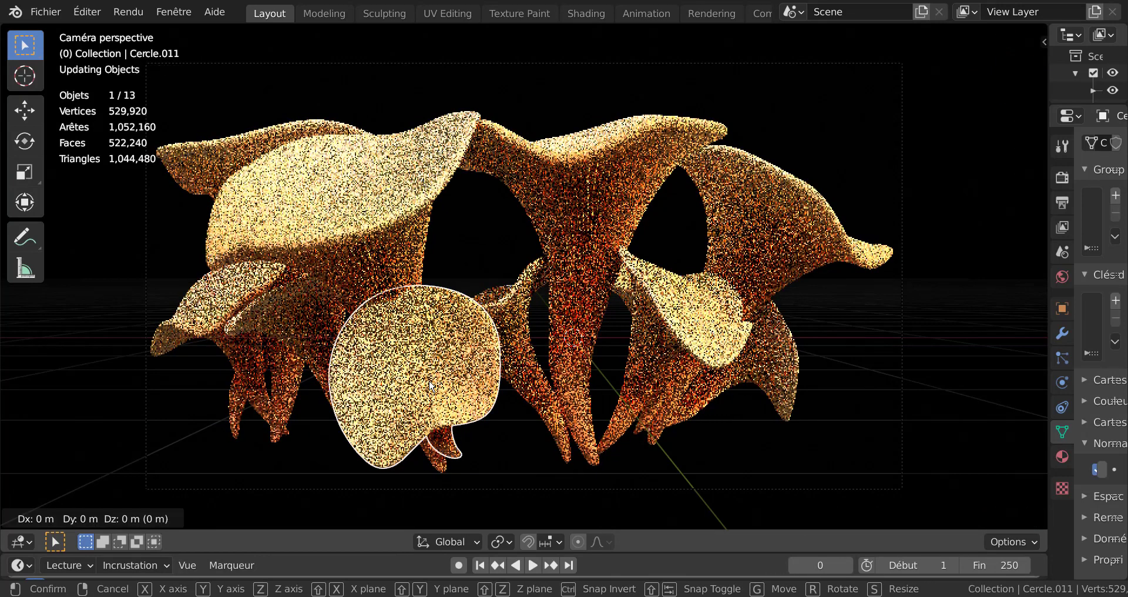
pyautogui.press('y')
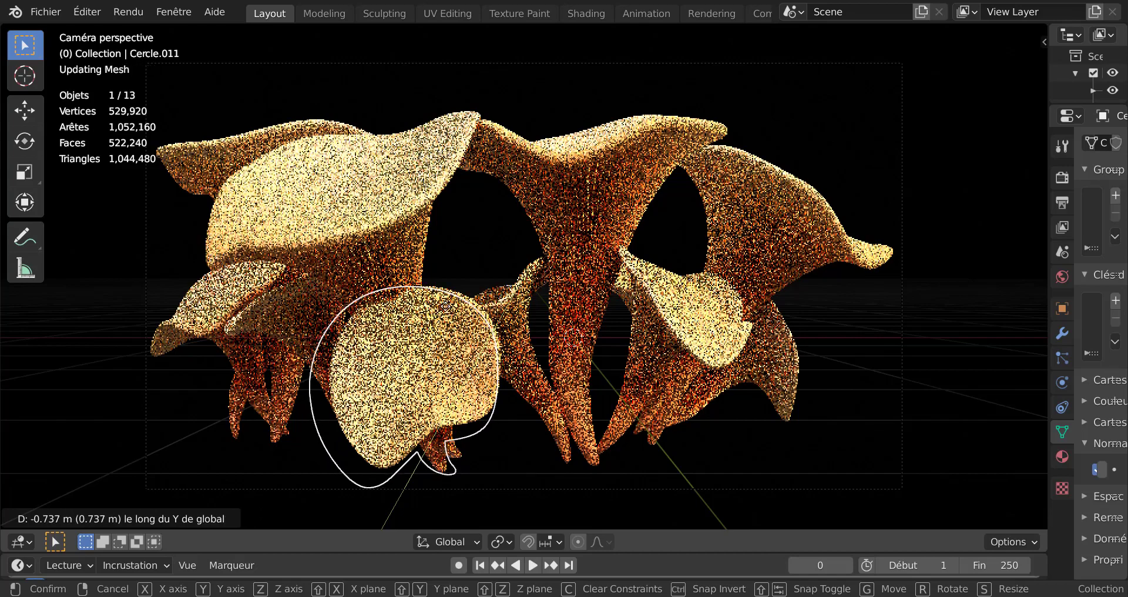
pyautogui.click(430, 374)
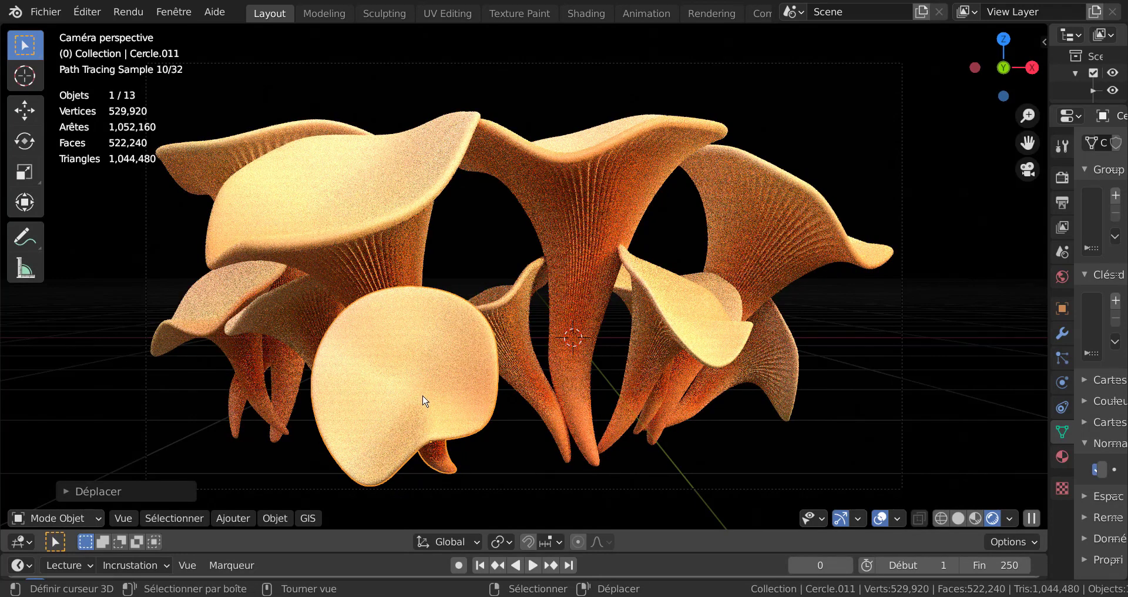
# Rotate the small front mushroom around global X so its cap tilts upward and its ribbed stem faces the camera.
pyautogui.press('g')
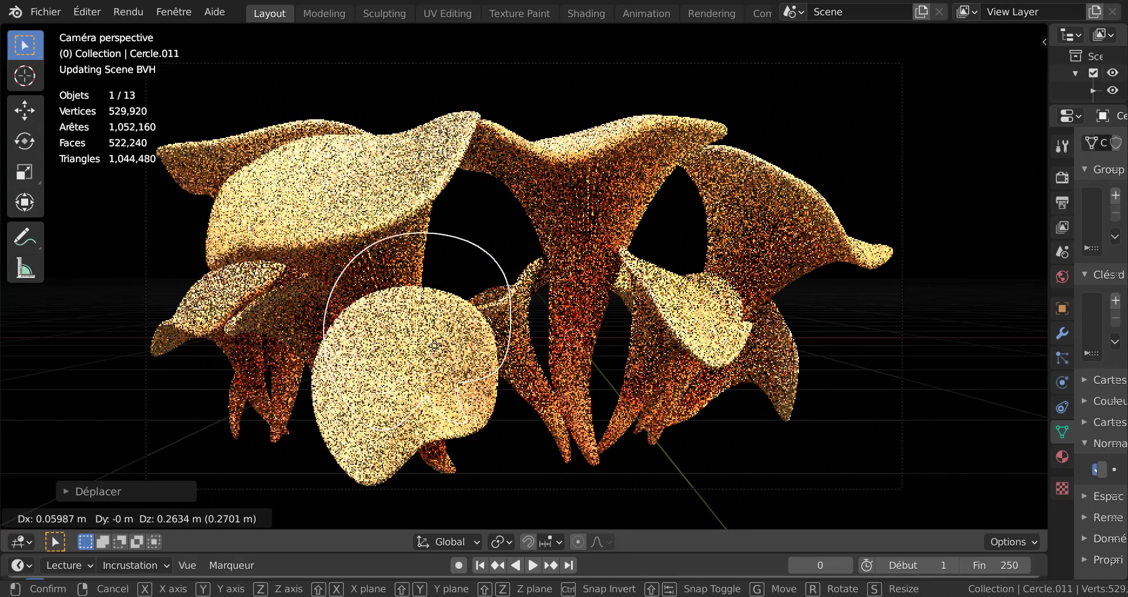
pyautogui.rightClick(441, 398)
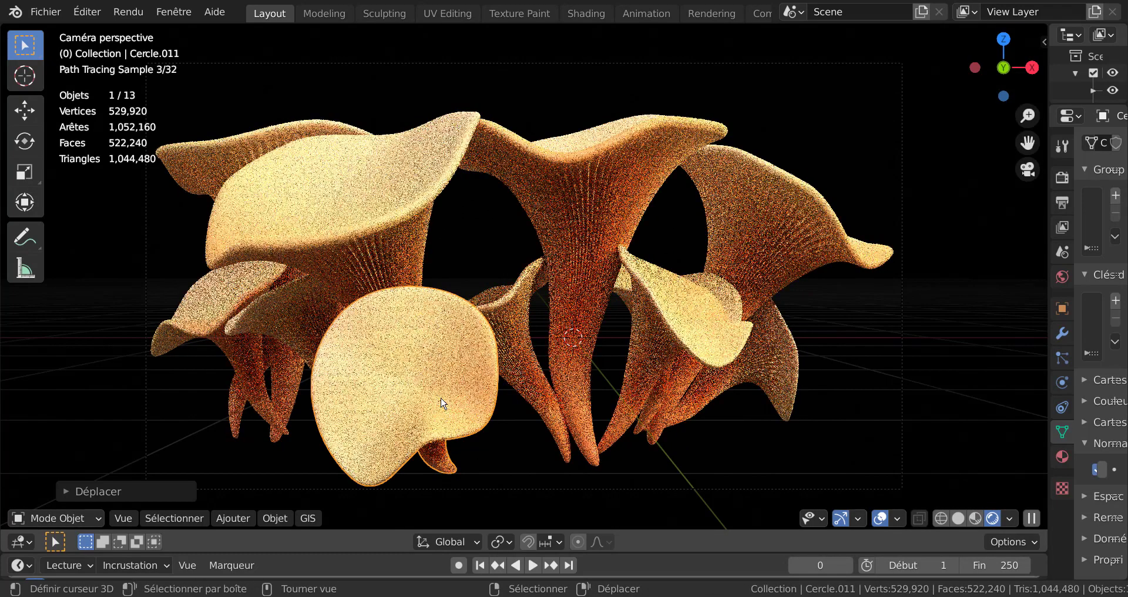
pyautogui.press('r')
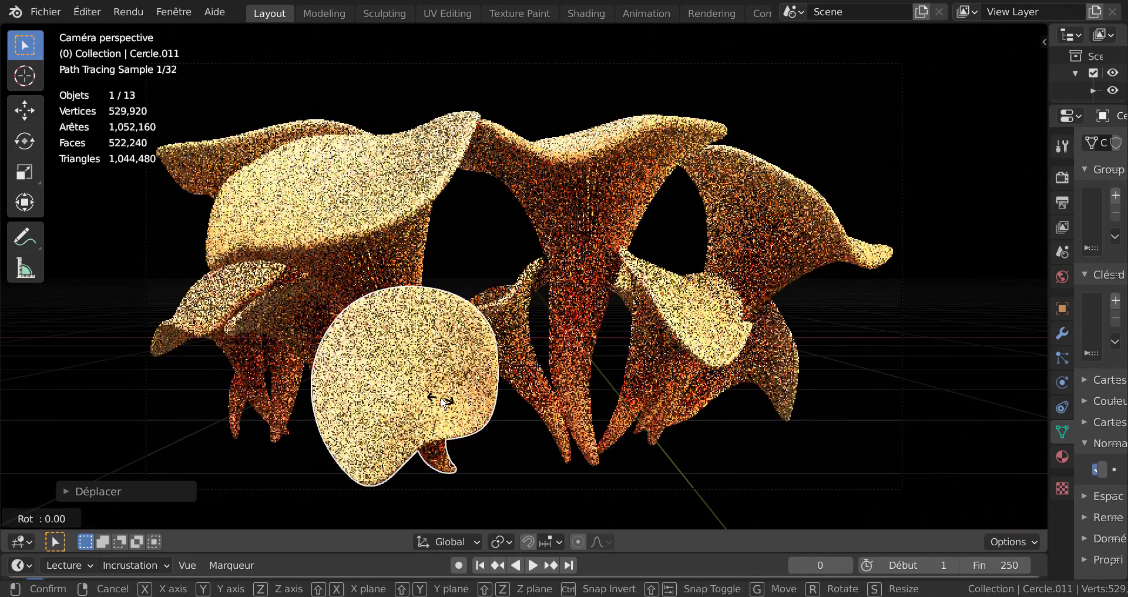
pyautogui.press('x')
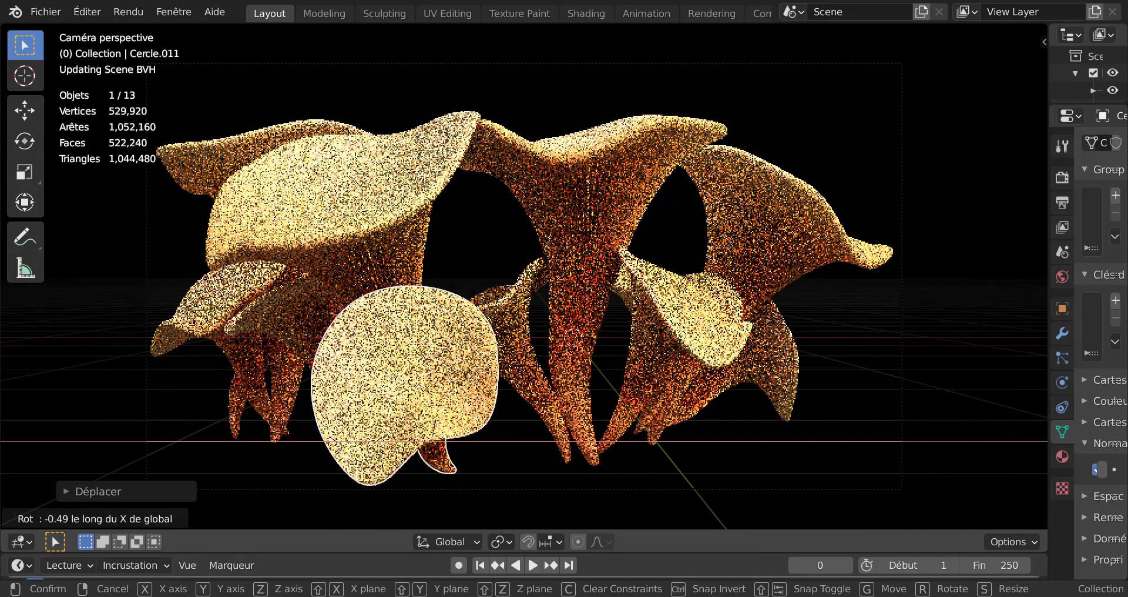
pyautogui.click(881, 409)
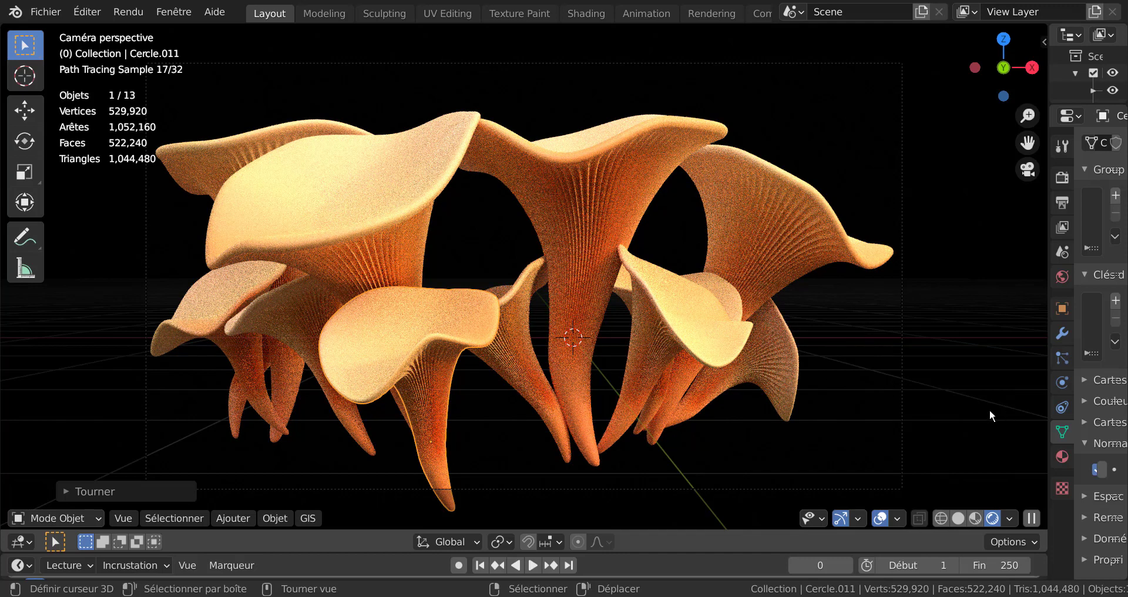
# Render the camera view of the mushroom cluster and view the whole finished image.
pyautogui.press('F12')
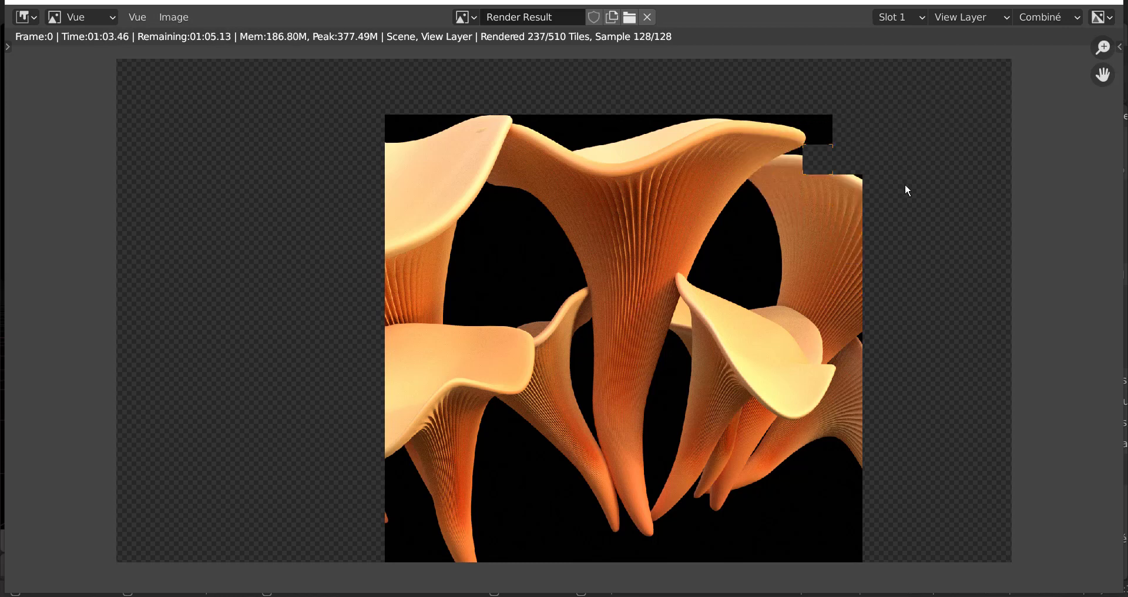
pyautogui.scroll(-1, 908, 188)
pyautogui.scroll(-1, 784, 338)
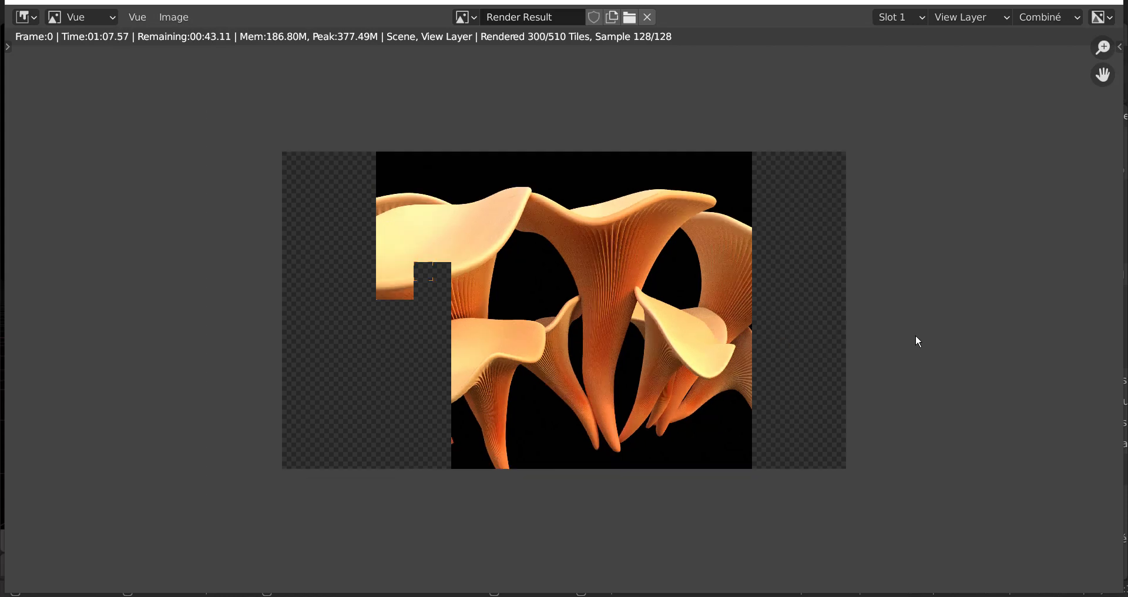
pyautogui.scroll(1, 921, 344)
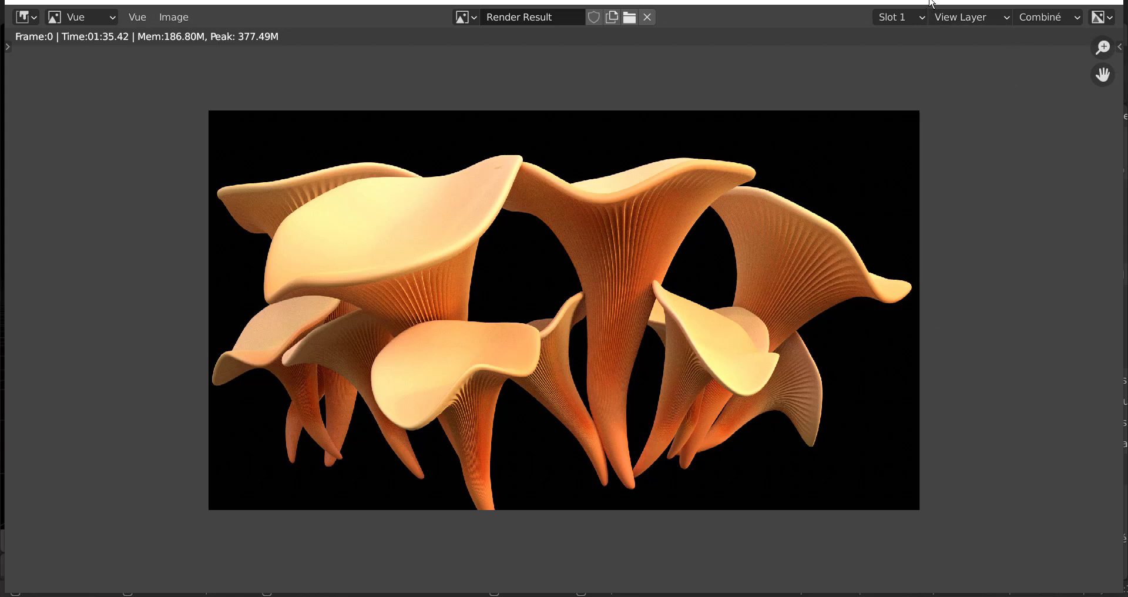
pyautogui.click(1110, 2)
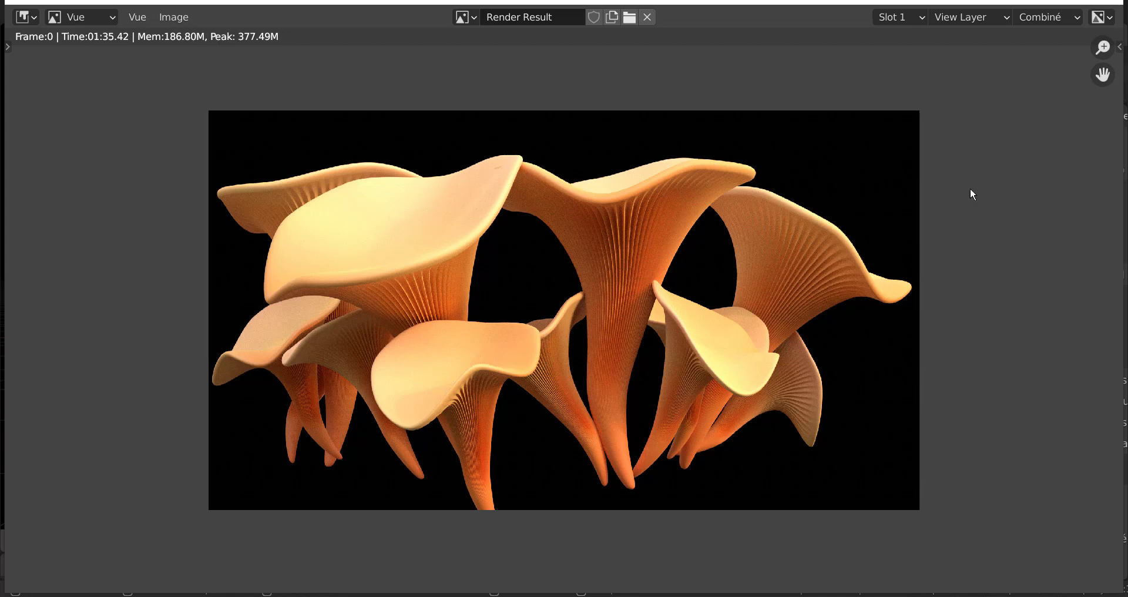